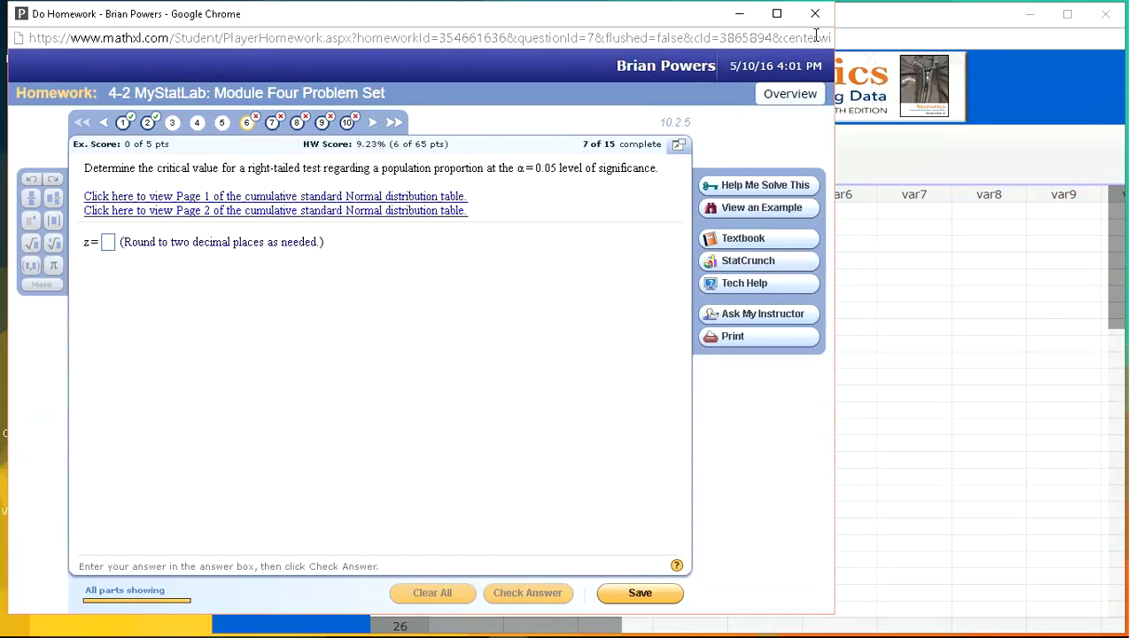
Switch to StatCrunch, open the Normal distribution calculator and move it higher over the data table
left_click(861, 18)
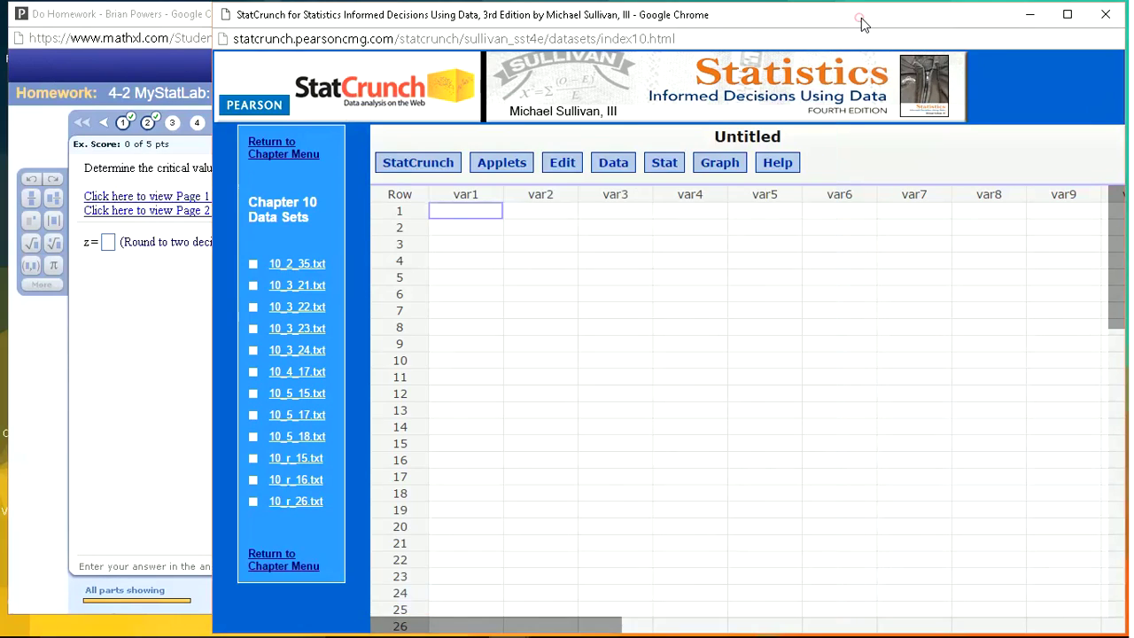
left_click(619, 167)
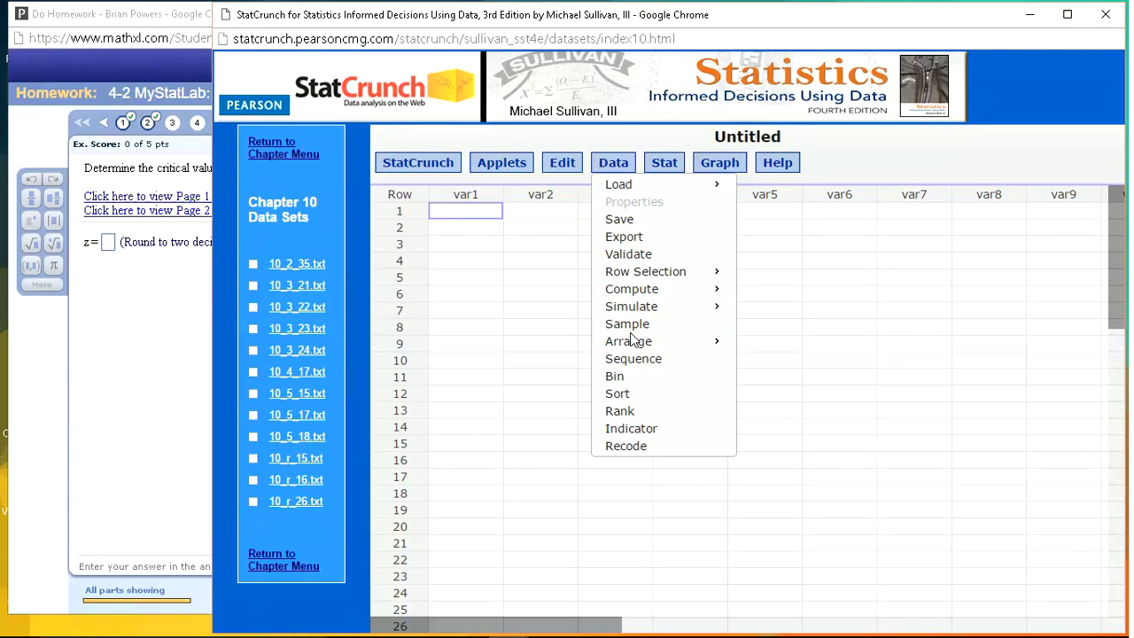
left_click(665, 163)
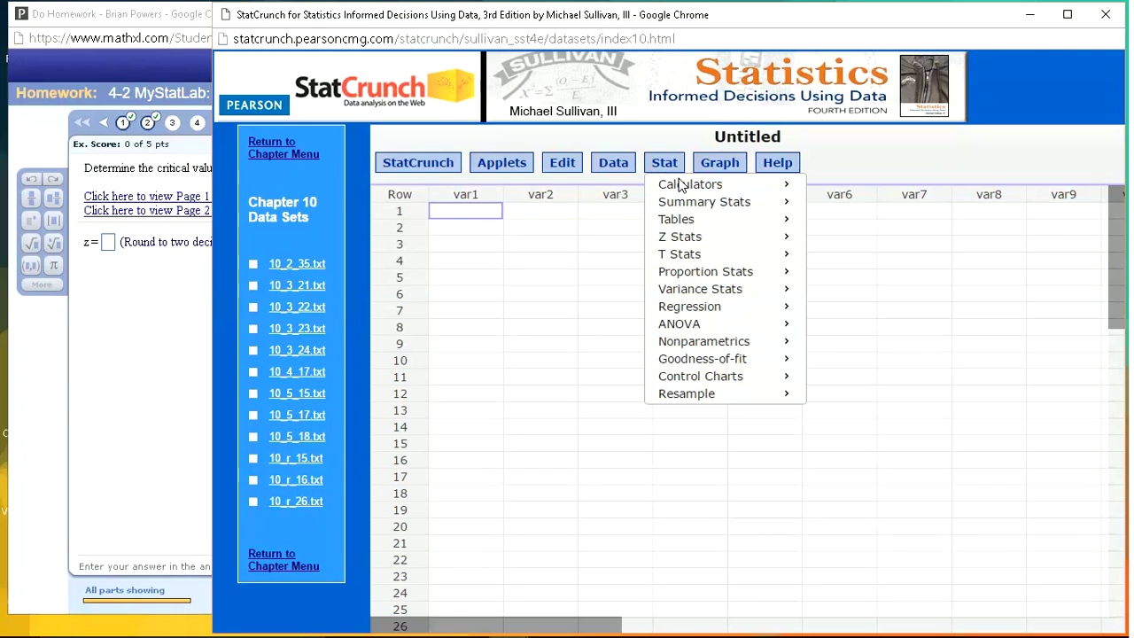
mouse_move(691, 188)
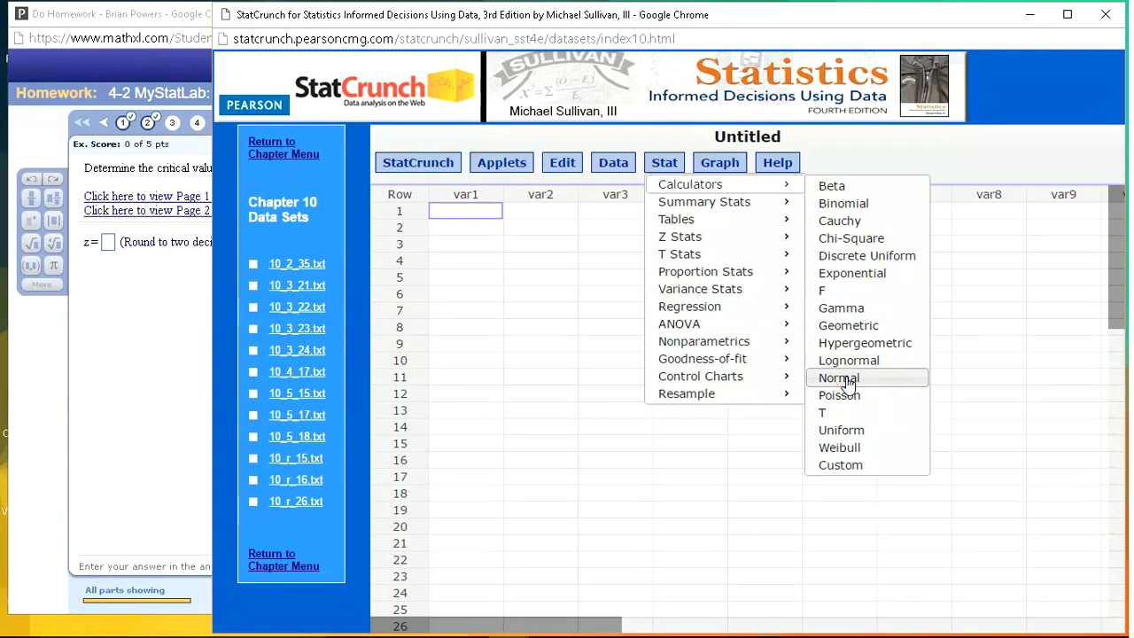
left_click(839, 378)
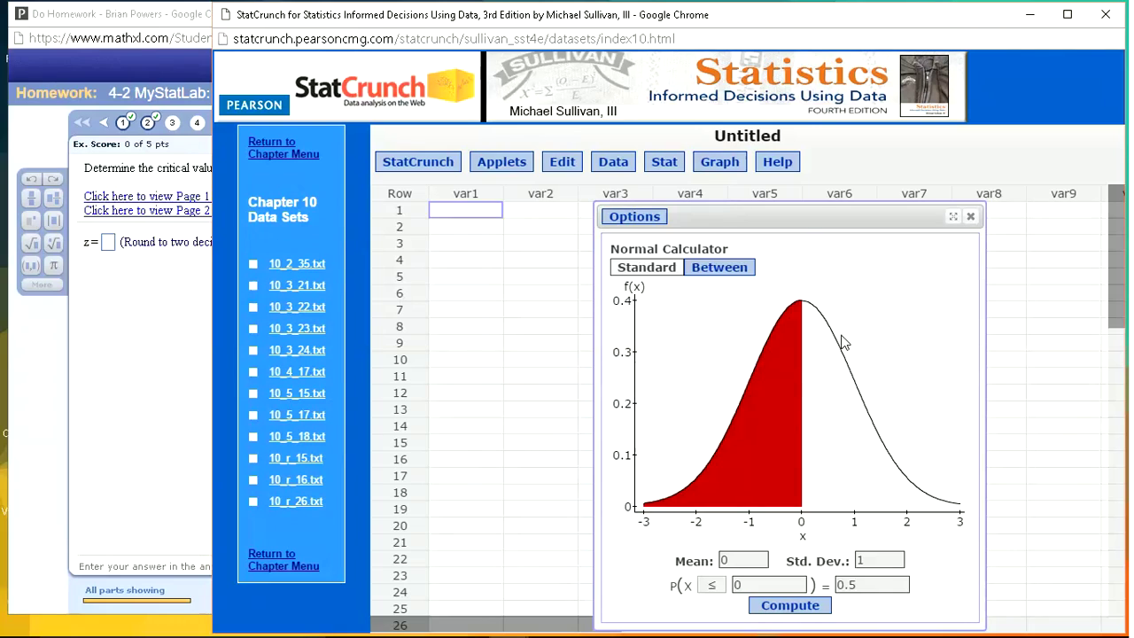
left_click_drag(806, 209, 860, 145)
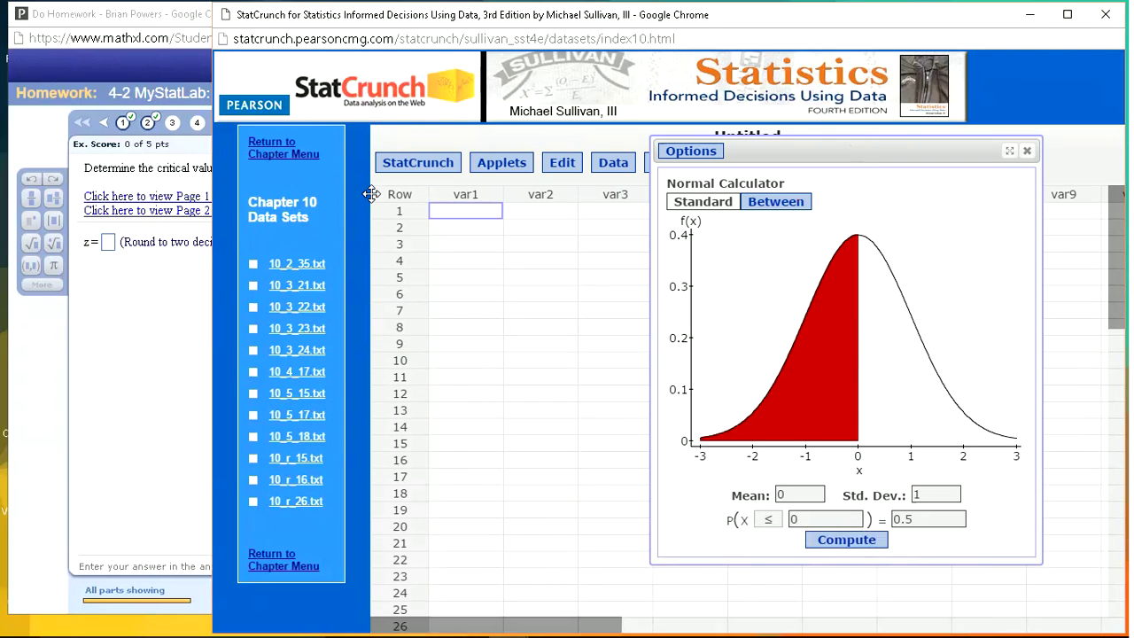
Review the homework question's tail direction and set the Normal calculator's probability condition to X ≥
left_click(190, 171)
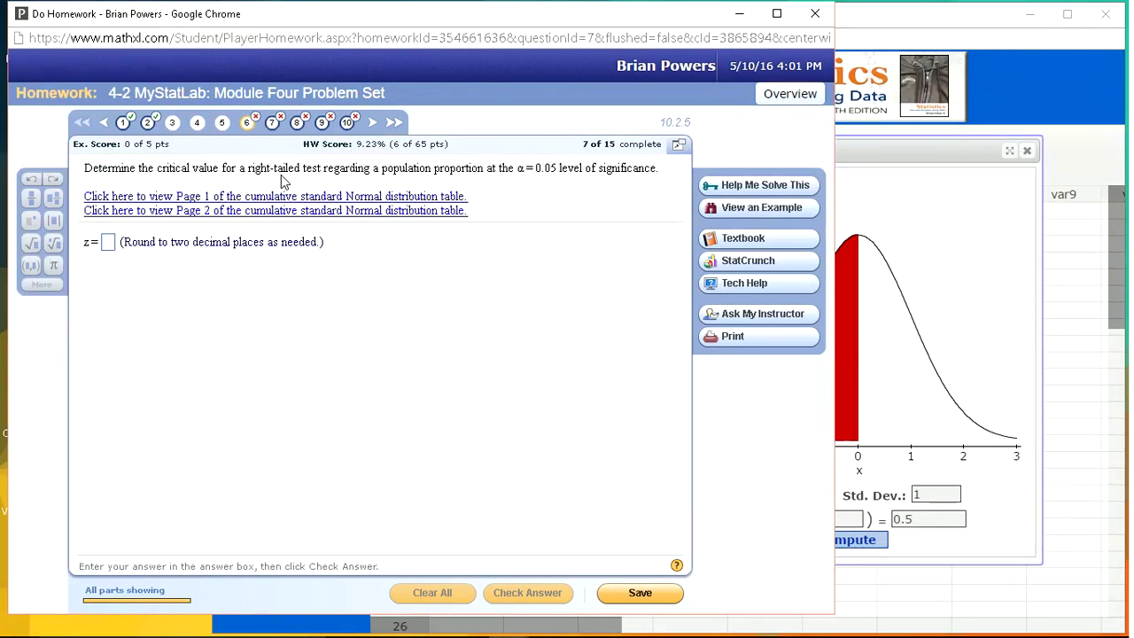
left_click(873, 233)
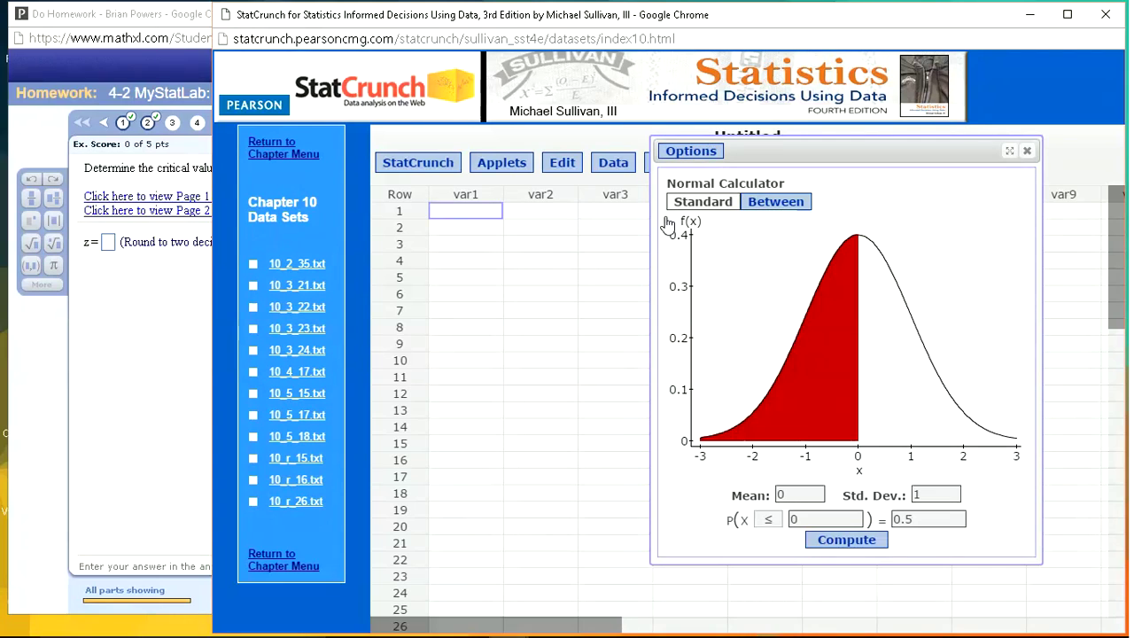
left_click(767, 520)
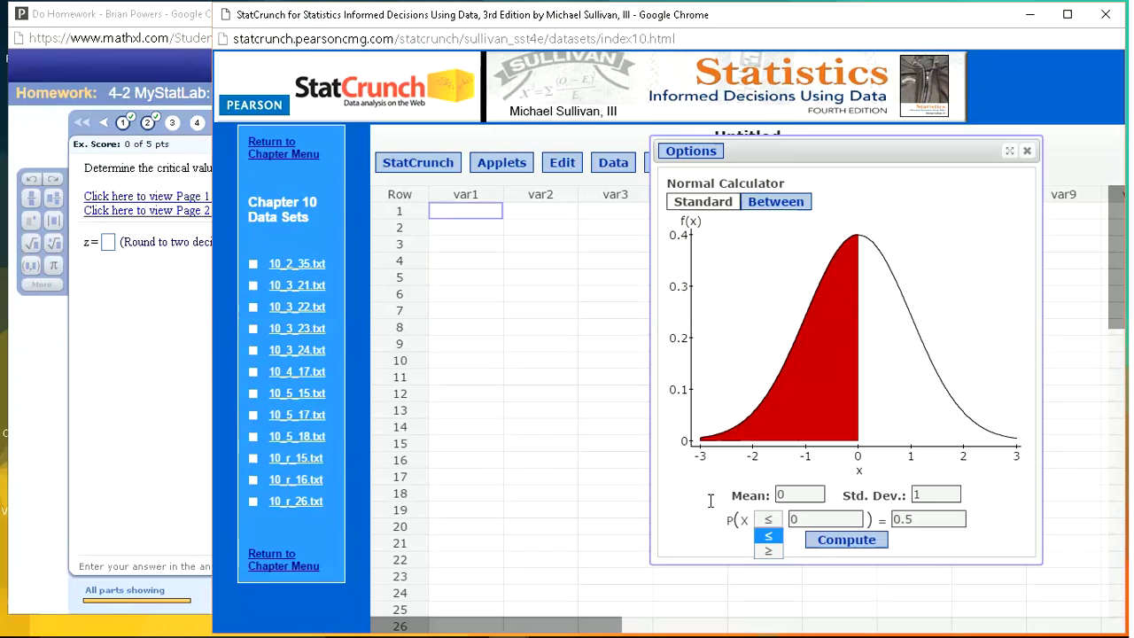
left_click(768, 550)
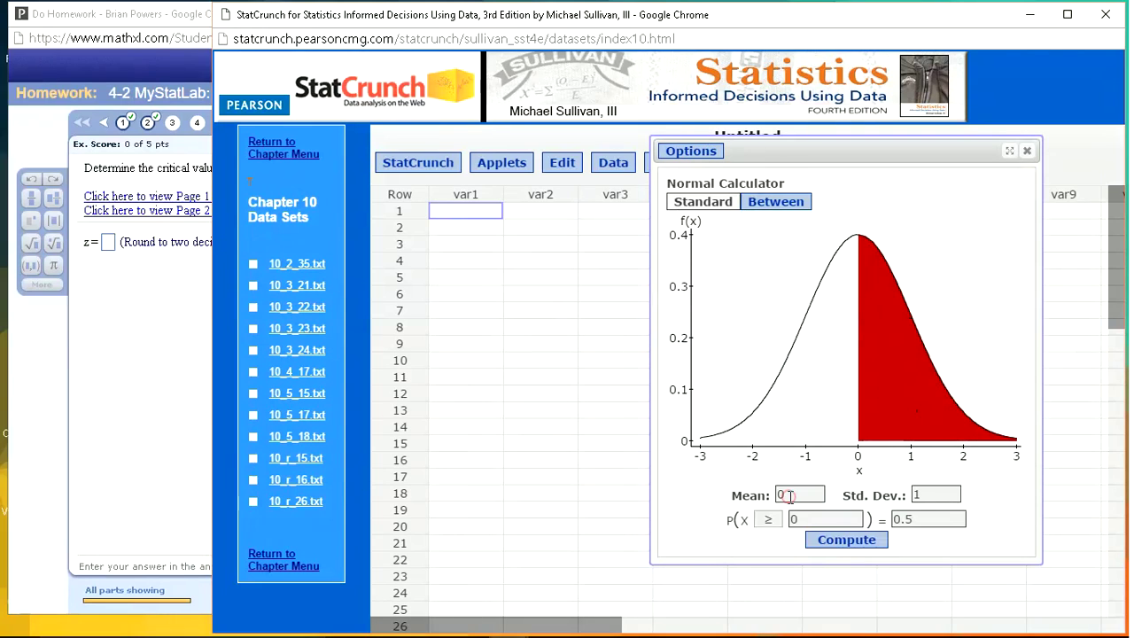
left_click(936, 495)
Check the question's significance level, set the calculator's probability to 0.05 and compute the critical value
left_click(158, 306)
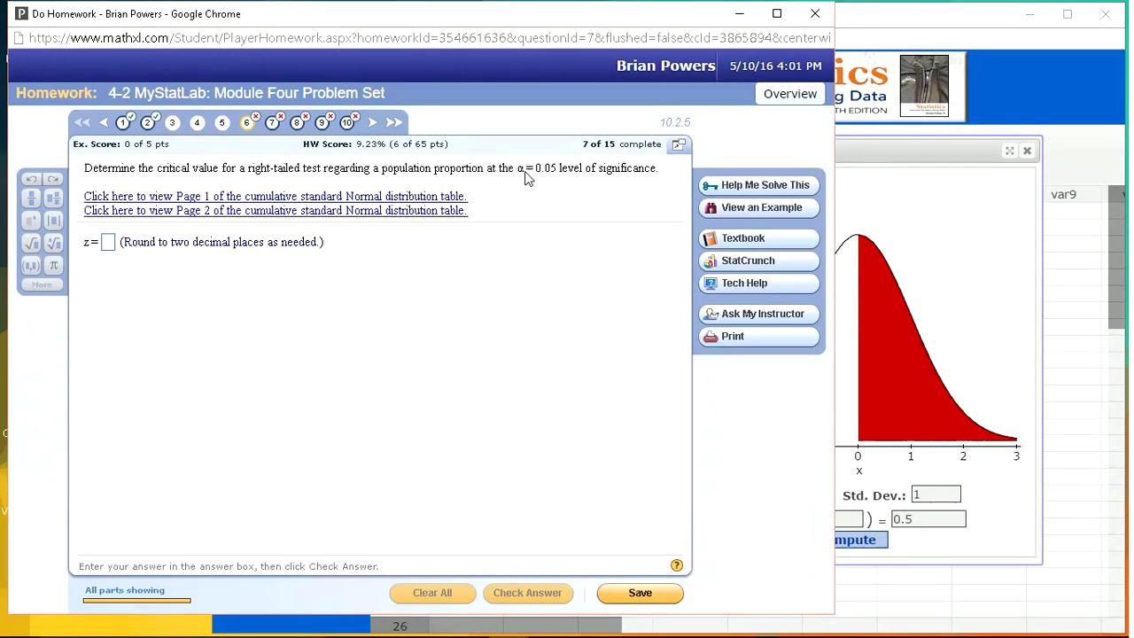
left_click(915, 264)
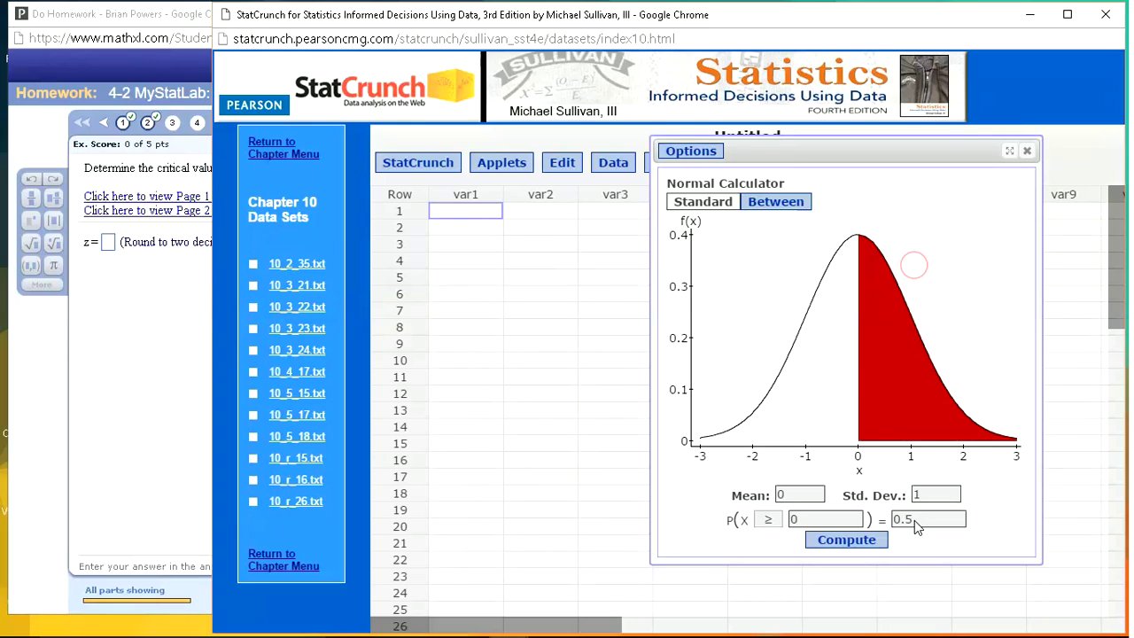
left_click_drag(903, 520, 932, 532)
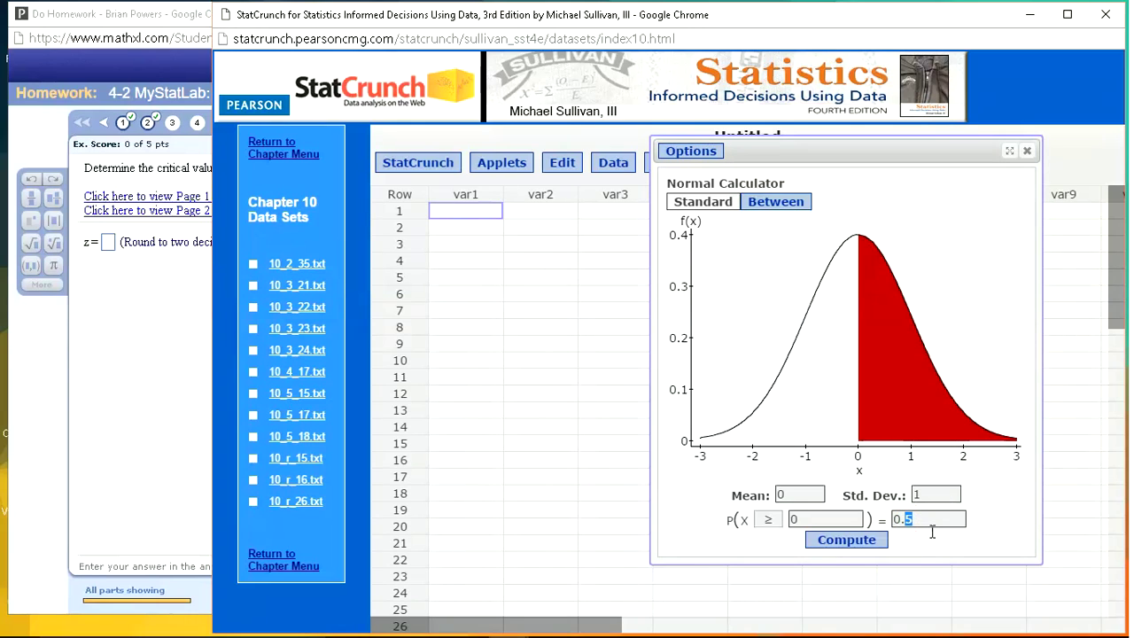
type("05")
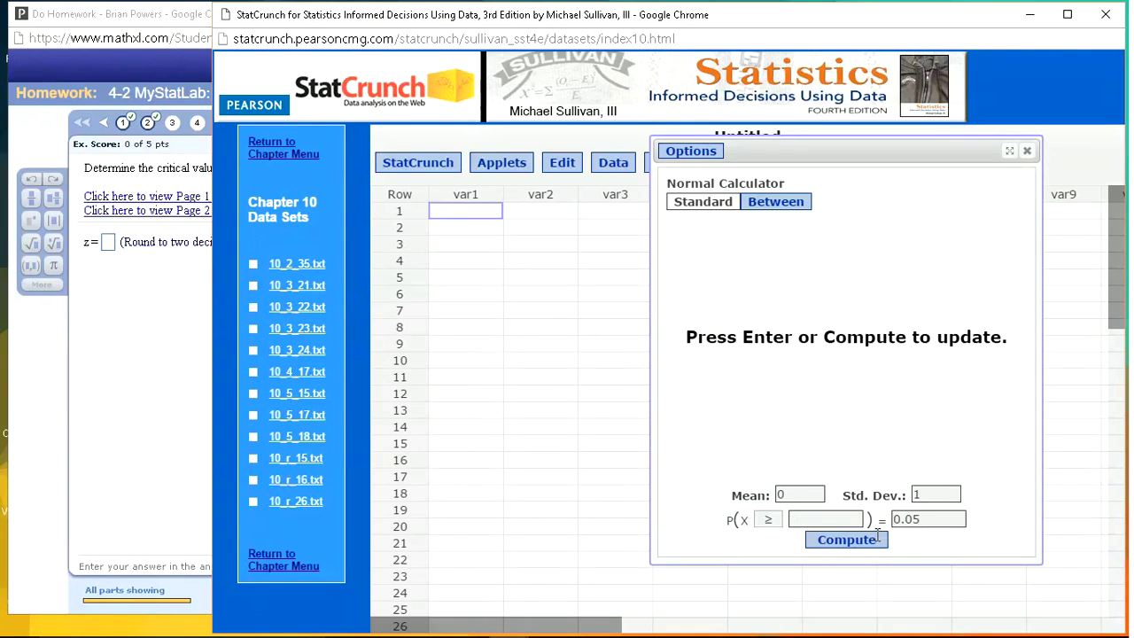
left_click(838, 550)
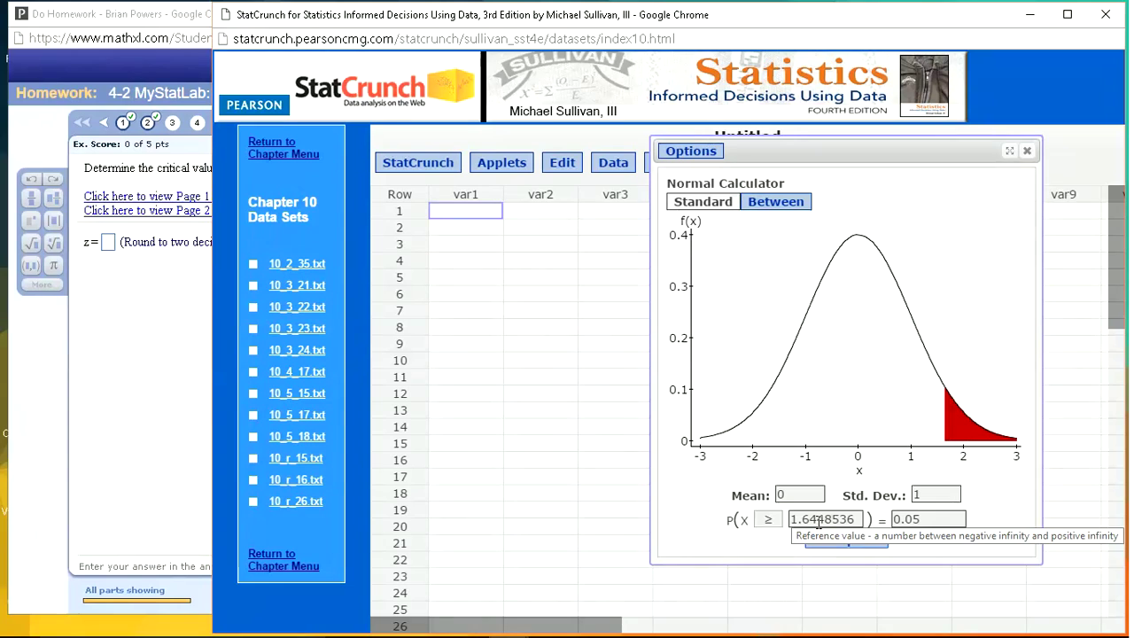
Switch to the MyStatLab homework, answer z = 1.64, submit it for checking and dismiss the feedback
left_click(109, 244)
left_click(108, 242)
type("1.")
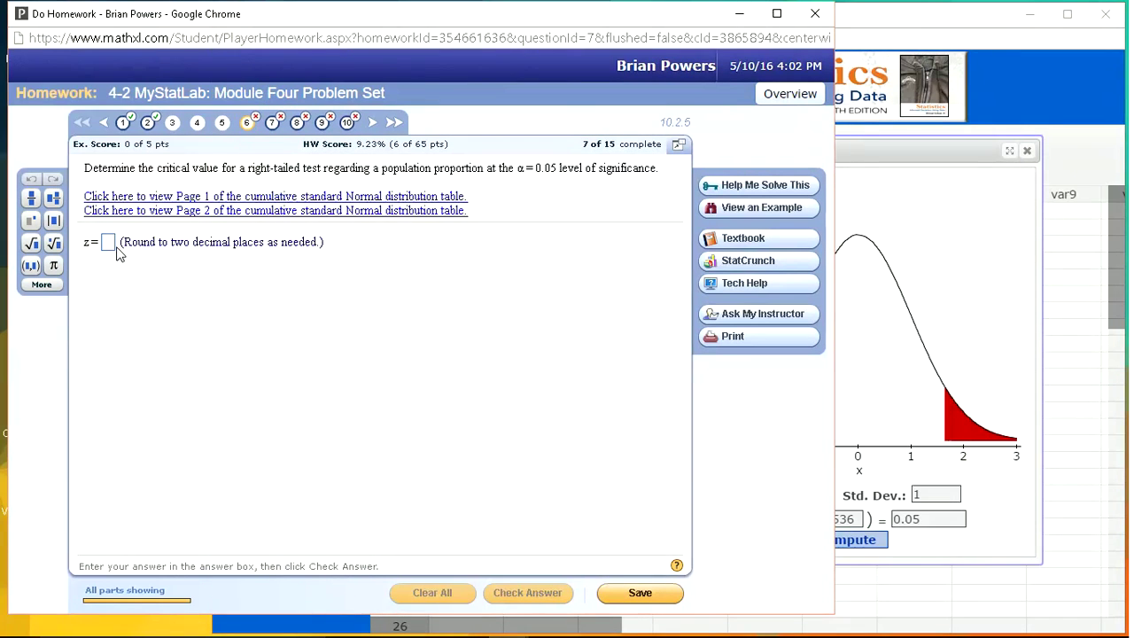
type("64")
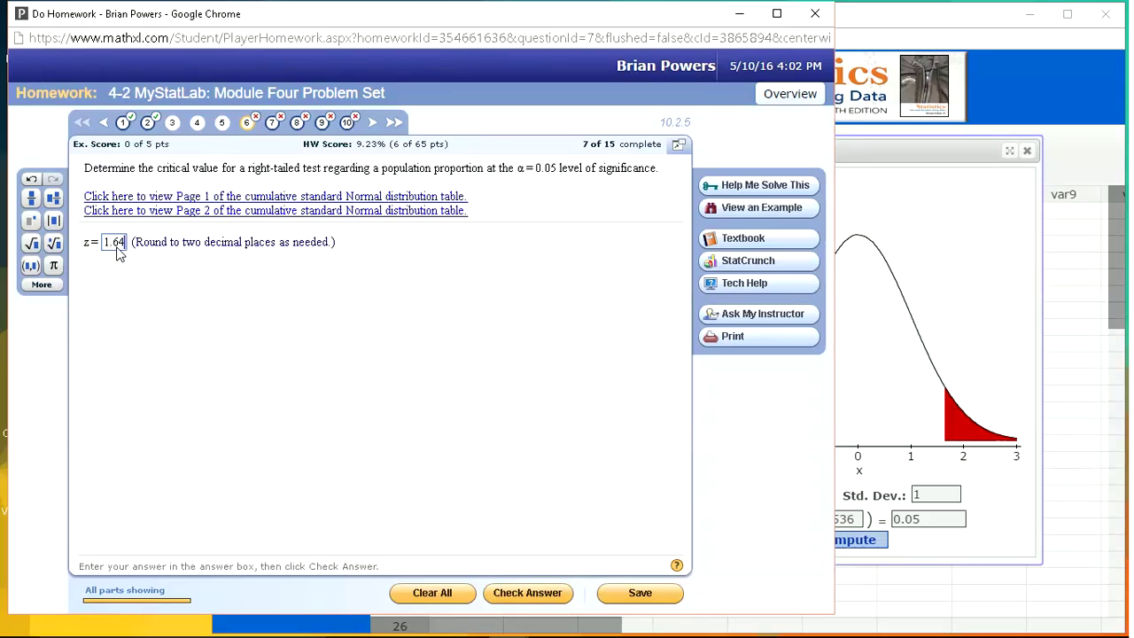
key("Return")
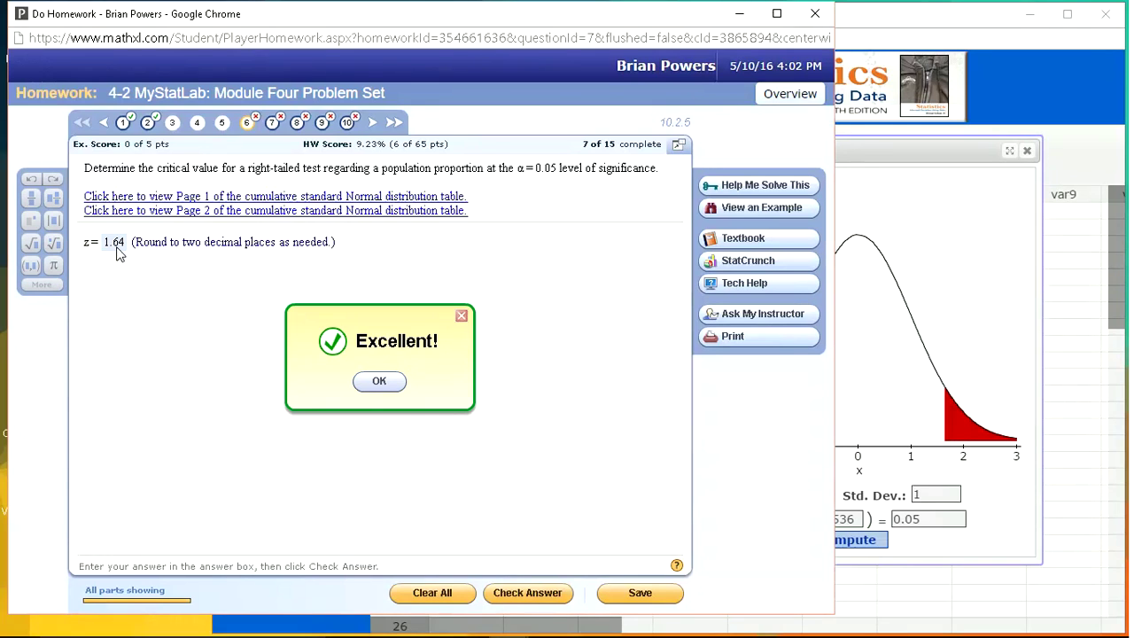
key("Return")
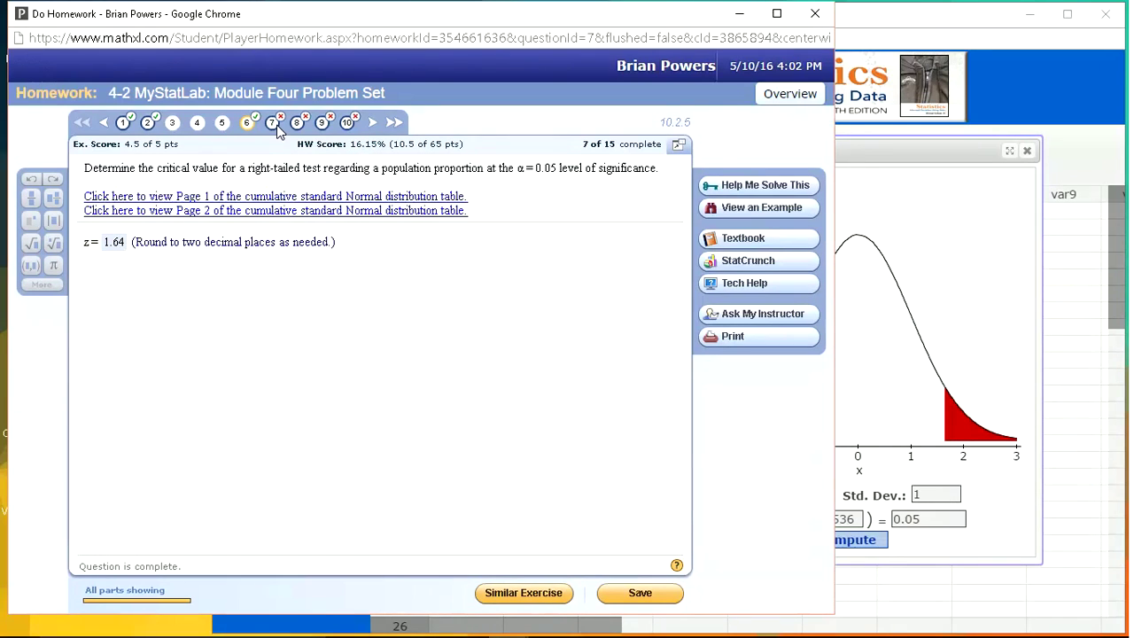
Open homework question 7 and arrange the StatCrunch window and its calculator so the question's hypotheses stay readable alongside
left_click(274, 127)
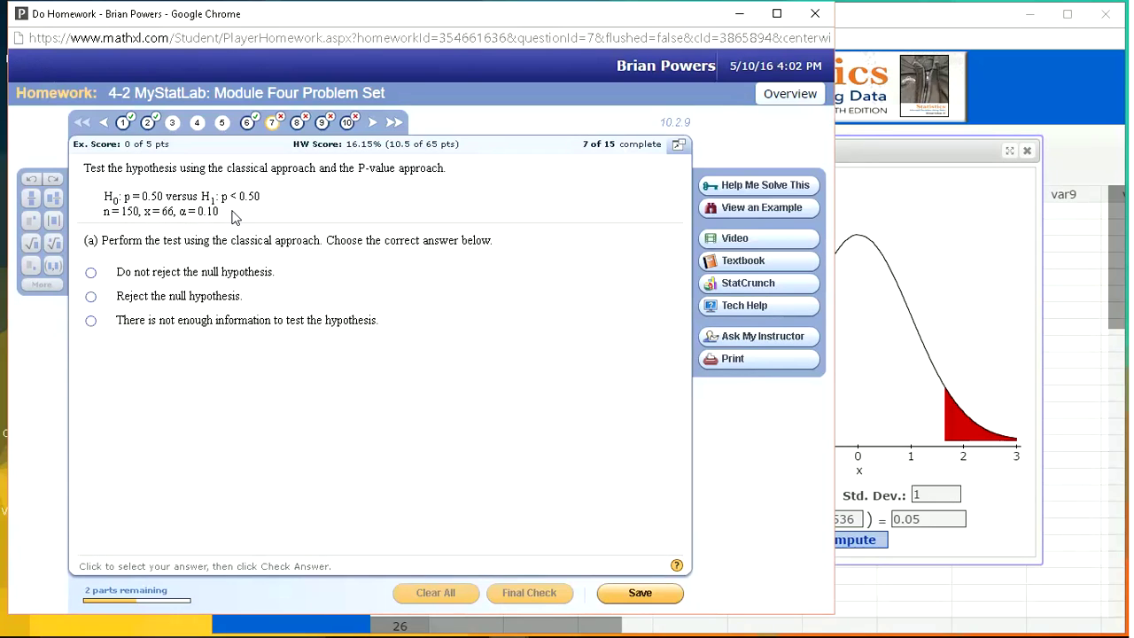
left_click(918, 156)
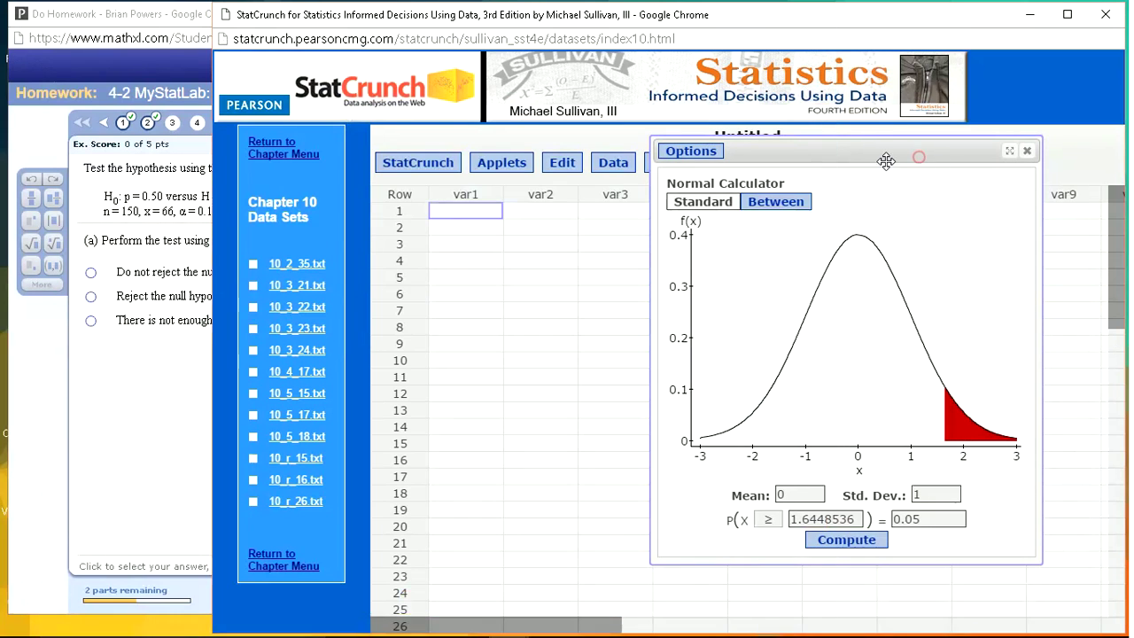
left_click(194, 240)
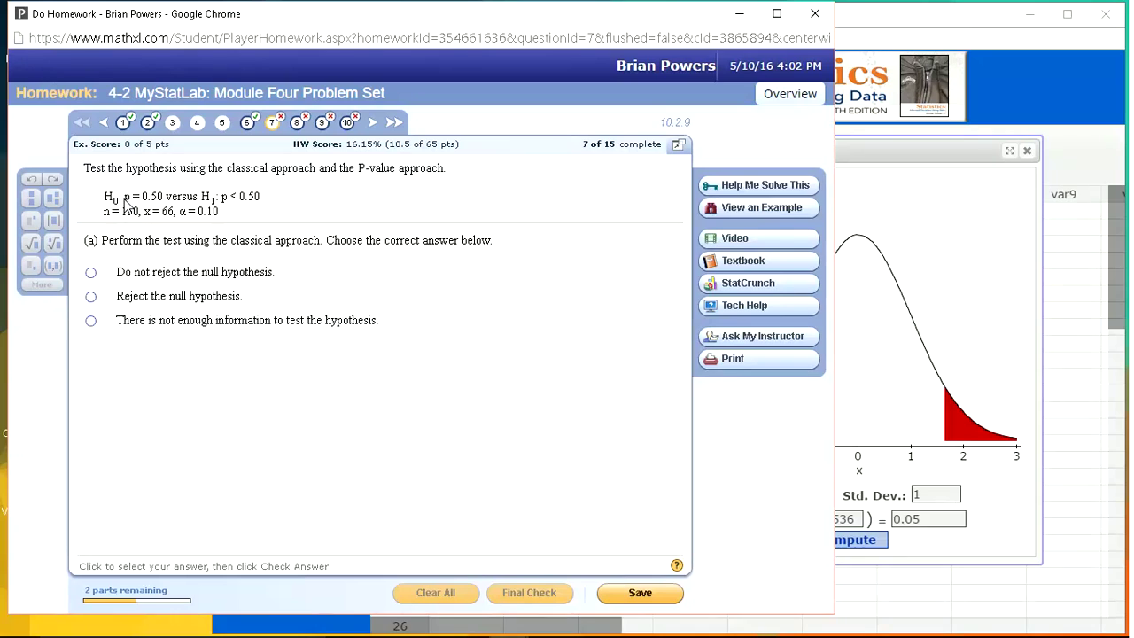
left_click(888, 158)
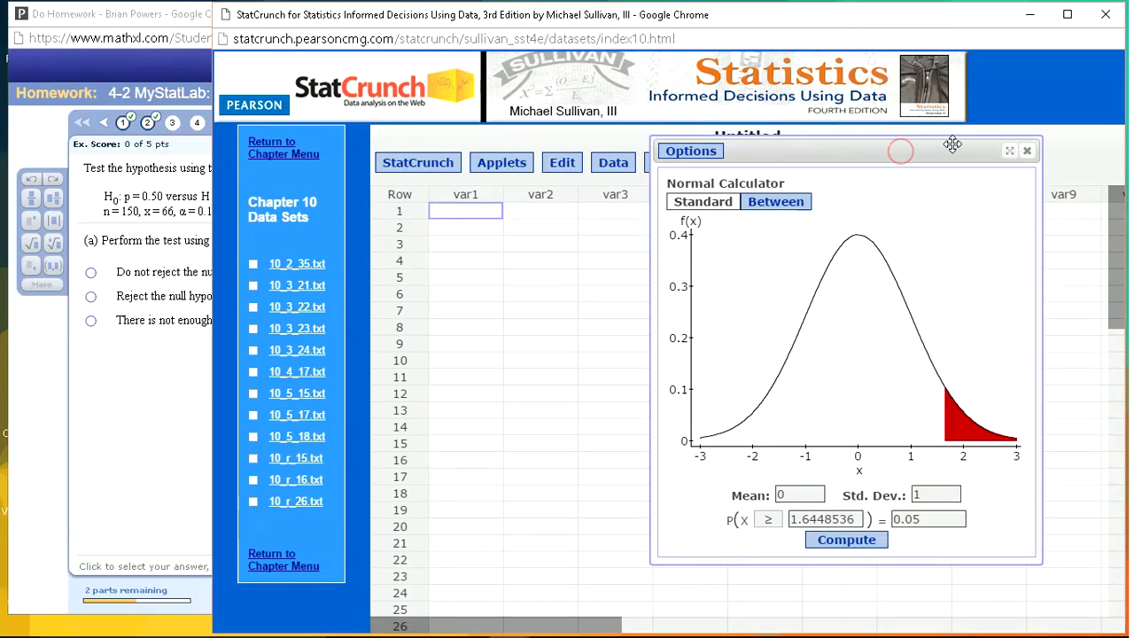
left_click_drag(770, 163, 784, 162)
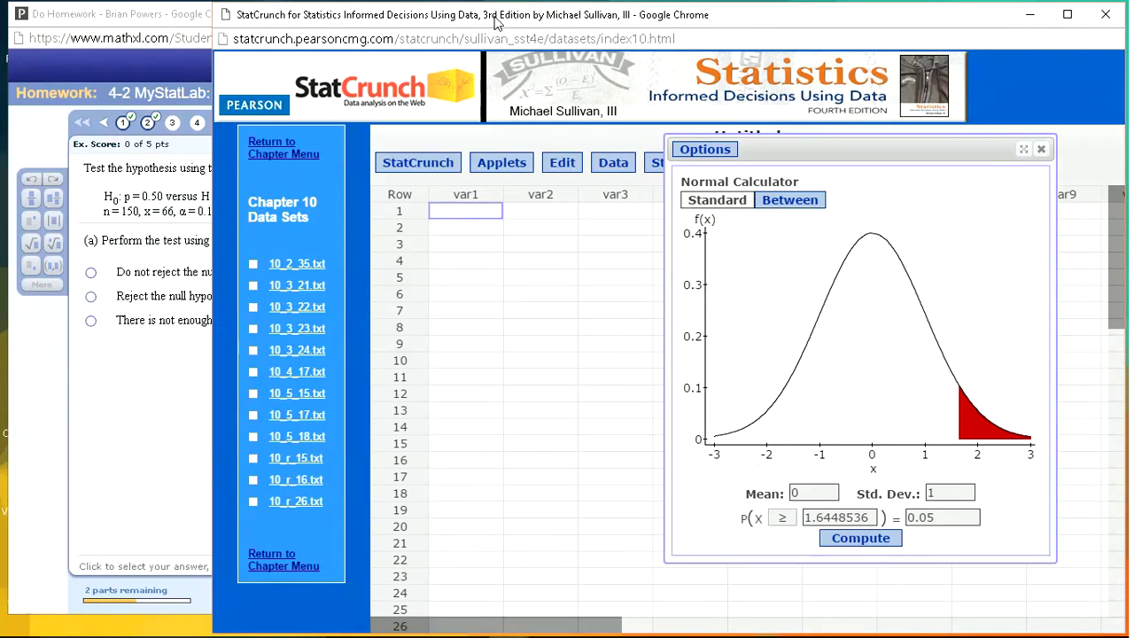
left_click_drag(750, 148, 465, 141)
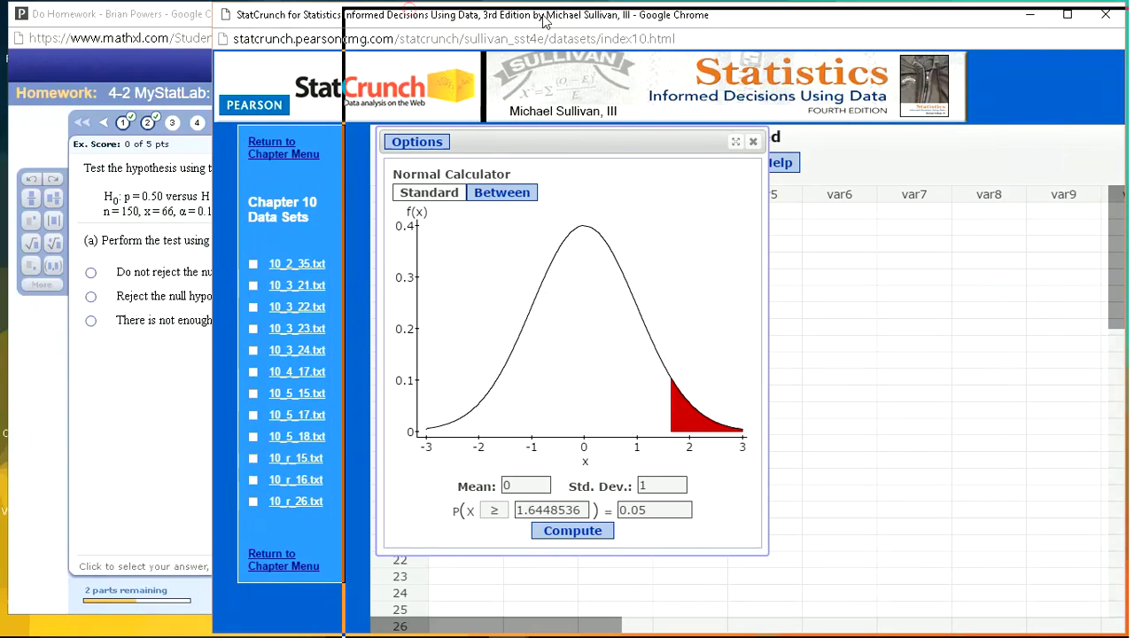
left_click_drag(418, 10, 678, 15)
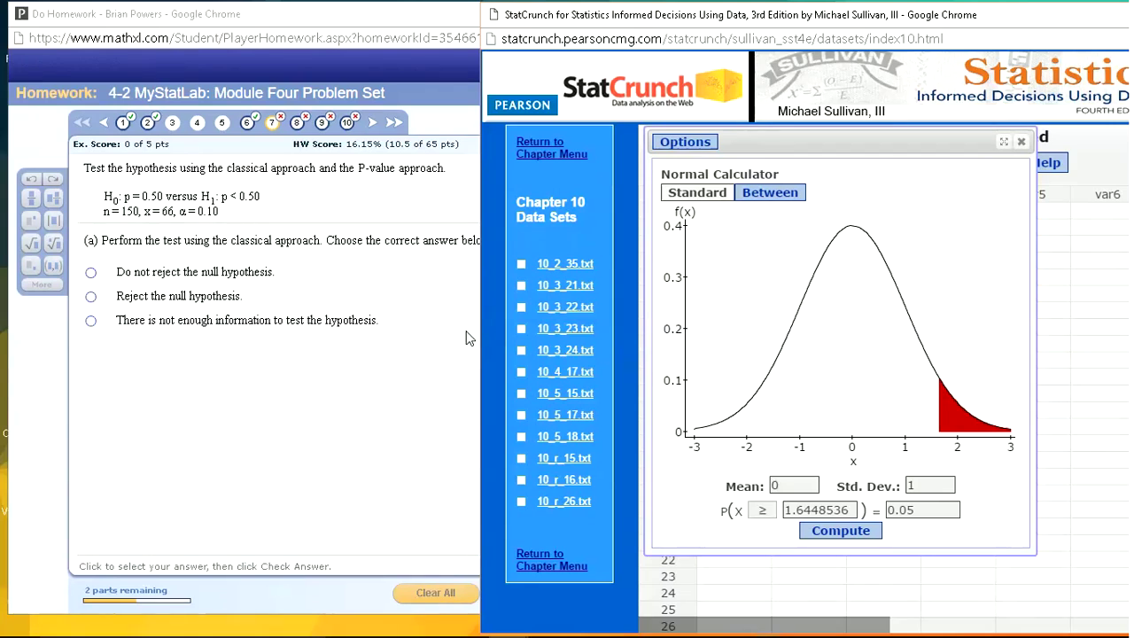
Set the Normal calculator to X ≤ with probability 0.10 and compute the left-tail critical value
left_click(761, 512)
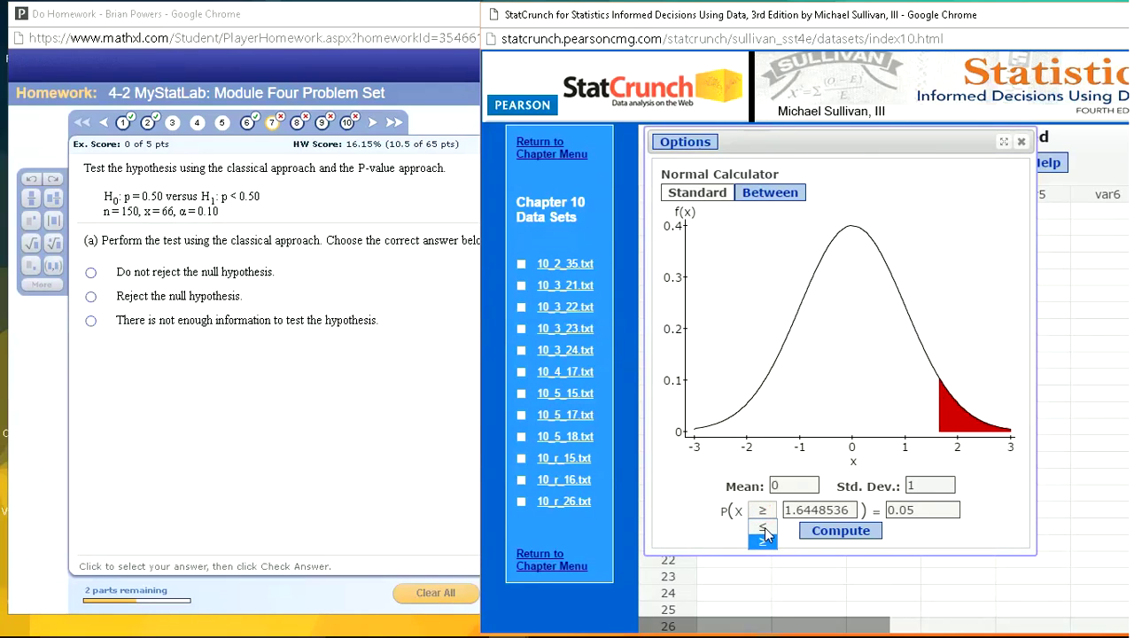
left_click(765, 529)
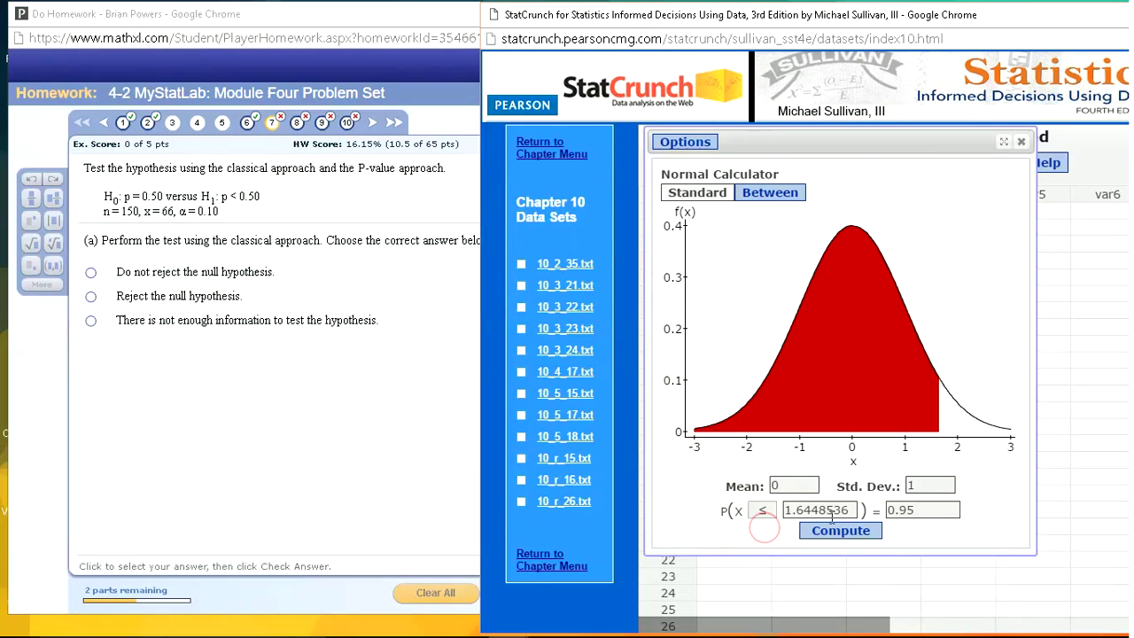
left_click(924, 516)
key("BackSpace")
key("BackSpace")
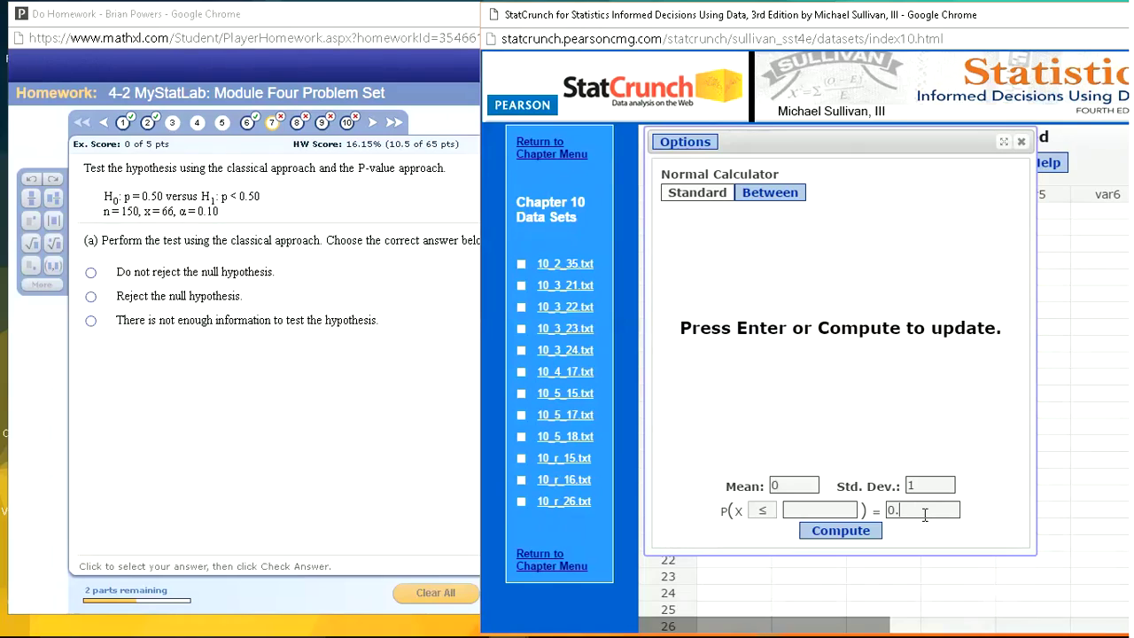
type("10")
left_click(844, 534)
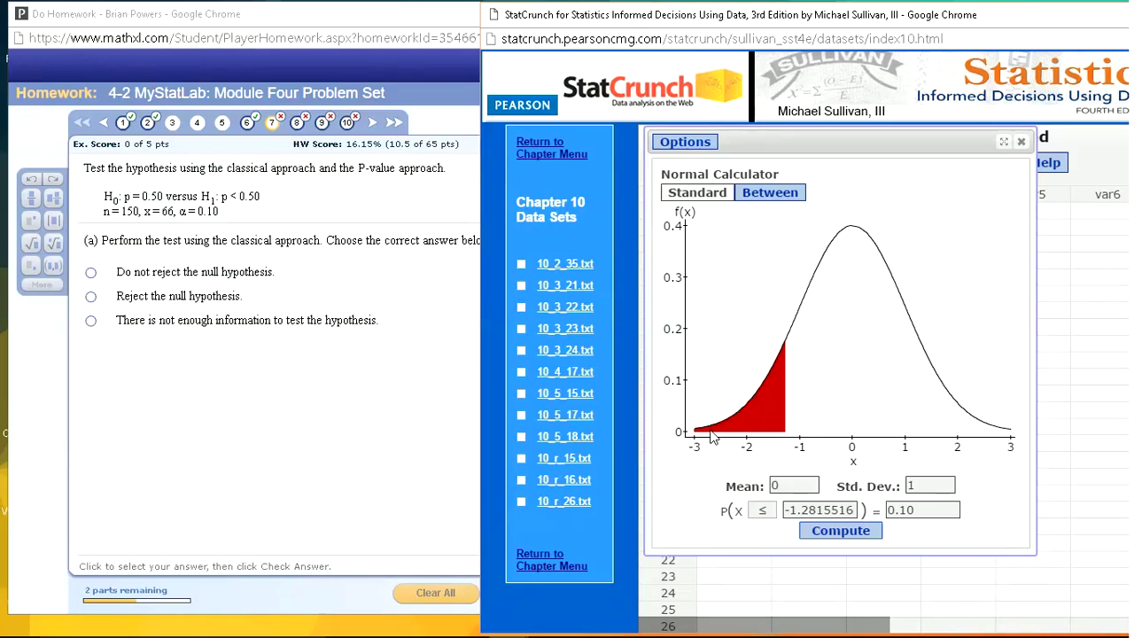
Move the Normal calculator and StatCrunch window to clear the commands, and open a one-sample proportion test from summary data
left_click(809, 143)
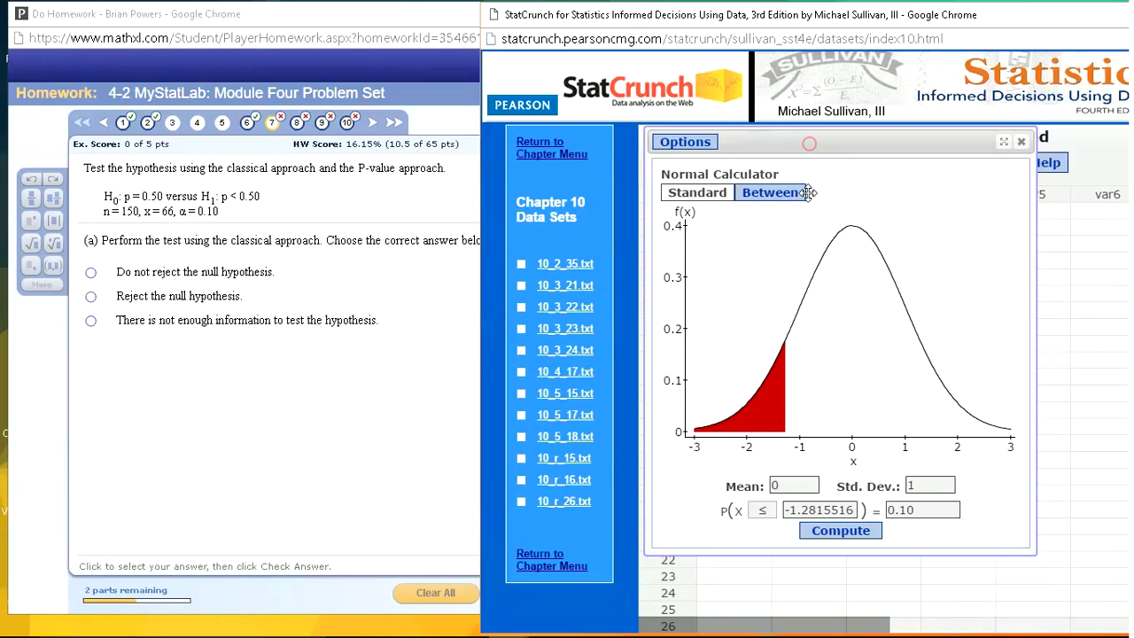
left_click_drag(824, 199, 824, 199)
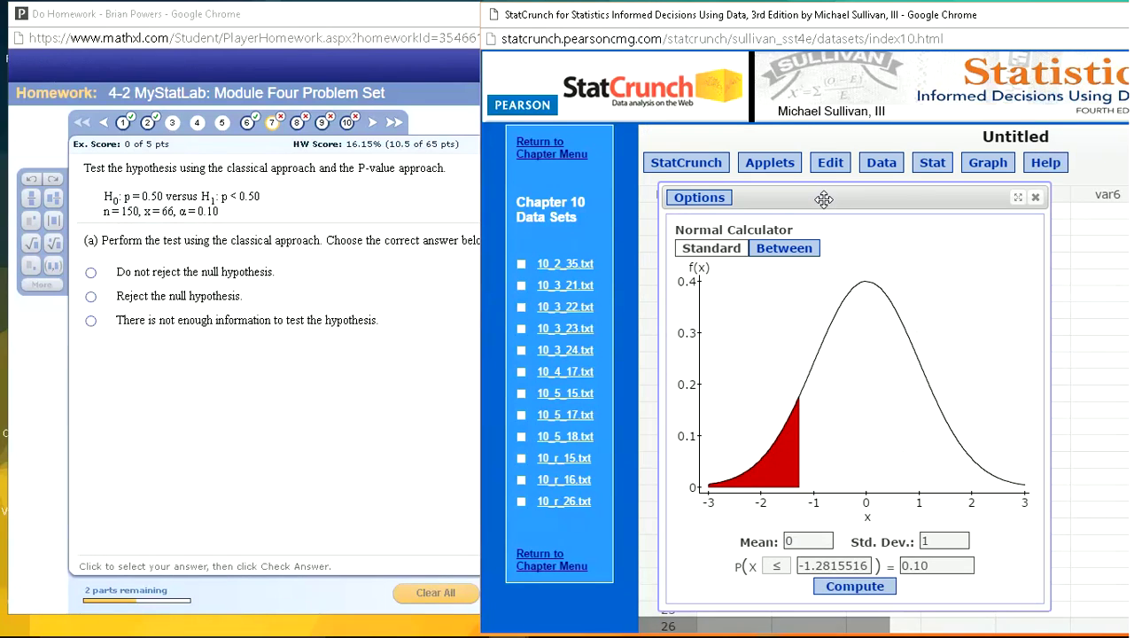
left_click(932, 163)
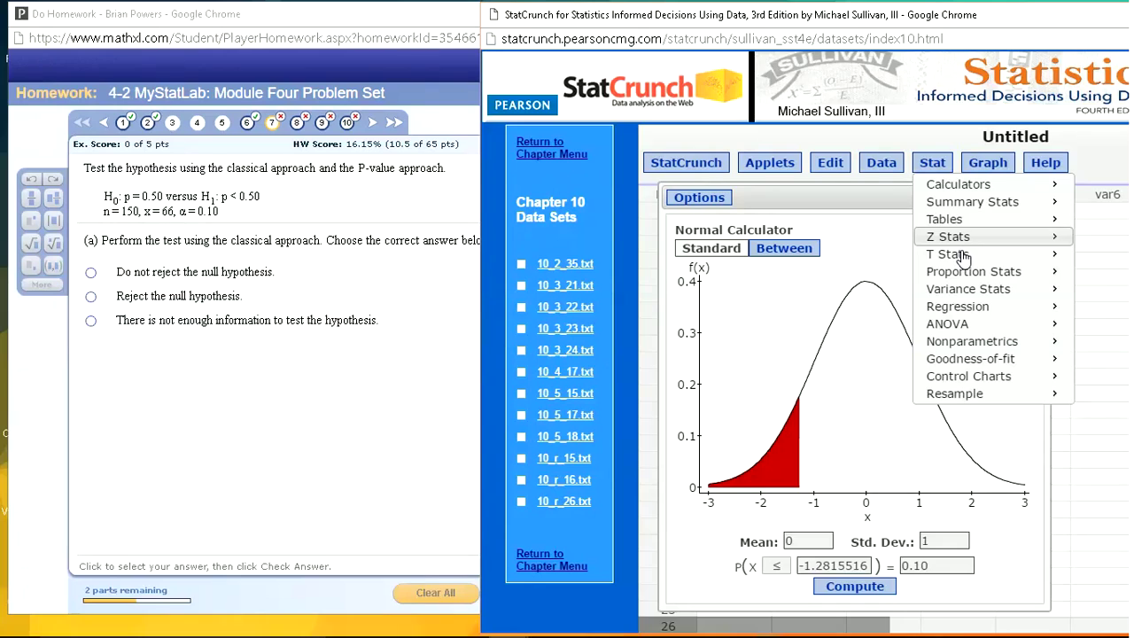
mouse_move(948, 255)
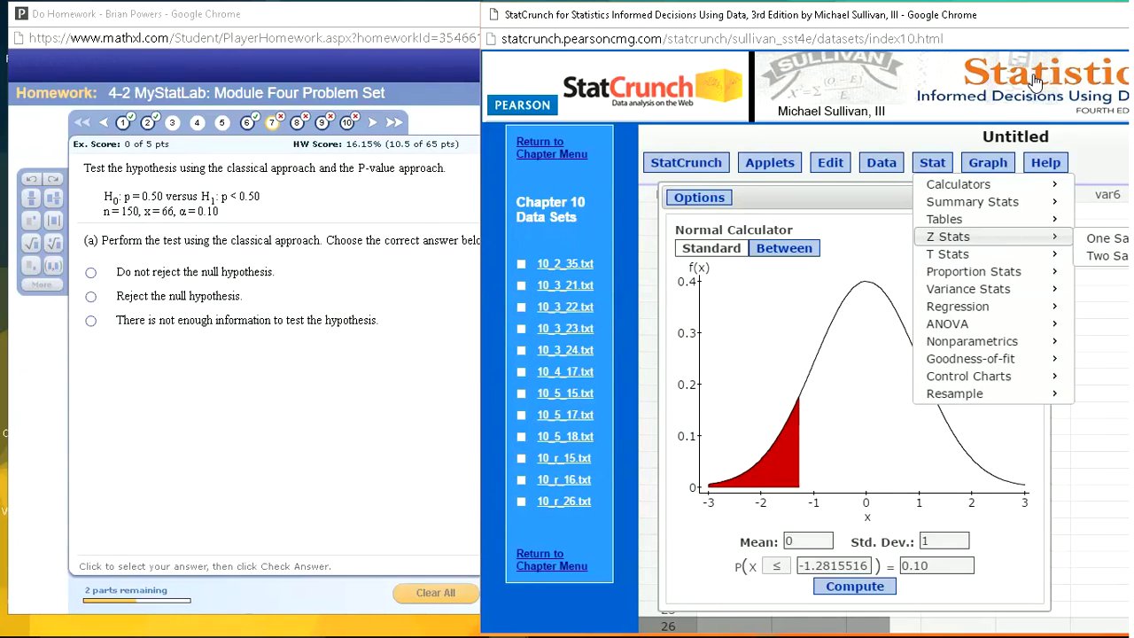
left_click_drag(1017, 19, 844, 23)
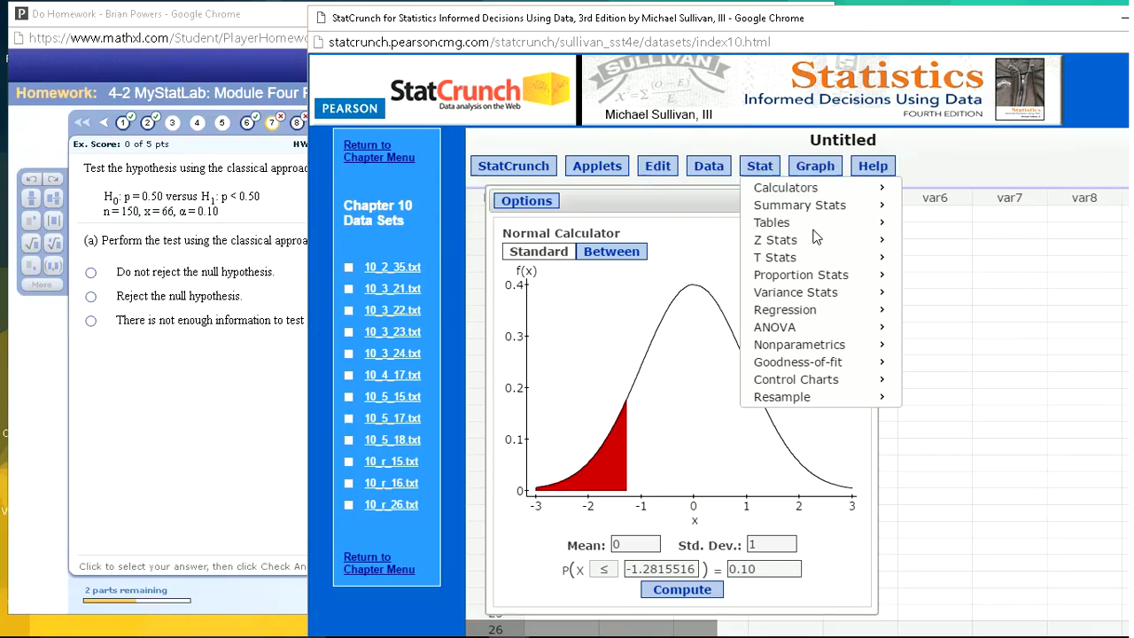
mouse_move(793, 243)
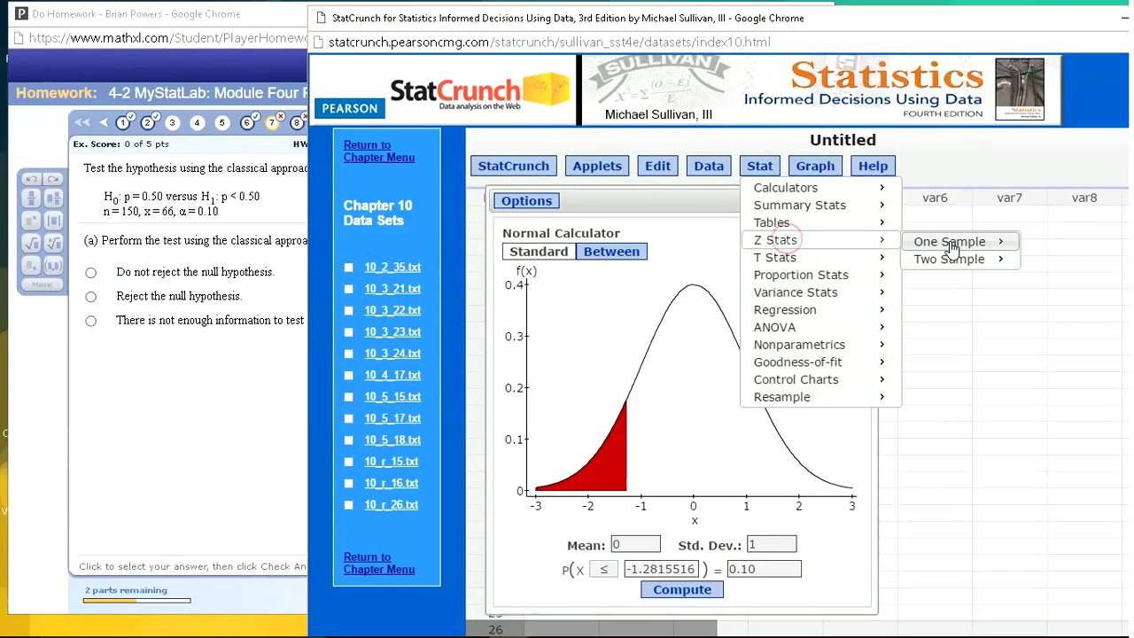
mouse_move(785, 280)
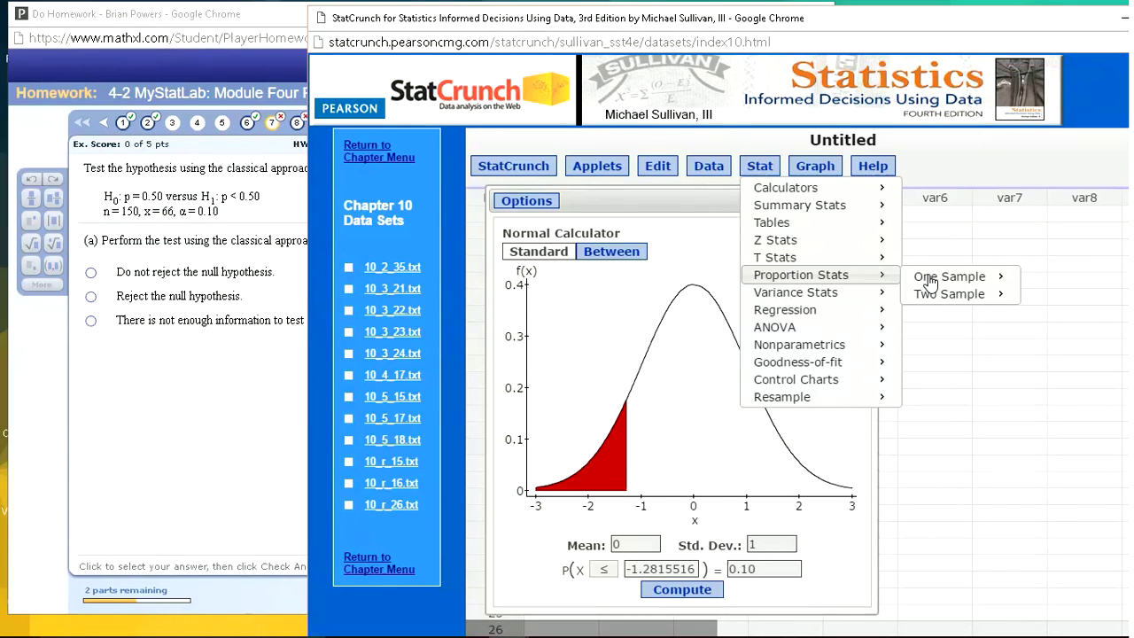
mouse_move(952, 276)
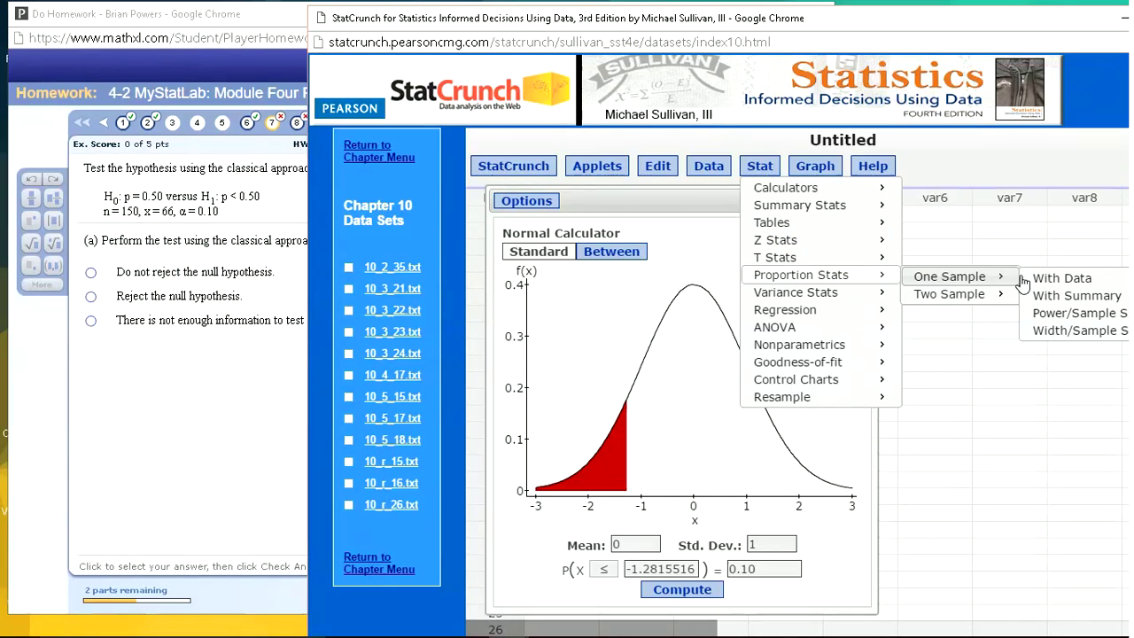
left_click(1074, 296)
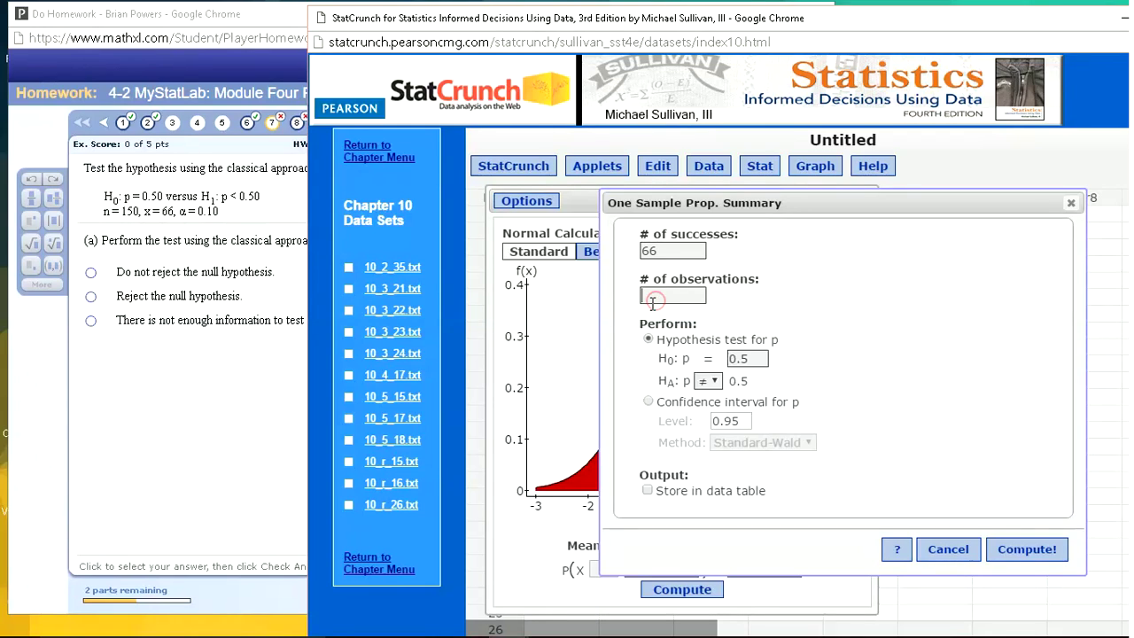
Enter 66 successes and 150 observations, set the test to H0: p = 0.5 versus HA: p < 0.5, and compute it
type("150")
left_click_drag(735, 21, 779, 16)
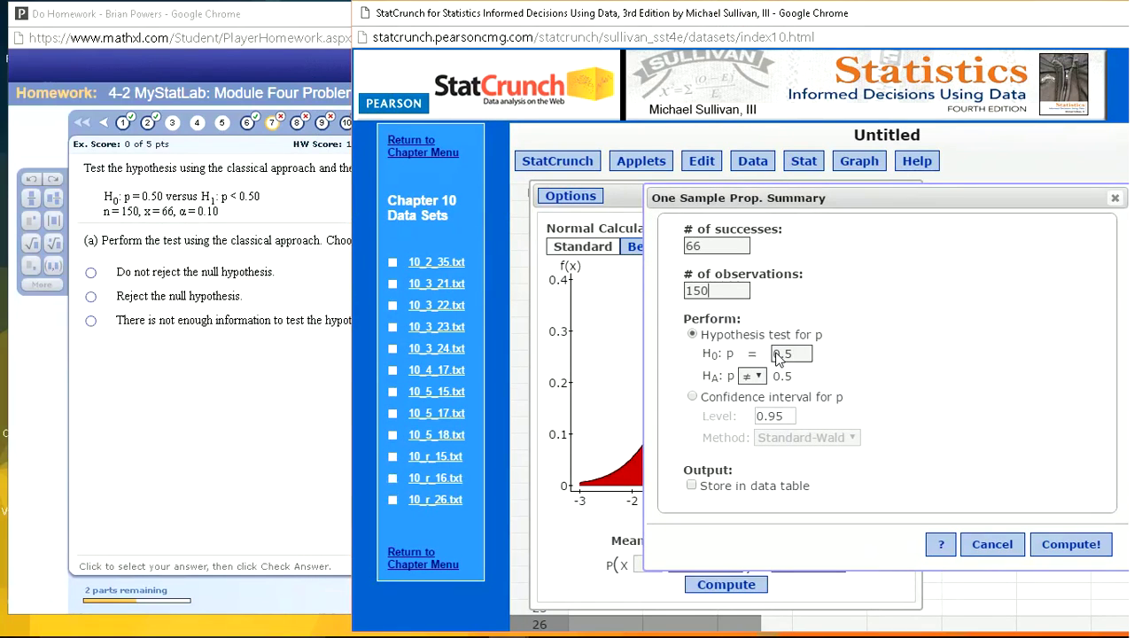
left_click(779, 355)
left_click(758, 376)
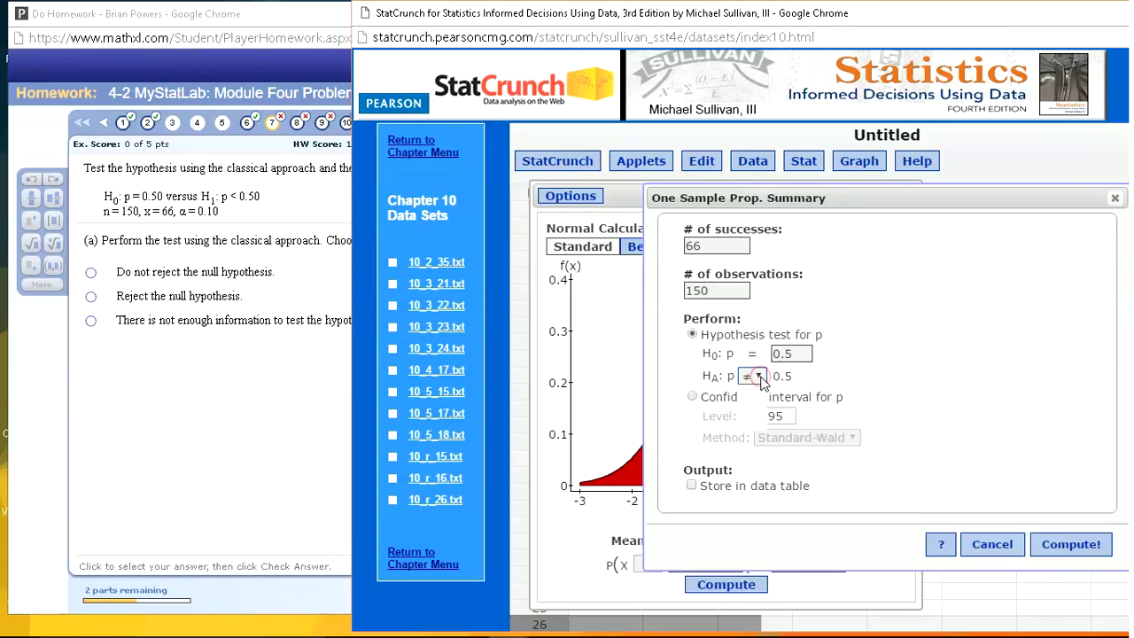
left_click(747, 414)
left_click(1069, 547)
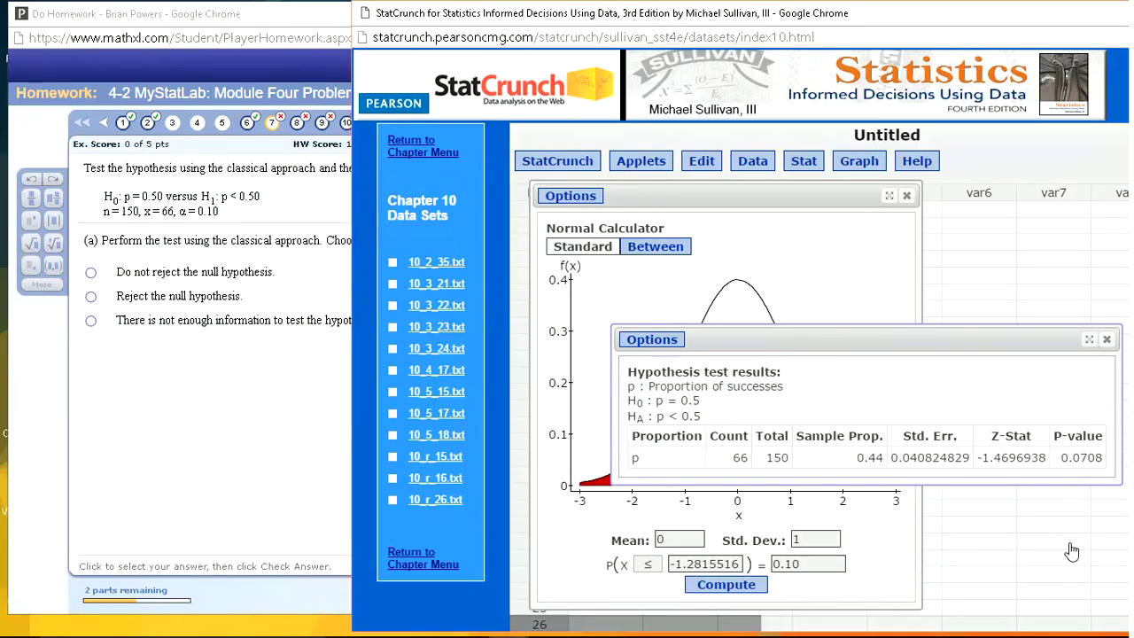
Uncover the critical region behind the test results, then answer homework part (a) with "Reject the null hypothesis" and submit it
left_click_drag(905, 335, 825, 231)
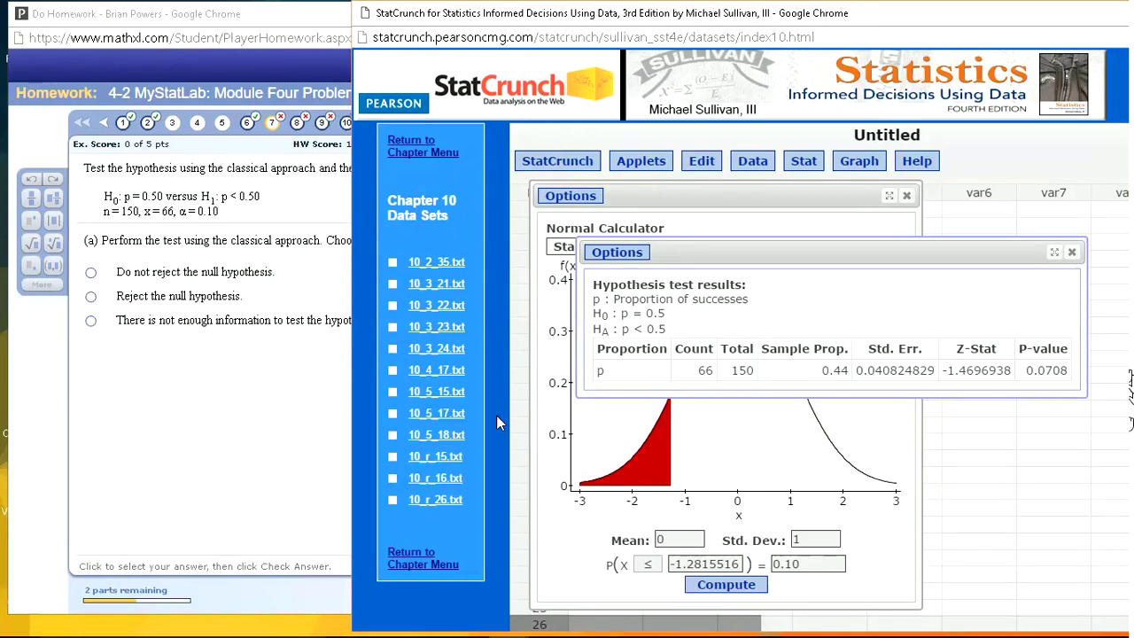
left_click(92, 296)
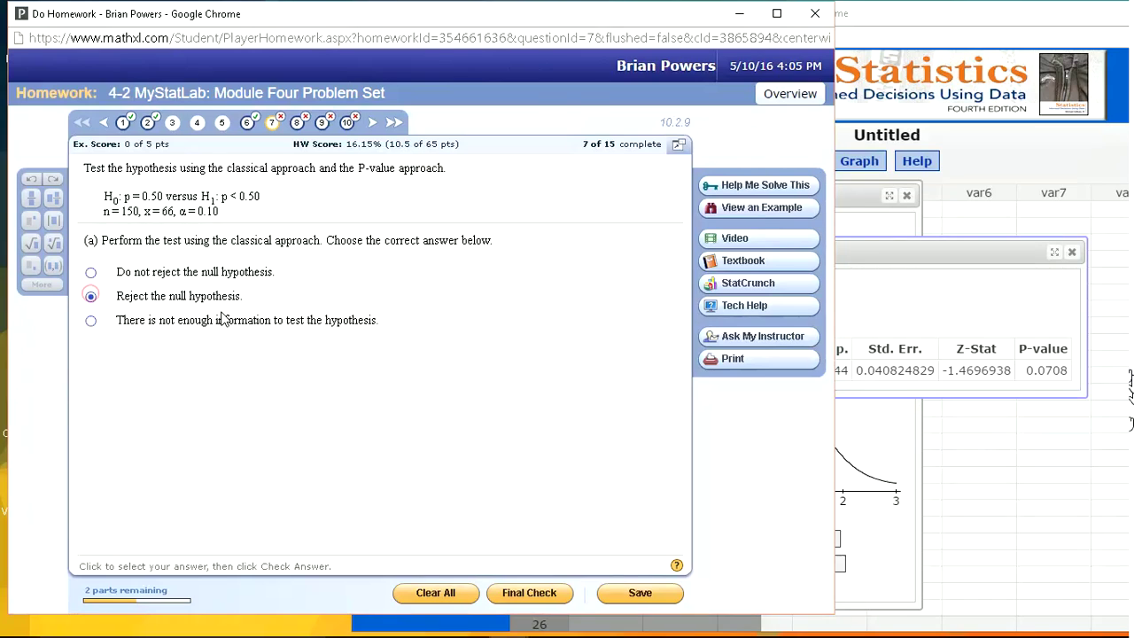
key("Return")
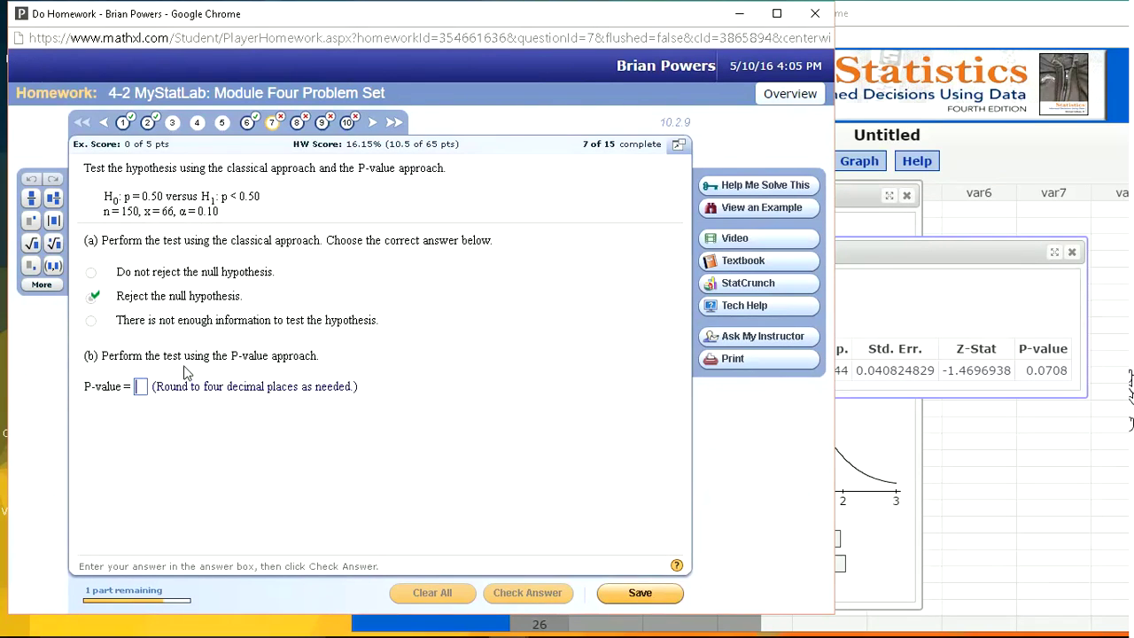
Check the P-value in the StatCrunch results, enter .0708 in homework part (b), submit it and dismiss the feedback
left_click(893, 256)
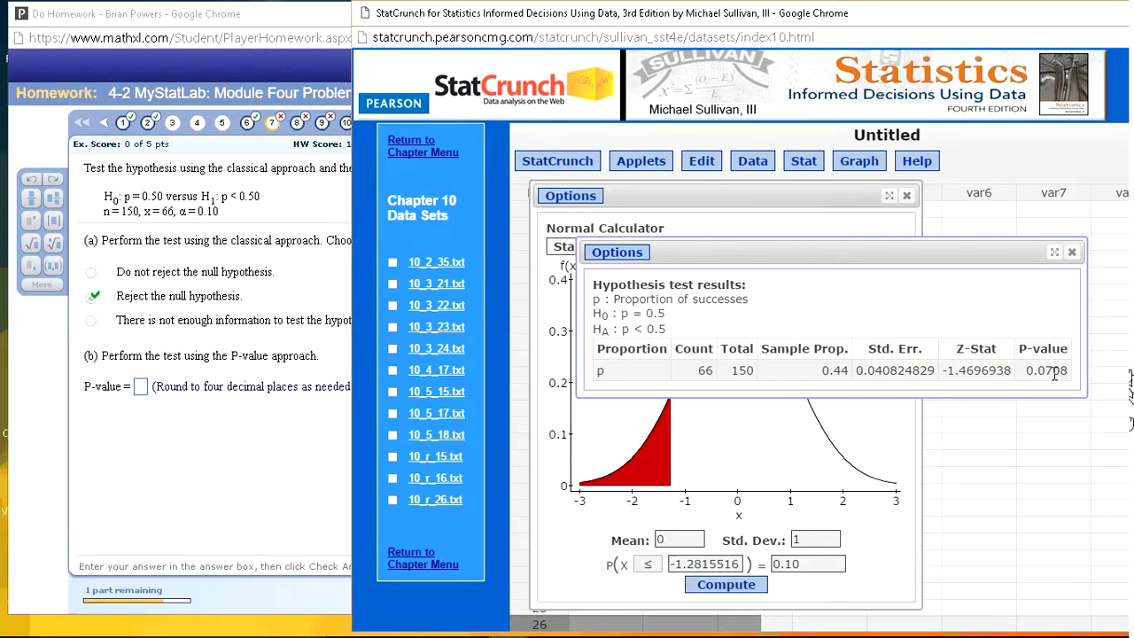
left_click(141, 390)
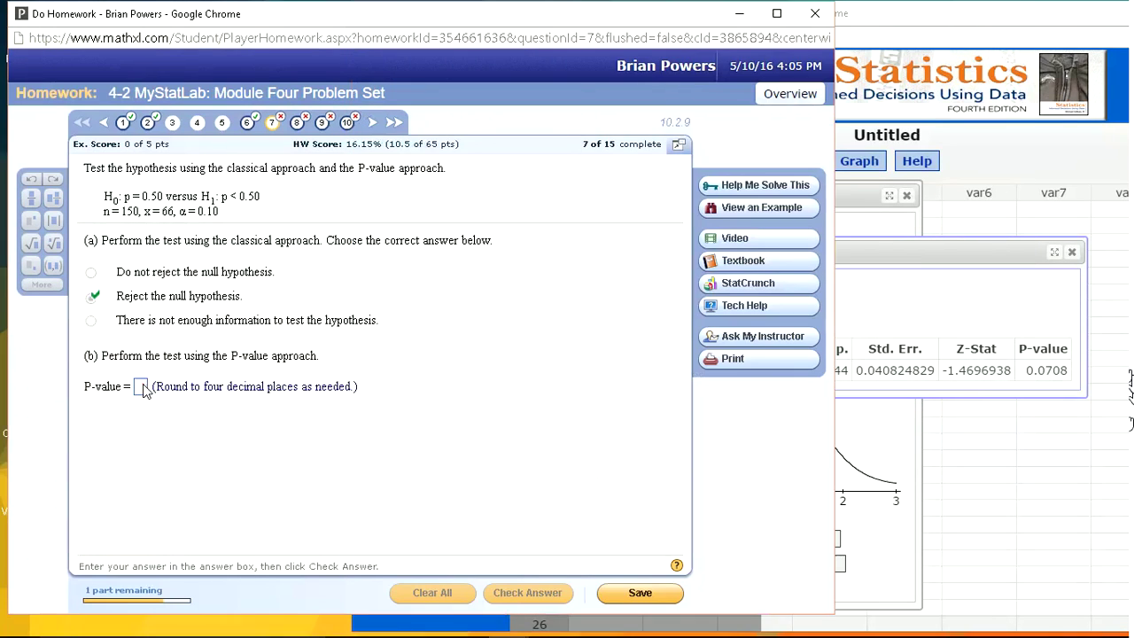
left_click(142, 390)
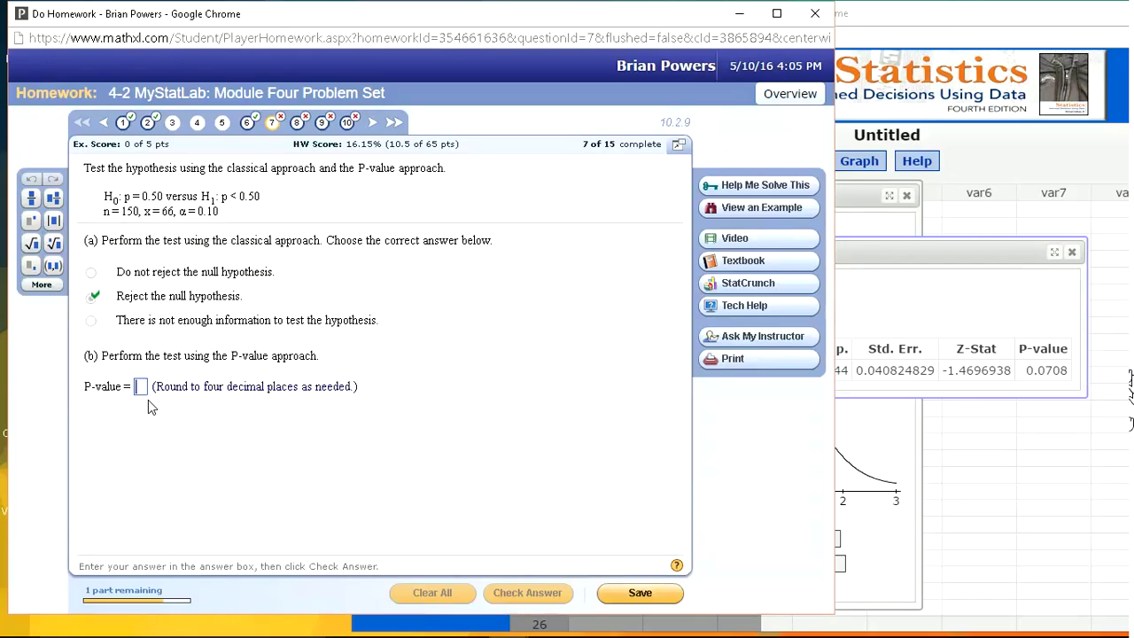
type(".0")
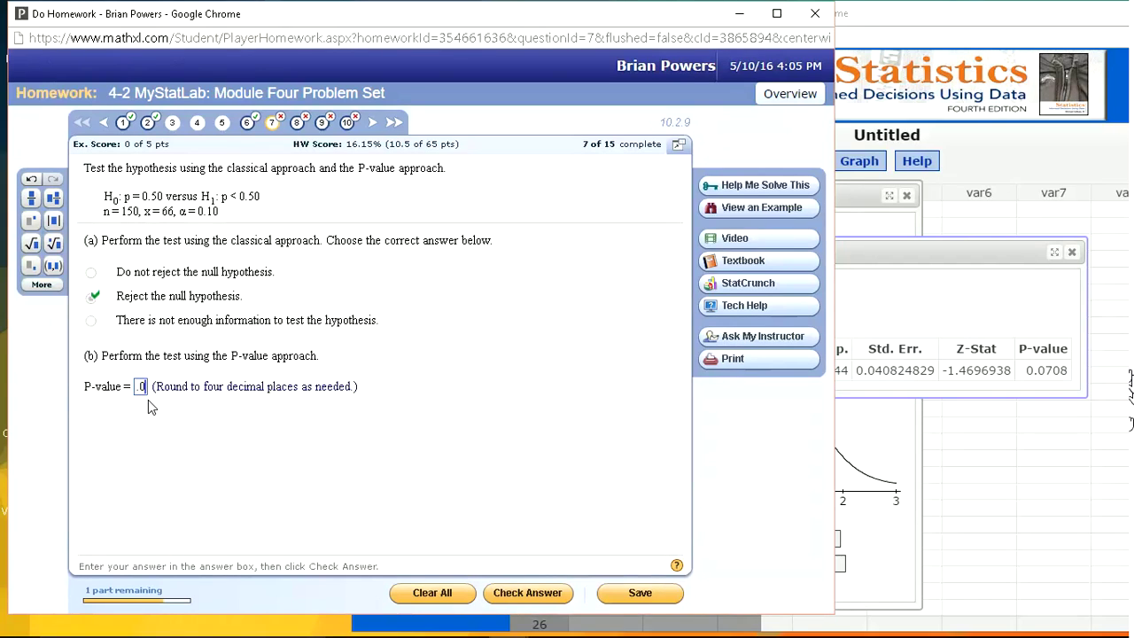
type("7")
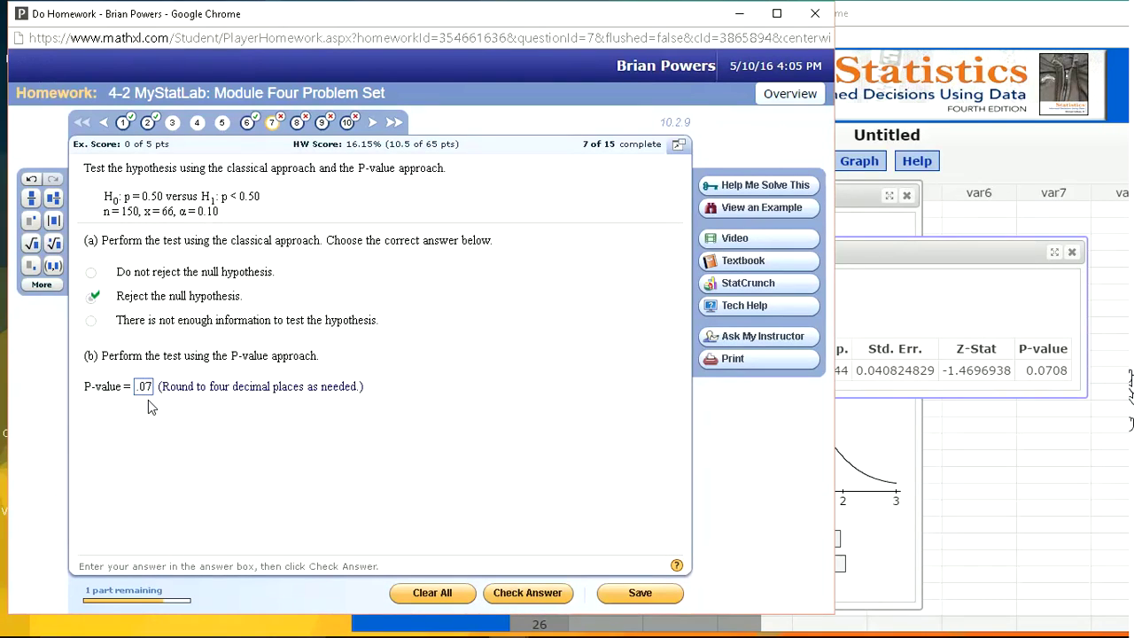
type("08")
key("Return")
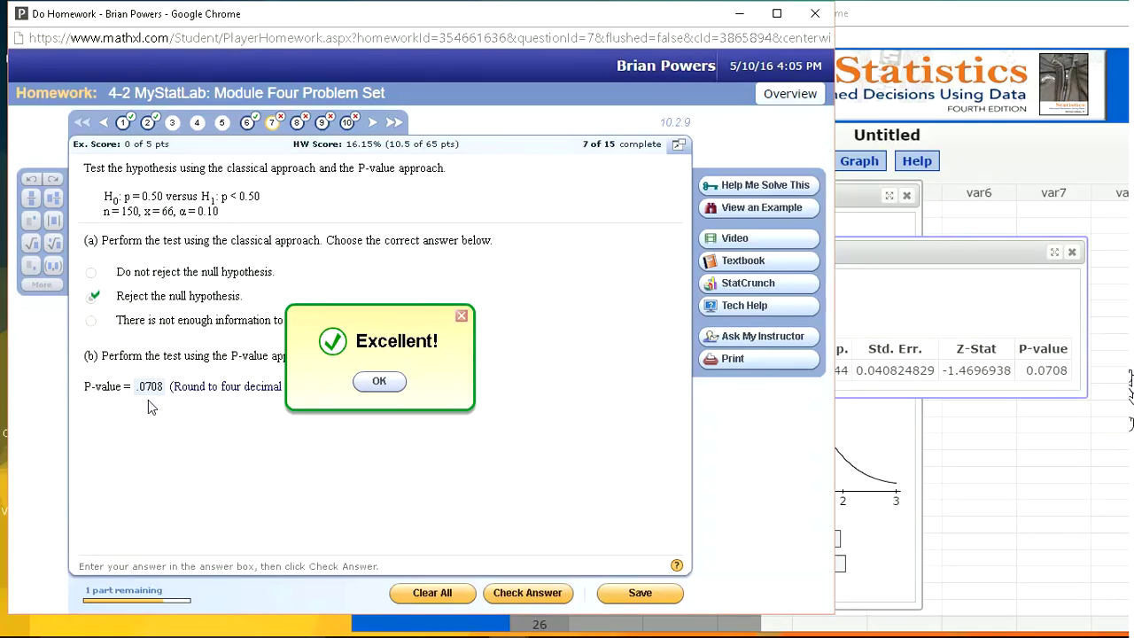
key("Return")
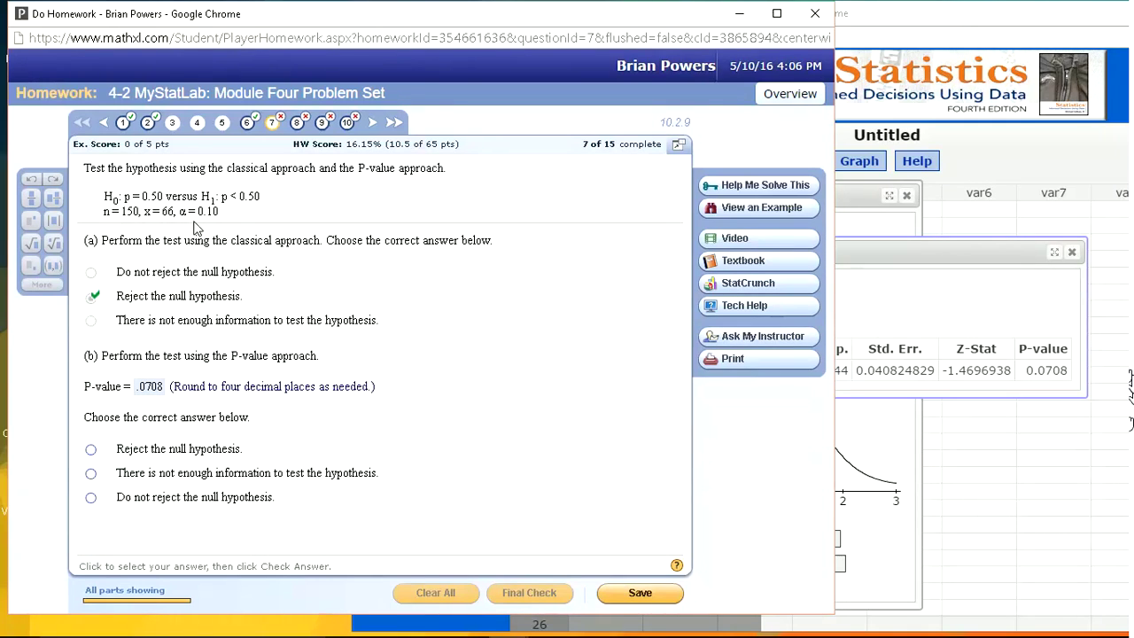
Answer the P-value conclusion with "Reject the null hypothesis", submit it, and open homework question 8
left_click(91, 450)
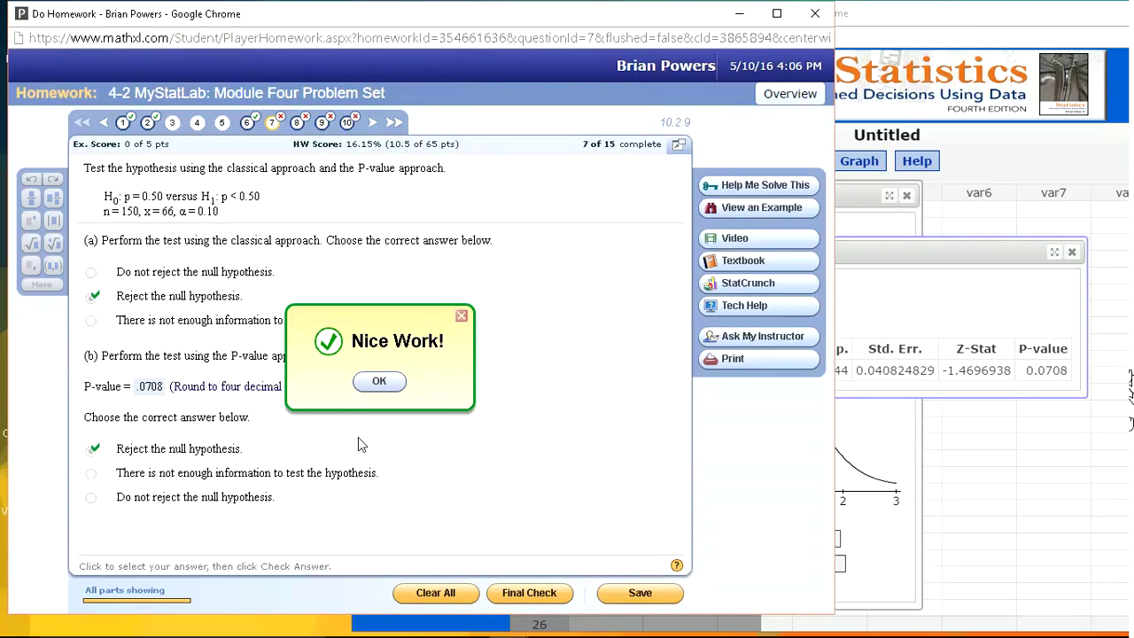
key("Return")
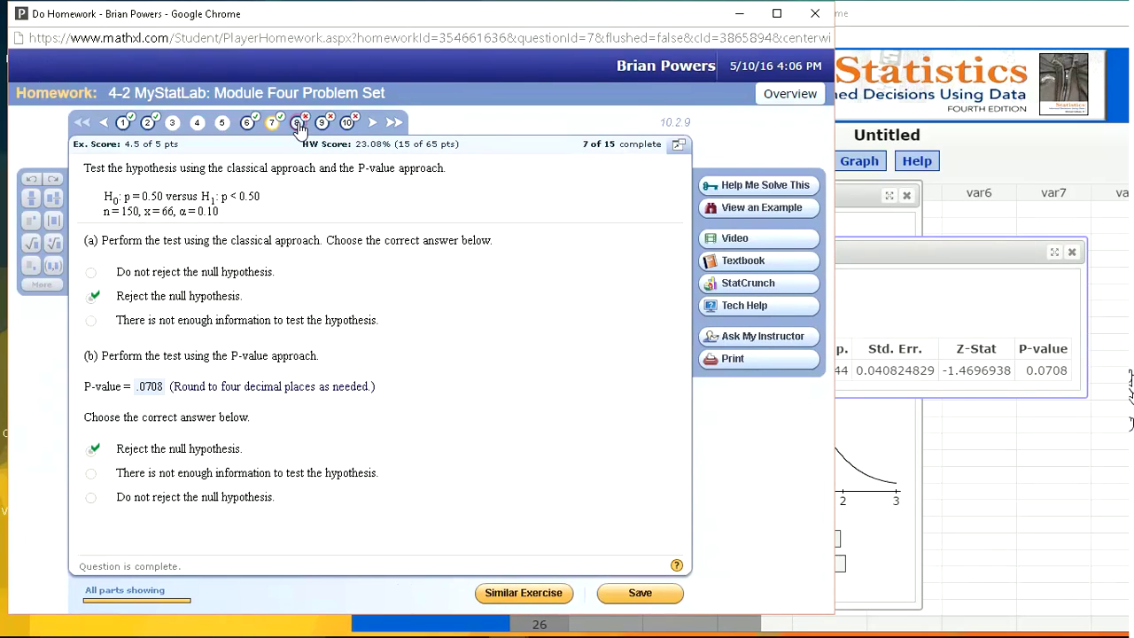
left_click(298, 123)
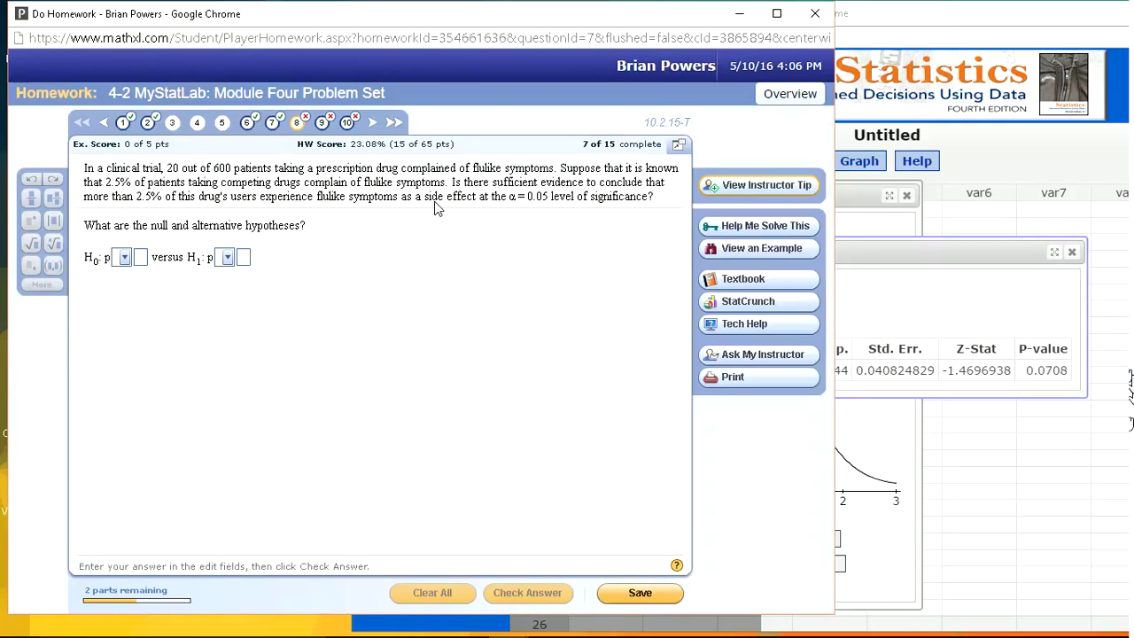
State the hypotheses as H0: p = .025 versus H1: p > .025 and submit them for checking
left_click(125, 258)
left_click(122, 321)
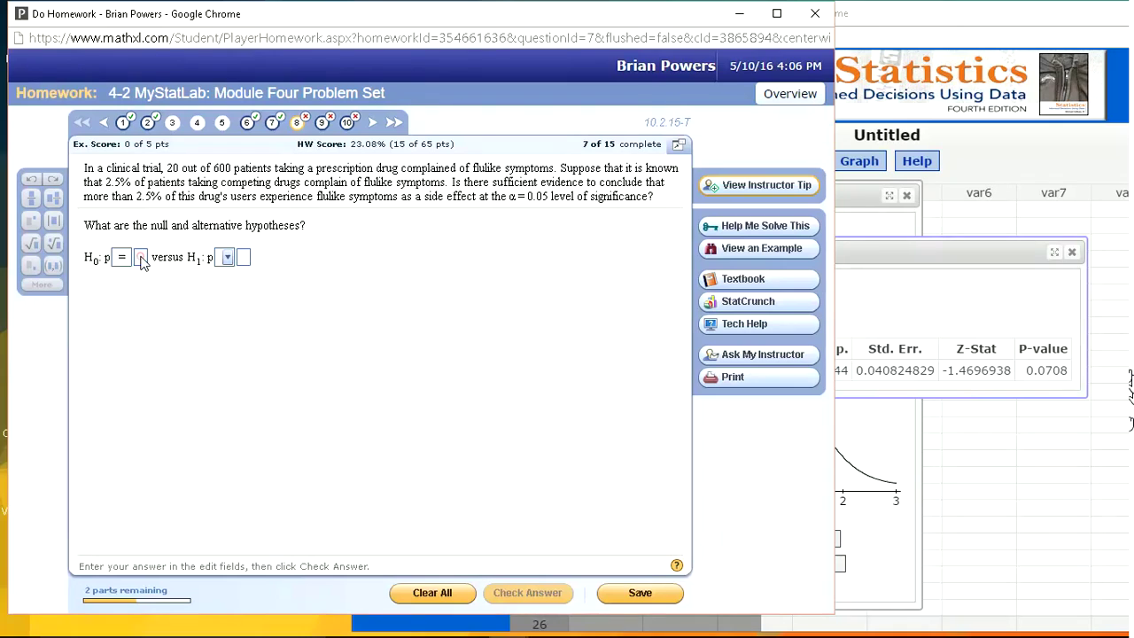
left_click(140, 258)
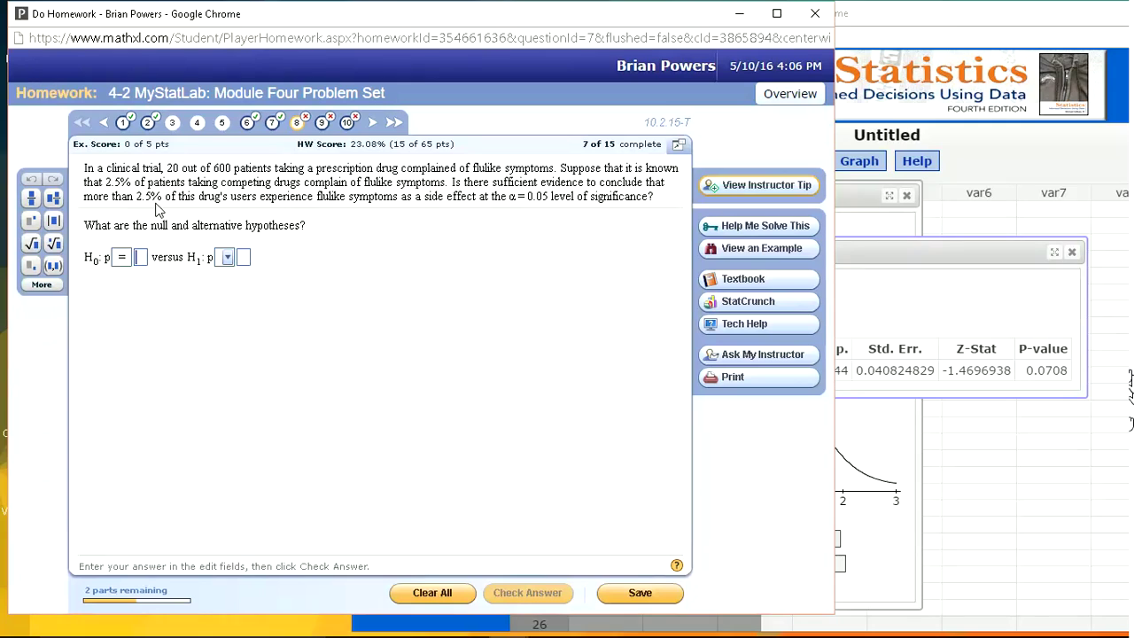
type(".025")
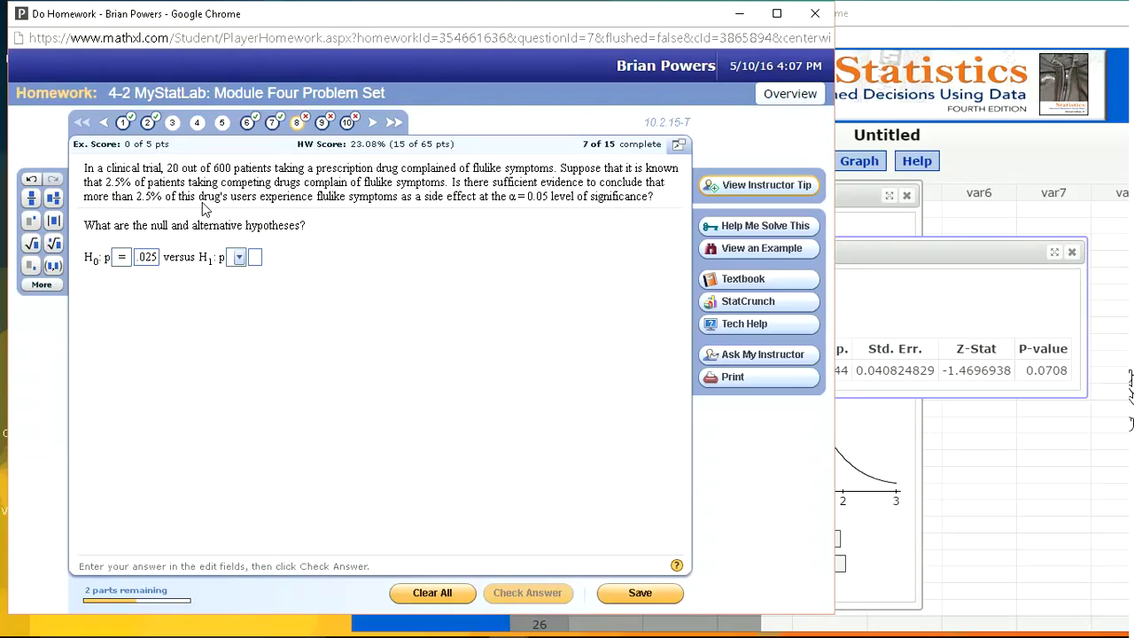
left_click(240, 257)
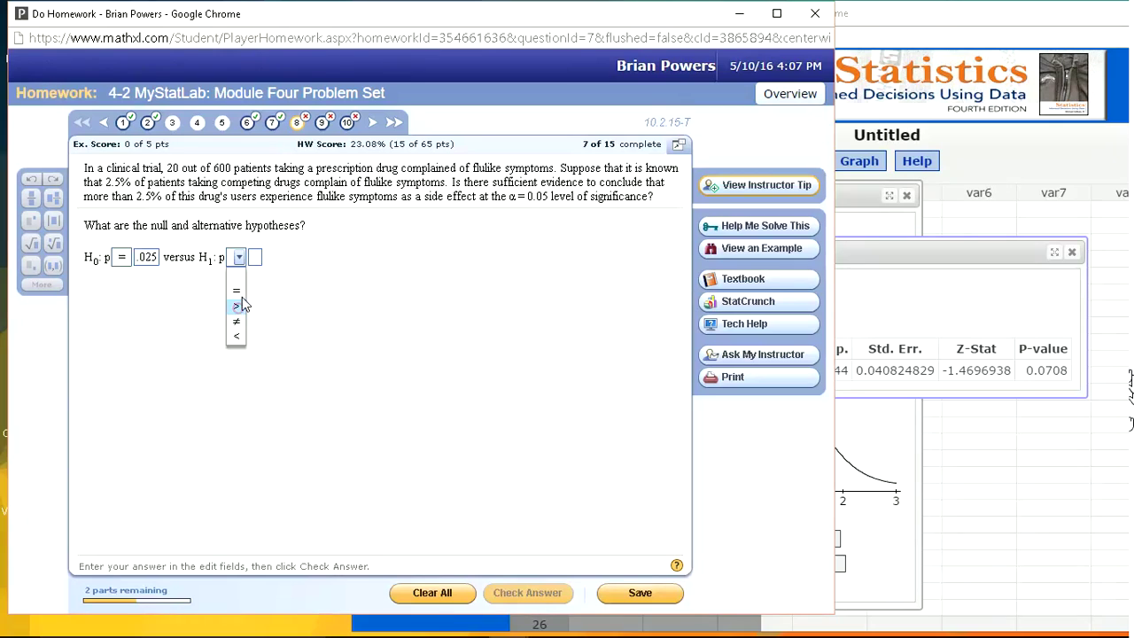
left_click(236, 305)
left_click(254, 257)
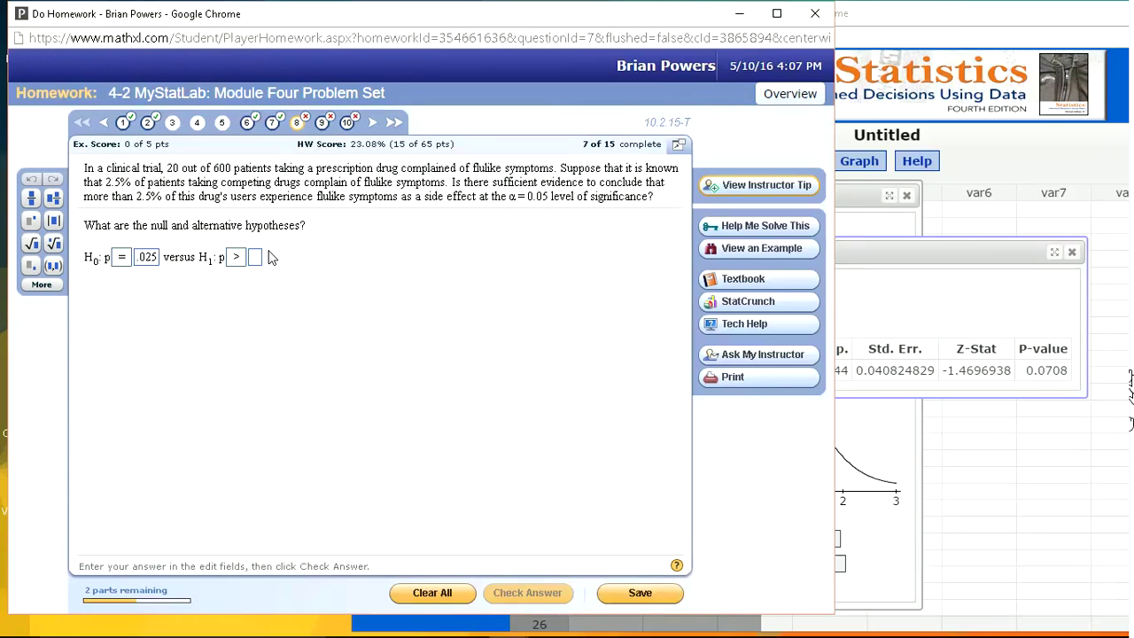
type("02")
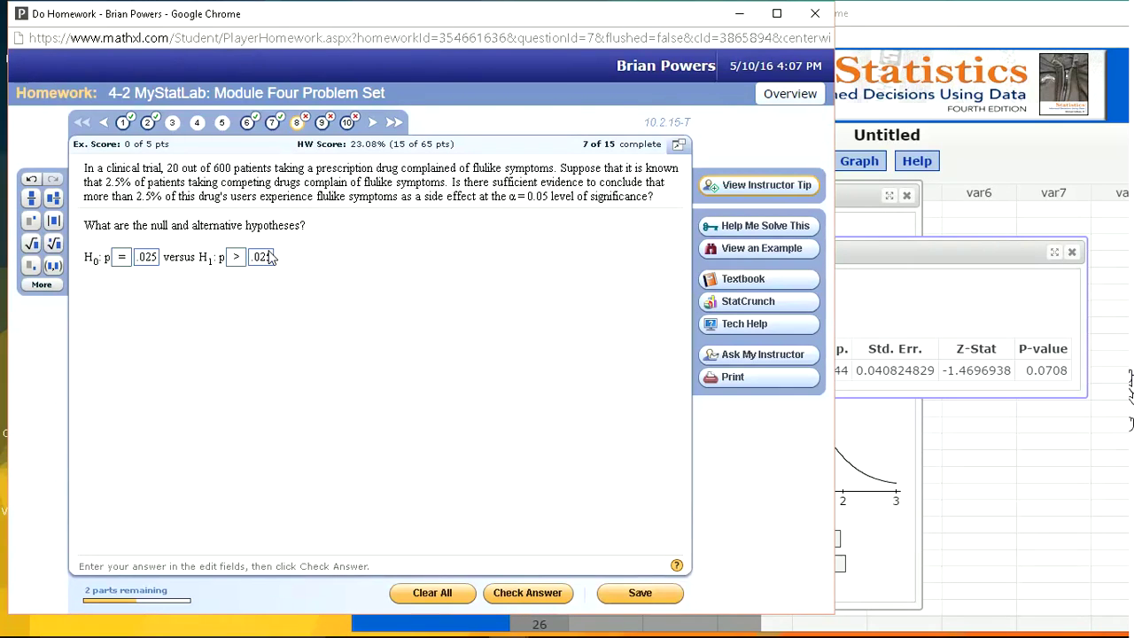
type("5")
key("Return")
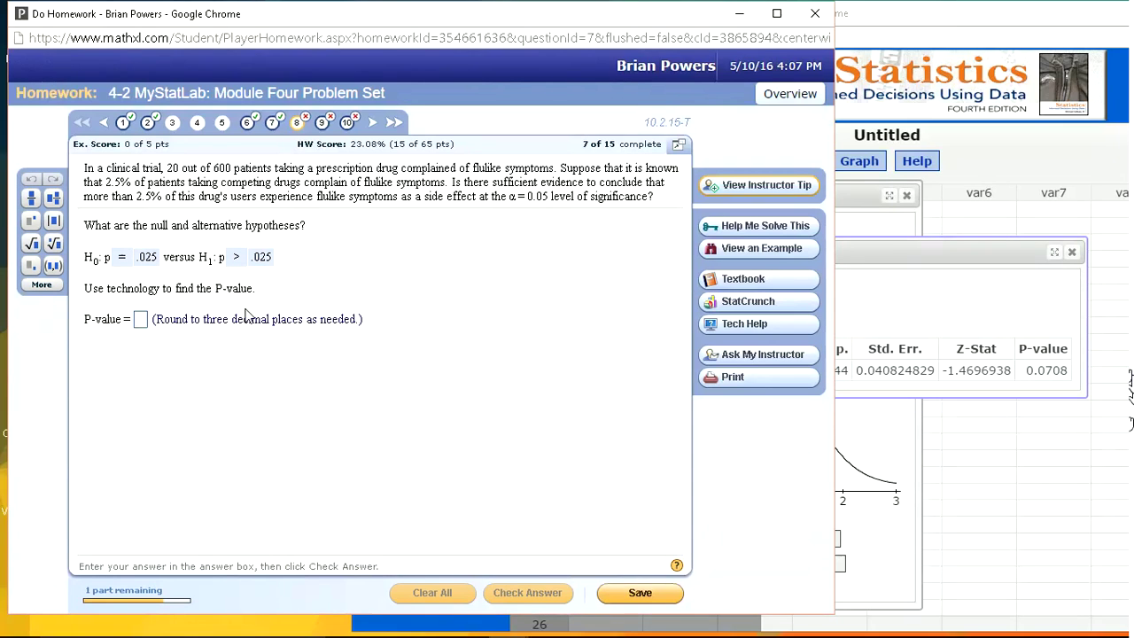
Switch to StatCrunch and edit the existing one-sample proportion test to use 20 successes and 600 observations
left_click(902, 245)
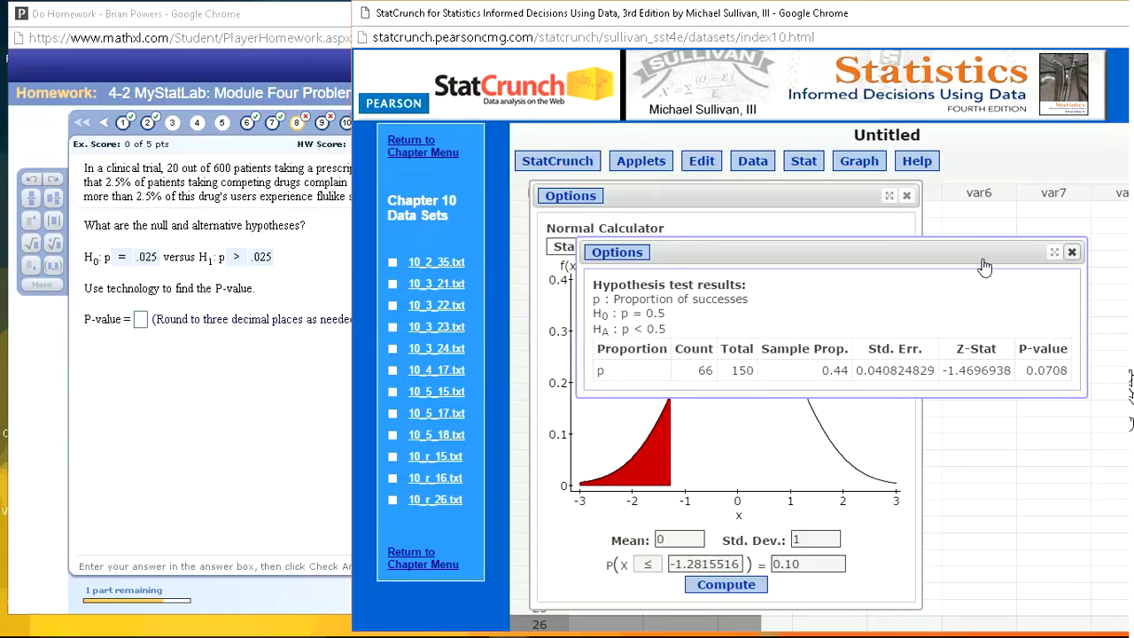
left_click(625, 256)
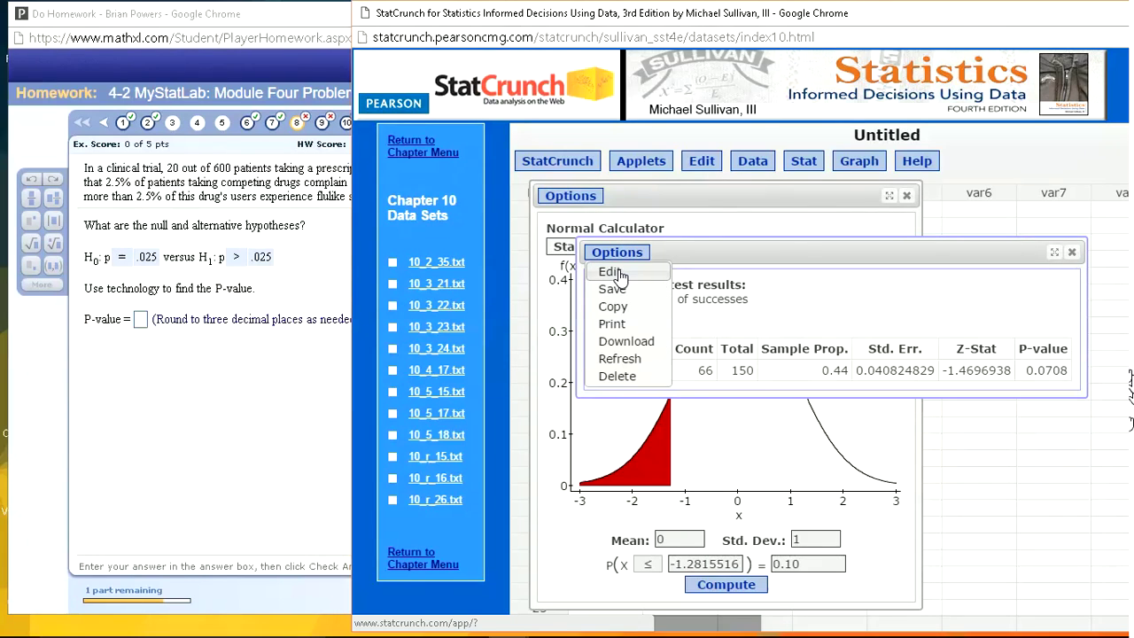
left_click(620, 272)
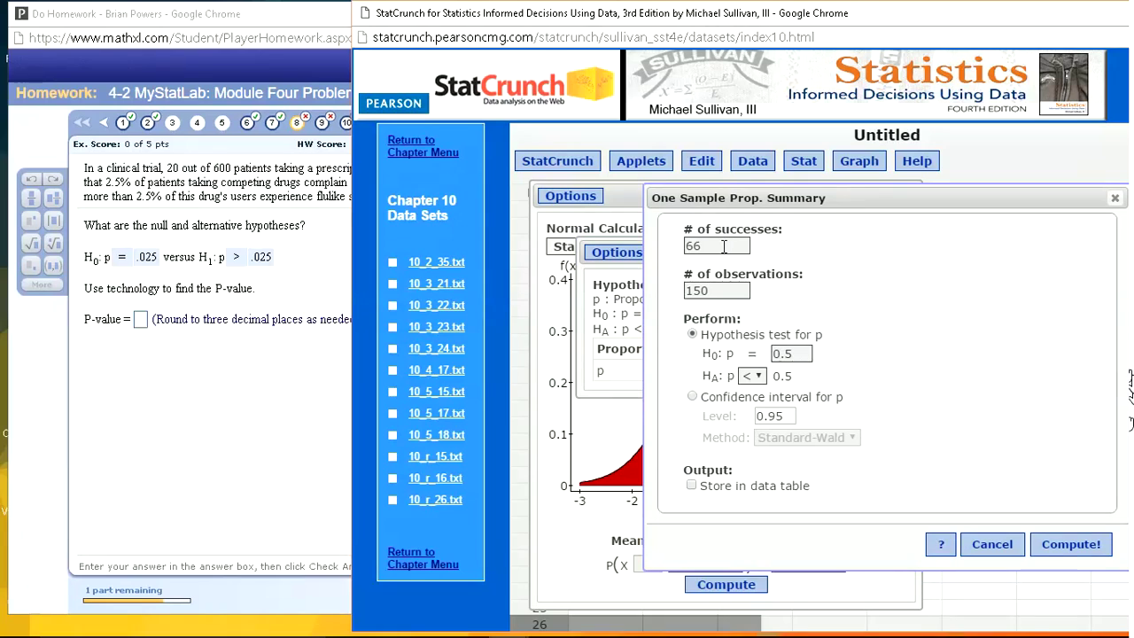
left_click_drag(718, 247, 684, 246)
type("20")
key("Tab")
type("60")
Set the hypothesis test to H0: p = 0.025 with the alternative p > 0.025 and compute it
left_click(797, 354)
key("BackSpace")
type("025")
left_click(760, 377)
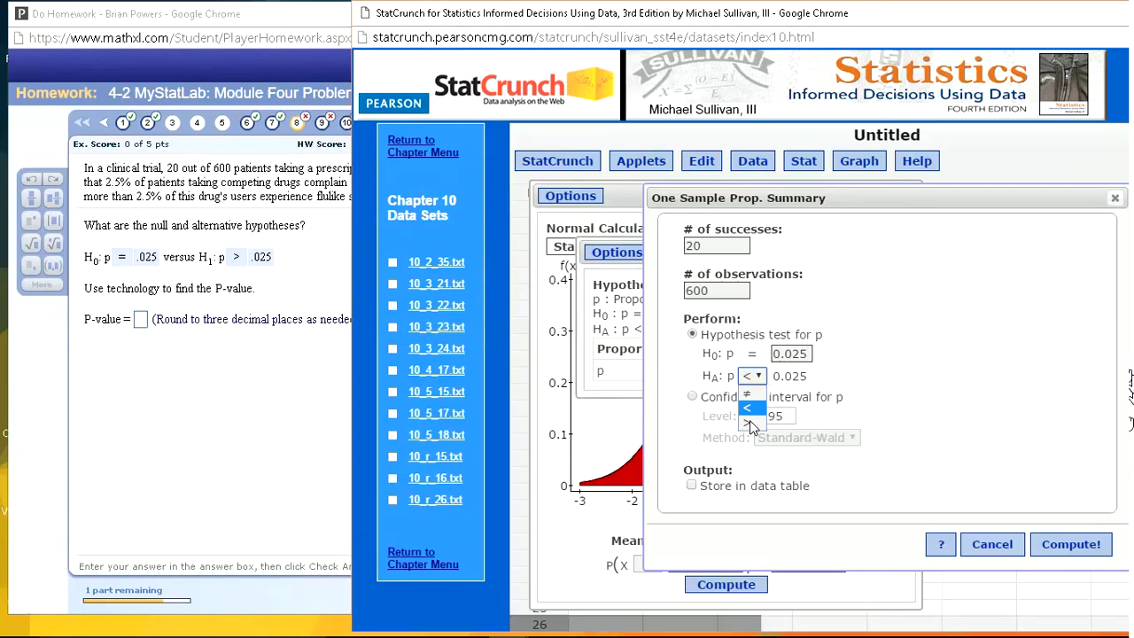
left_click(748, 423)
left_click(1073, 551)
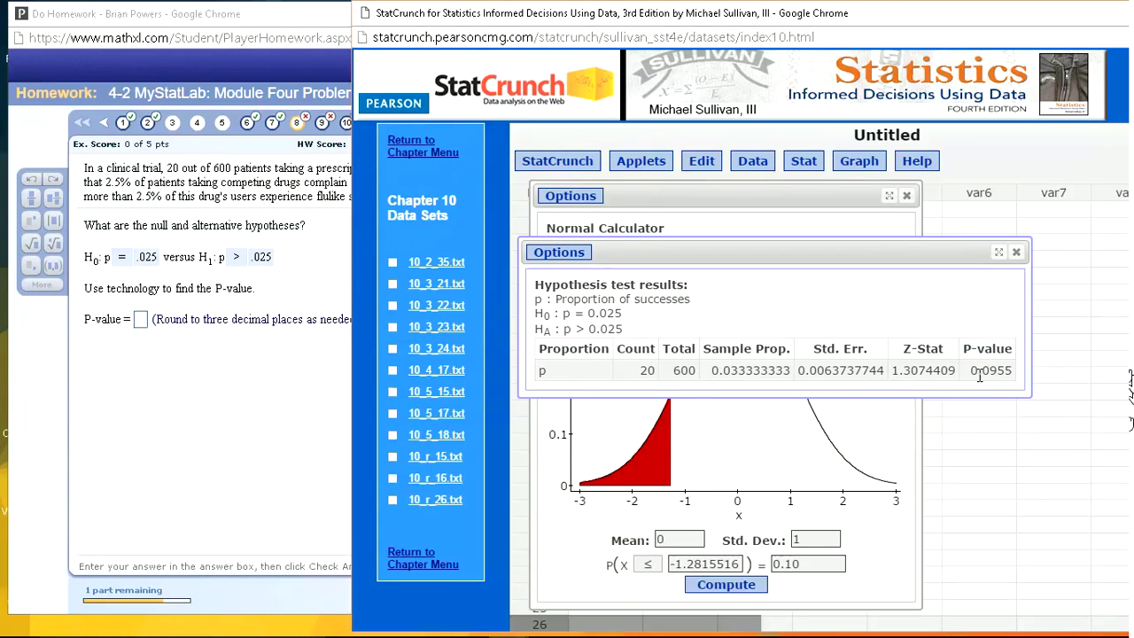
Return to the homework, enter .096 as the P-value, submit it and dismiss the feedback
left_click(141, 320)
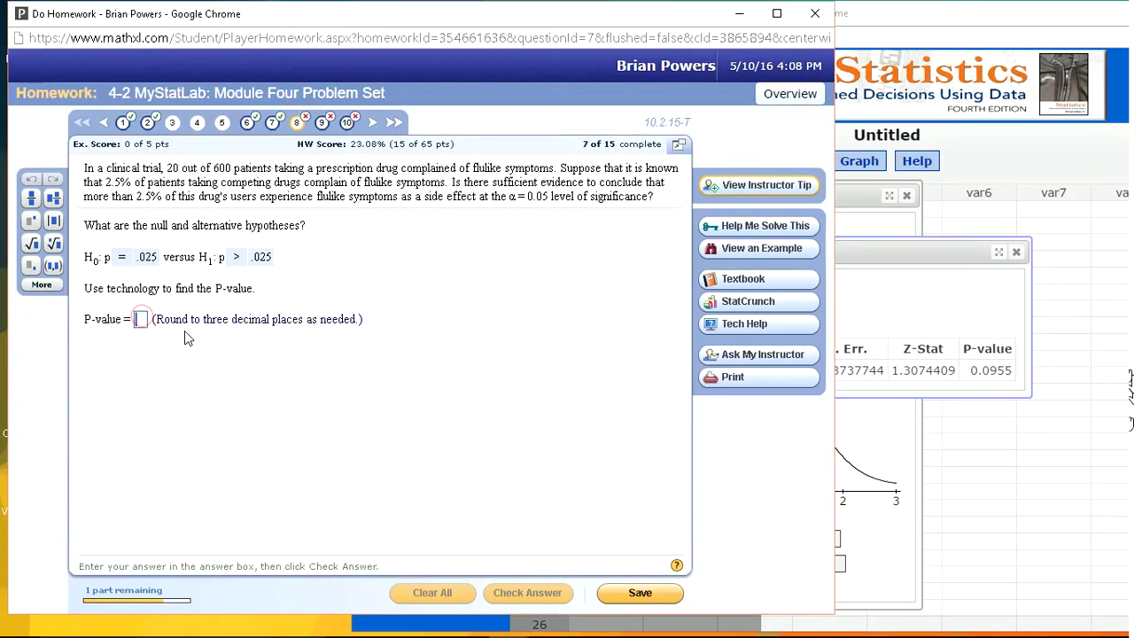
type(".096")
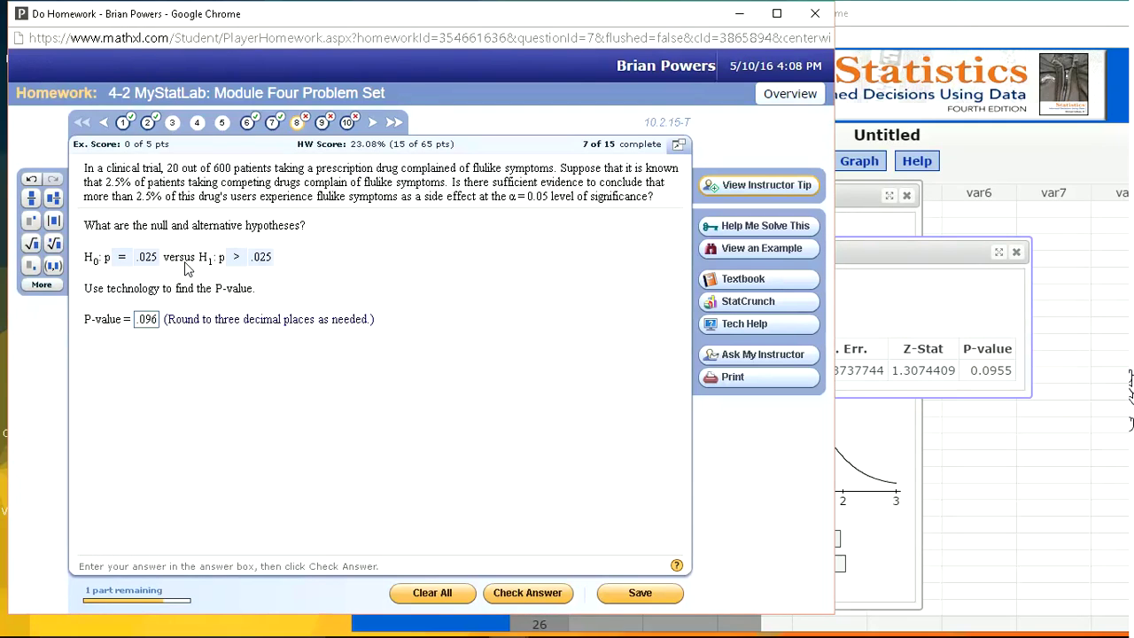
key("Return")
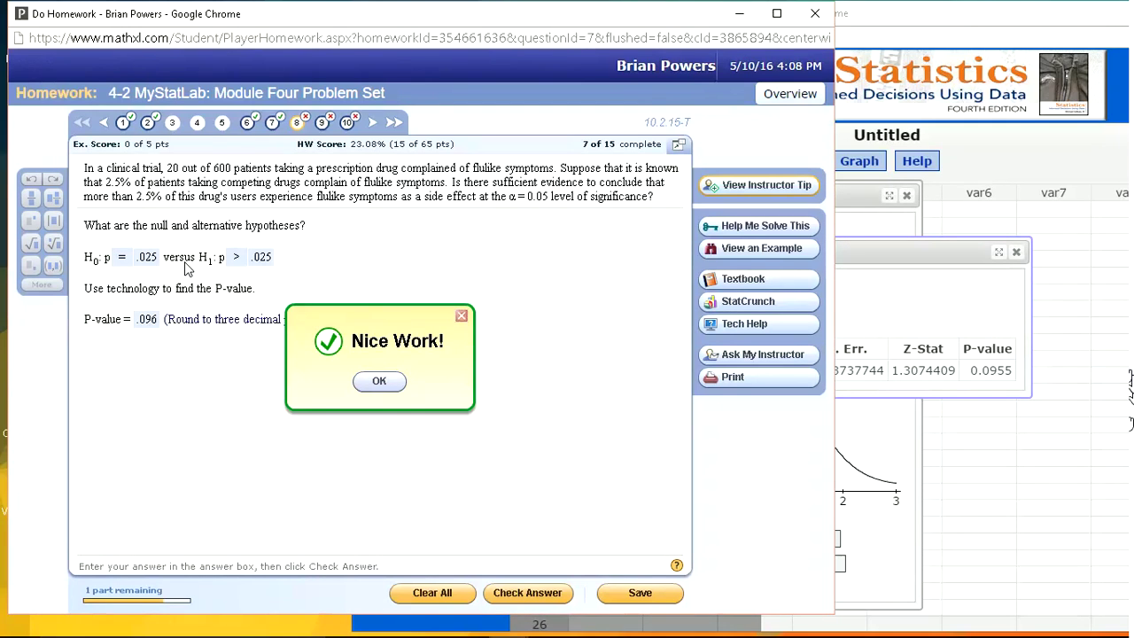
key("Return")
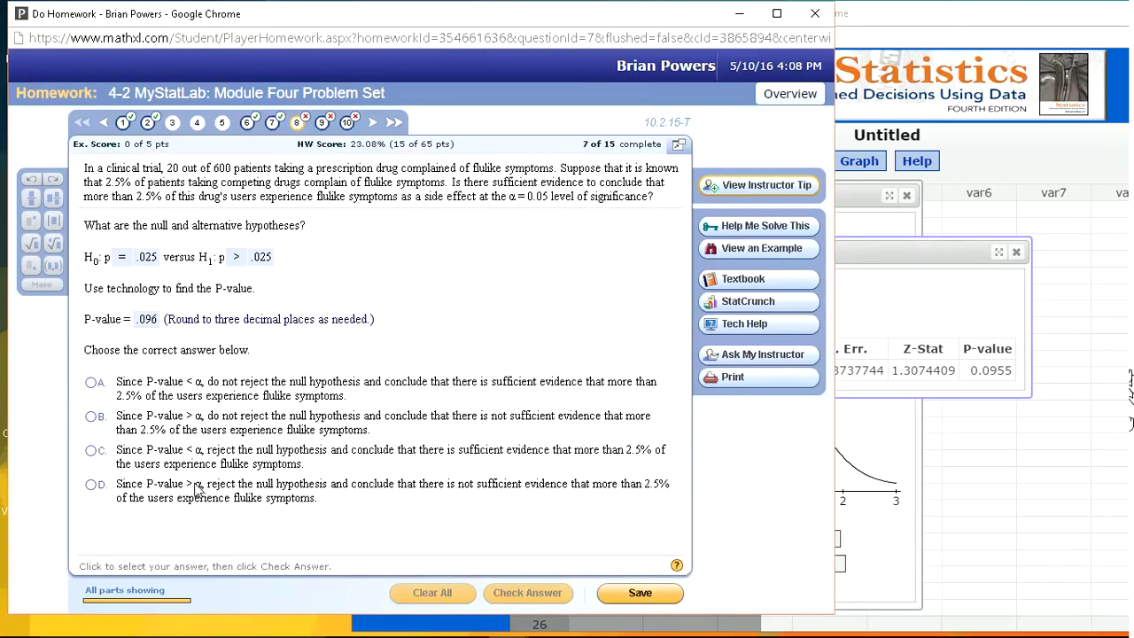
Answer with P-value > α, do not reject the null hypothesis, not sufficient evidence (choice B), submit it, and open question 9
left_click(92, 416)
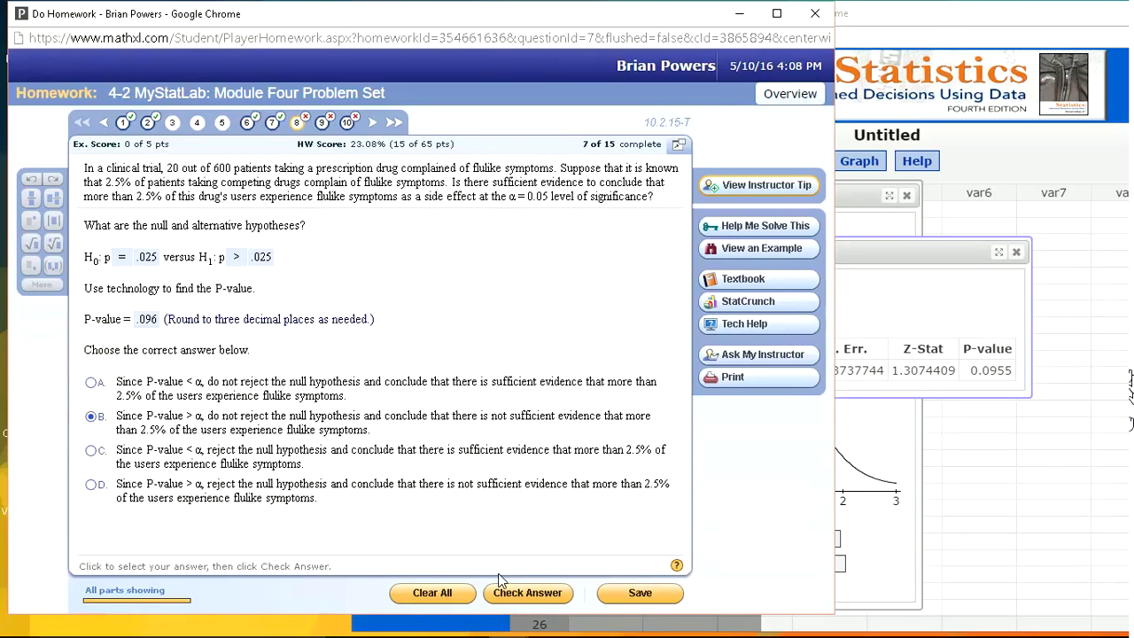
left_click(512, 593)
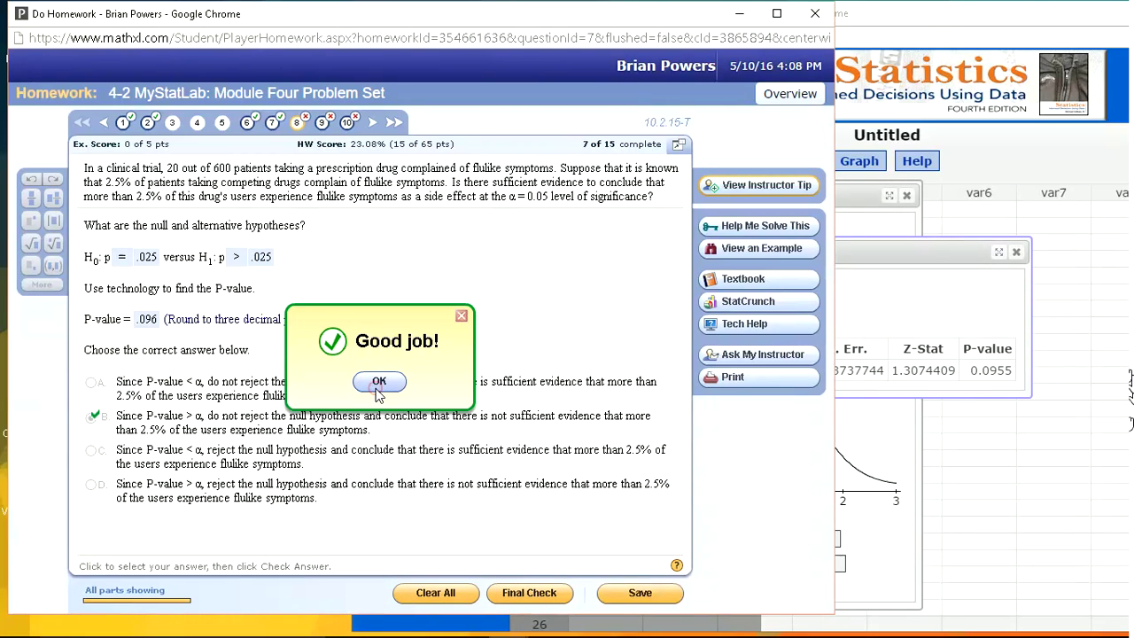
left_click(378, 382)
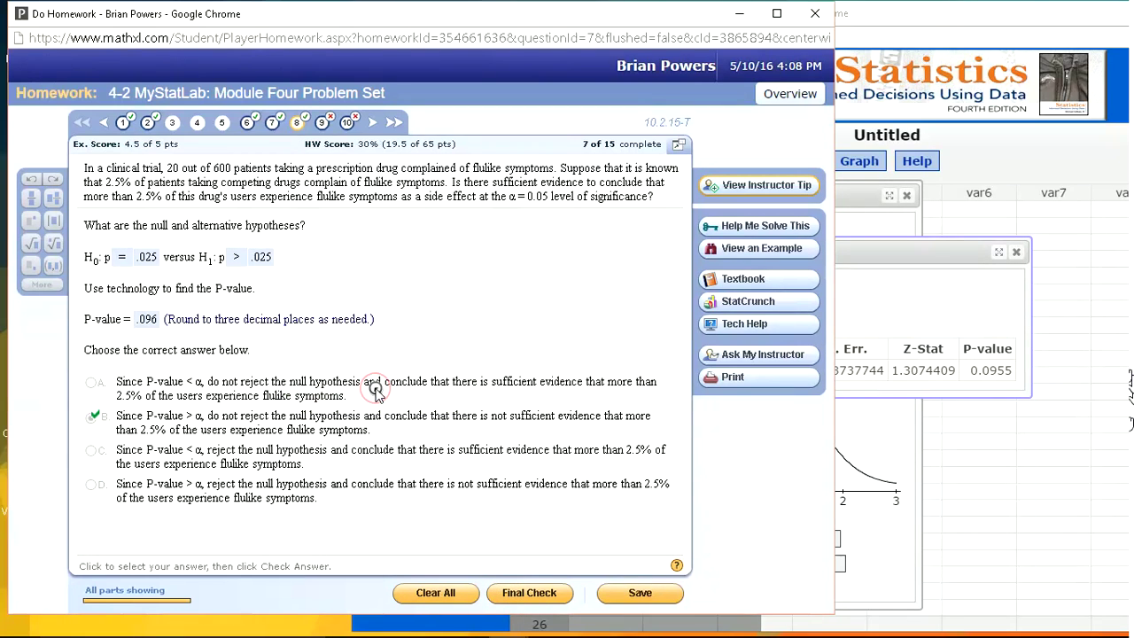
left_click(322, 124)
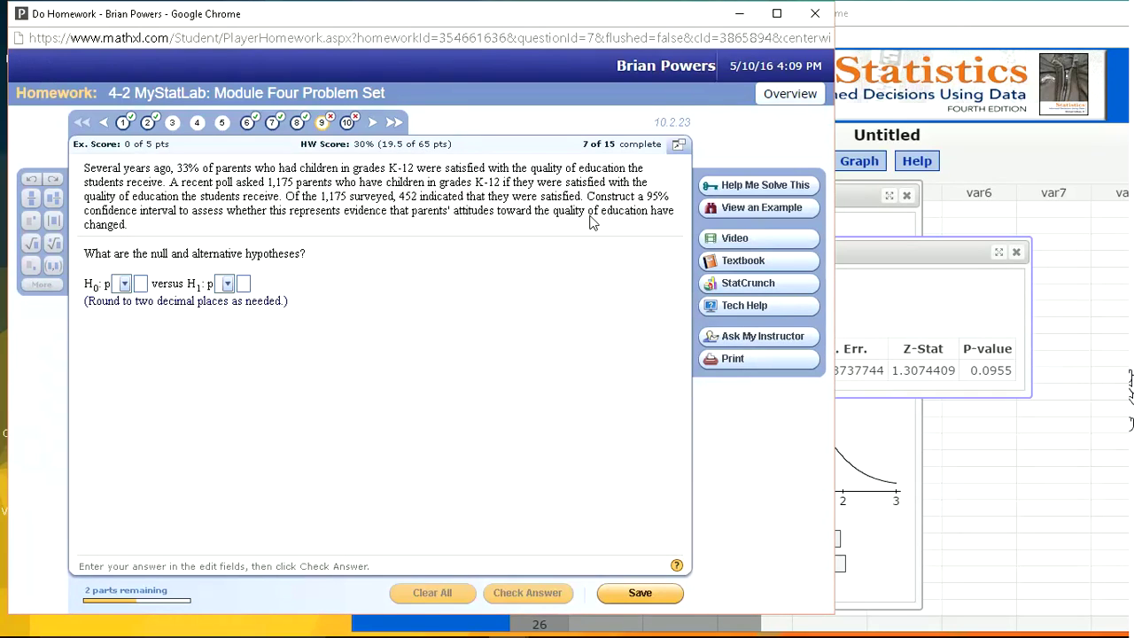
State the hypotheses as H0: p = .33 versus H1: p ≠ .33, submit them and switch to StatCrunch
left_click(125, 284)
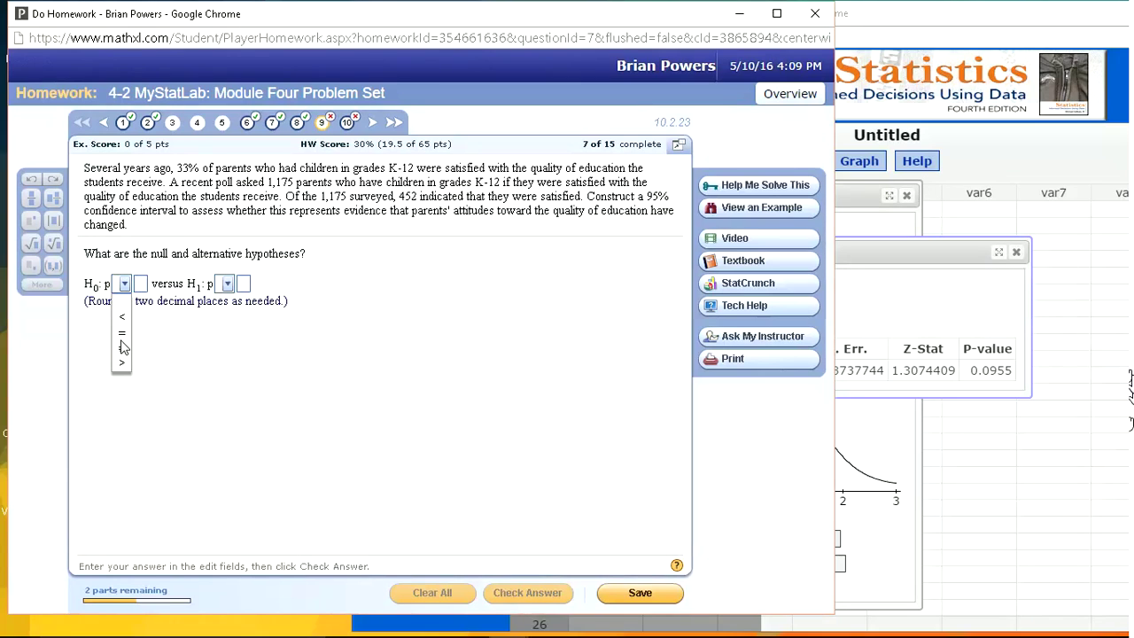
left_click(122, 334)
left_click(140, 286)
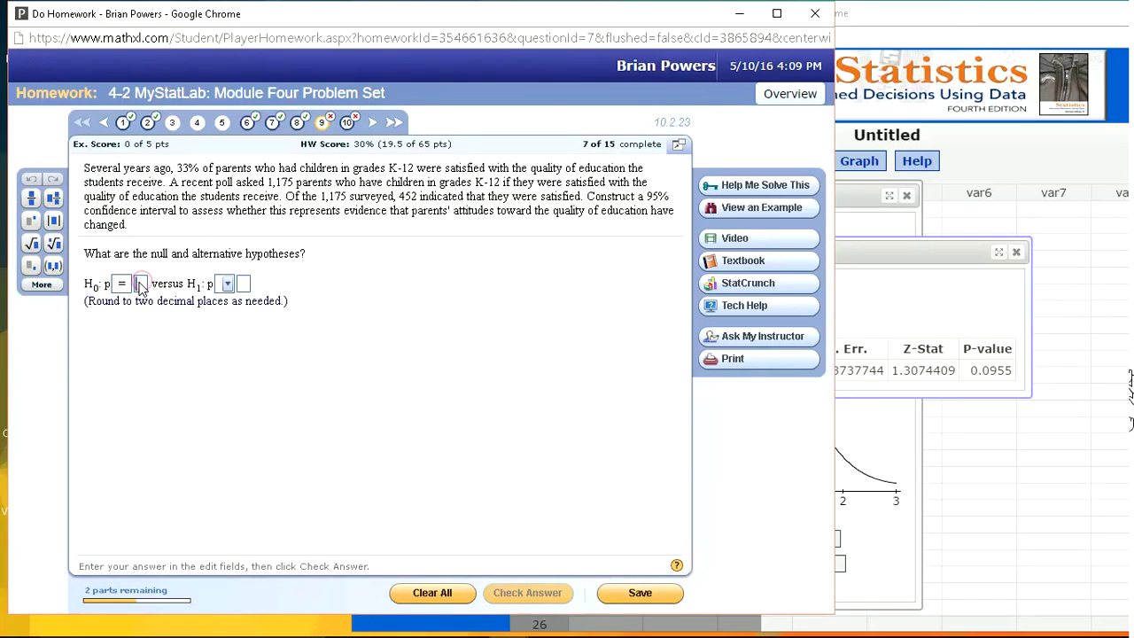
type(".33")
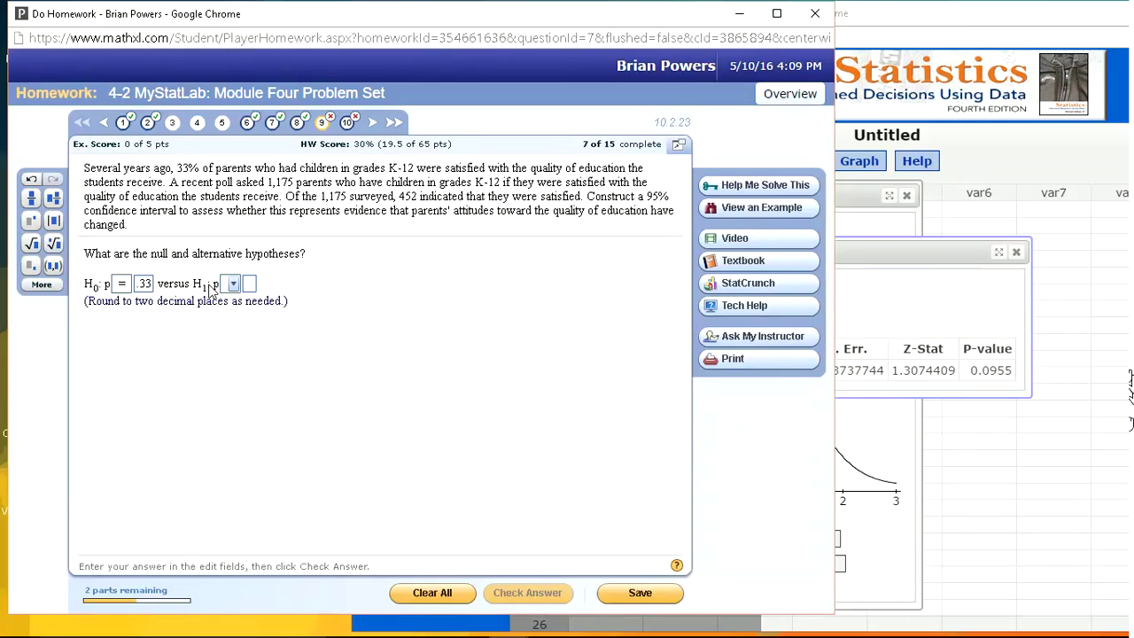
left_click(234, 284)
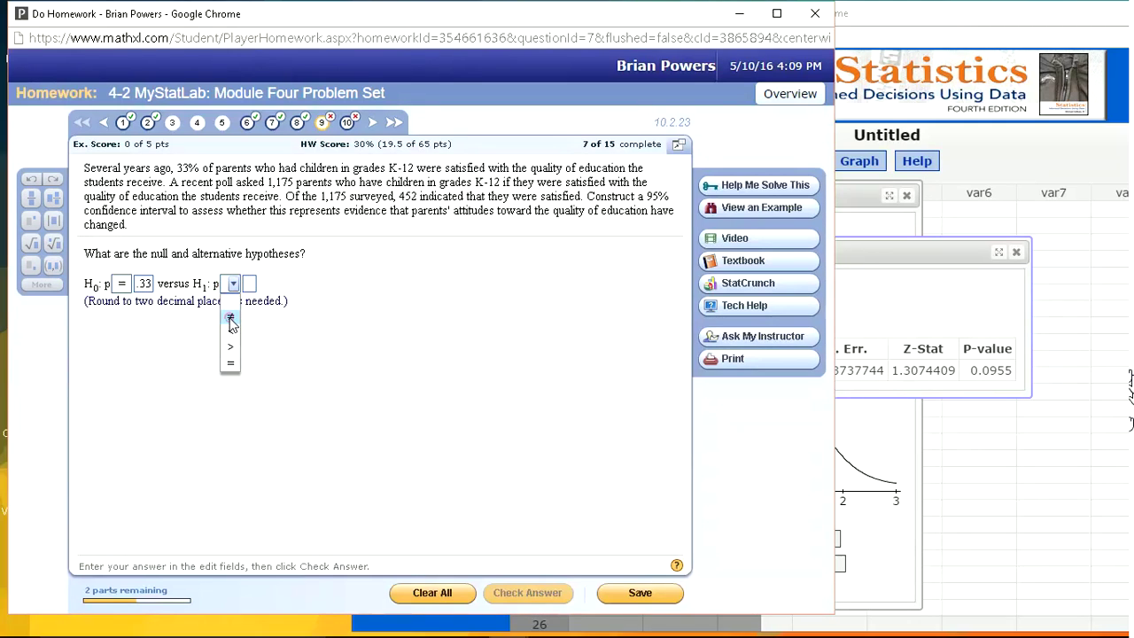
left_click(230, 322)
left_click(249, 284)
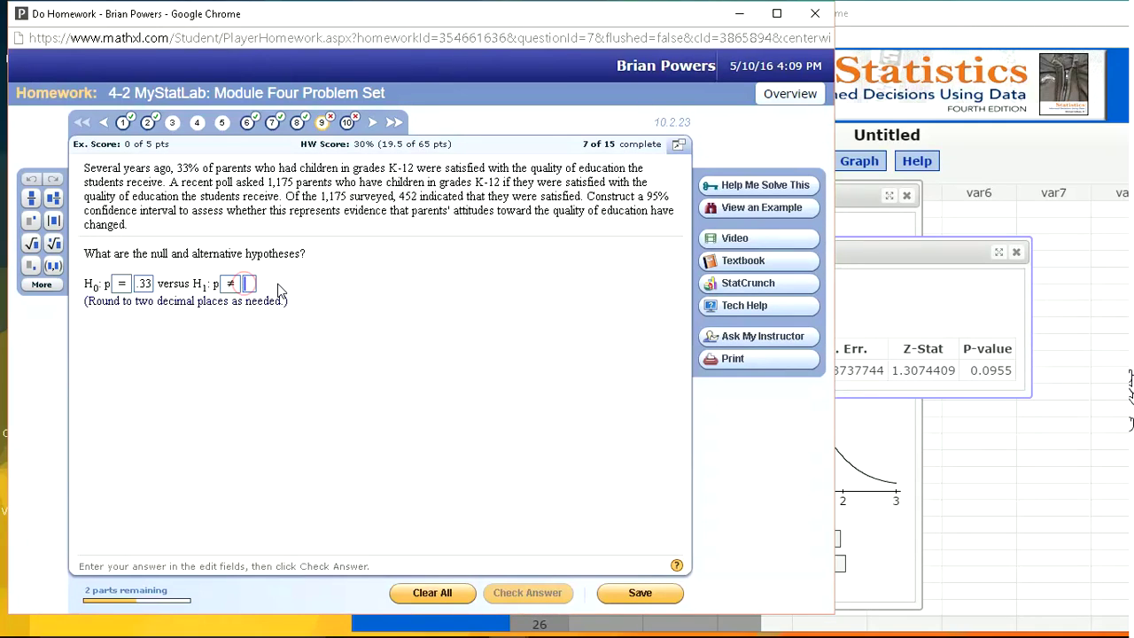
type(".33")
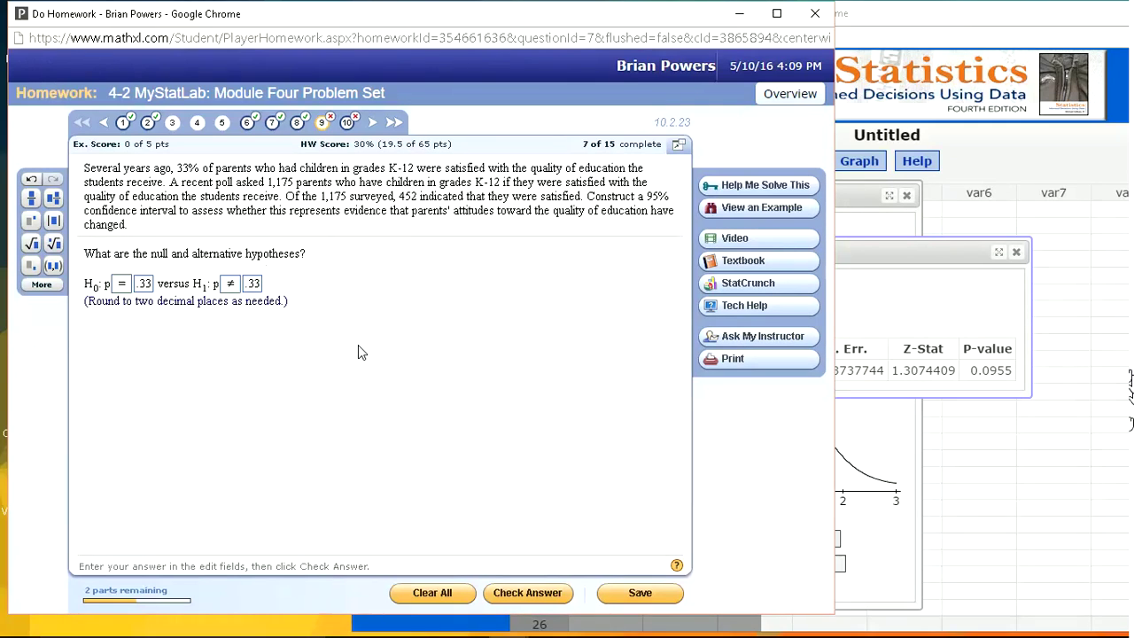
left_click(523, 593)
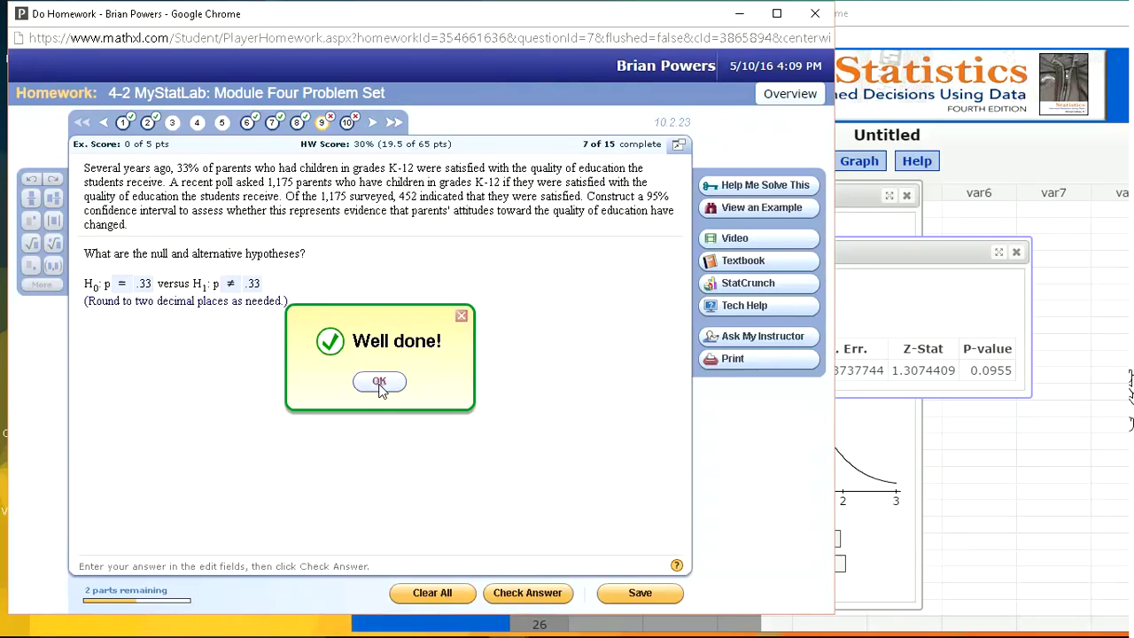
left_click(379, 383)
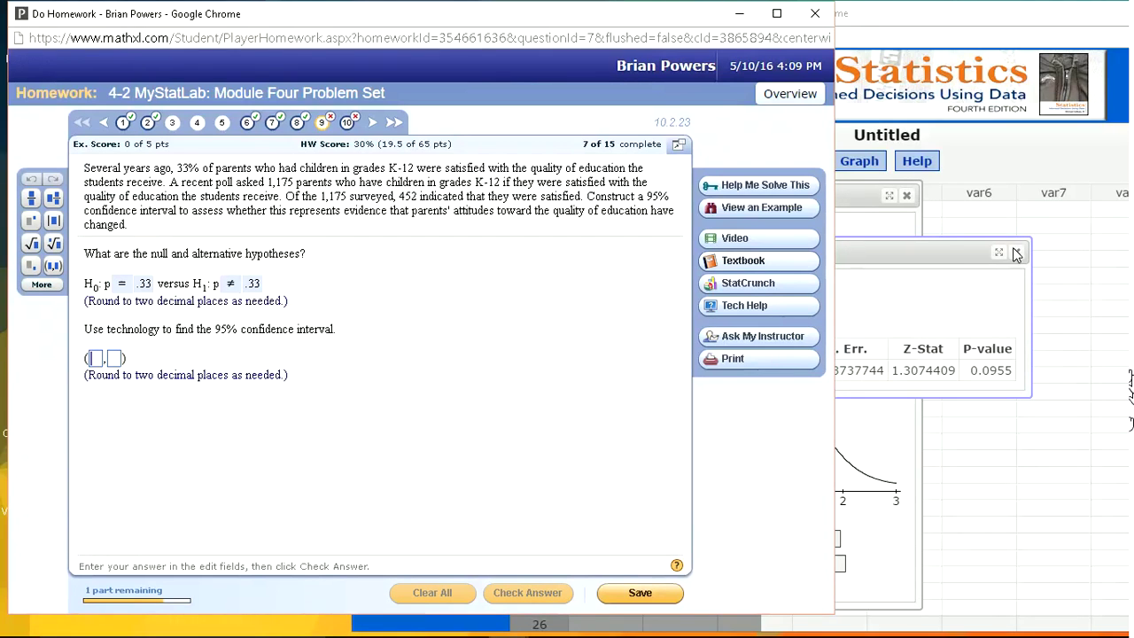
left_click(942, 251)
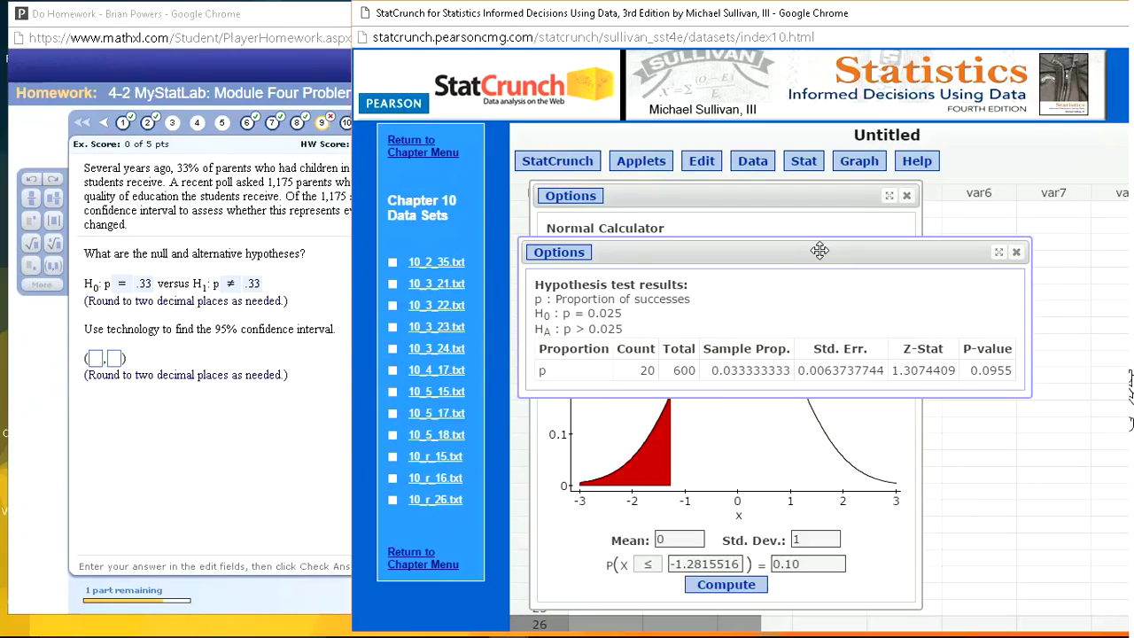
left_click(803, 164)
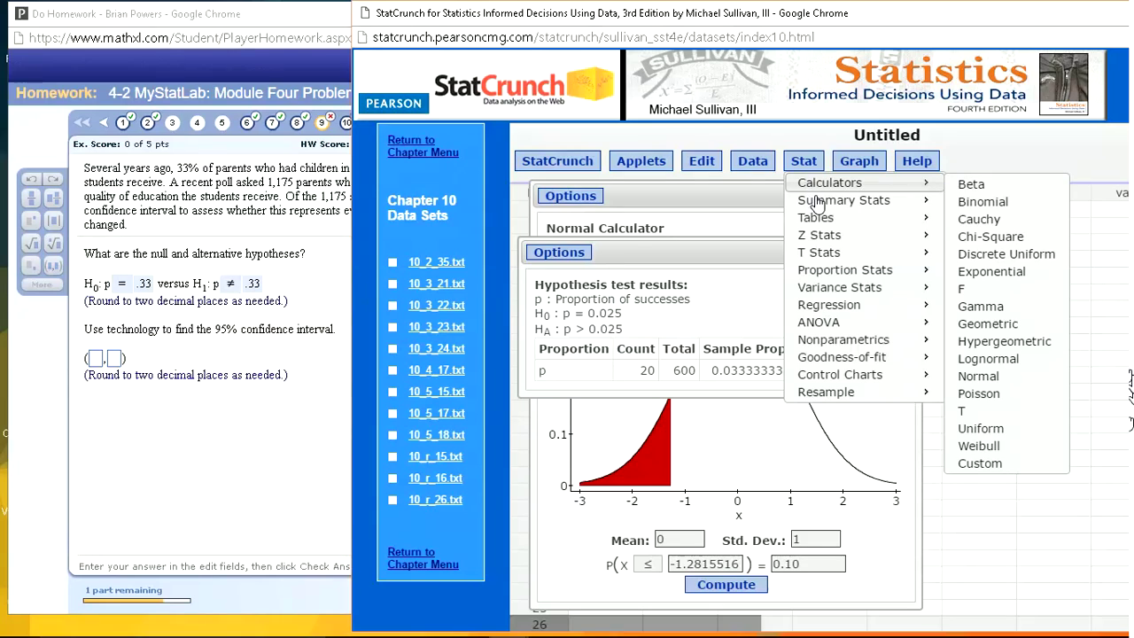
mouse_move(825, 271)
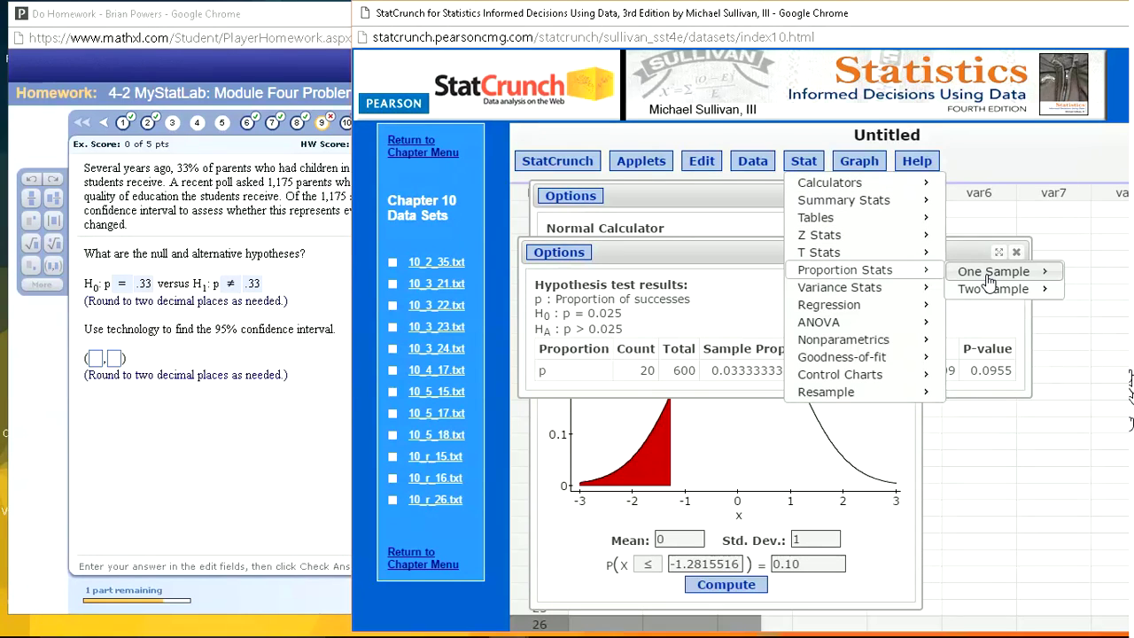
mouse_move(989, 278)
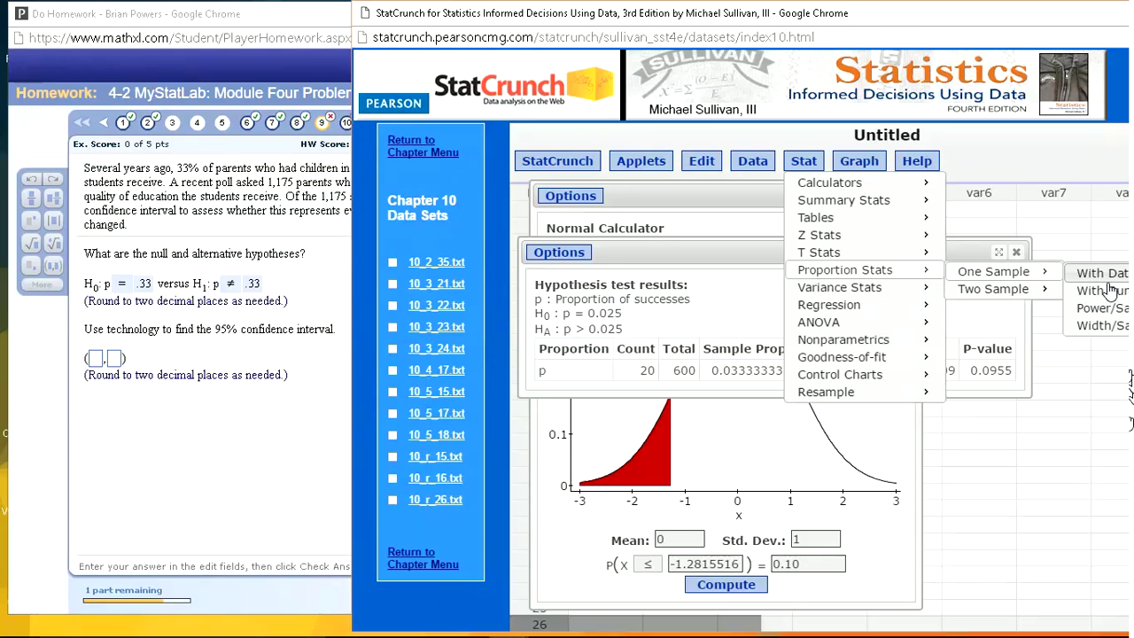
left_click_drag(962, 30, 818, 30)
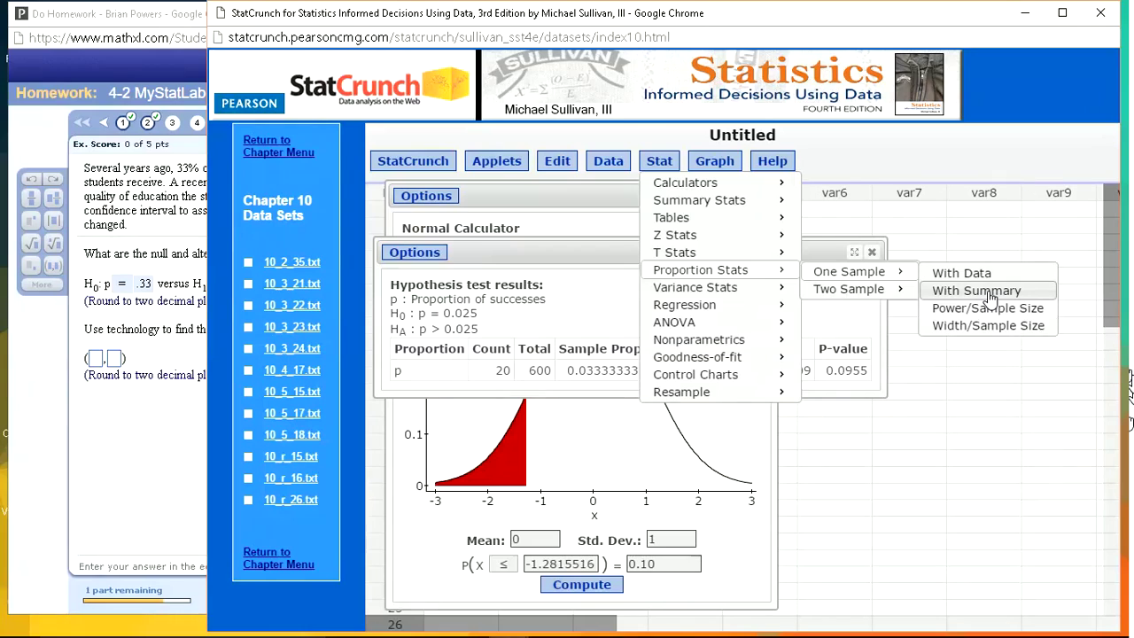
left_click(523, 270)
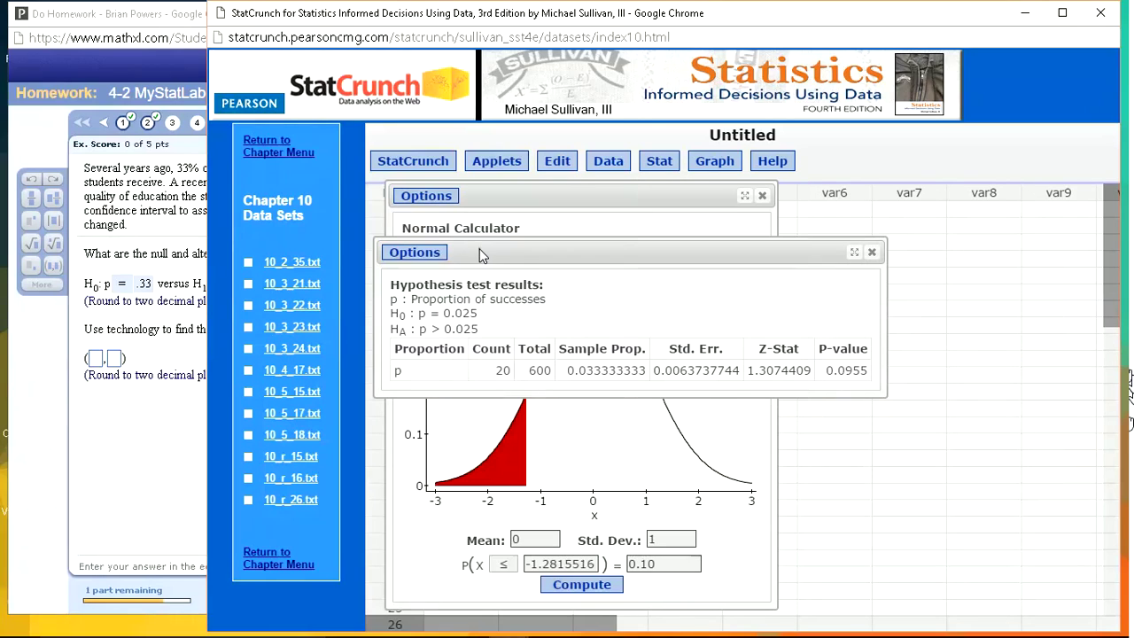
Edit the existing one-sample proportion analysis to use 452 successes and 1175 observations, keeping the homework question in view
left_click(398, 255)
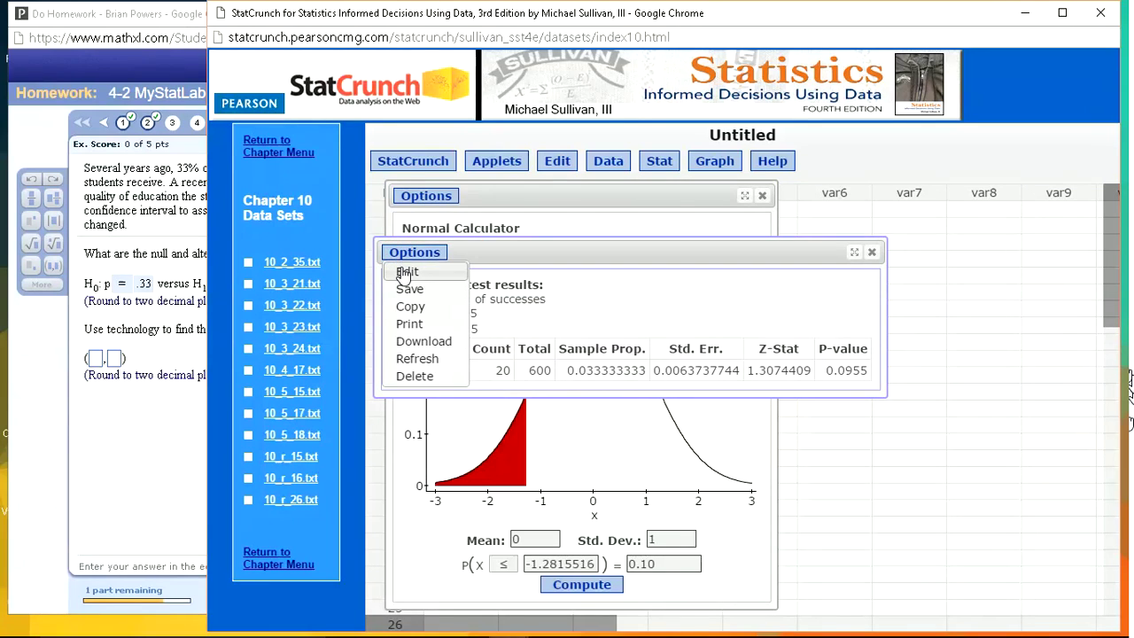
left_click(403, 271)
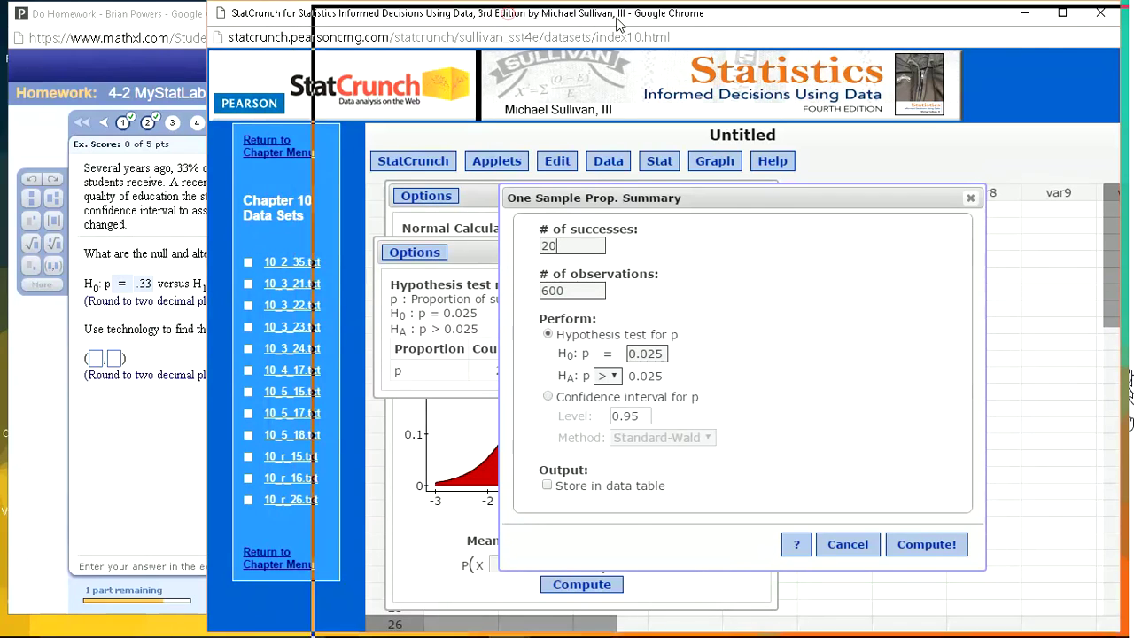
left_click_drag(390, 14, 569, 24)
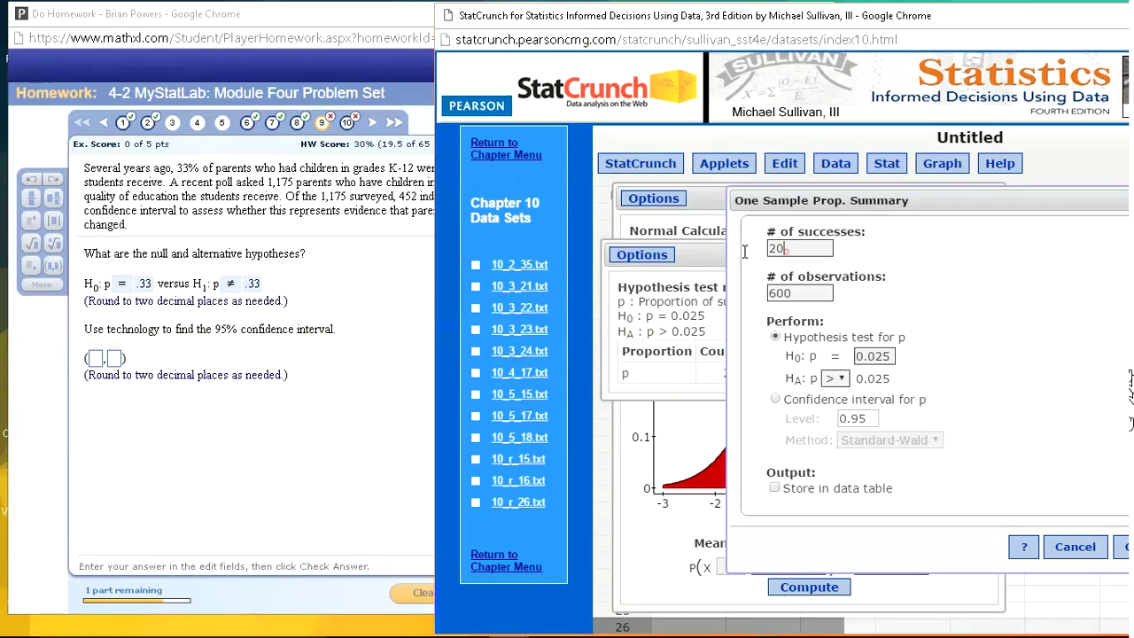
double_click(784, 249)
key("BackSpace")
type("452")
double_click(805, 293)
key("BackSpace")
type("1175")
Compute a confidence interval for p at level 0.95 with the Standard-Wald method and move the results clear of the curve's lower part
left_click(777, 400)
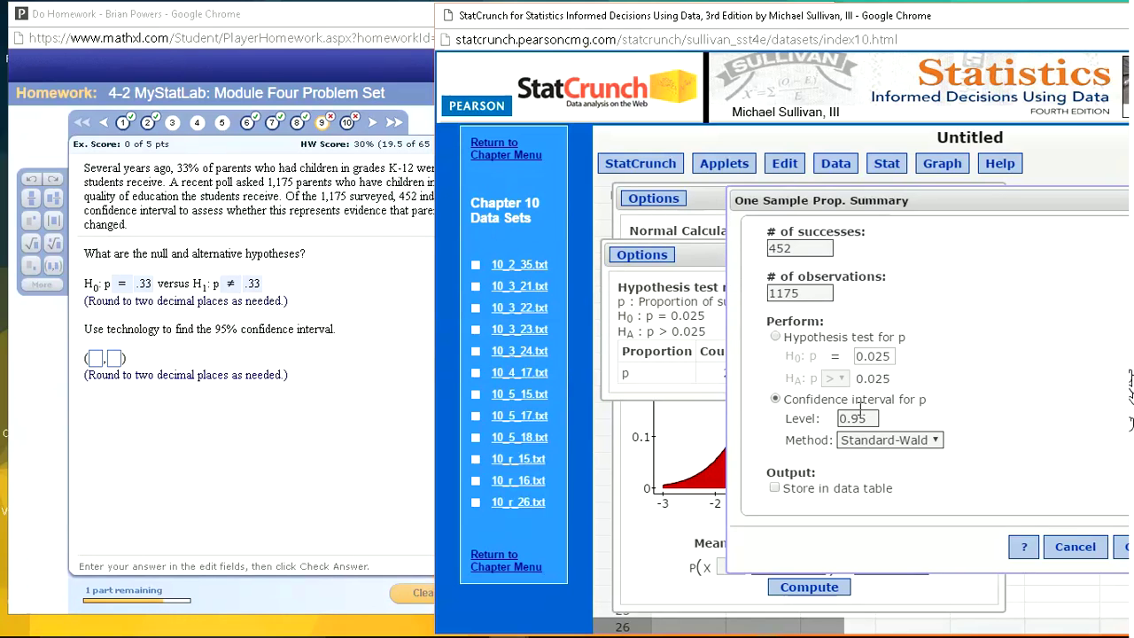
left_click_drag(613, 18, 489, 28)
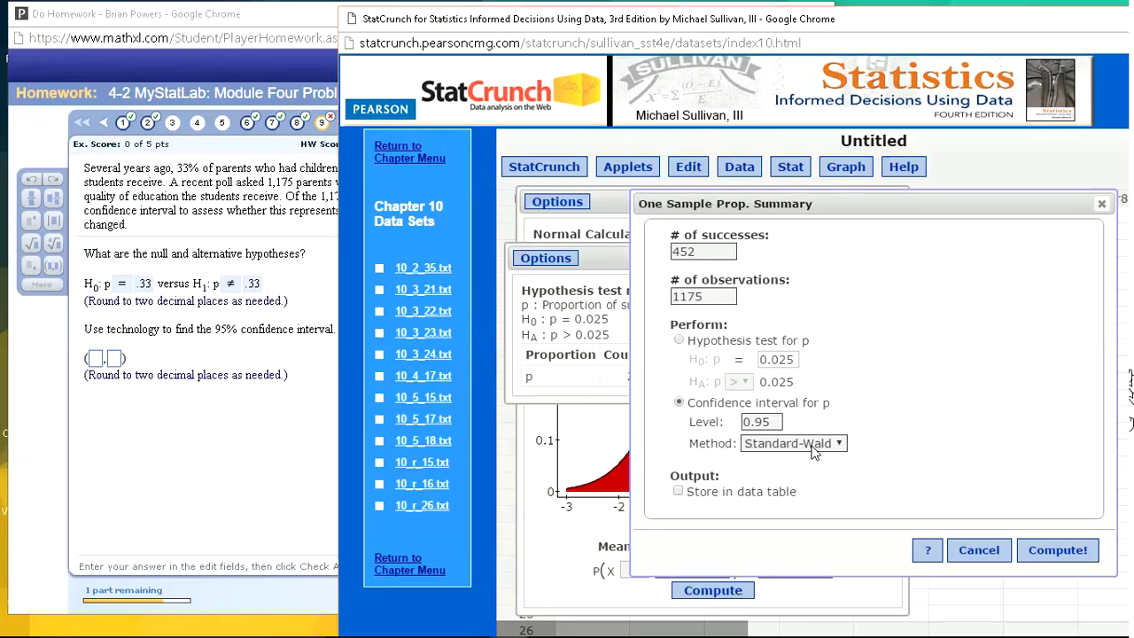
left_click(1063, 555)
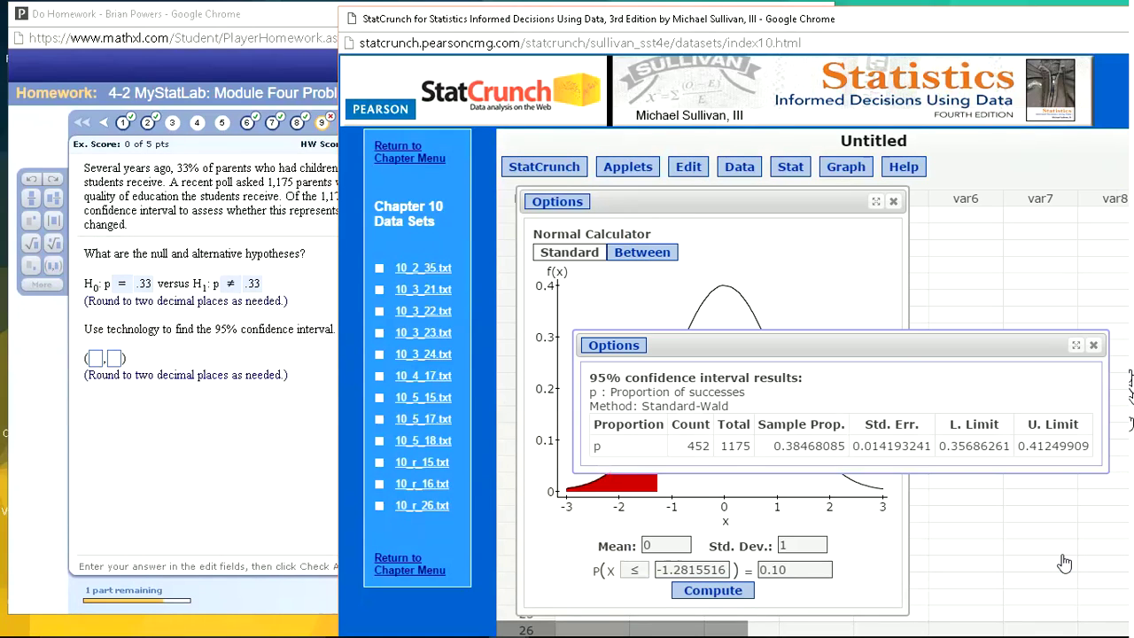
left_click_drag(846, 350, 838, 265)
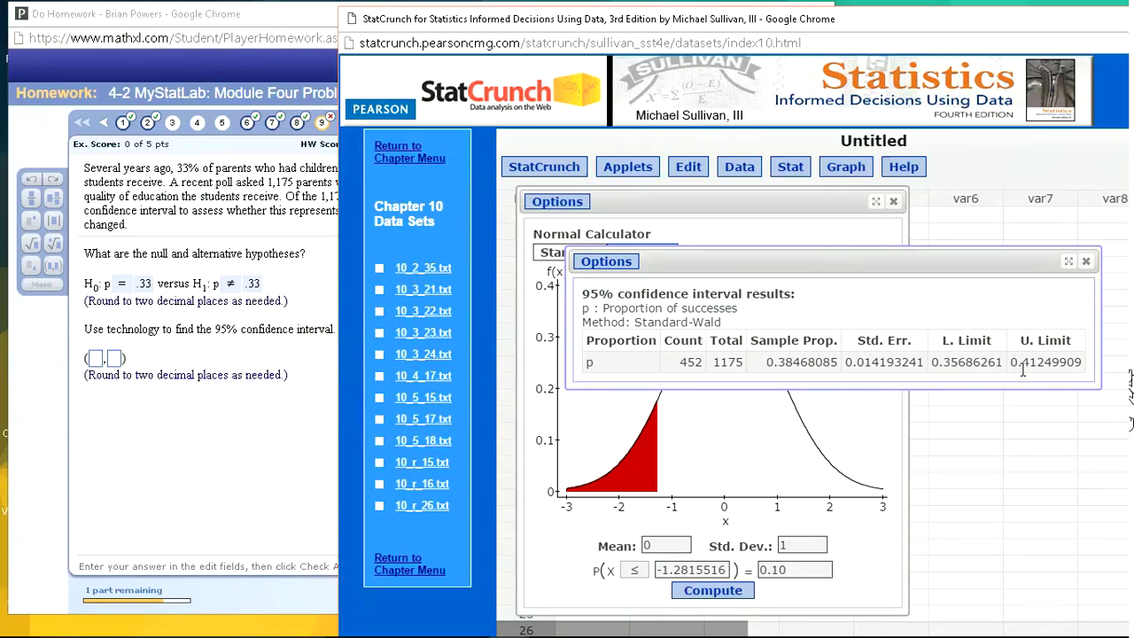
Enter (.36, .41) as question 9's 95% confidence interval in the homework window and submit it
left_click(97, 359)
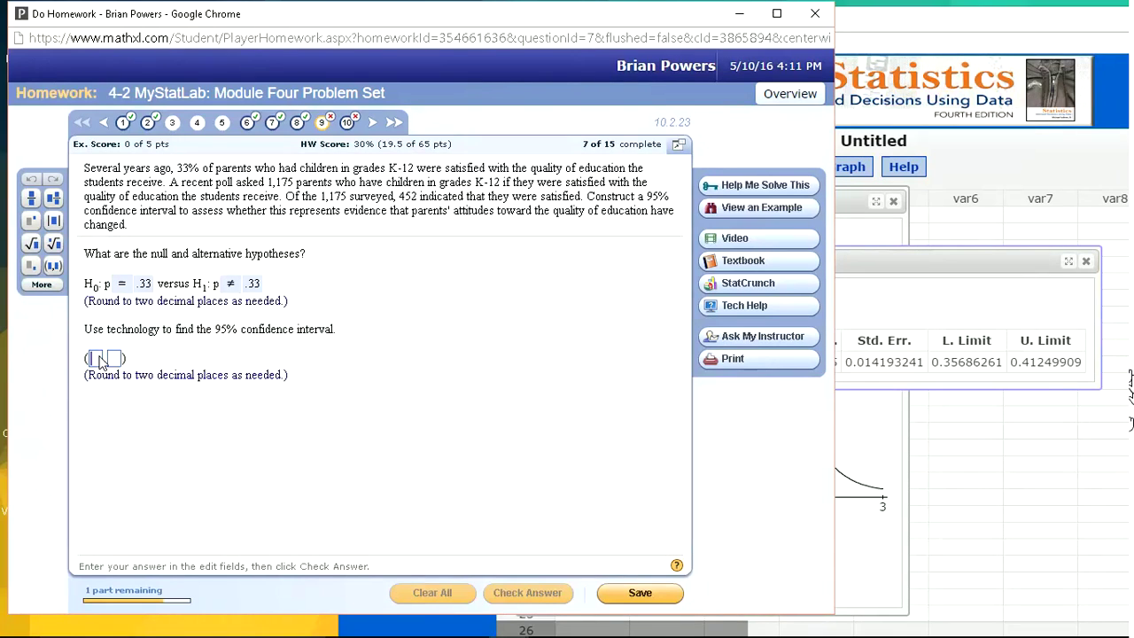
type(".36")
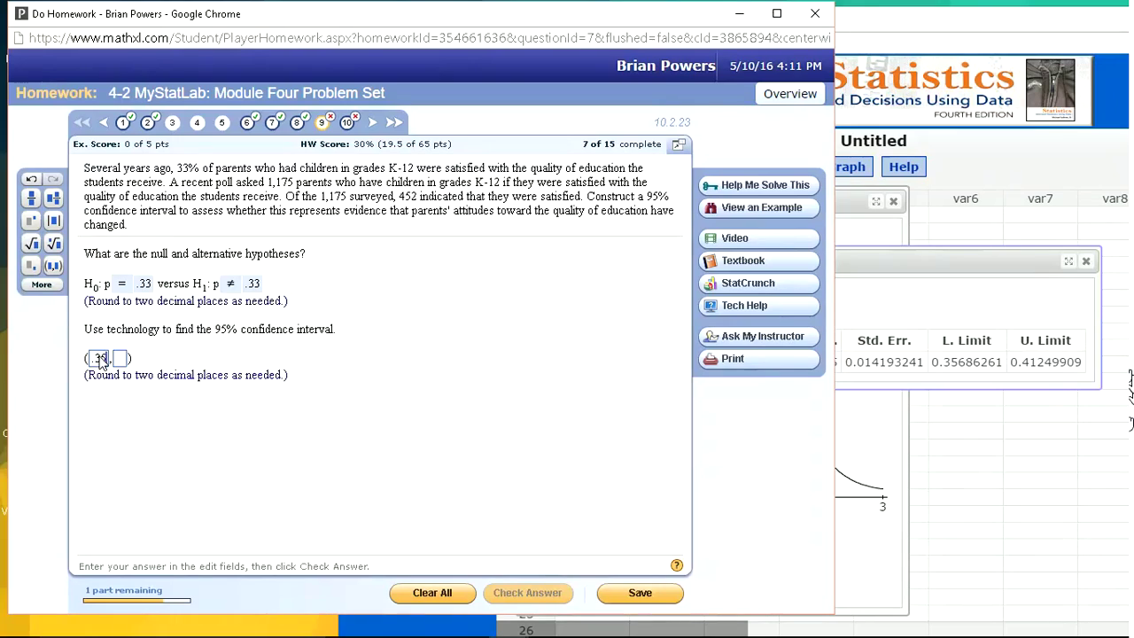
type("7")
key("BackSpace")
key("BackSpace")
type("6")
key("Tab")
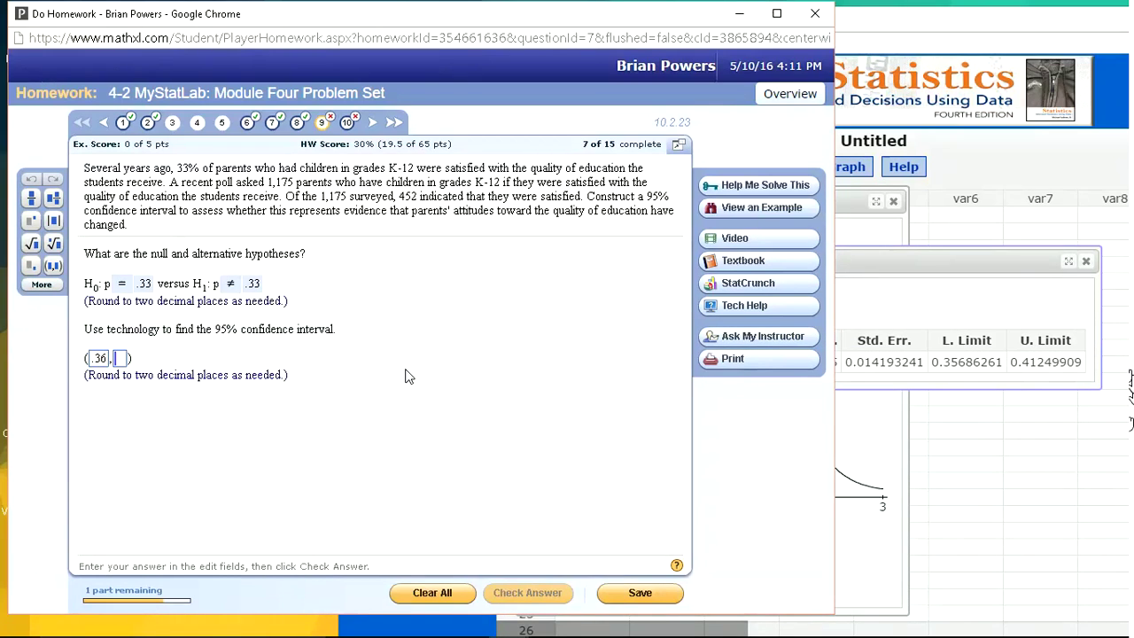
type(".41")
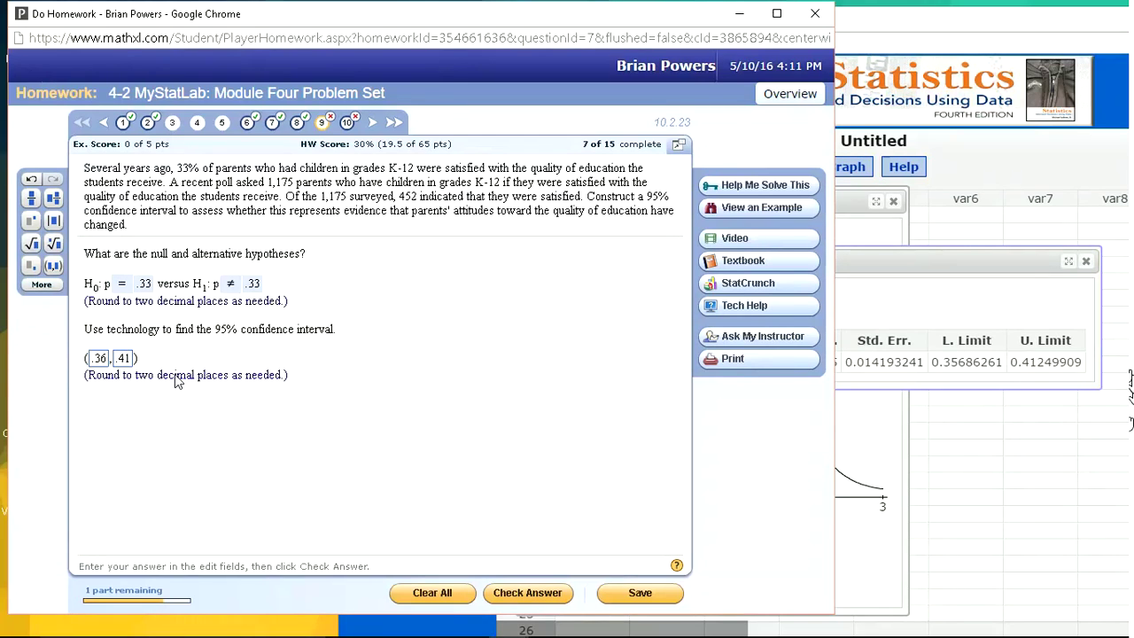
key("Return")
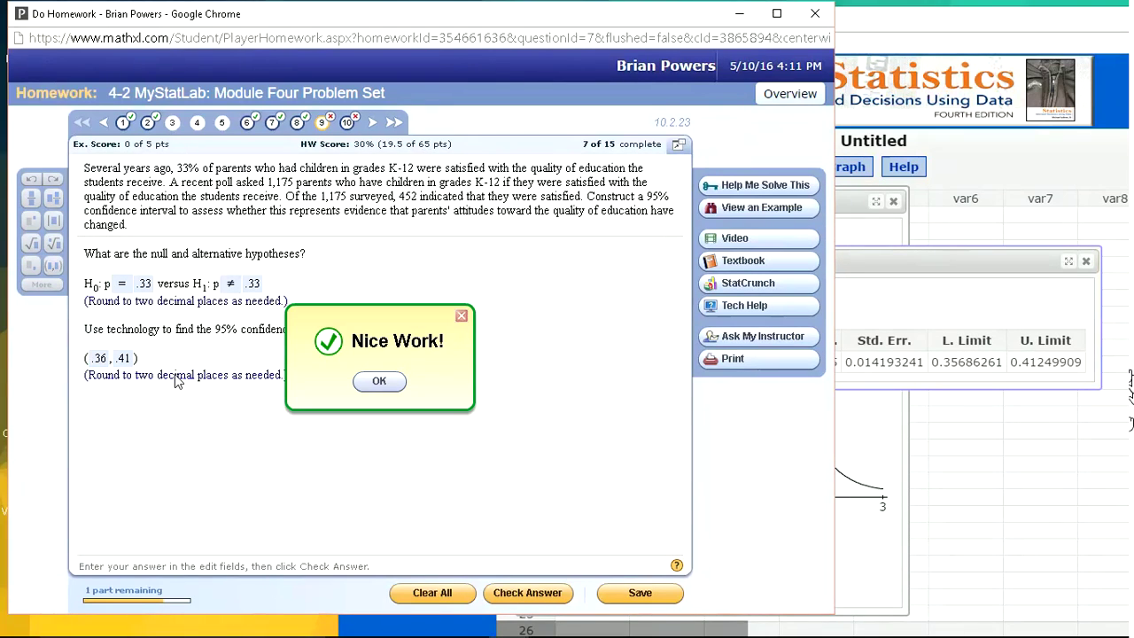
key("Return")
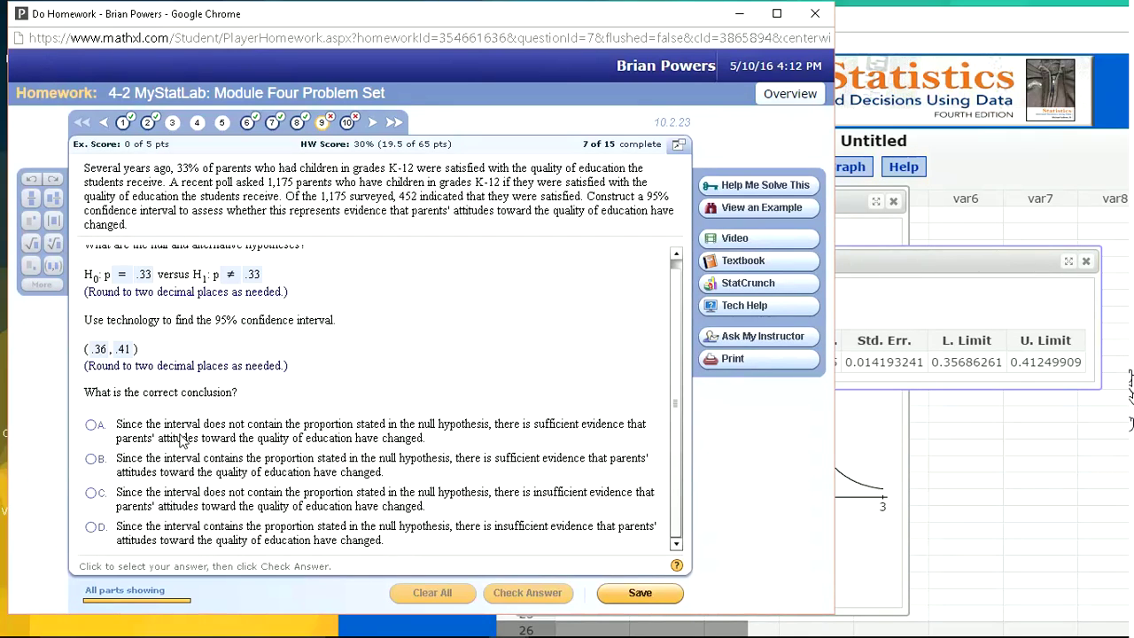
Answer that the interval does not contain the null proportion, giving sufficient evidence of change (choice A), submit it, and open question 10
left_click(93, 426)
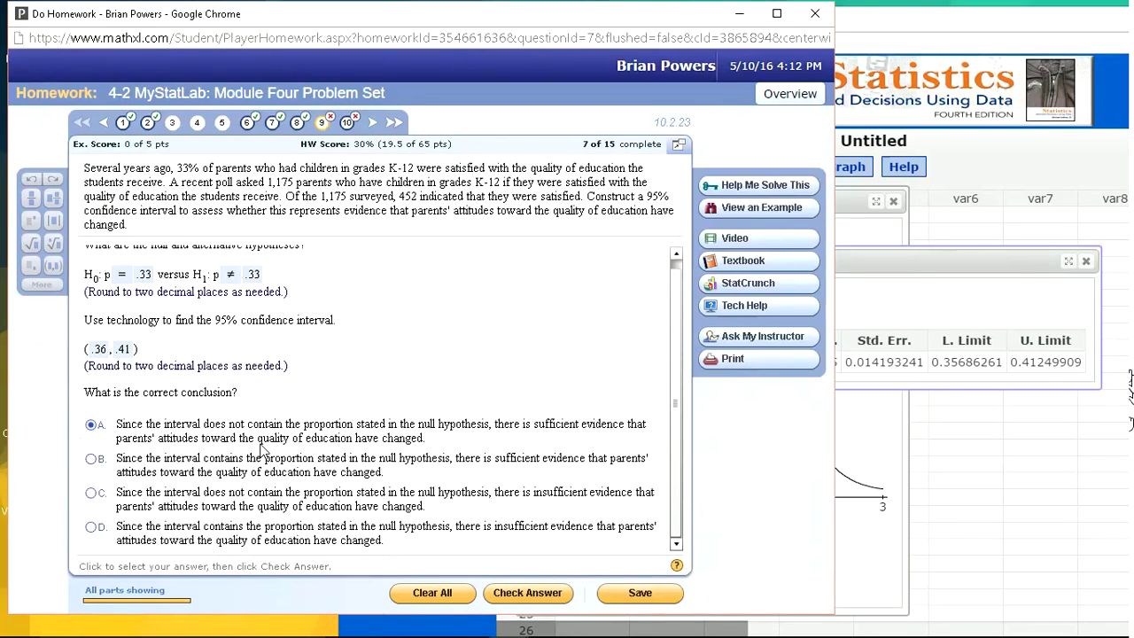
left_click(523, 598)
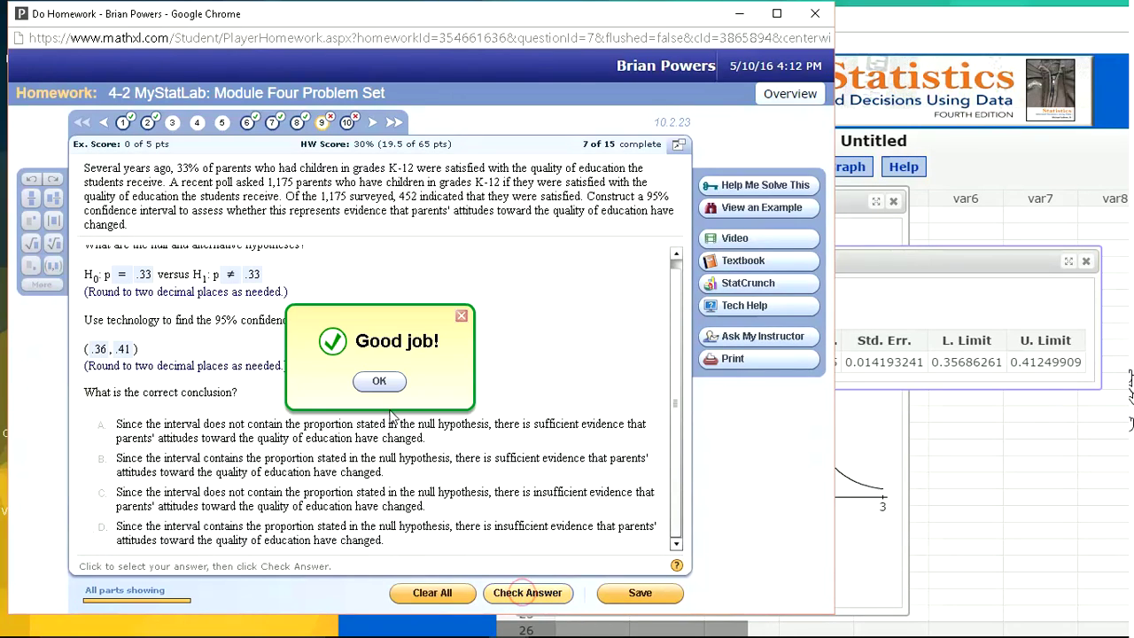
left_click(379, 381)
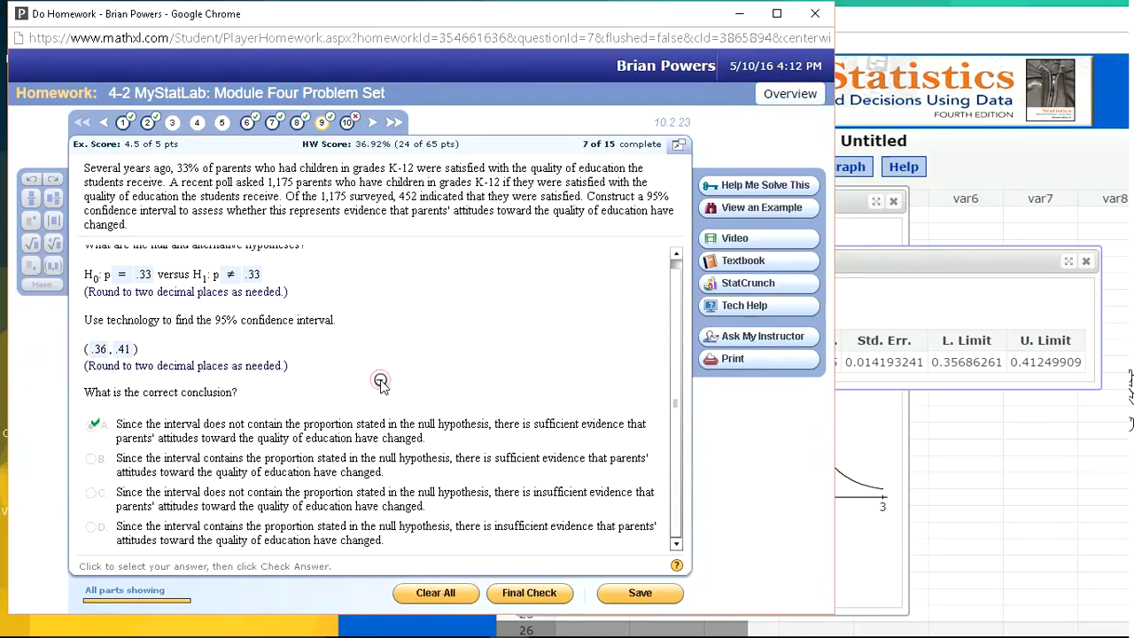
left_click(347, 123)
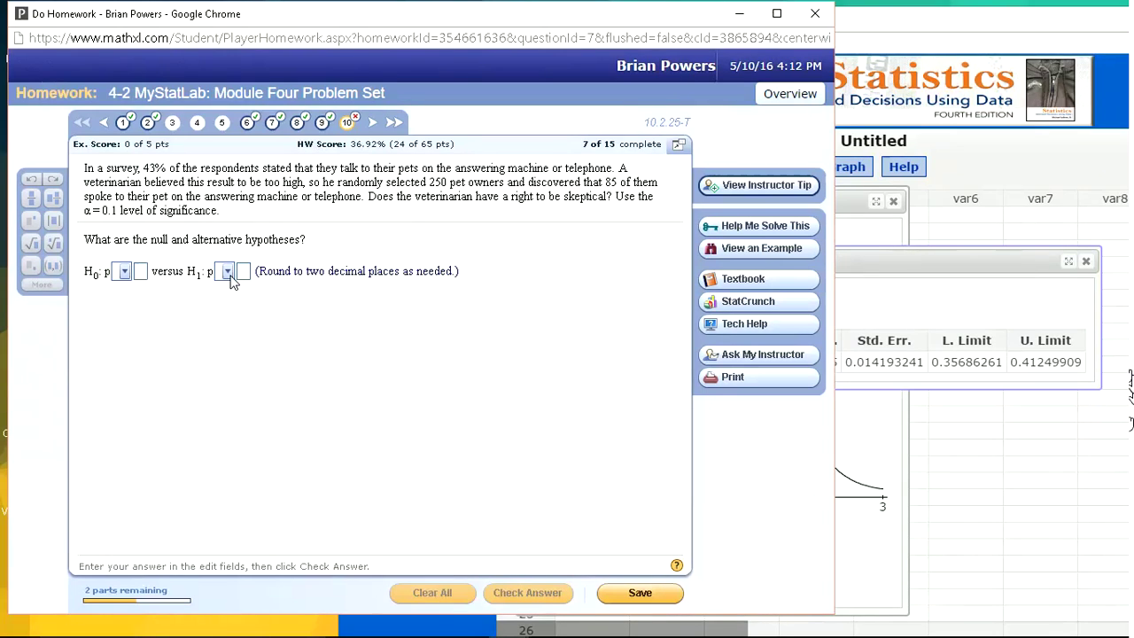
State the hypotheses as H0: p = .43 versus H1: p < .43 and submit them
left_click(122, 274)
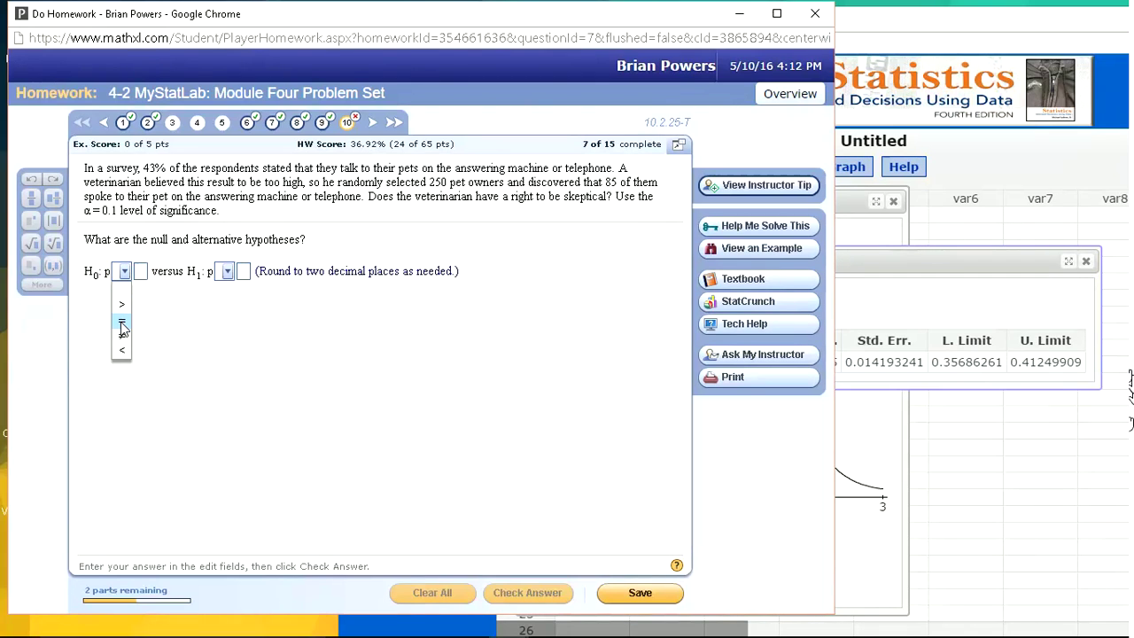
left_click(121, 321)
left_click(140, 271)
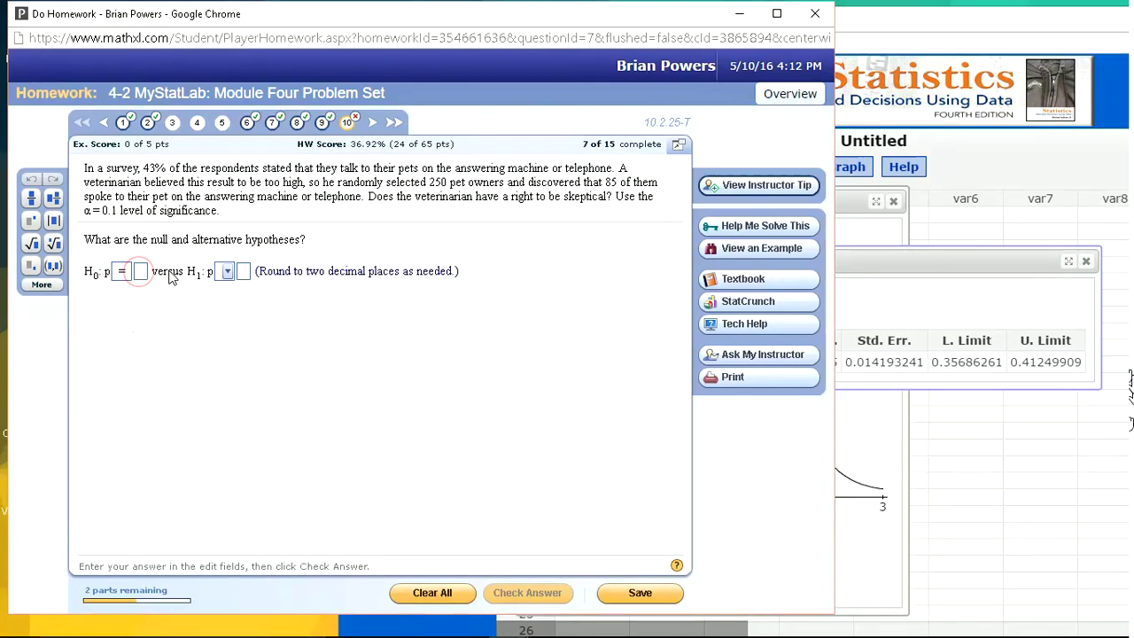
type(".43")
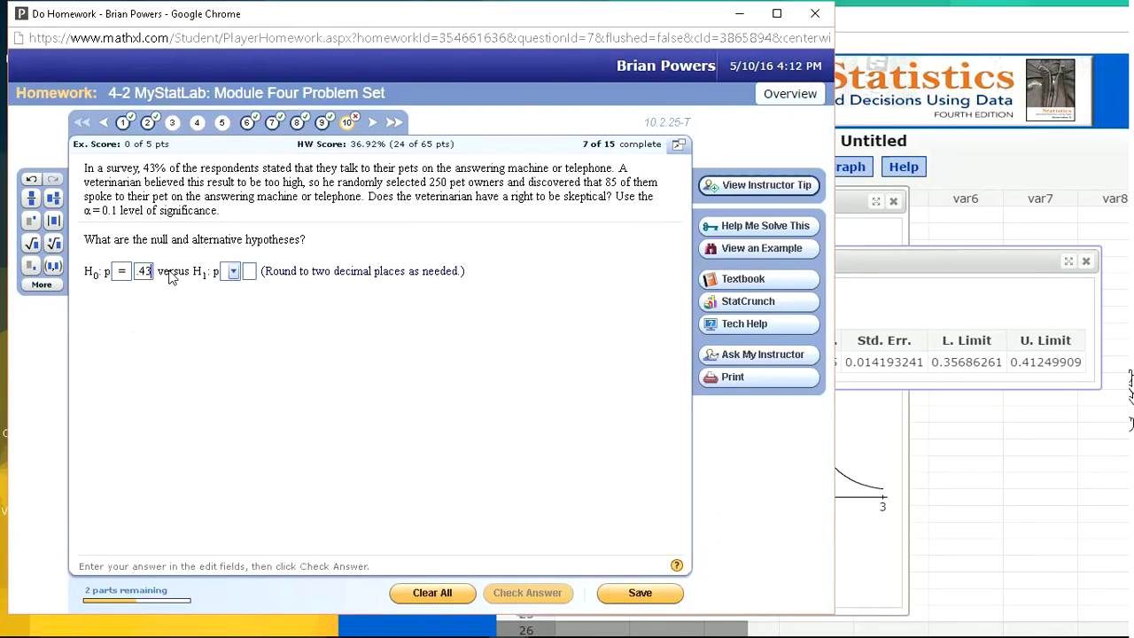
left_click(233, 271)
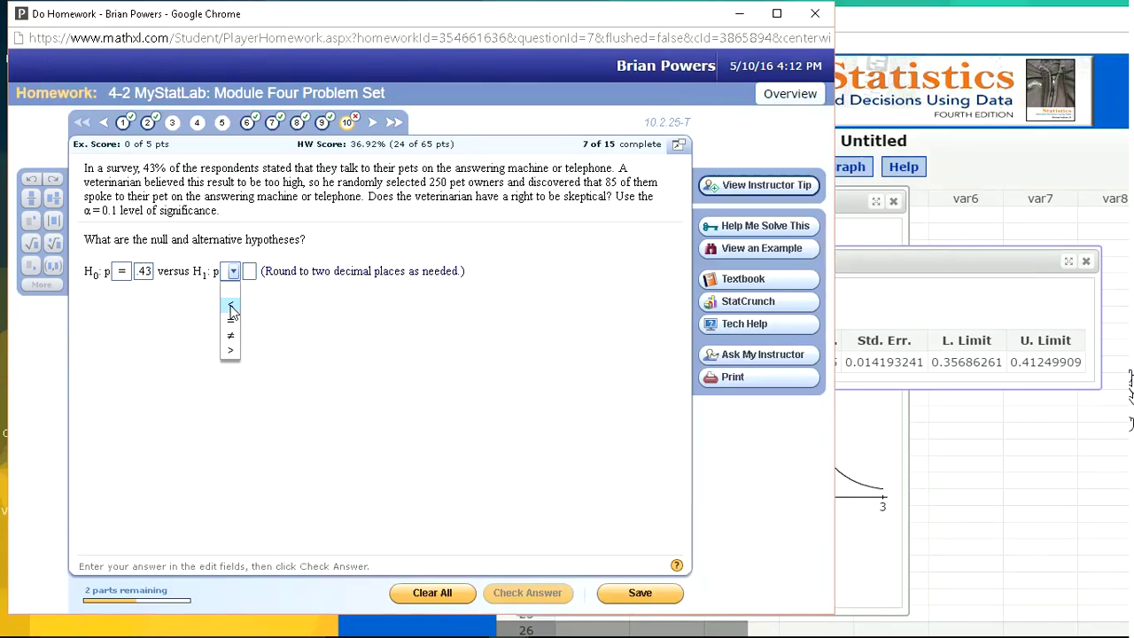
left_click(230, 304)
left_click(249, 272)
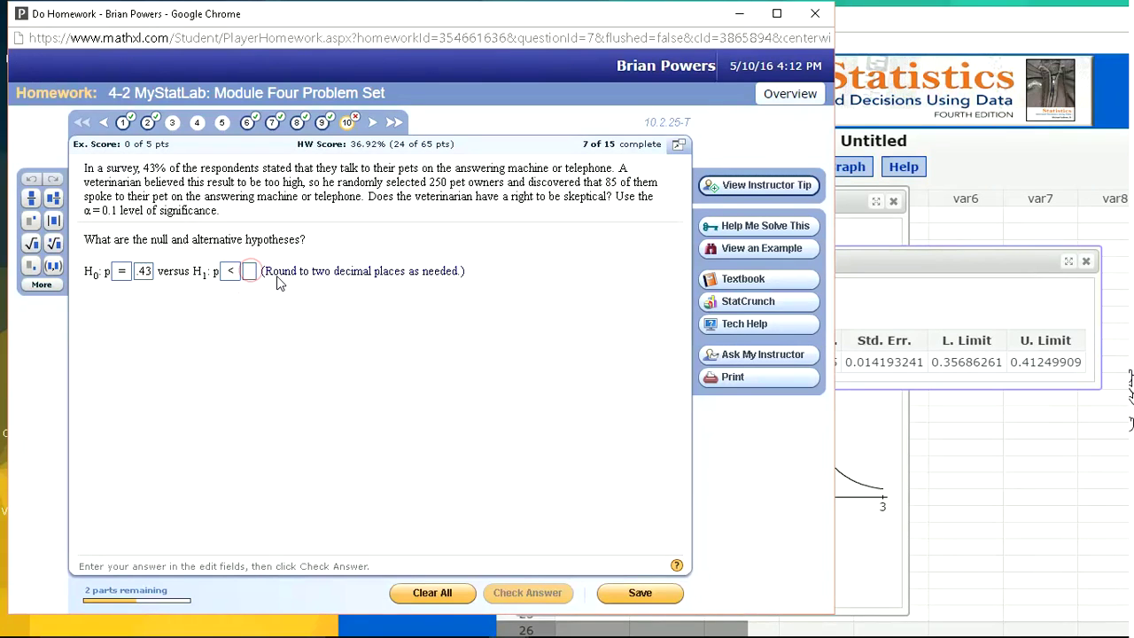
type(".")
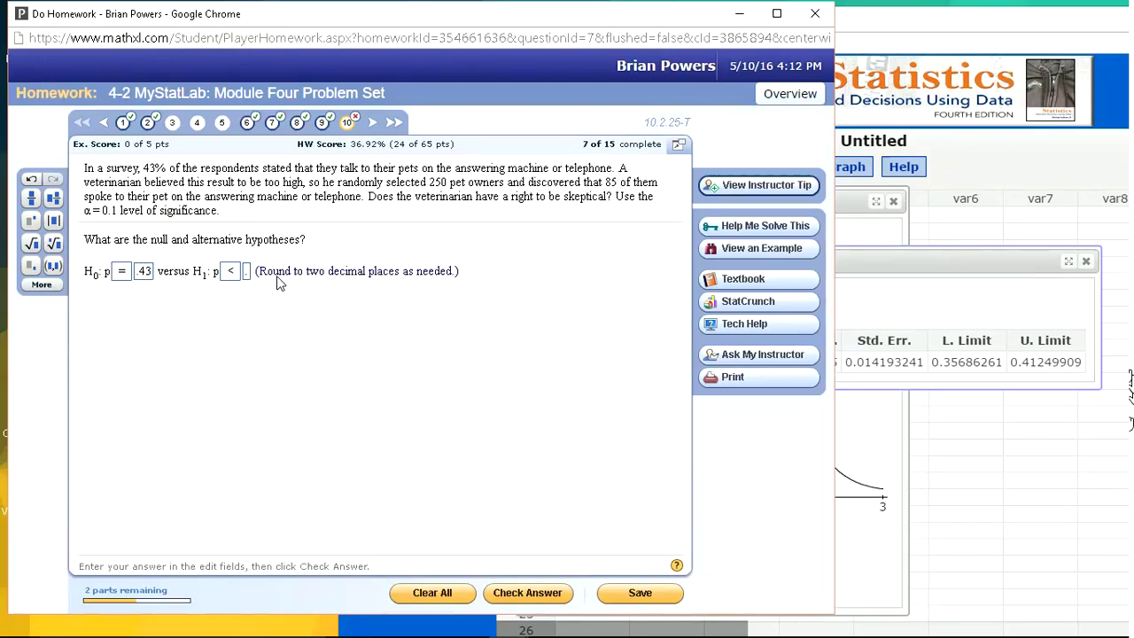
type("43")
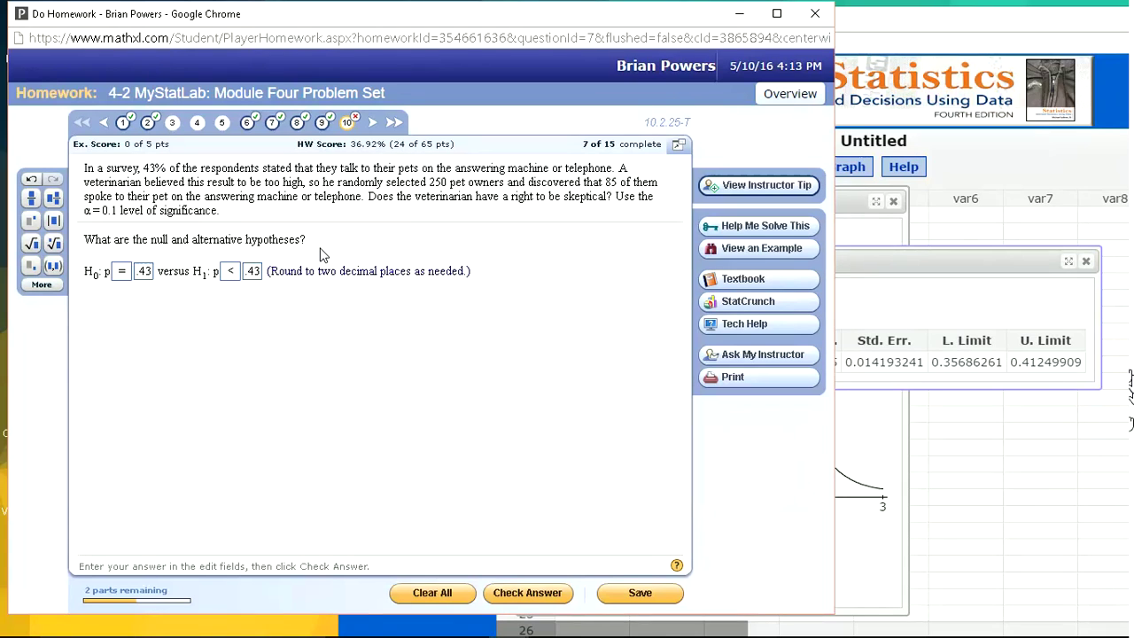
key("Return")
key("Return")
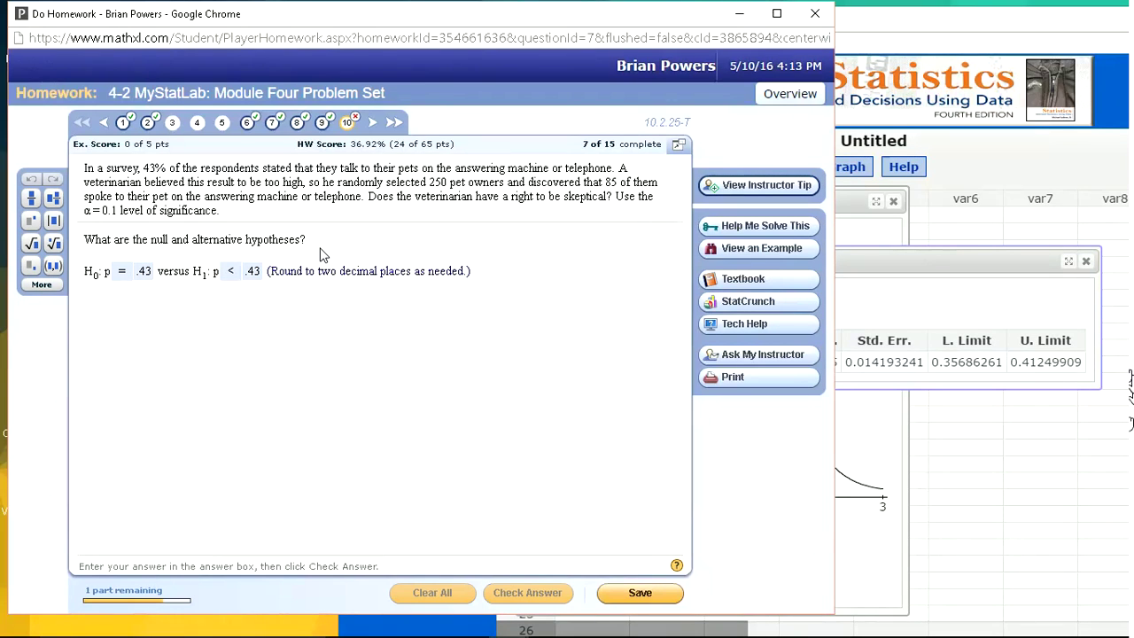
Switch to StatCrunch and edit the existing one-sample proportion analysis to use 85 successes and 250 observations
left_click(931, 255)
left_click(604, 262)
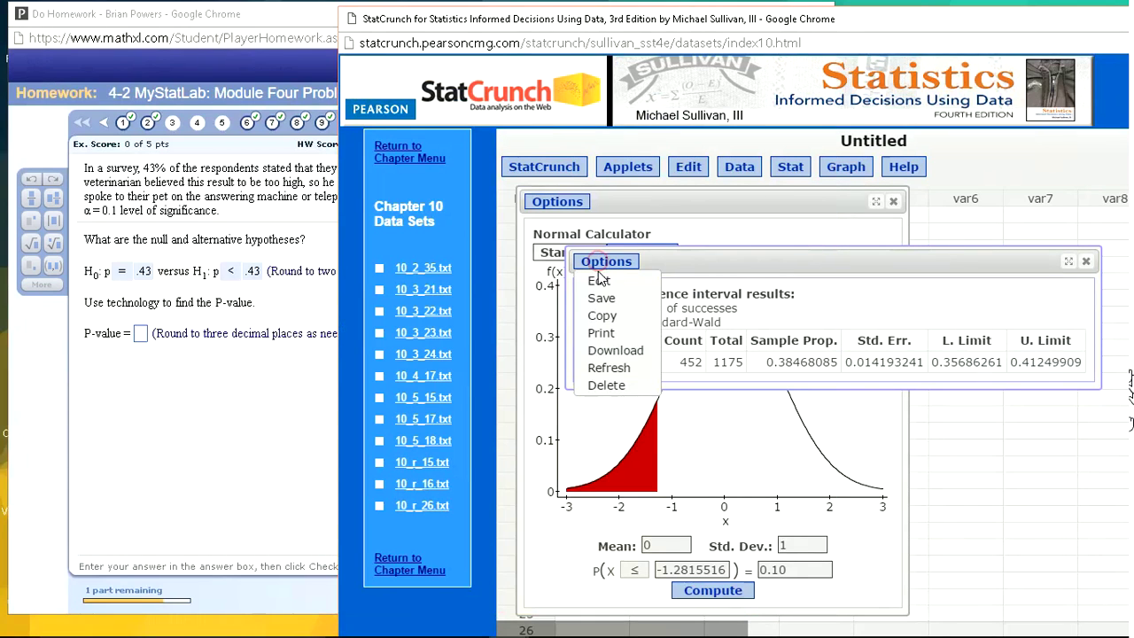
left_click(599, 282)
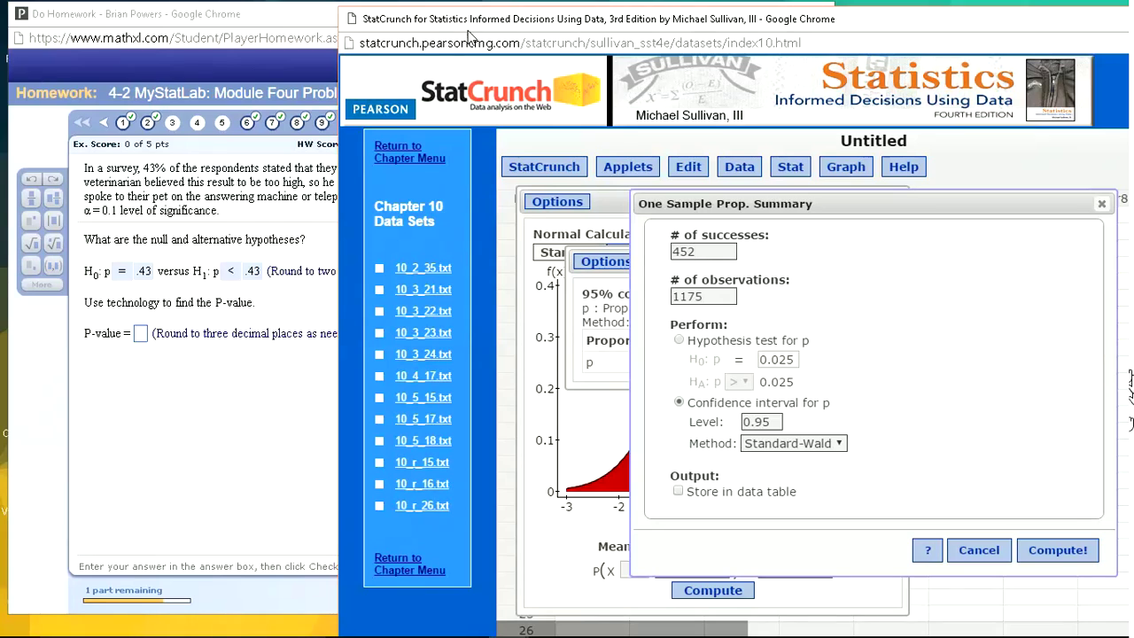
left_click_drag(474, 23, 788, 38)
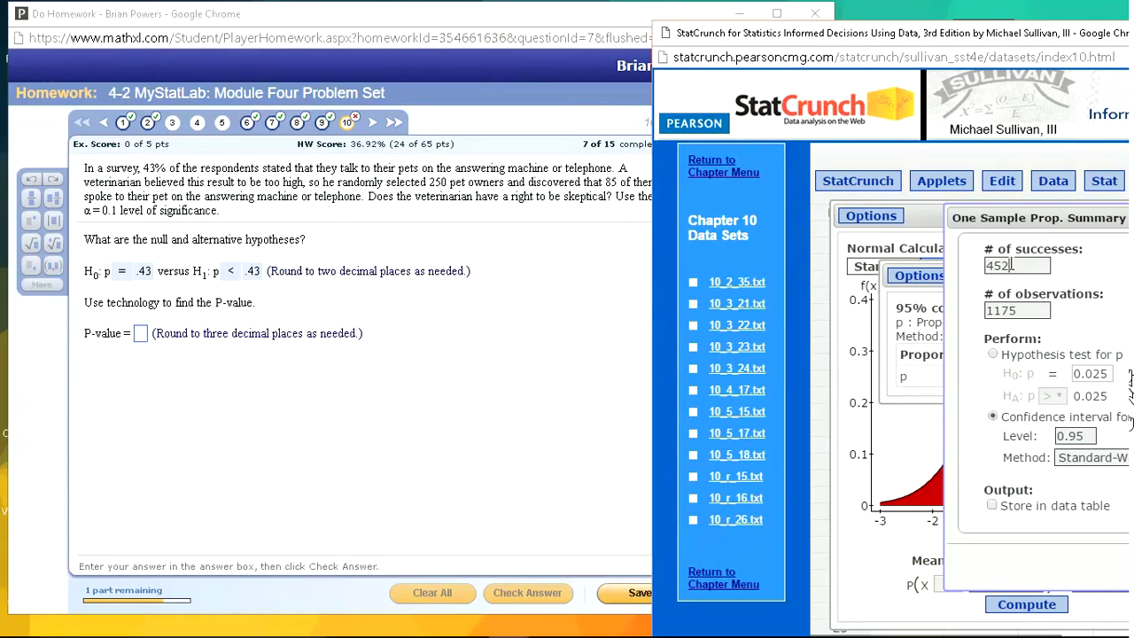
double_click(968, 264)
type("85")
left_click_drag(999, 28, 644, 17)
left_click_drag(673, 296, 622, 297)
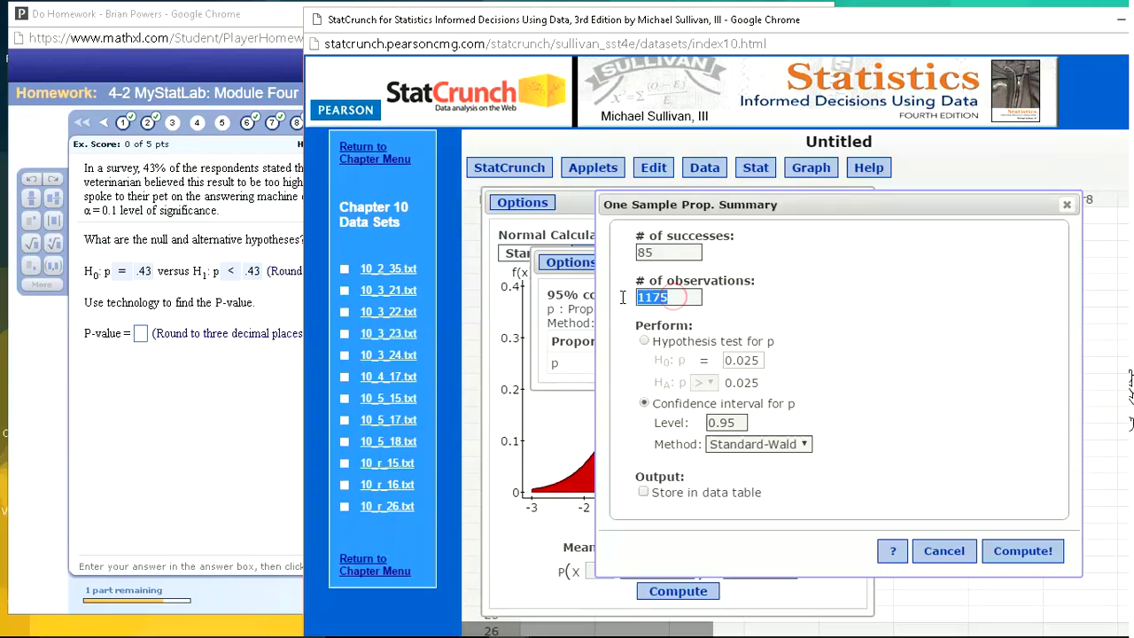
type("250")
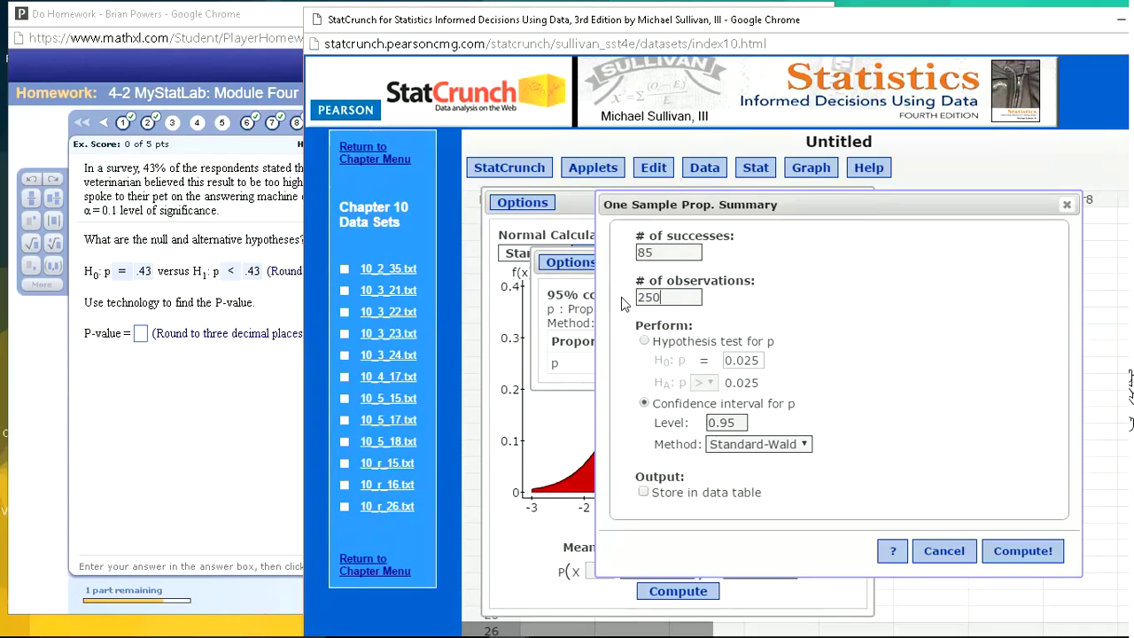
Compute a hypothesis test for p with H0: p = 0.43 and HA: p < 0.43, and move the results higher over the normal curve
left_click(645, 342)
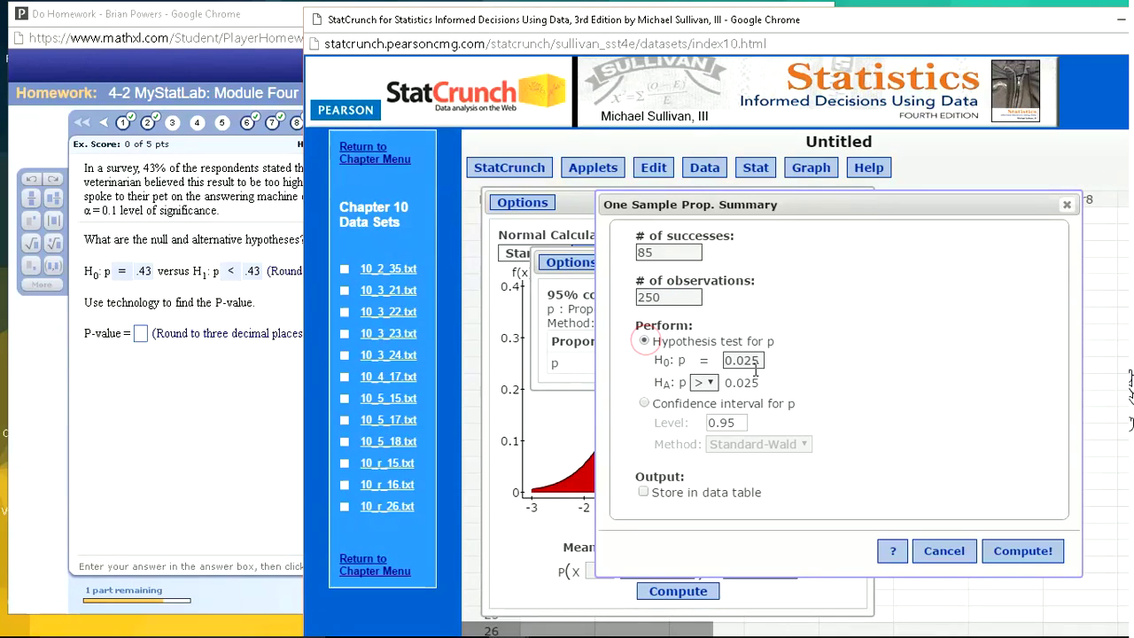
left_click_drag(736, 363, 772, 380)
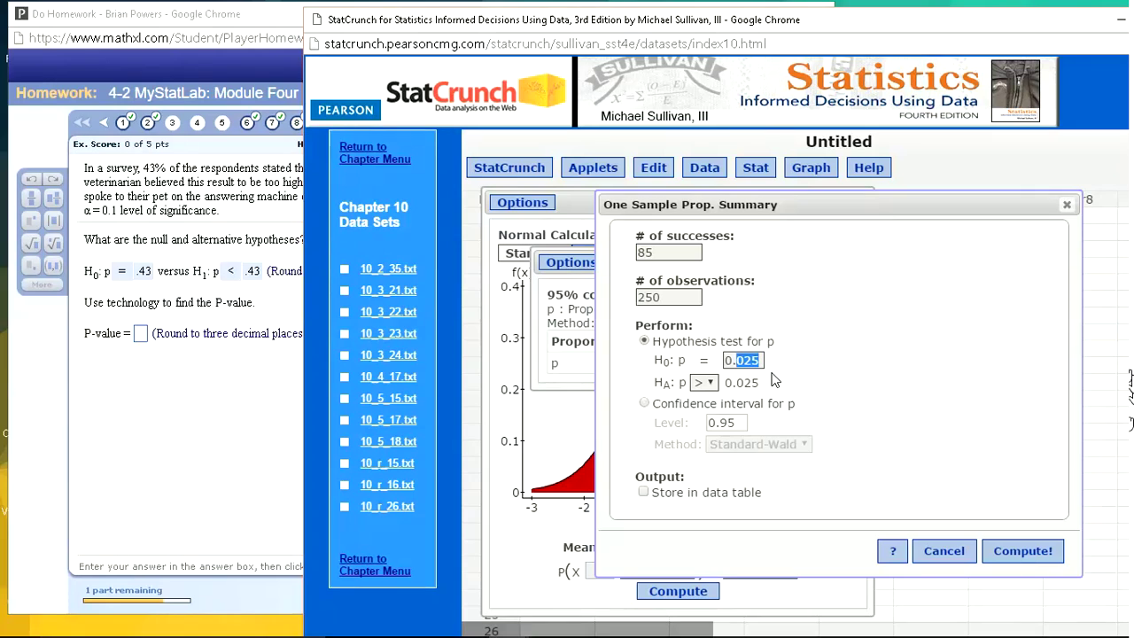
type("43")
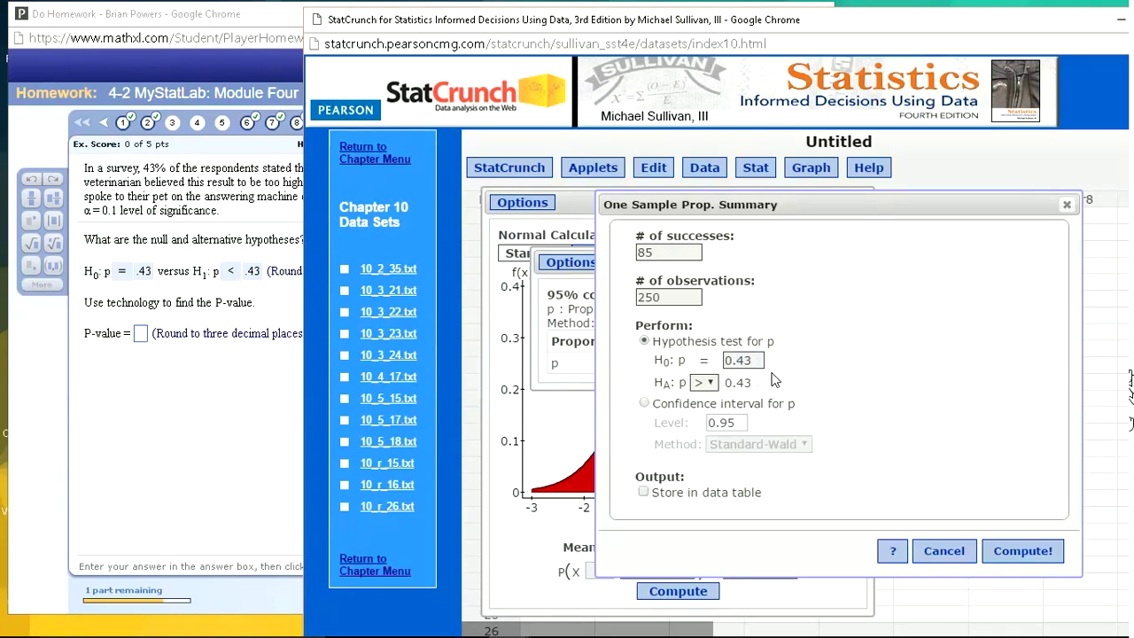
left_click(705, 382)
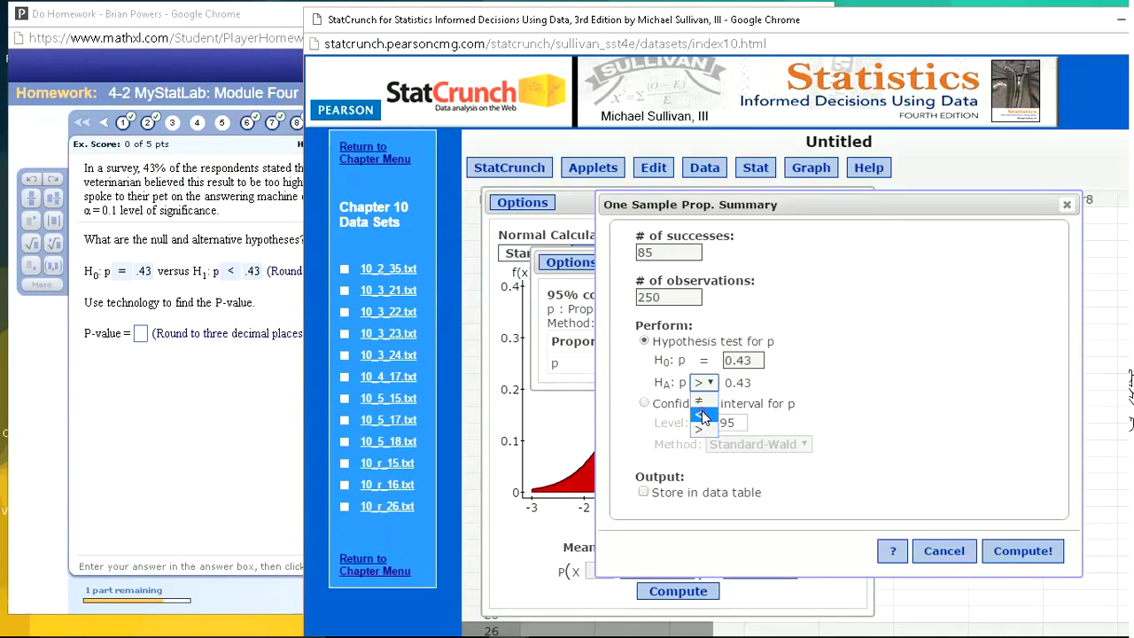
left_click(702, 411)
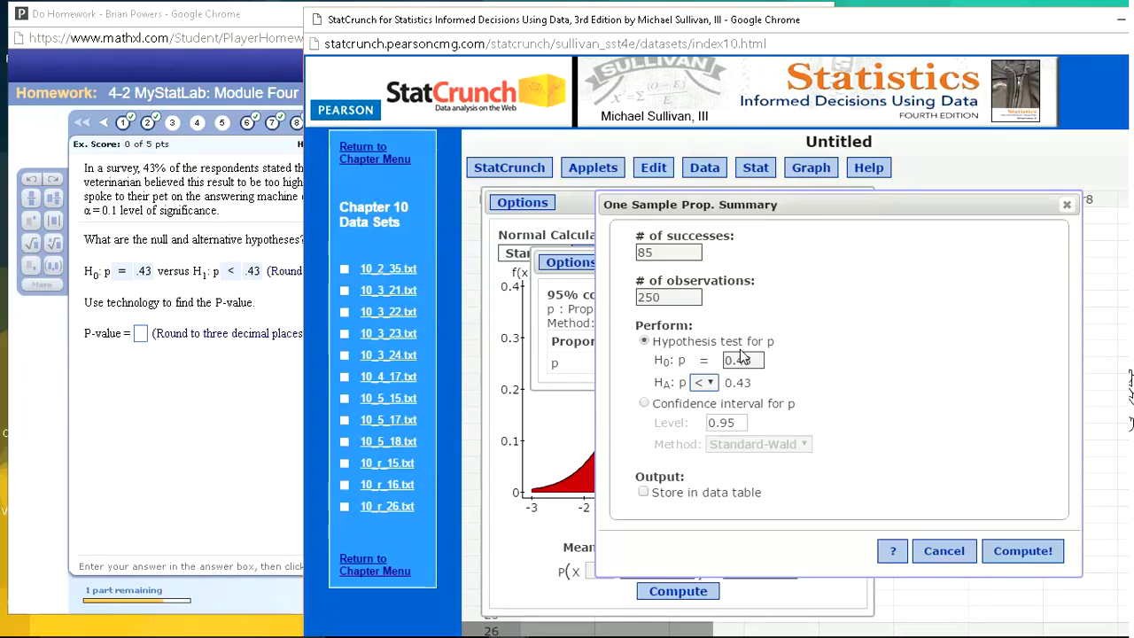
left_click(1011, 553)
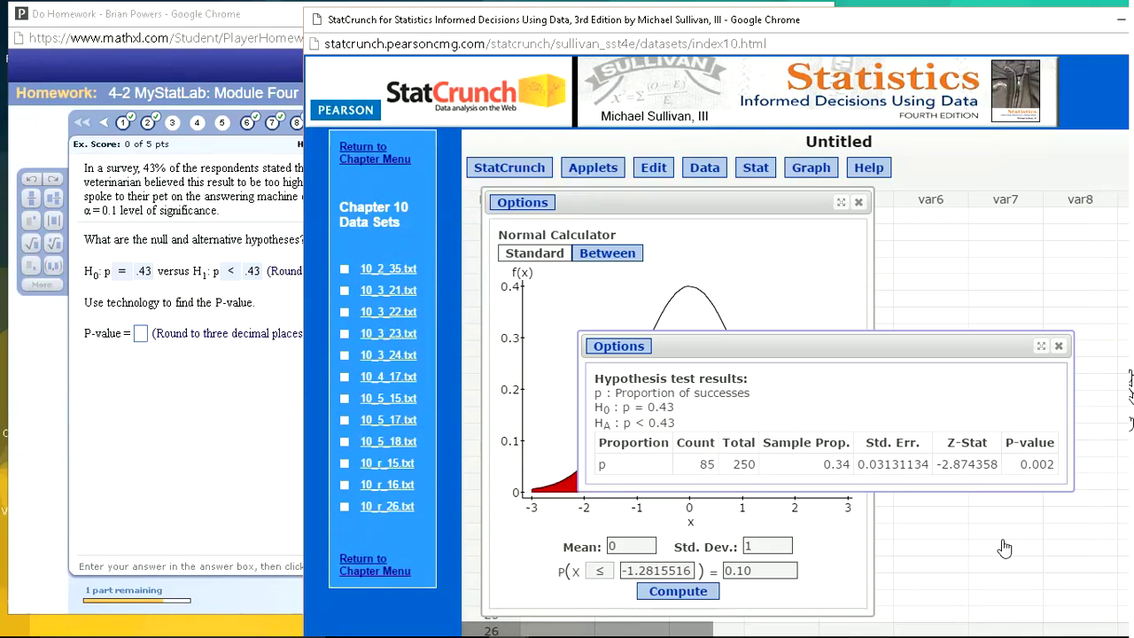
left_click_drag(934, 343, 888, 274)
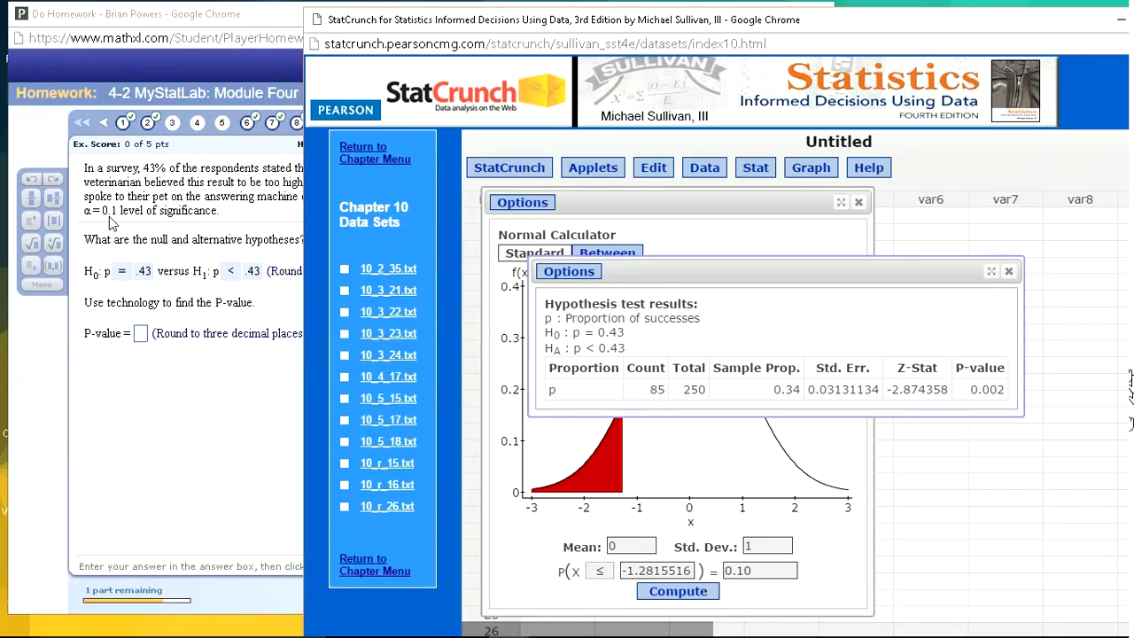
Enter .002 as question 10's P-value in the homework window and submit it
left_click(145, 333)
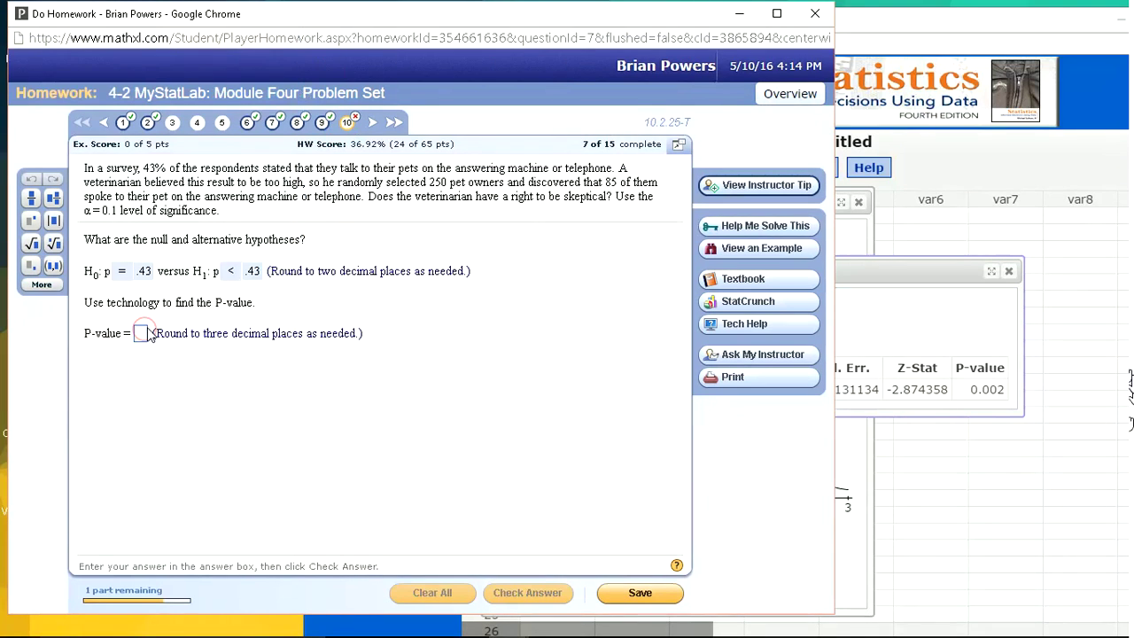
type(".002")
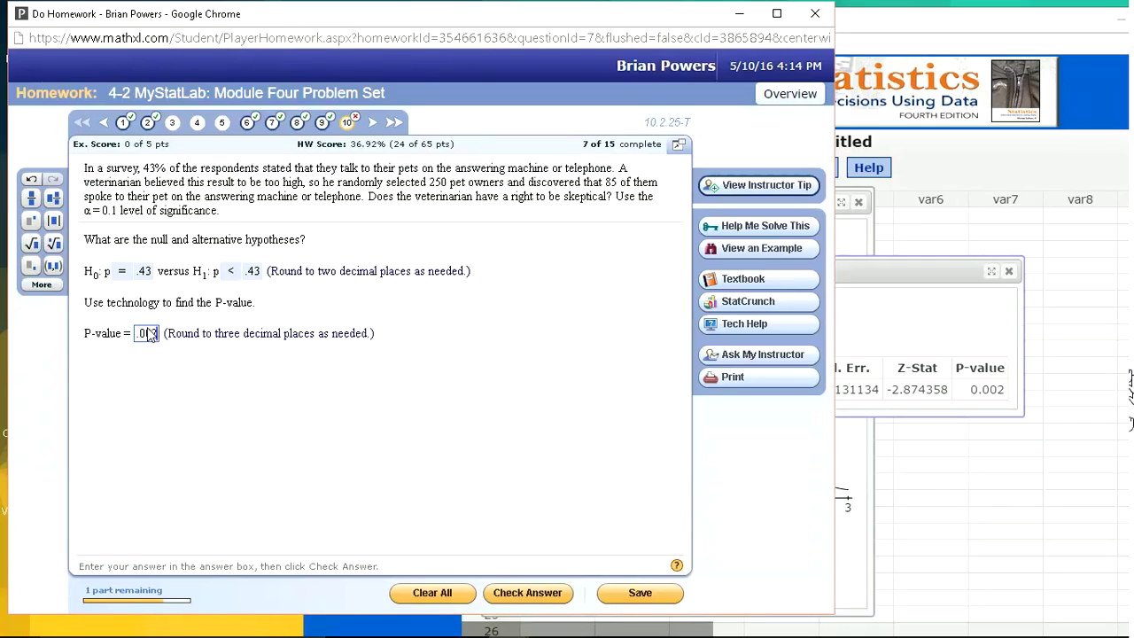
key("Return")
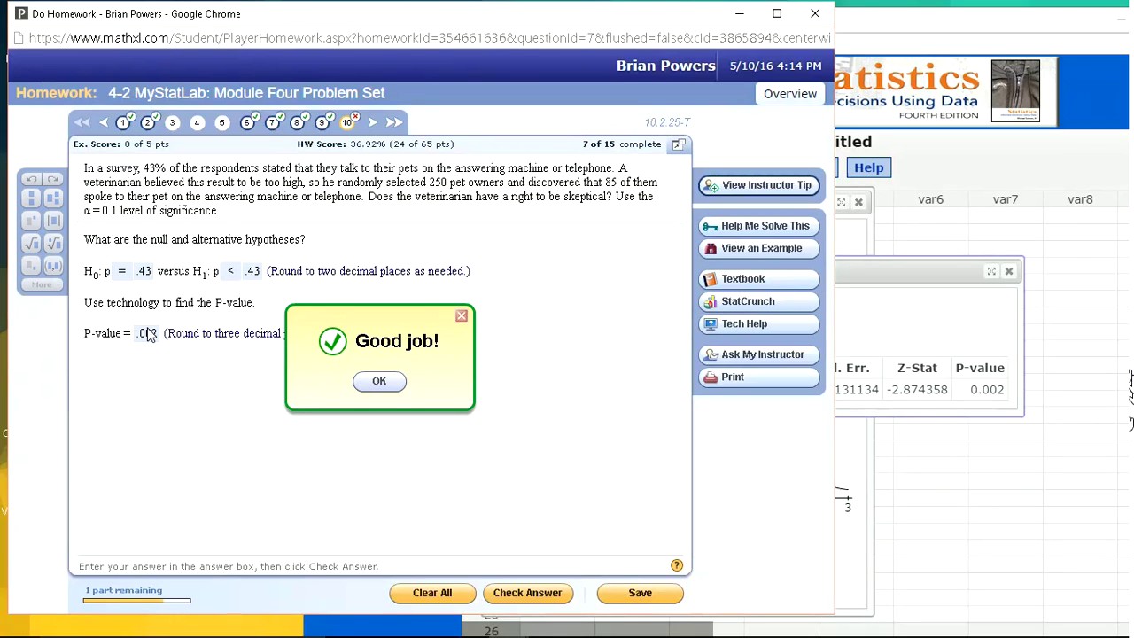
left_click(149, 333)
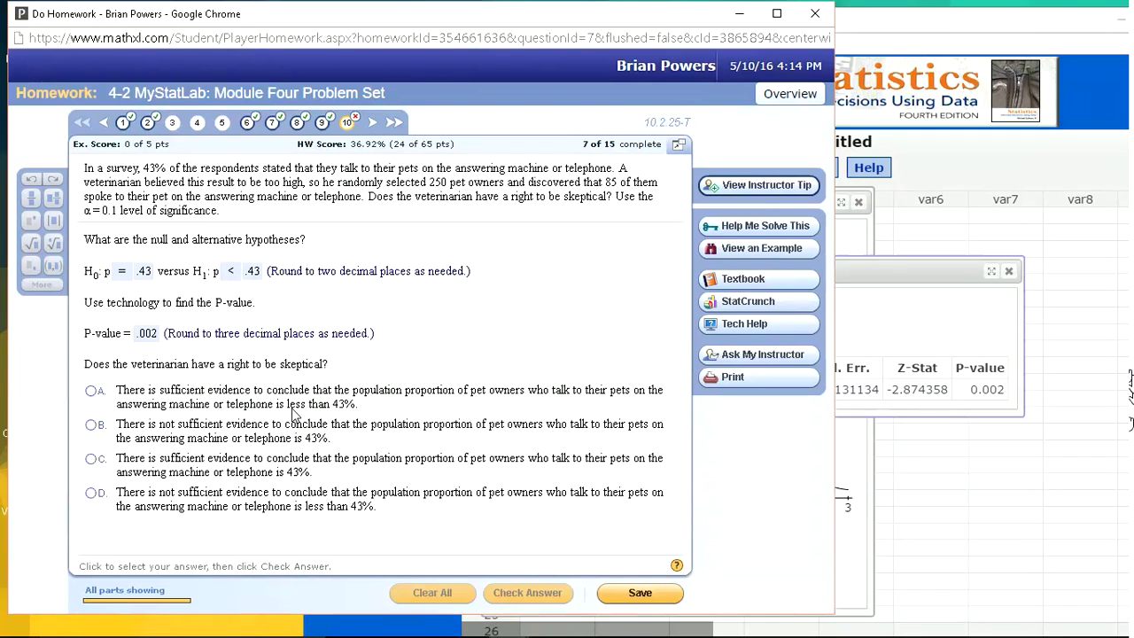
Answer that there is sufficient evidence the proportion is less than 43%, submit it, and go to question 11
left_click(91, 391)
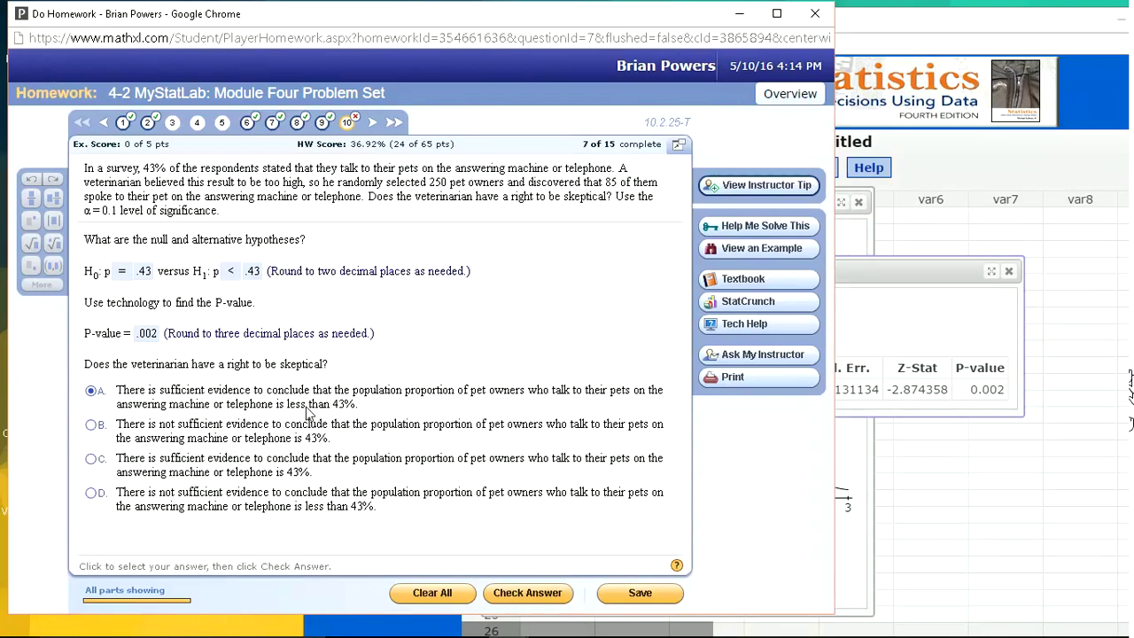
left_click(511, 590)
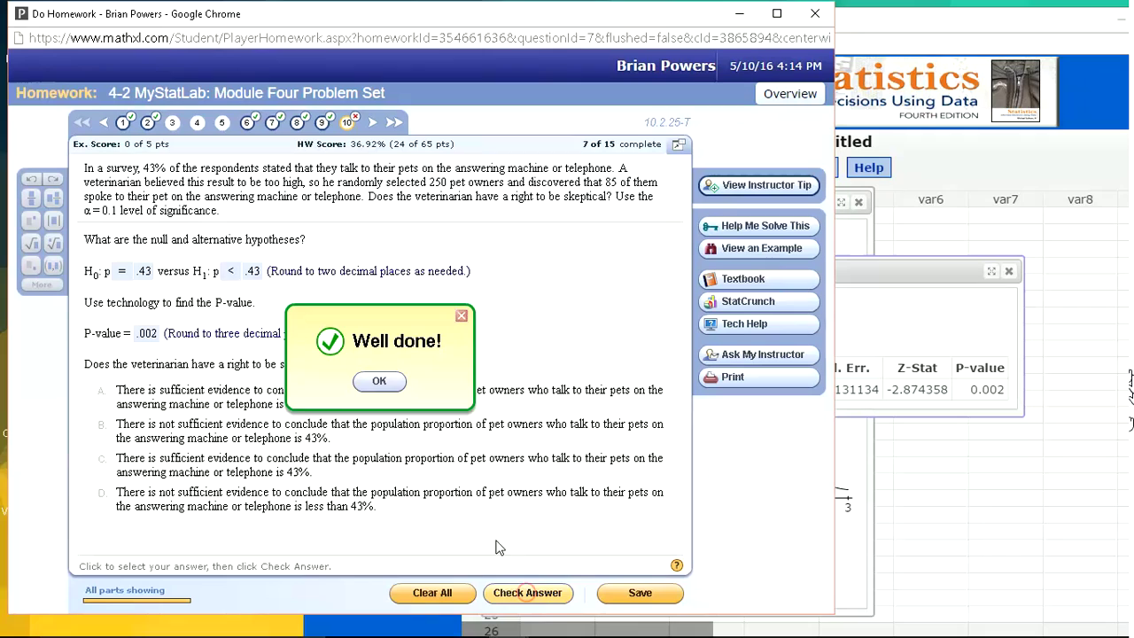
left_click(379, 381)
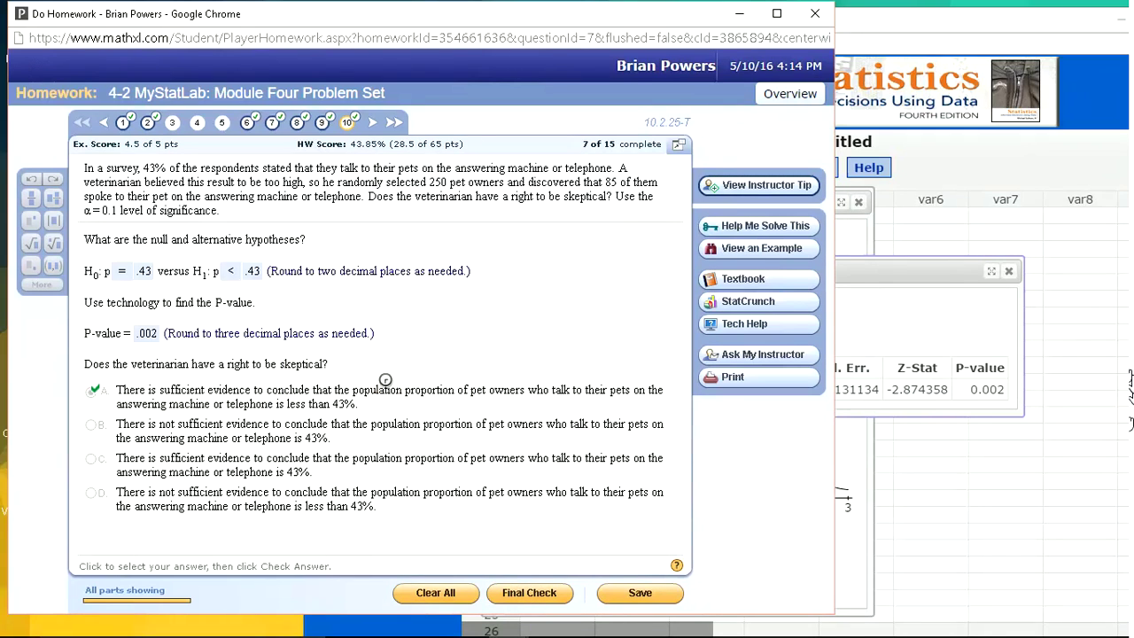
left_click(373, 123)
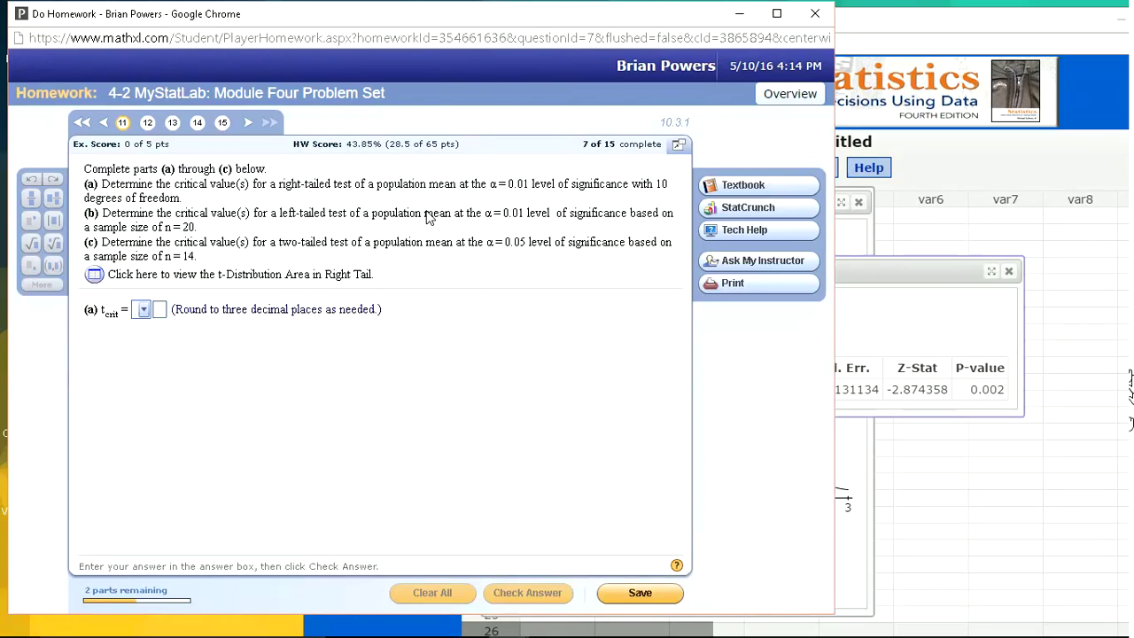
Switch to StatCrunch and close the hypothesis test results and the normal calculator
left_click(859, 264)
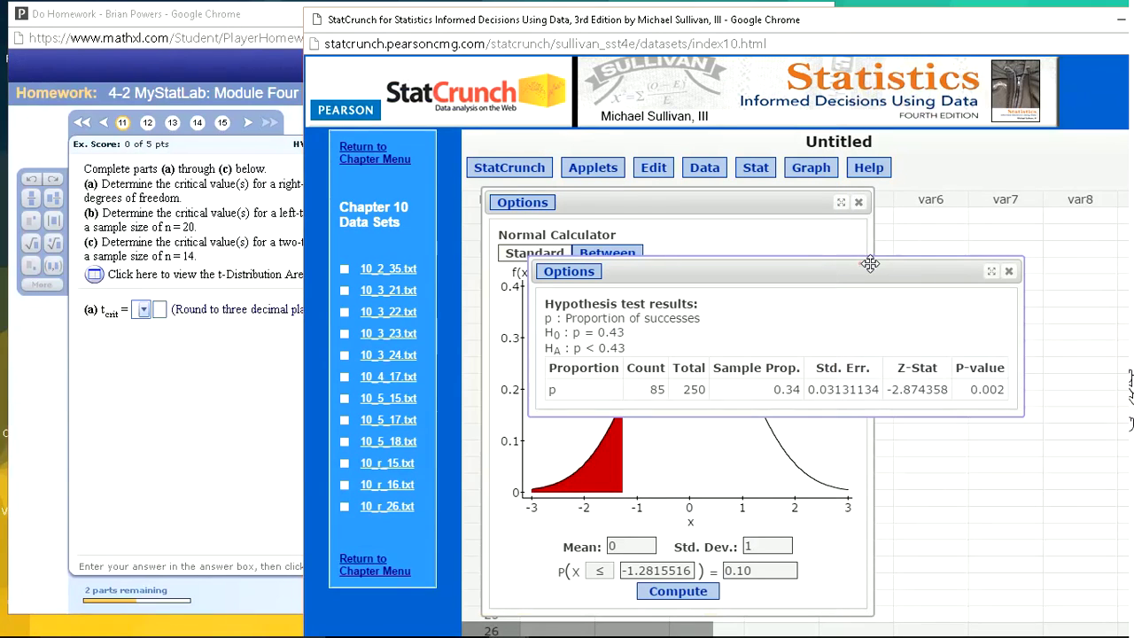
left_click(1007, 272)
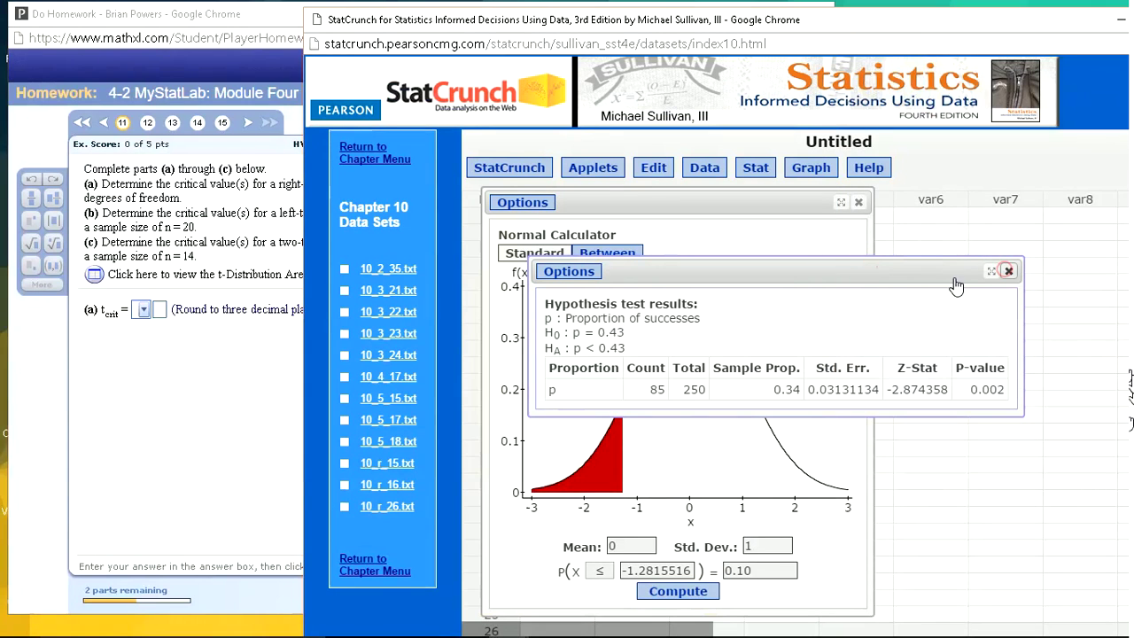
left_click(859, 203)
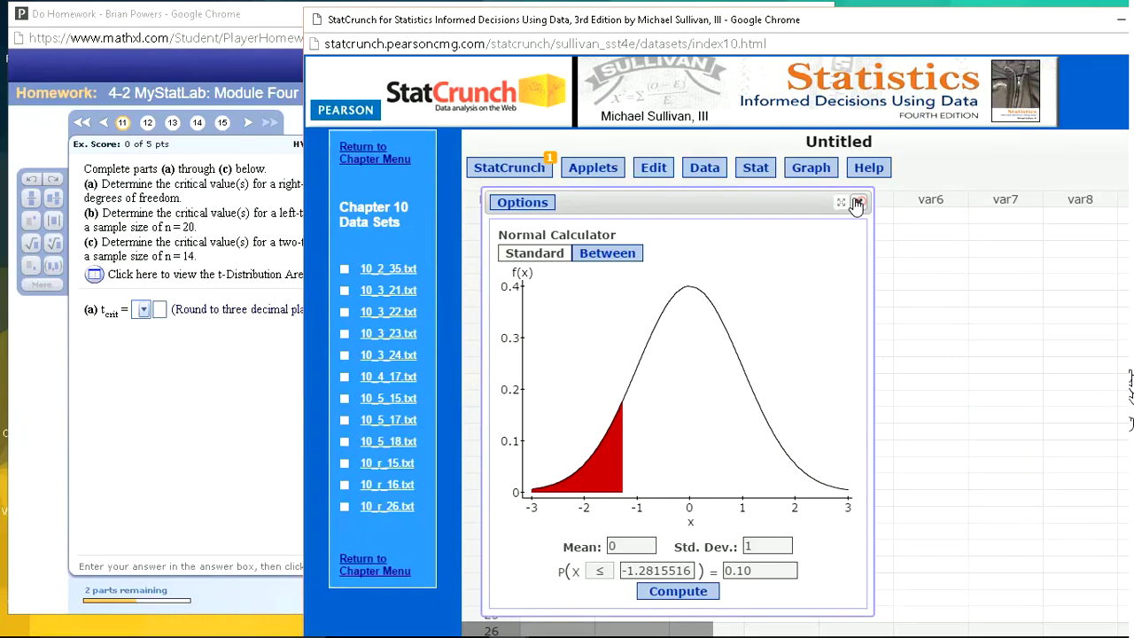
Open the T calculator and move it higher over the data table
left_click(757, 170)
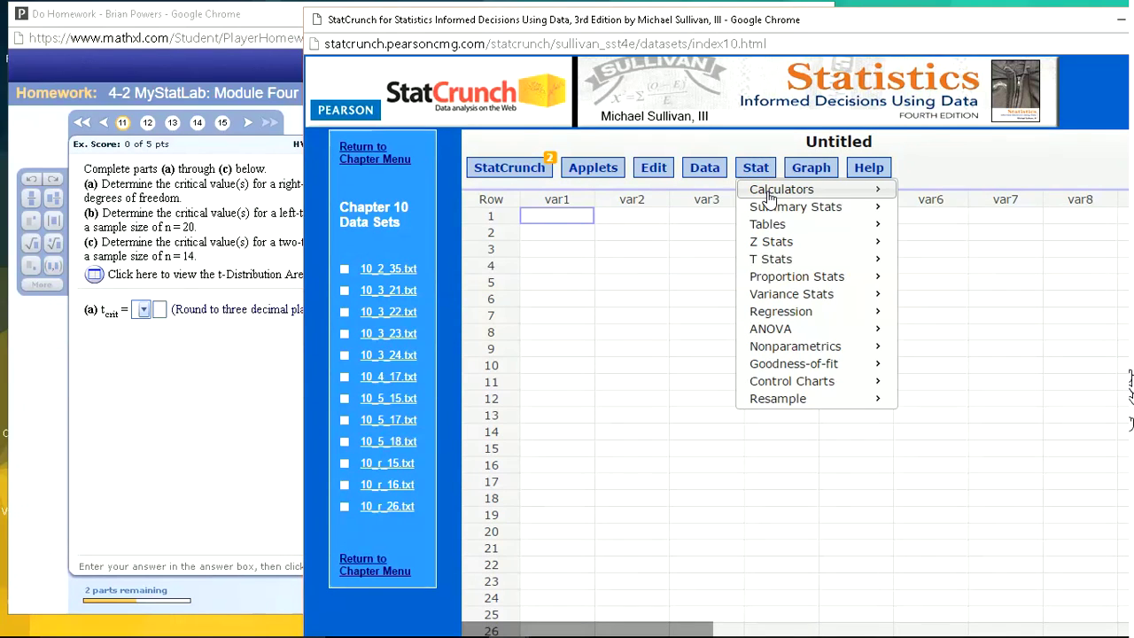
mouse_move(884, 194)
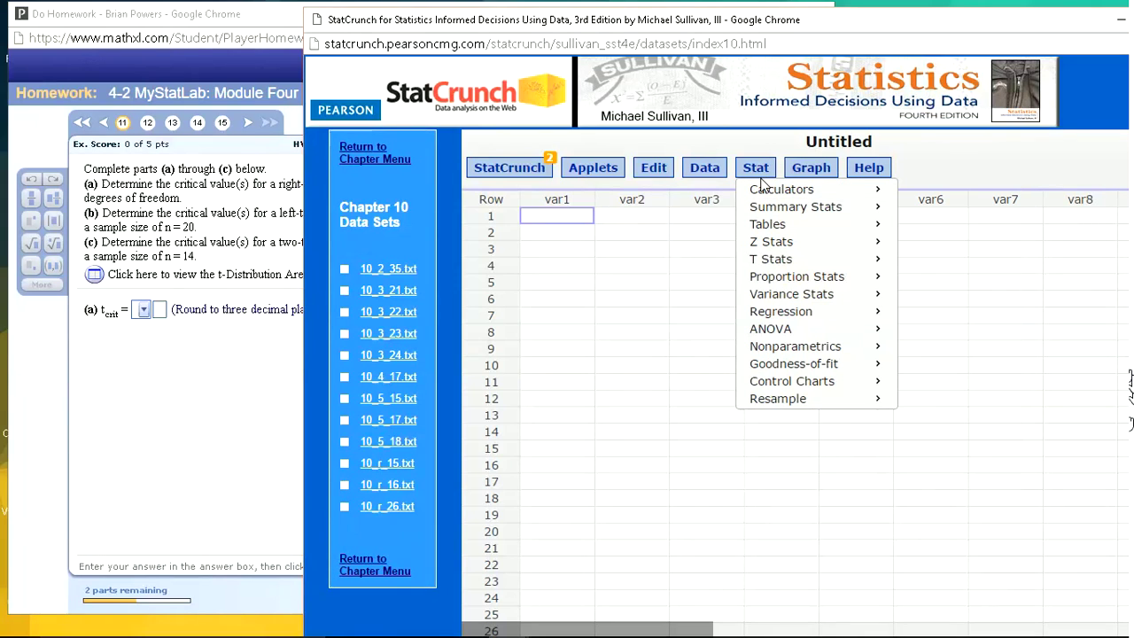
mouse_move(778, 190)
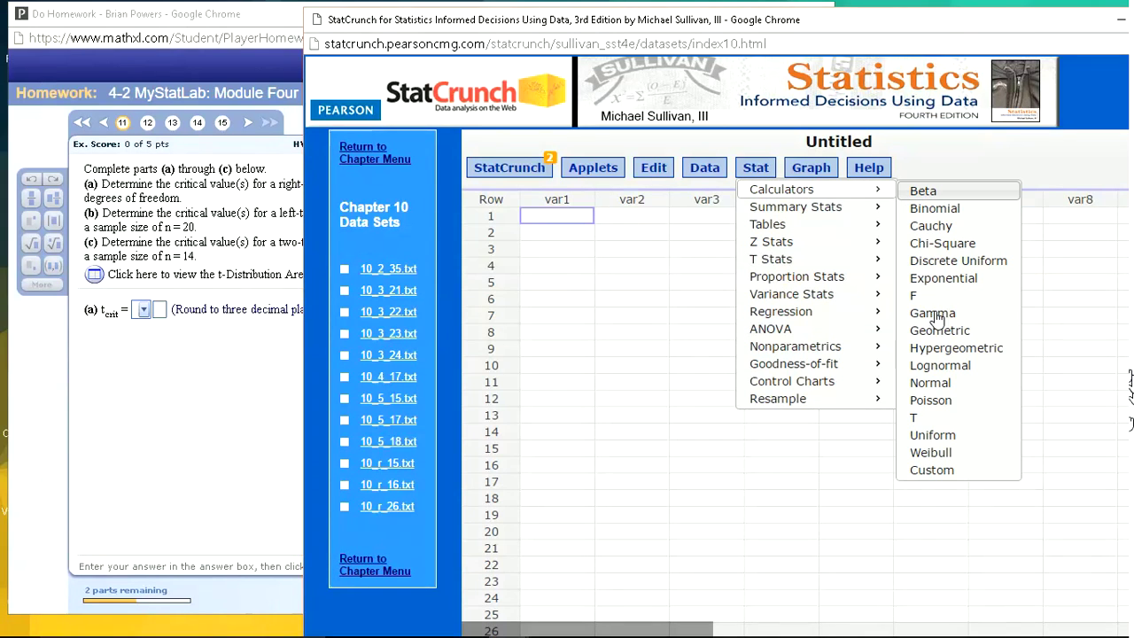
left_click(920, 419)
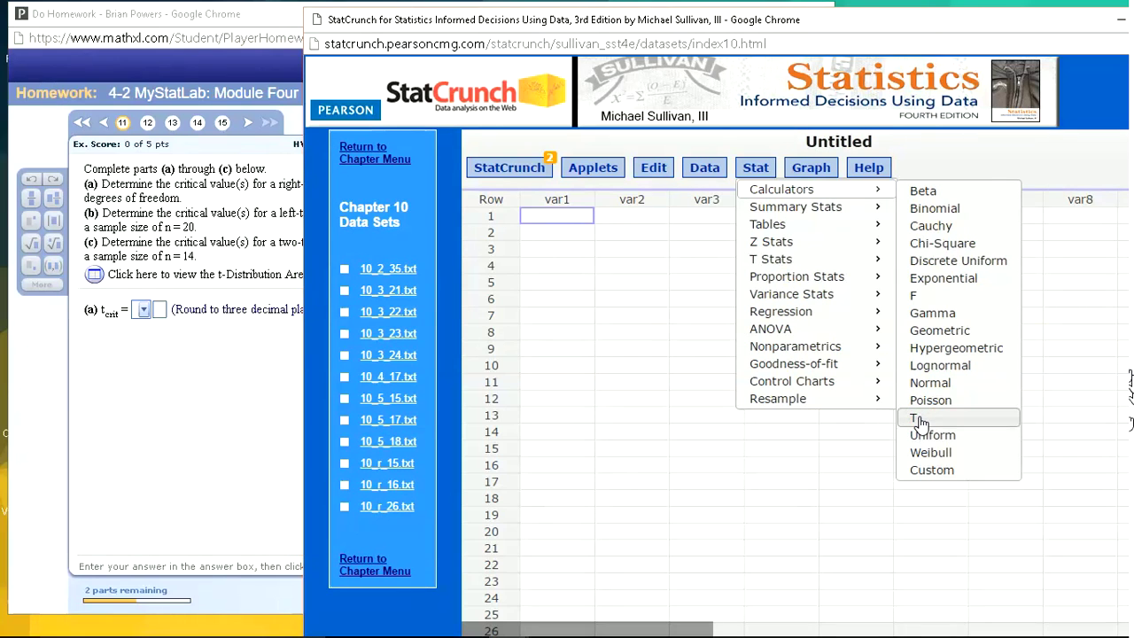
left_click(815, 219)
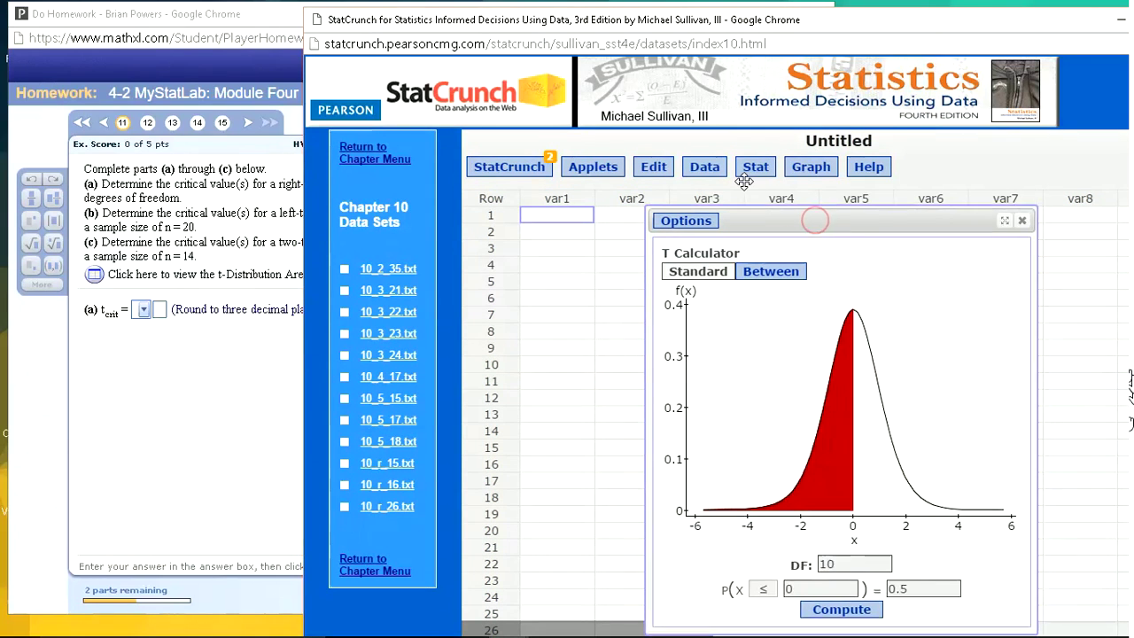
left_click_drag(816, 220, 744, 181)
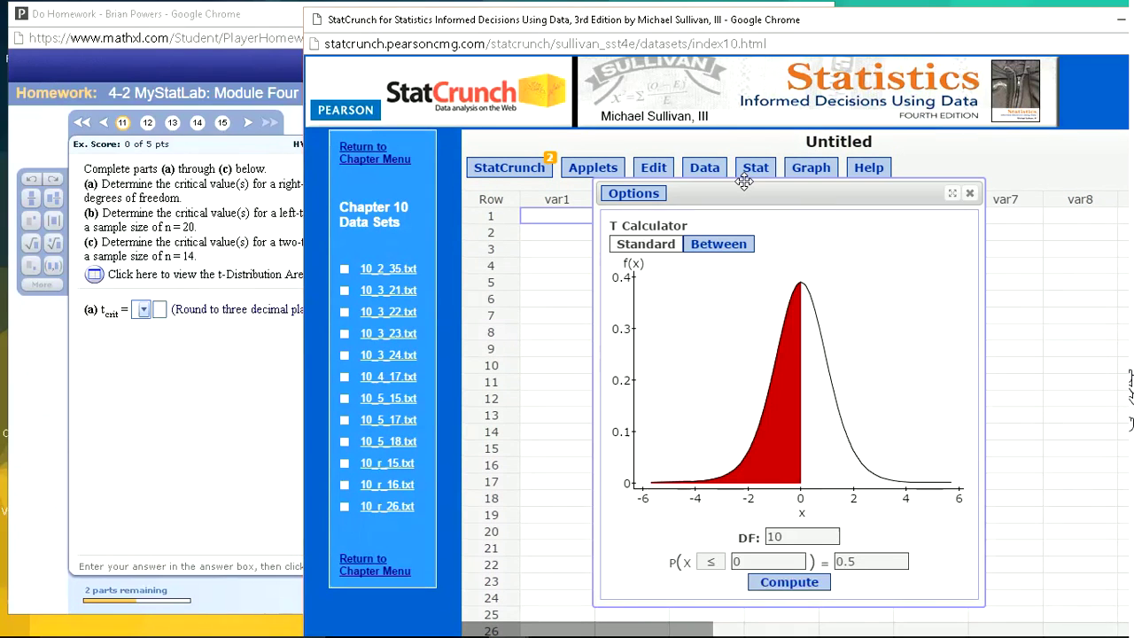
Compute the T calculator's right-tail critical value with 10 degrees of freedom and P(X ≥ x) = 0.01
double_click(781, 528)
type("10")
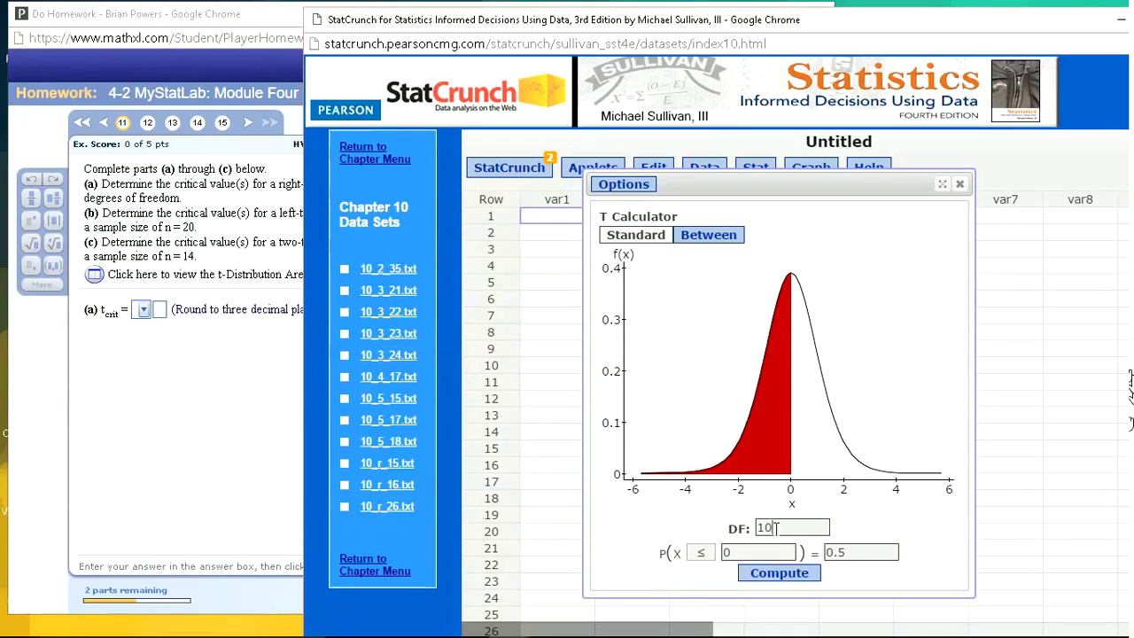
left_click(287, 401)
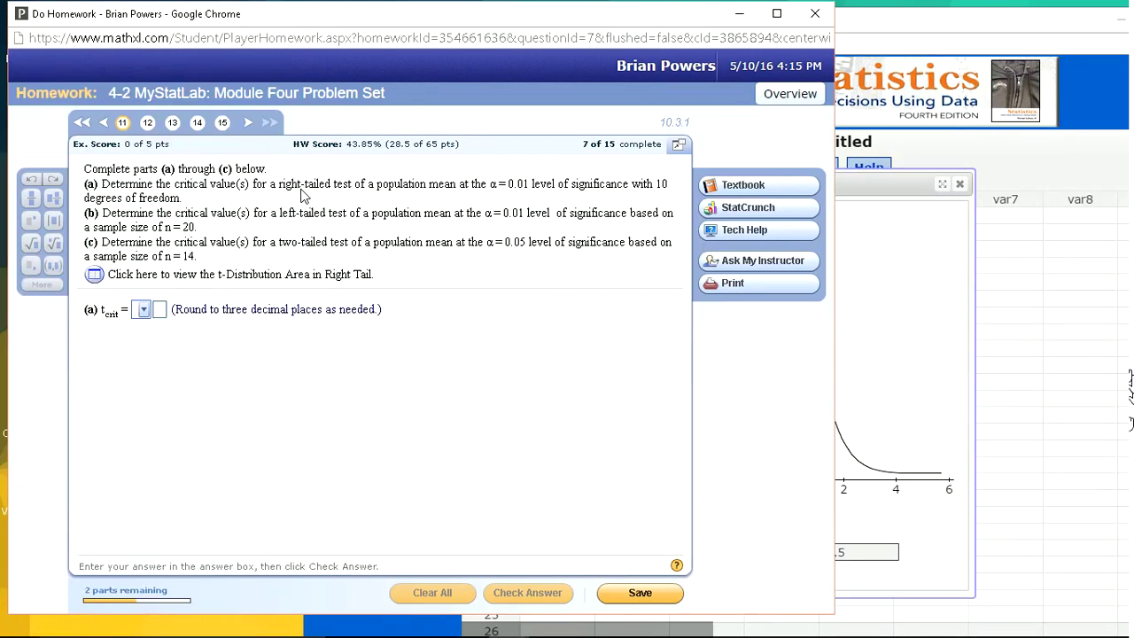
left_click(871, 306)
left_click(696, 561)
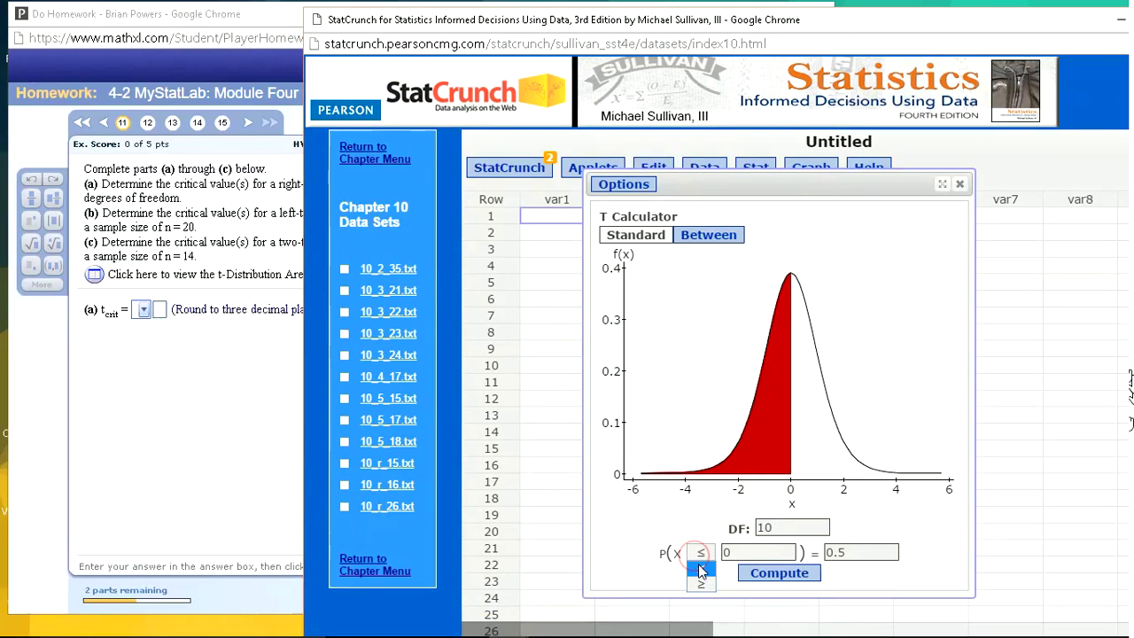
left_click(702, 585)
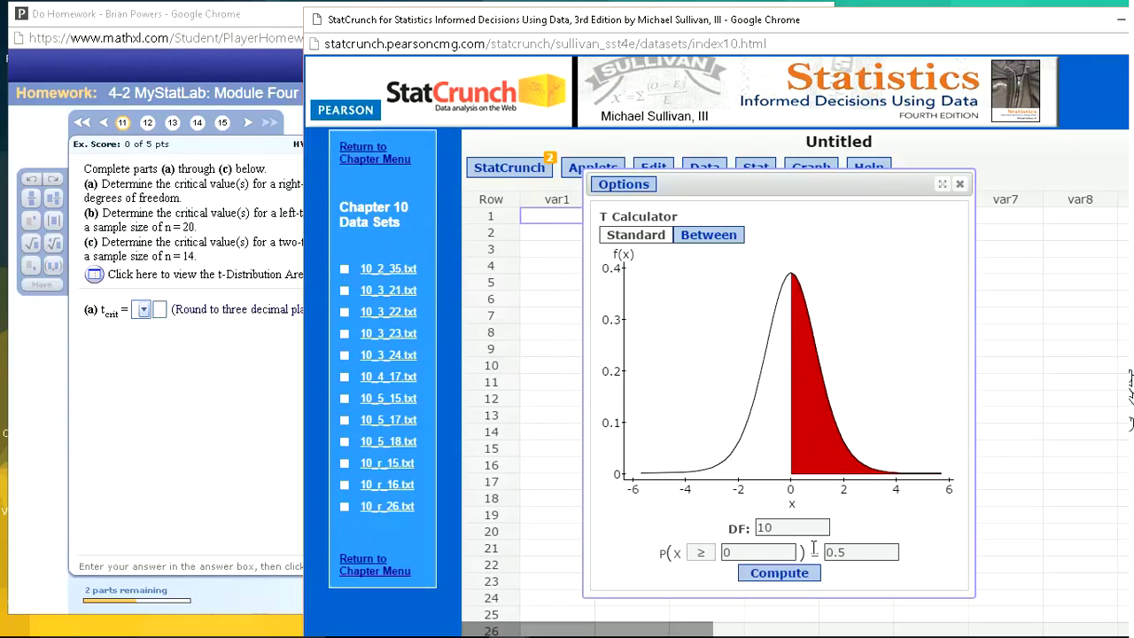
key("BackSpace")
key("BackSpace")
key("BackSpace")
type("0.01")
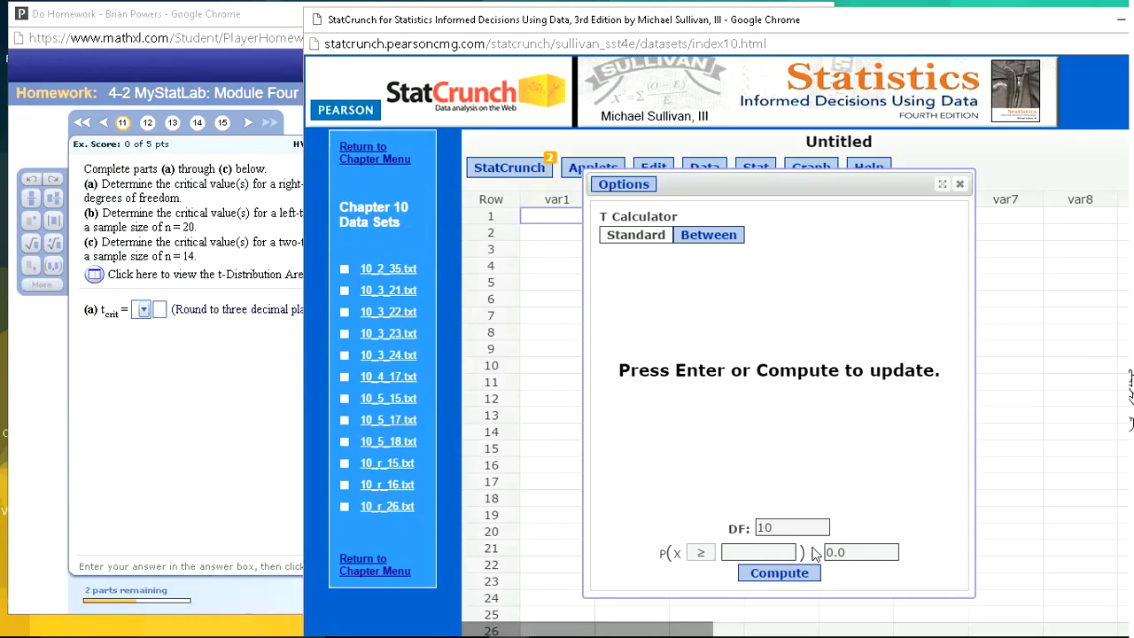
left_click(783, 575)
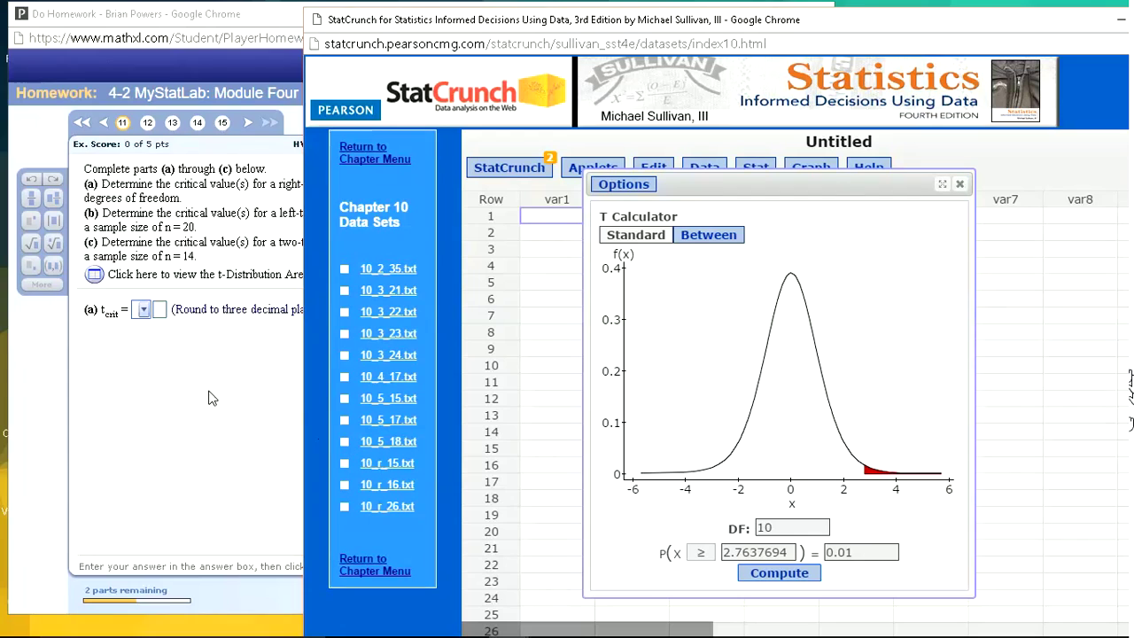
Enter + 2.763 as question 11 part (a)'s critical value in the homework window
left_click(147, 310)
left_click(147, 309)
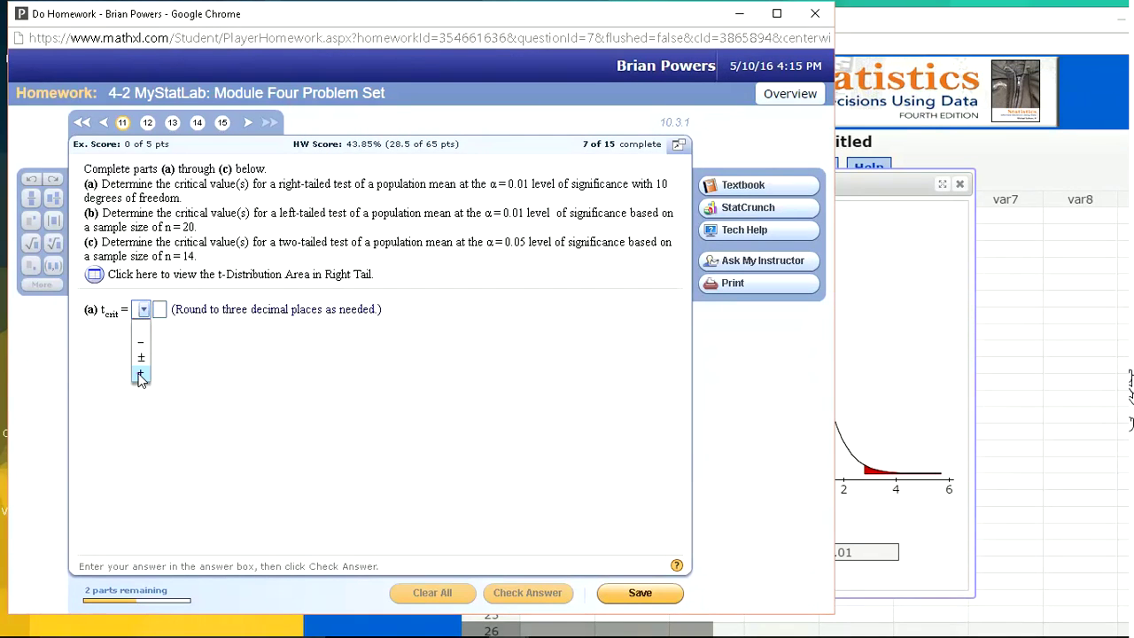
left_click(140, 372)
left_click(160, 310)
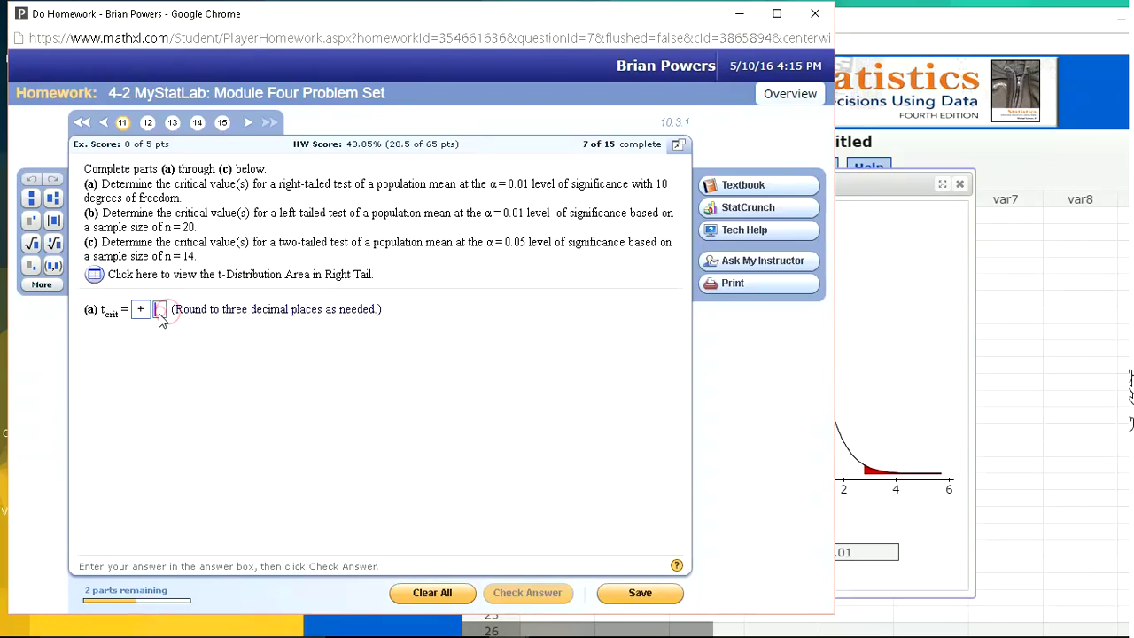
type("2.7")
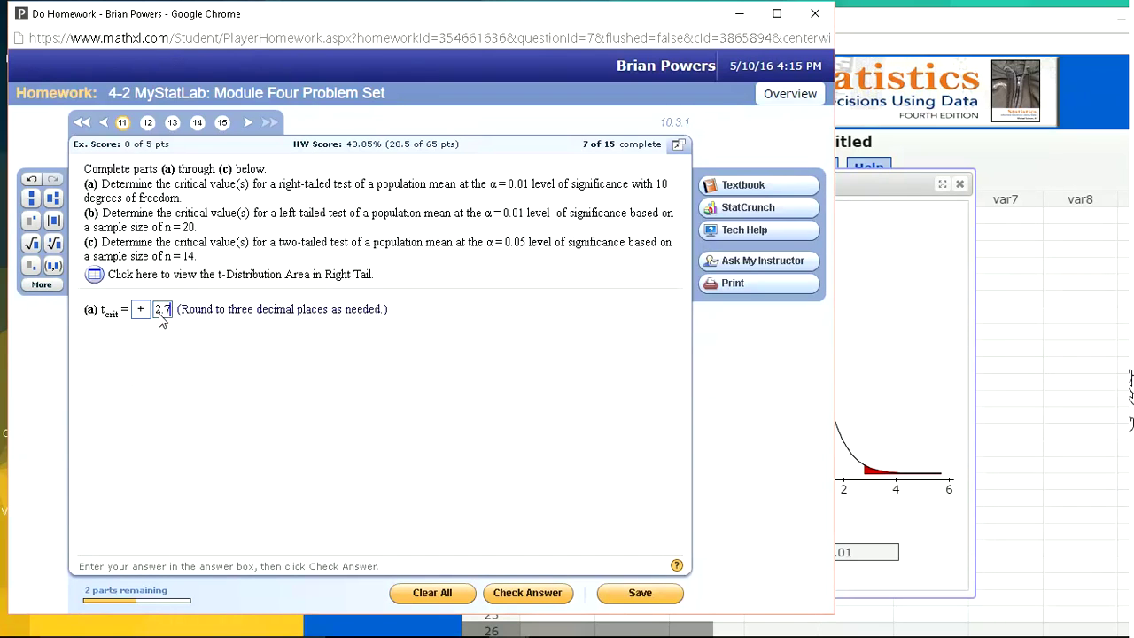
type("63")
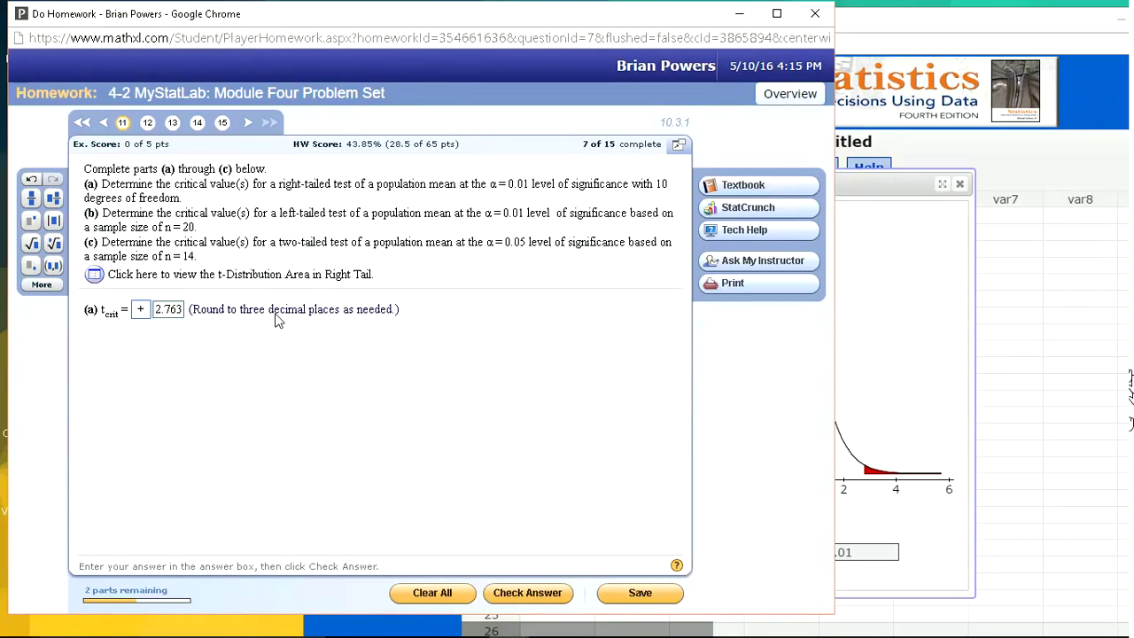
Recheck the critical value in StatCrunch, then correct part (a)'s answer to 2.764 and submit it
left_click(906, 469)
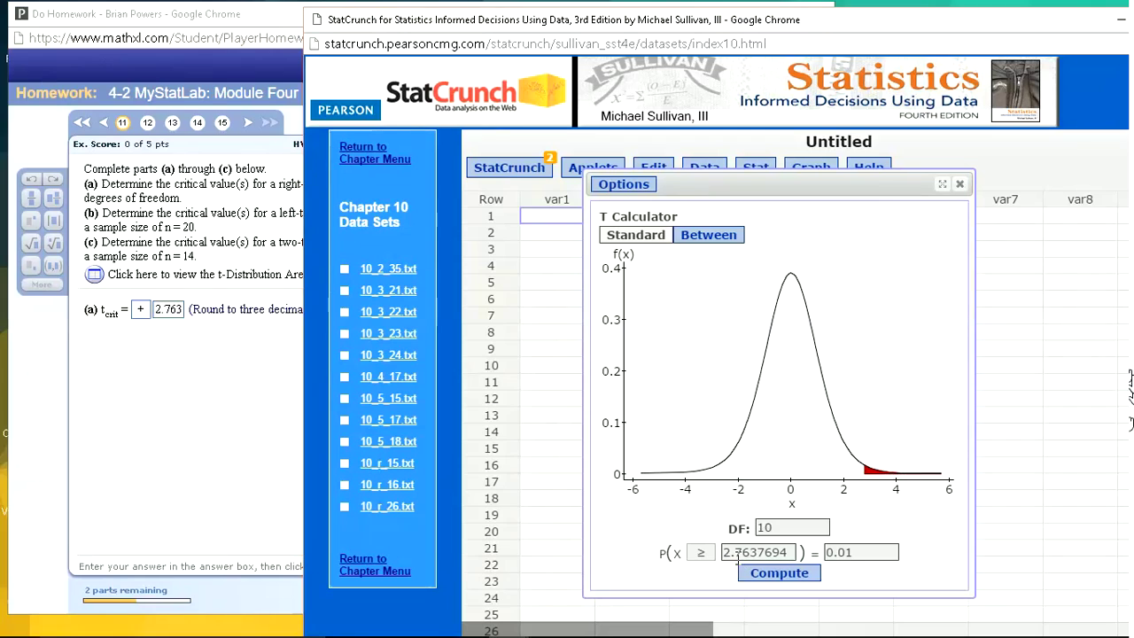
left_click(180, 317)
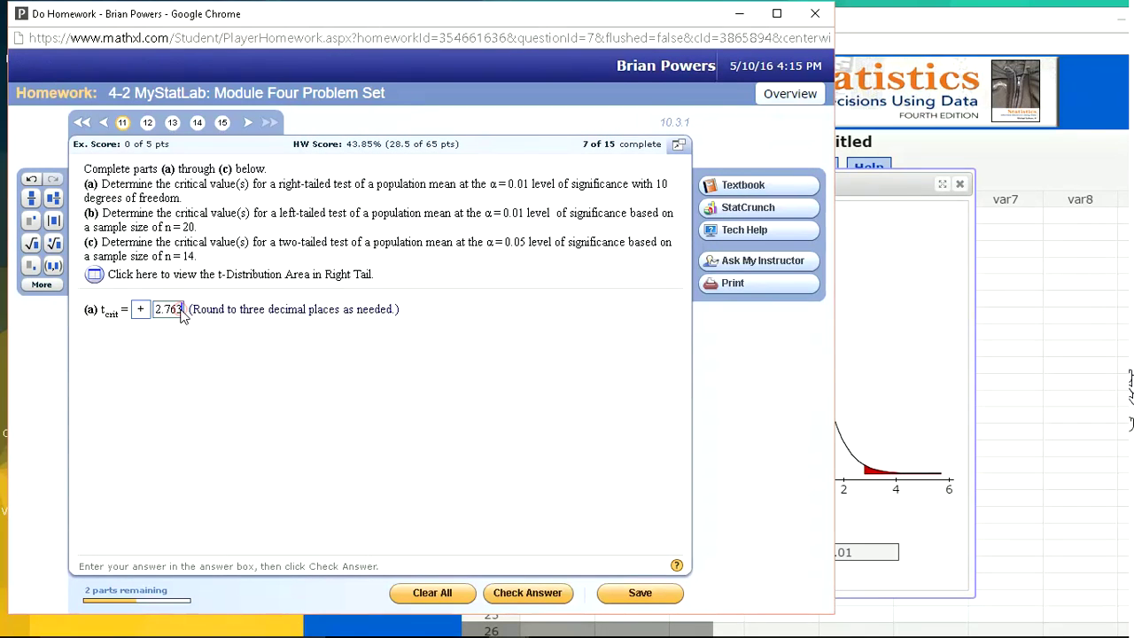
key("BackSpace")
type("4")
key("Return")
key("Return")
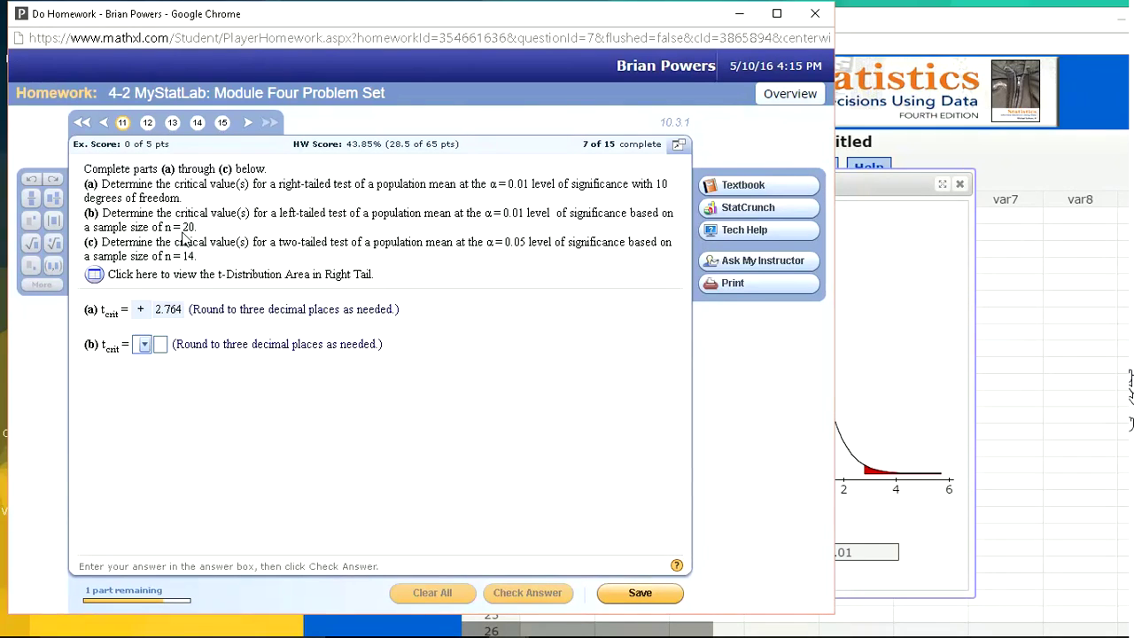
Set StatCrunch's T calculator to 19 degrees of freedom and a left-tail (≤) probability
left_click(947, 430)
left_click(782, 525)
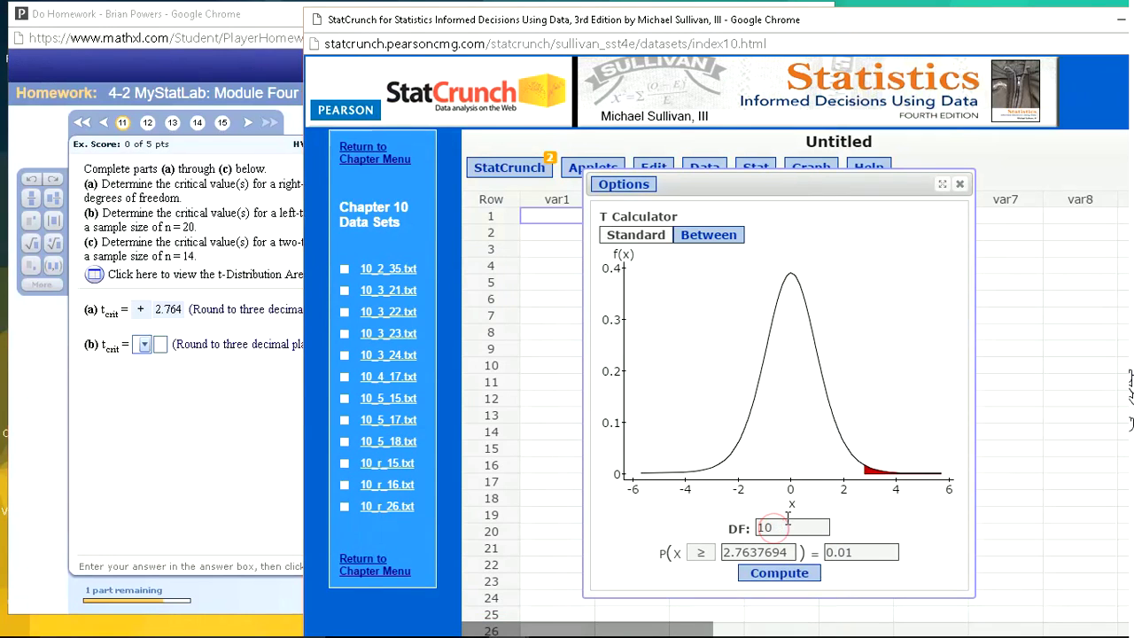
key("BackSpace")
key("BackSpace")
type("1")
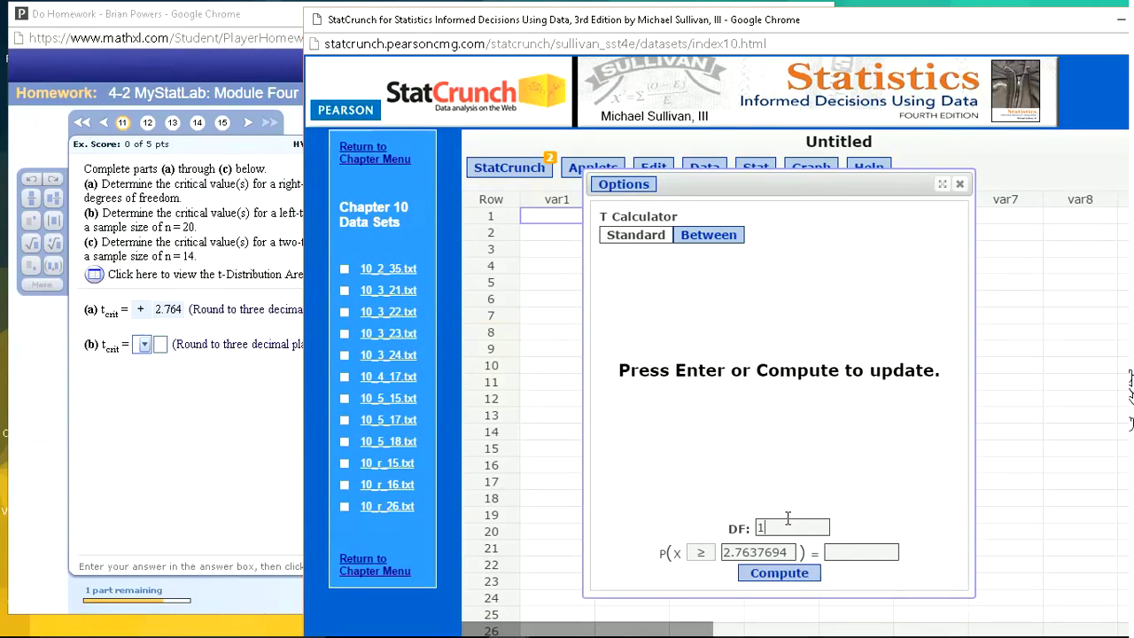
type("9")
left_click(701, 552)
left_click(703, 569)
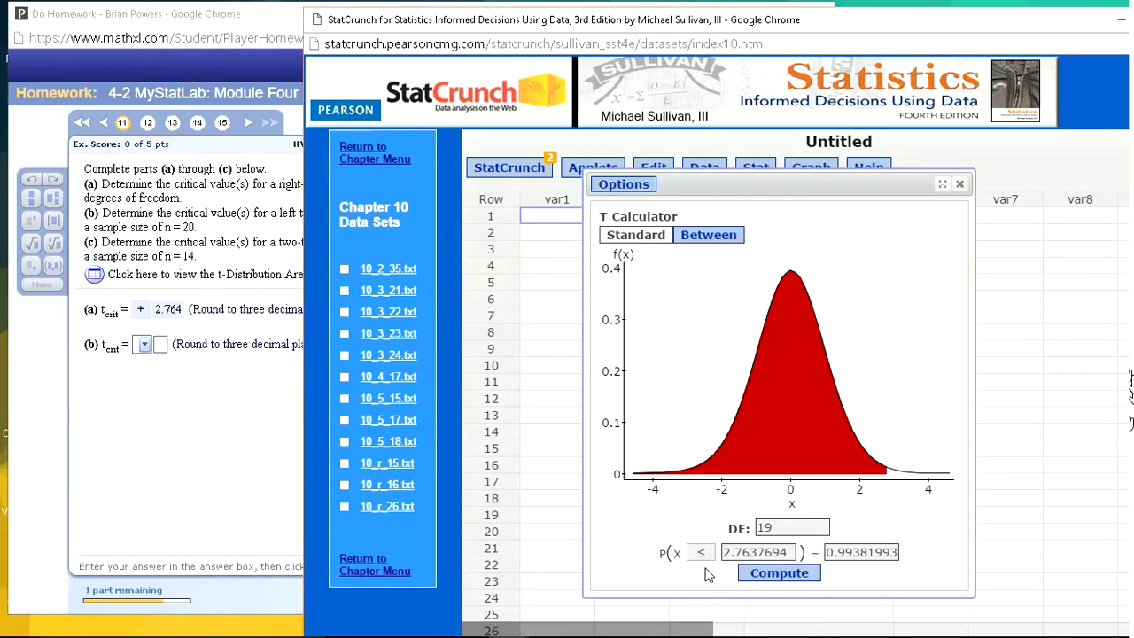
Check part (b)'s significance level in the homework, then compute the T calculator with a probability of .01
left_click(892, 553)
double_click(829, 554)
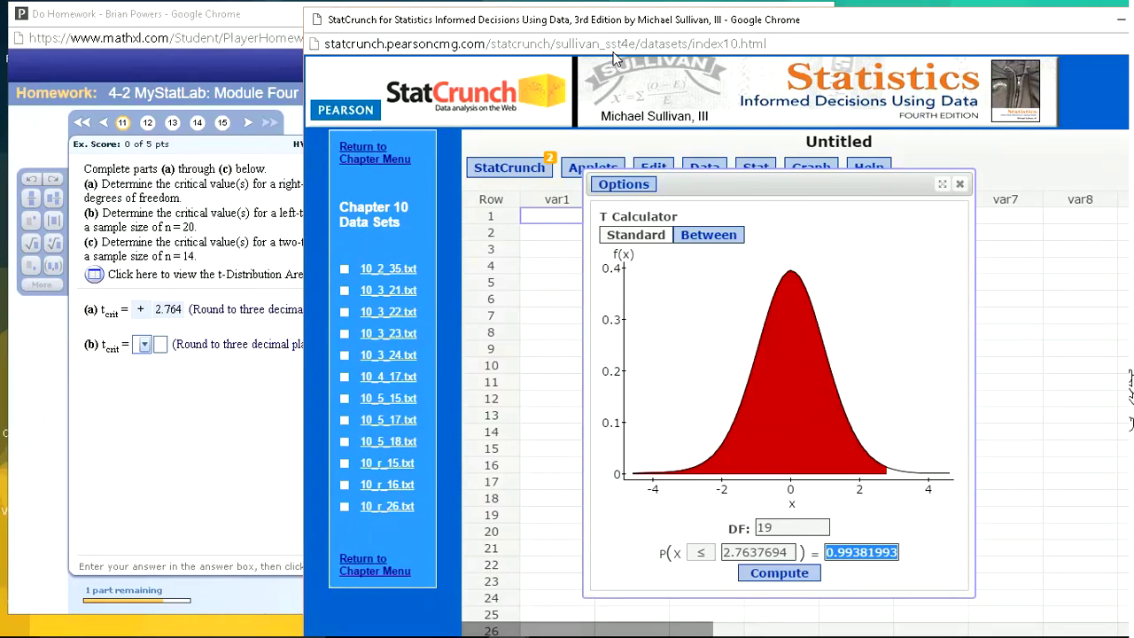
left_click(292, 29)
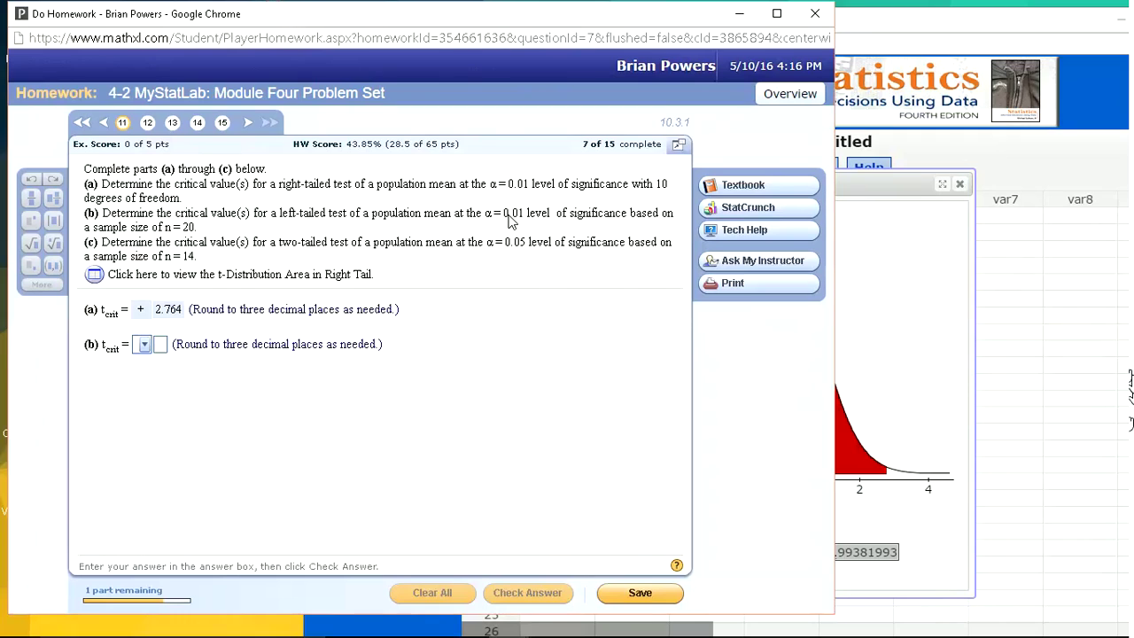
left_click(876, 19)
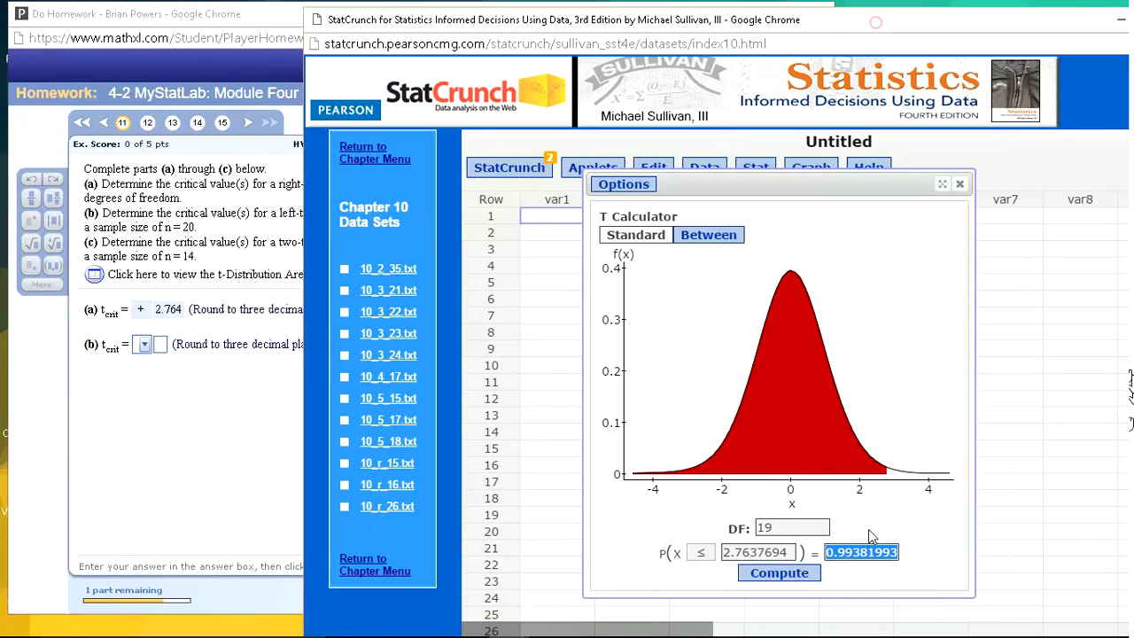
type(".01")
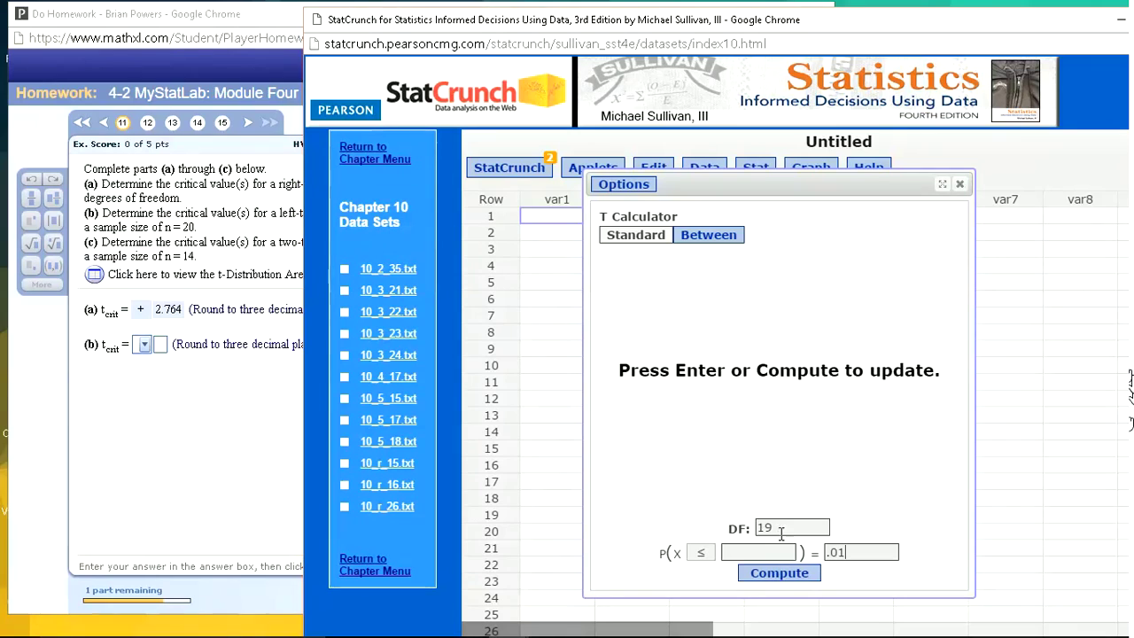
left_click(780, 573)
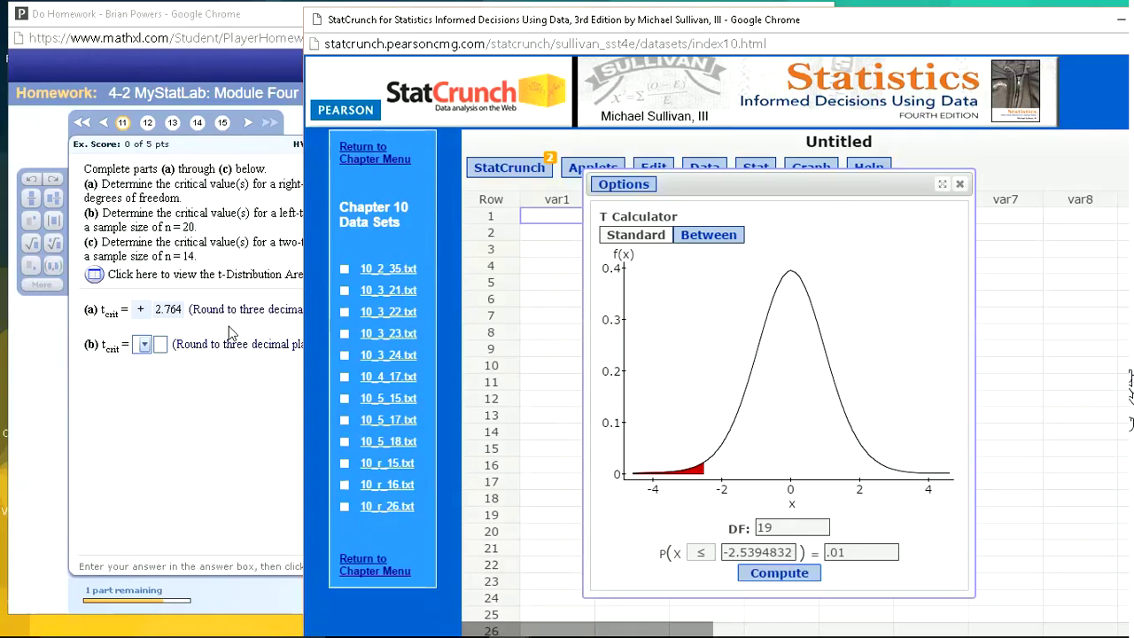
Enter − 2.539 as question 11 part (b)'s critical value, recheck it against the T calculator, and submit it
left_click(144, 344)
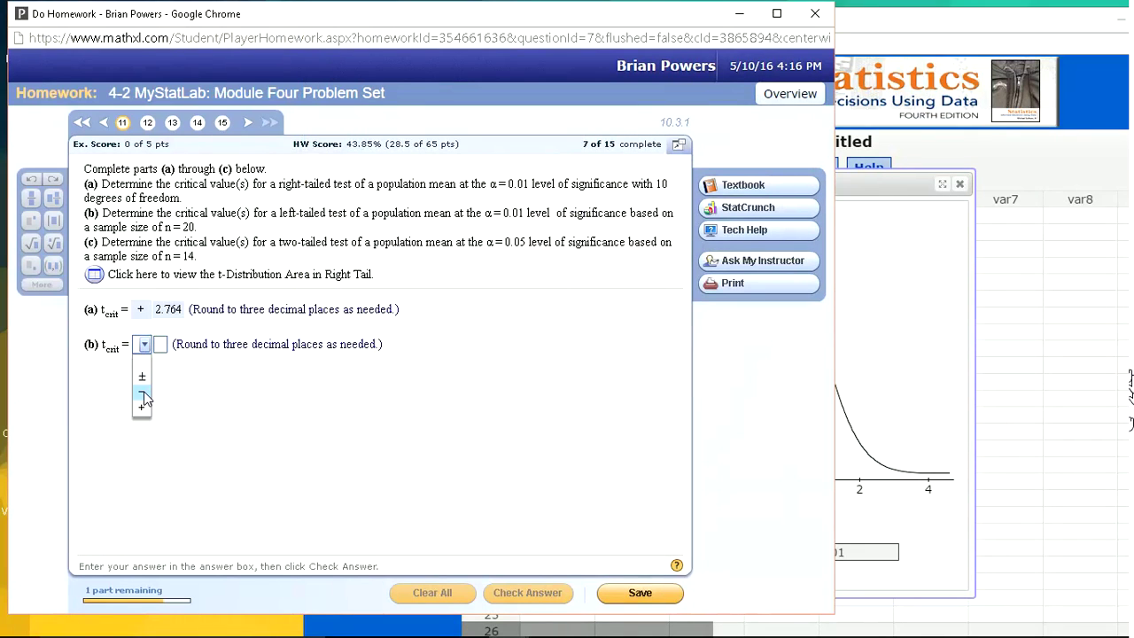
left_click(141, 391)
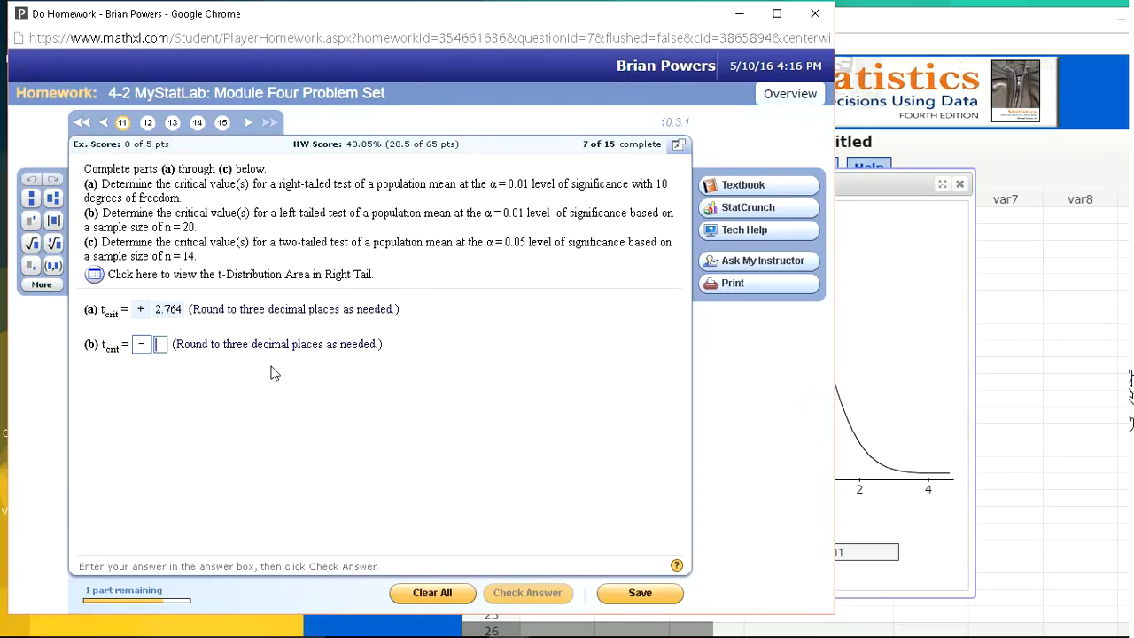
type("2.539")
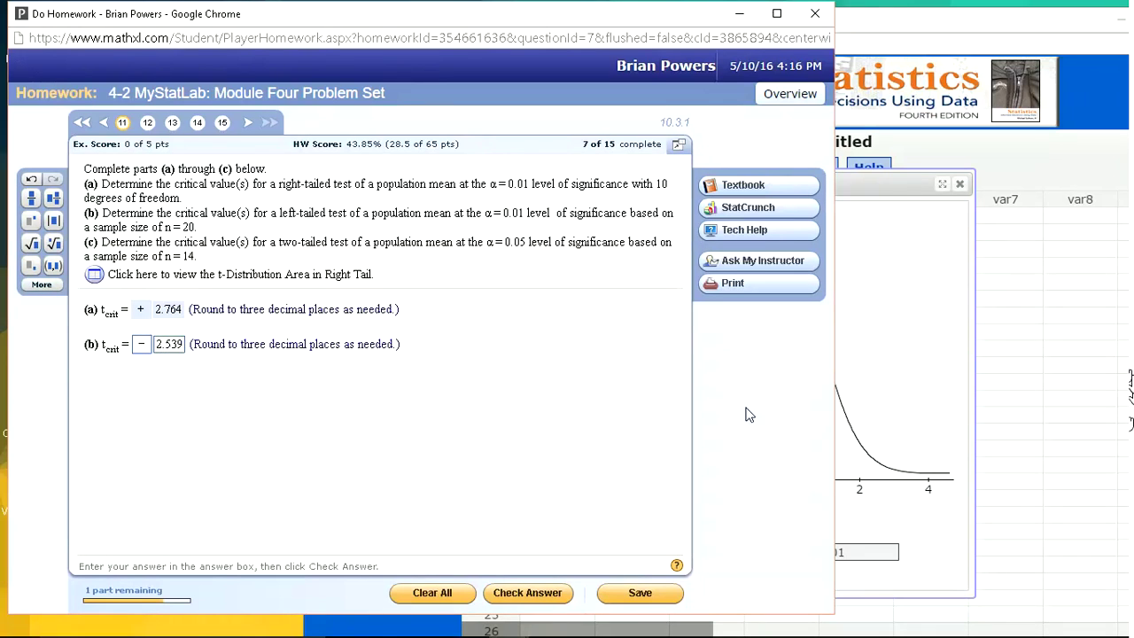
left_click(868, 414)
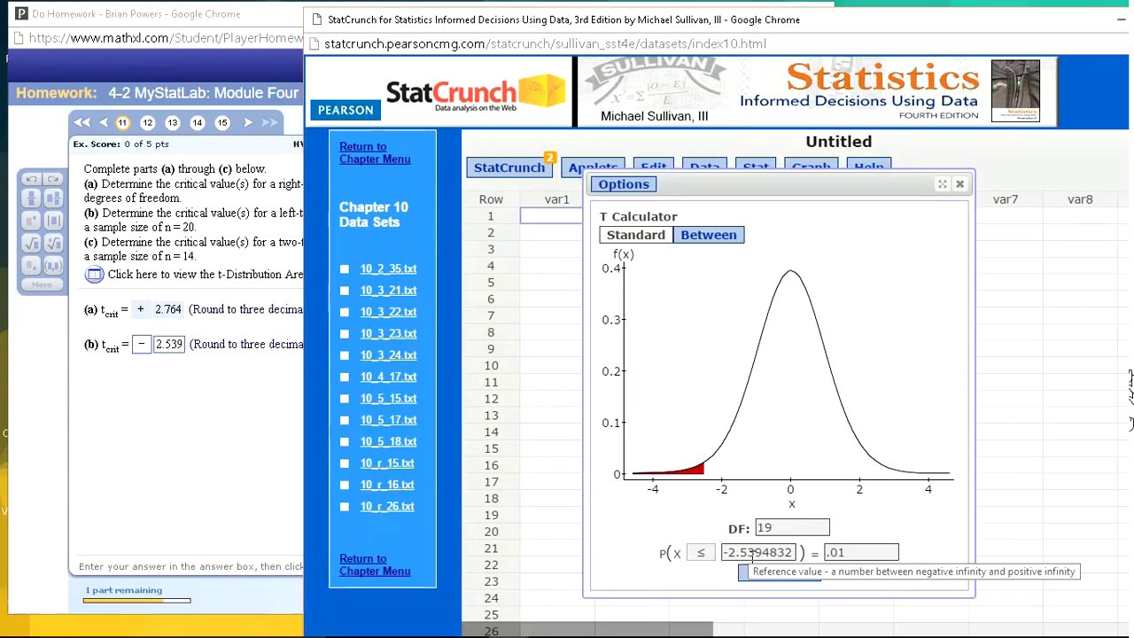
left_click(182, 369)
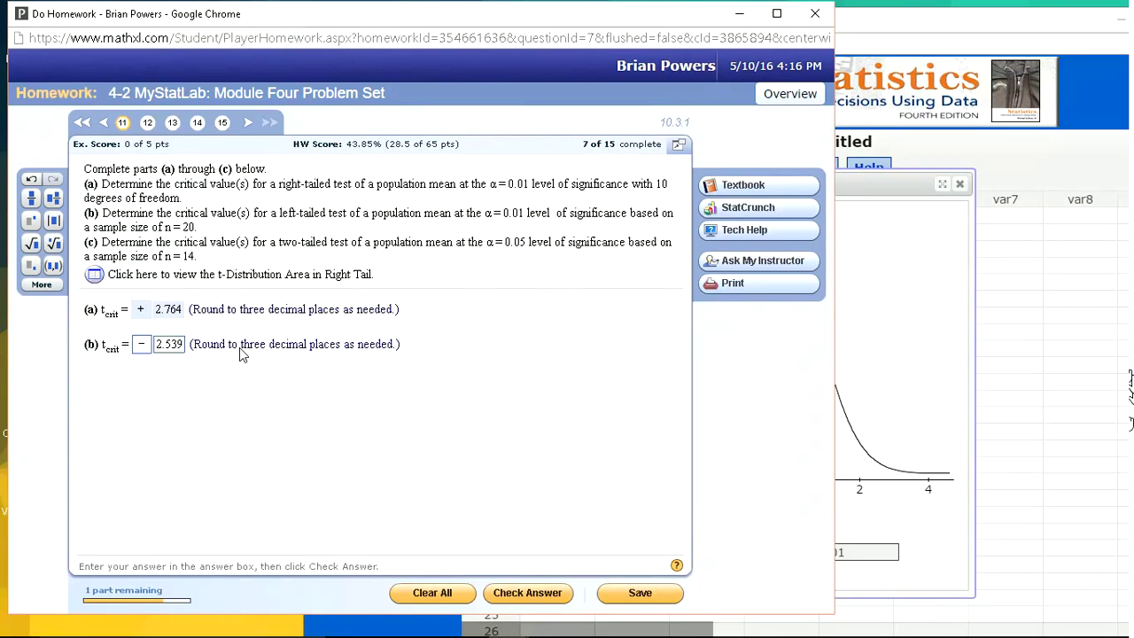
key("Return")
key("Return")
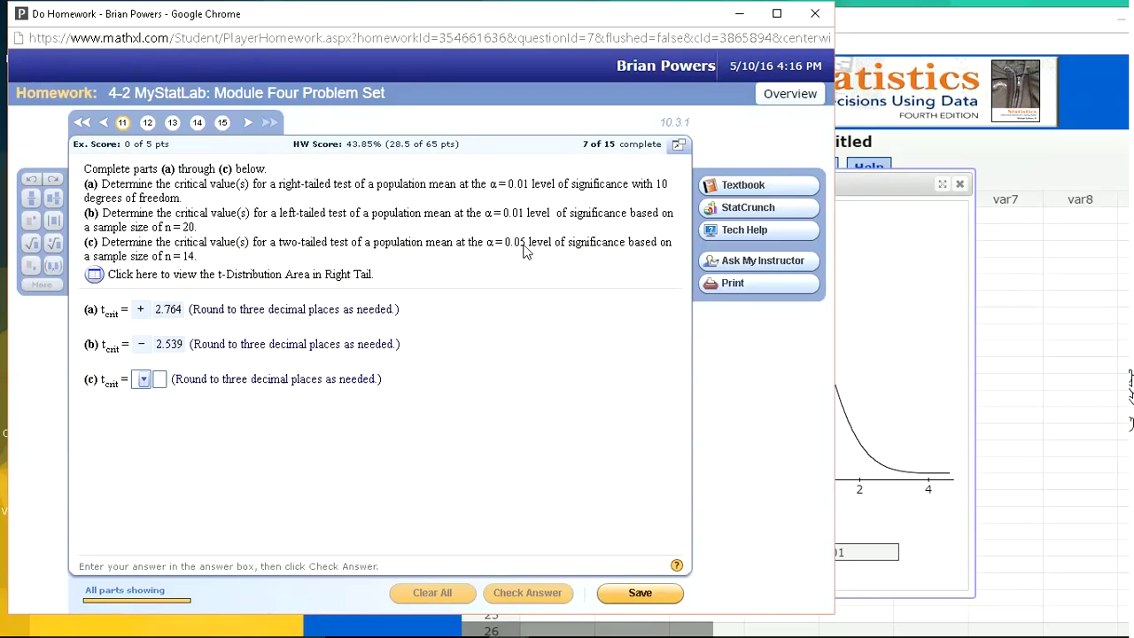
Switch StatCrunch's T calculator to a between probability and set the degrees of freedom to 13
left_click(895, 374)
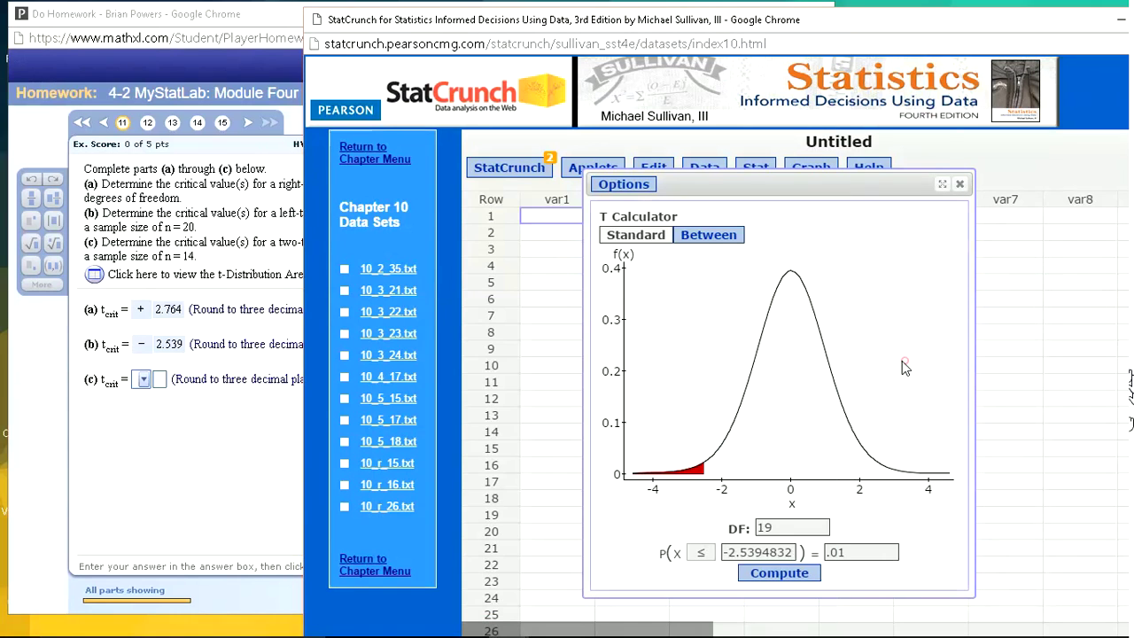
left_click(716, 237)
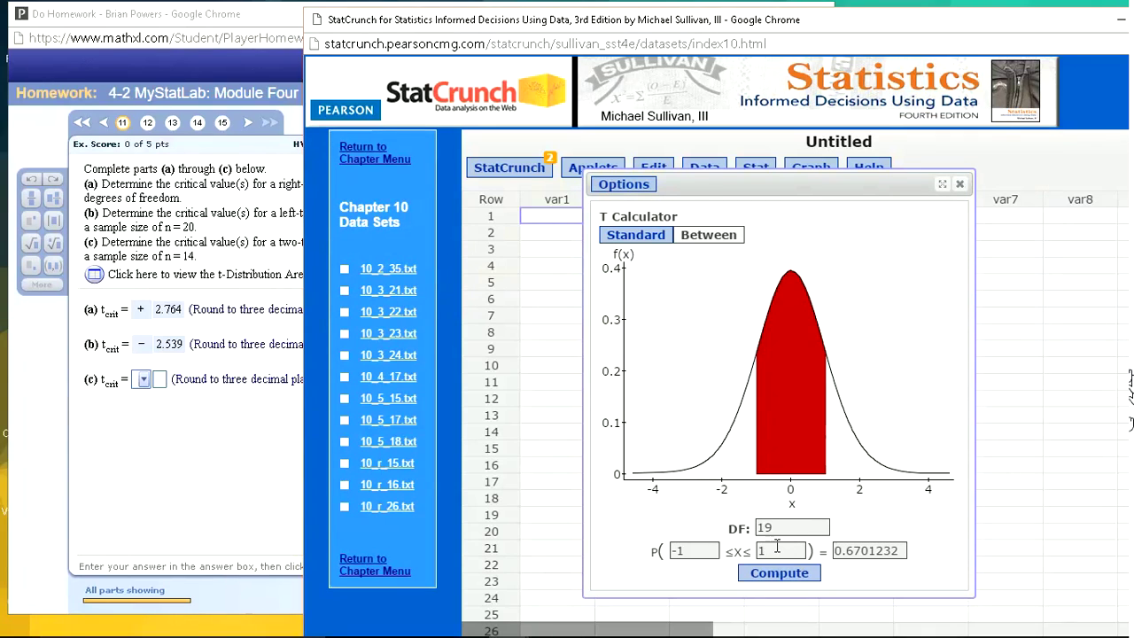
left_click_drag(780, 528, 754, 529)
type("1")
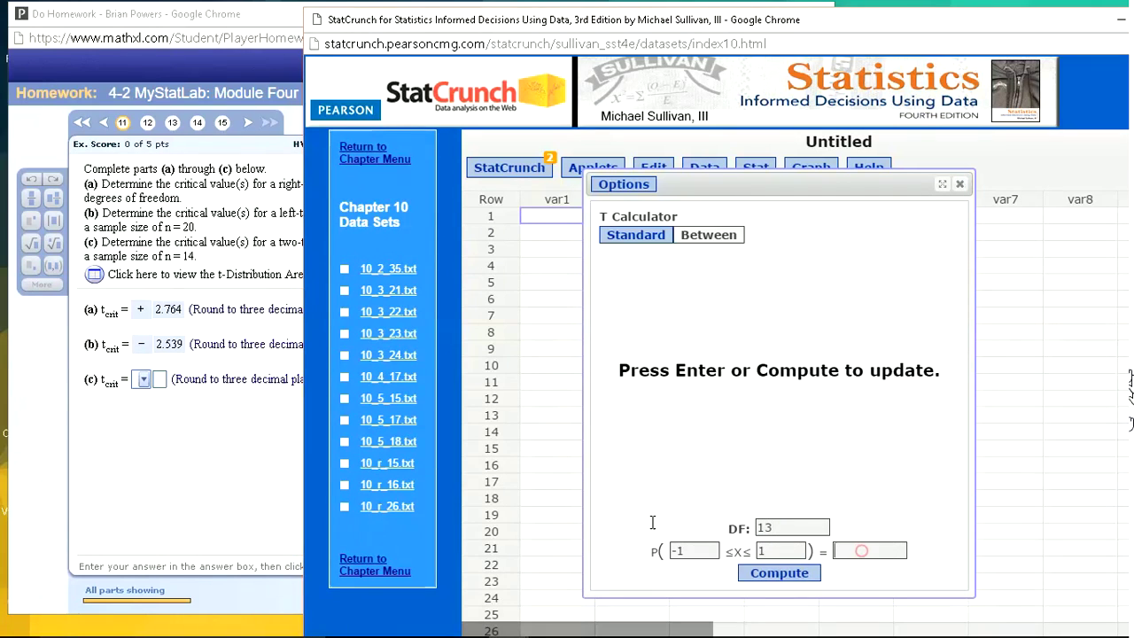
Check part (c)'s significance level in the homework, then compute the T calculator with a between probability of .95
left_click(216, 452)
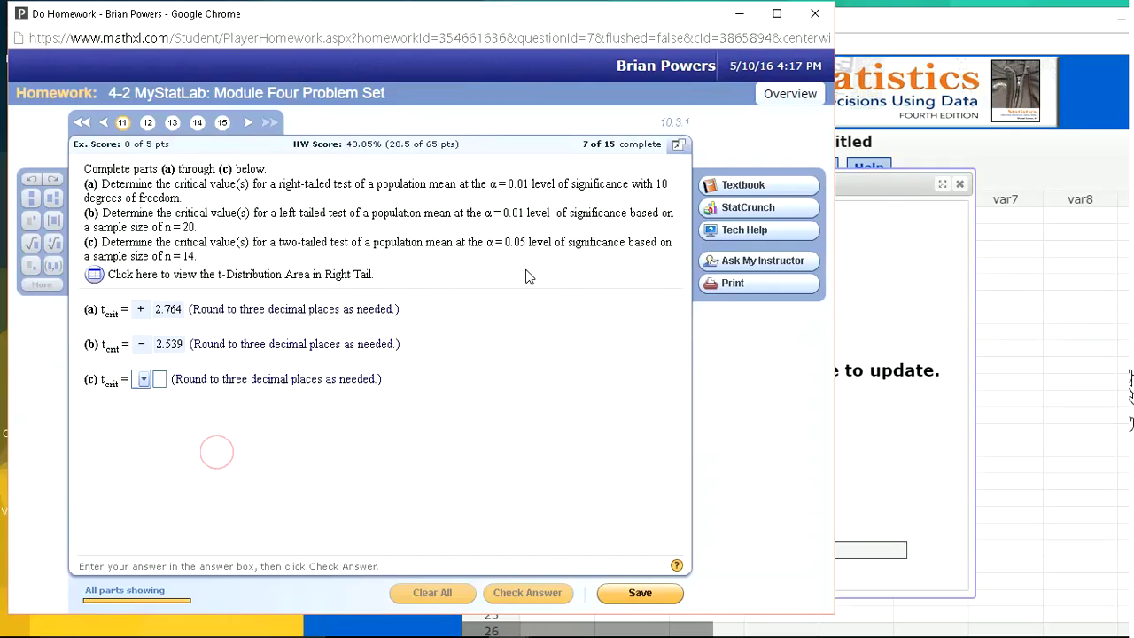
left_click(911, 483)
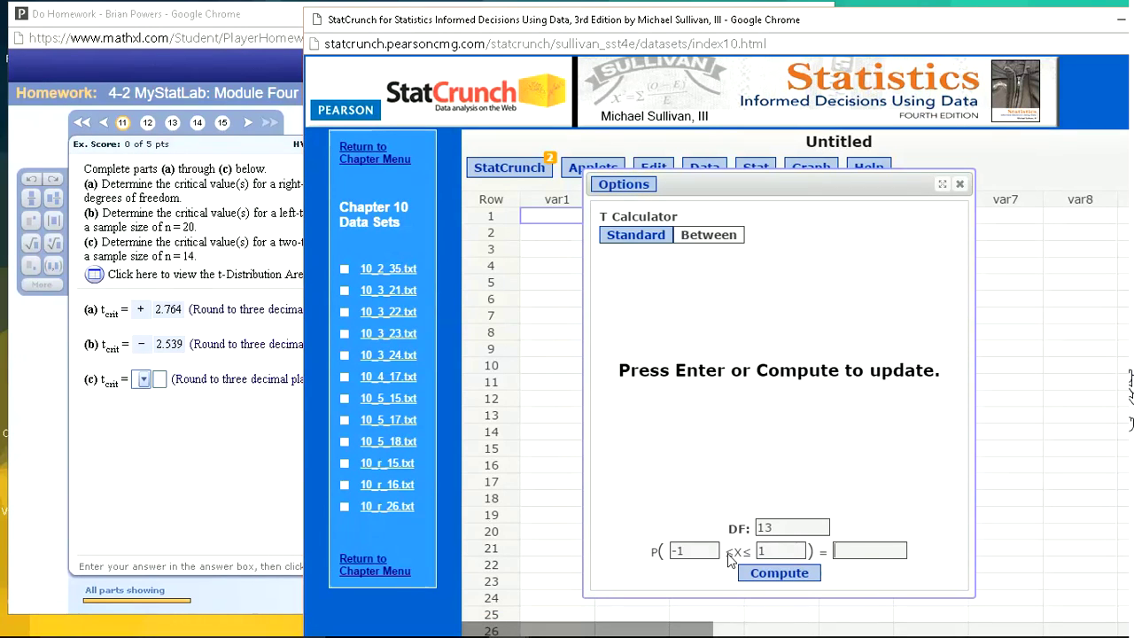
left_click(210, 492)
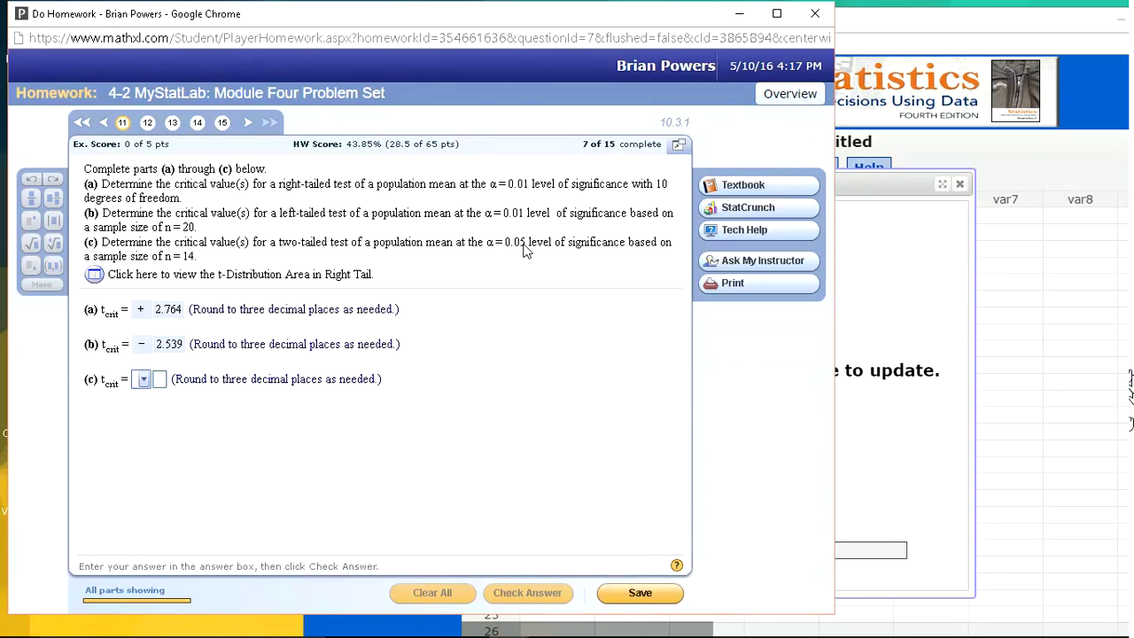
left_click(875, 555)
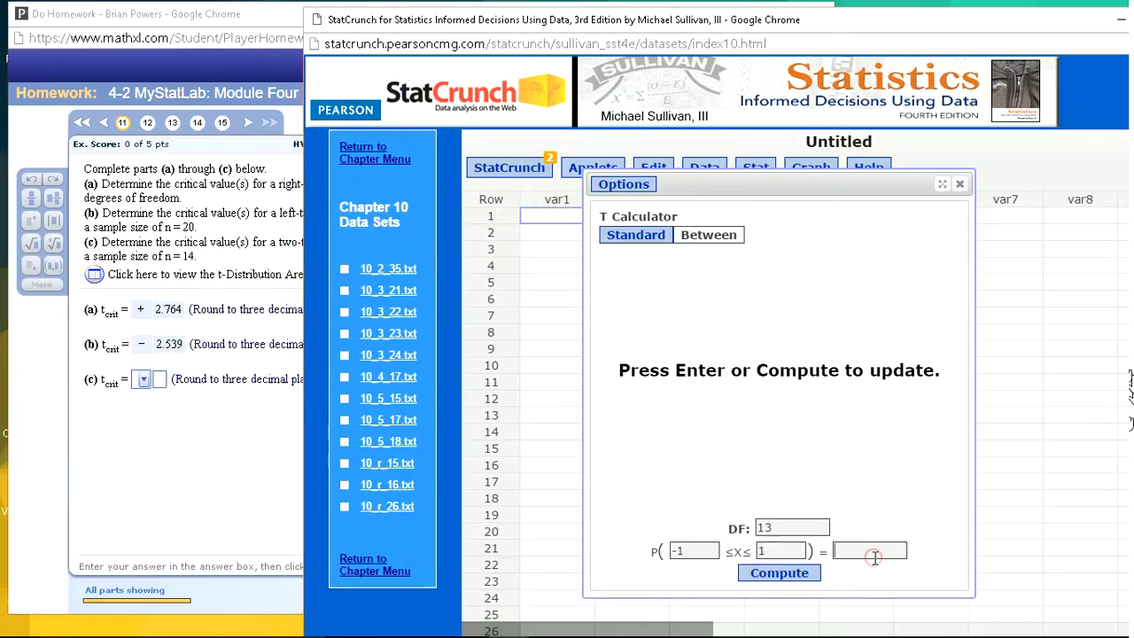
type(".95")
left_click(784, 576)
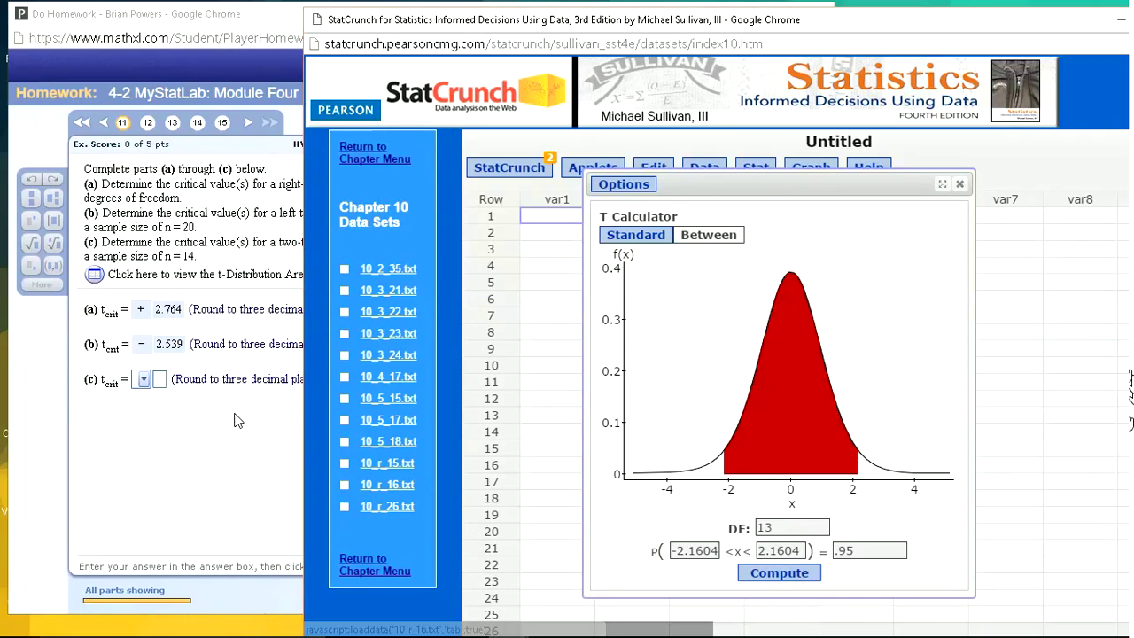
Enter ± 2.160 as question 11 part (c)'s critical value, checking it against the T calculator, and submit it
left_click(140, 382)
left_click(140, 381)
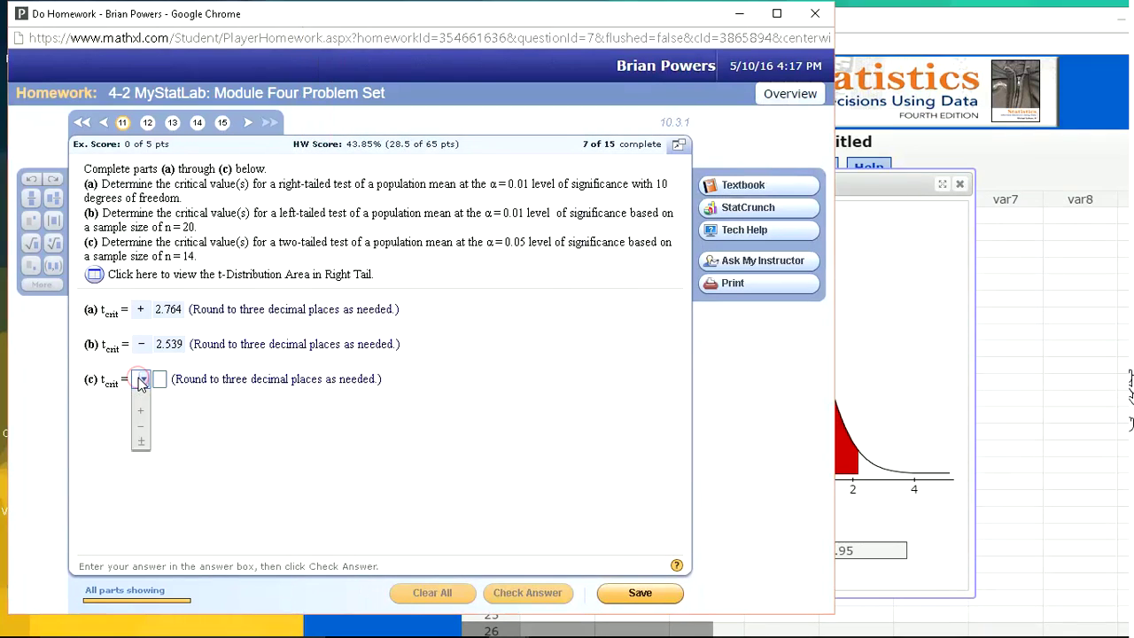
left_click(141, 443)
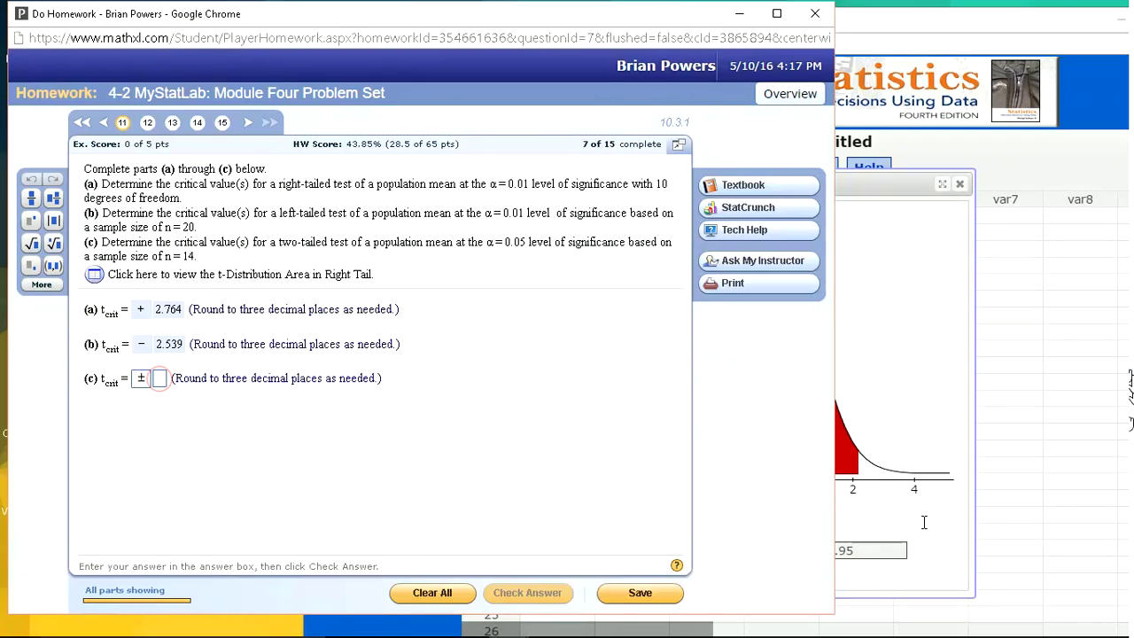
left_click(889, 527)
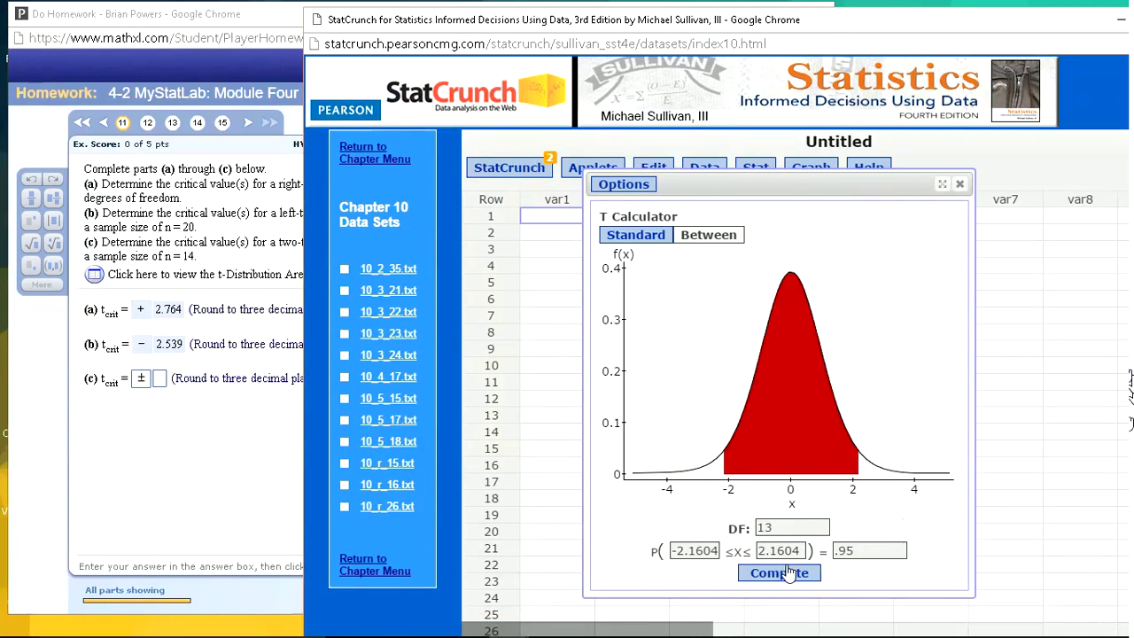
left_click(168, 387)
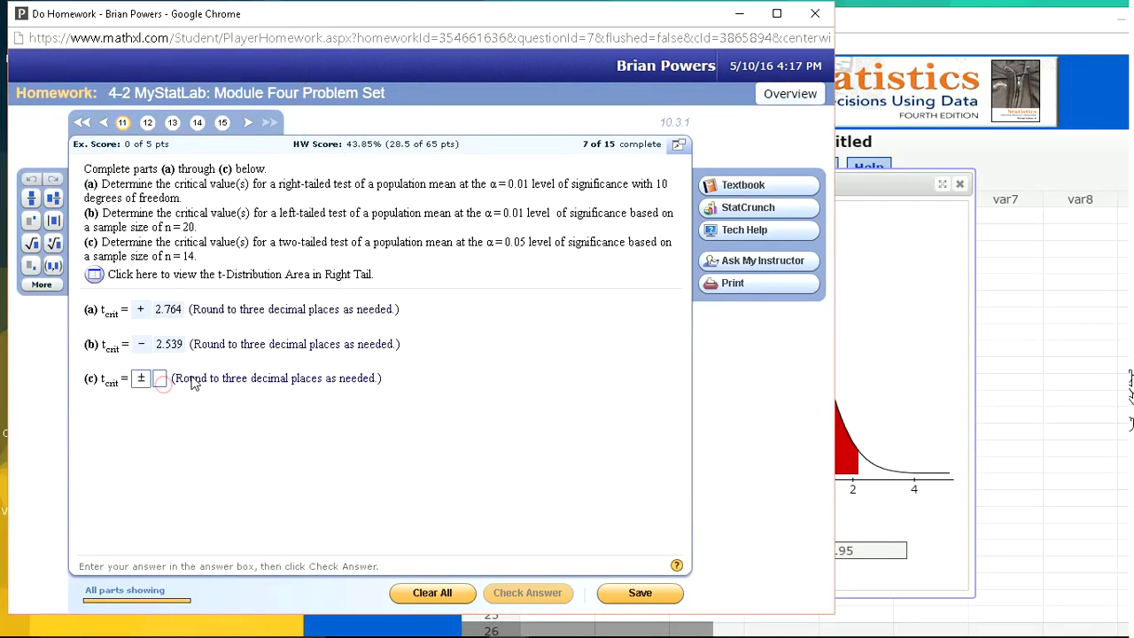
type("2.1")
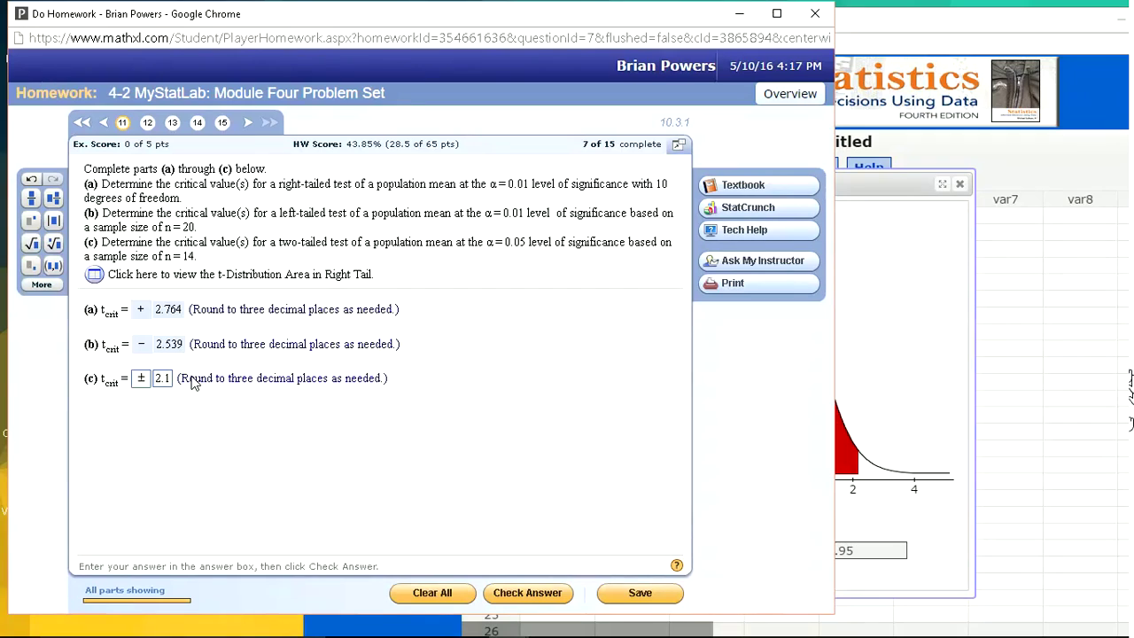
type("60")
key("Return")
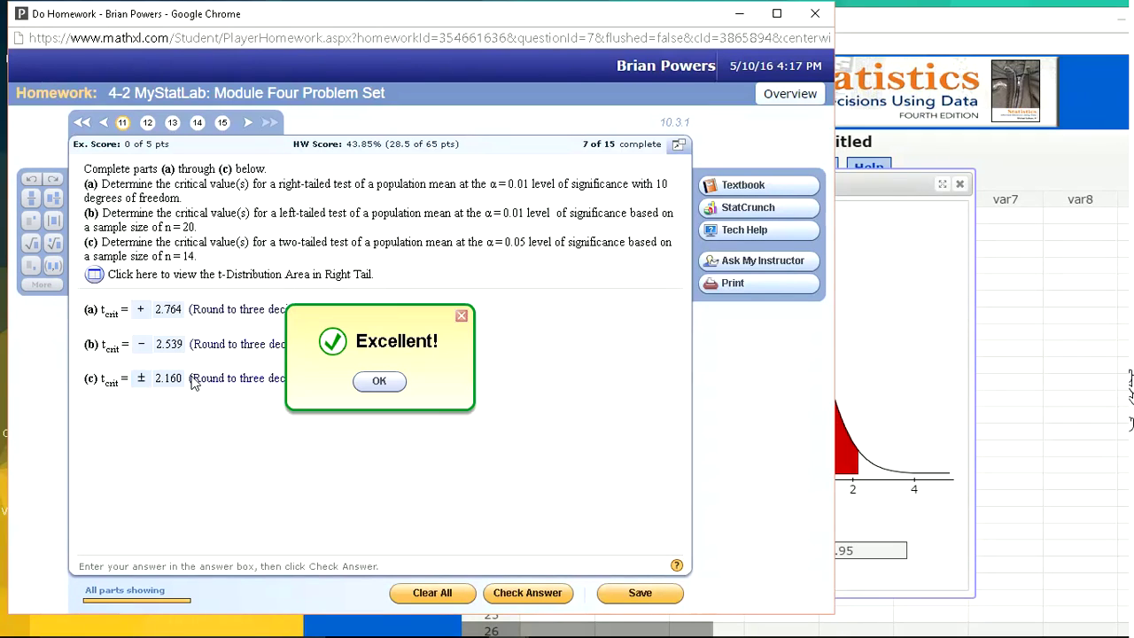
key("Return")
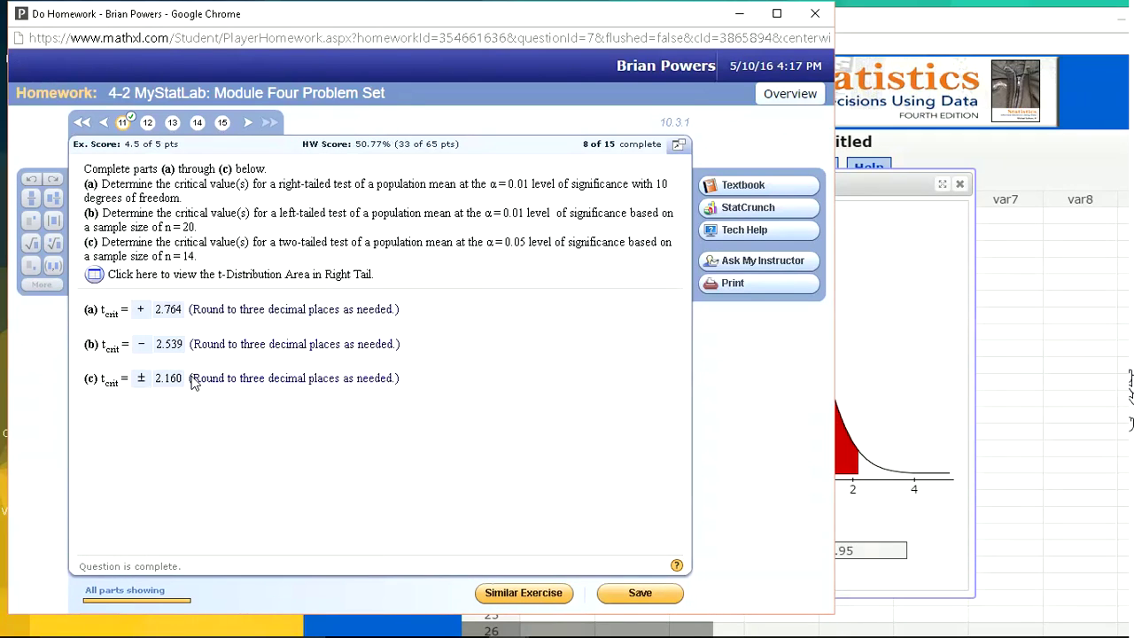
Open homework question 12, then replace StatCrunch's T calculator with a one-sample T test from summary data
left_click(149, 124)
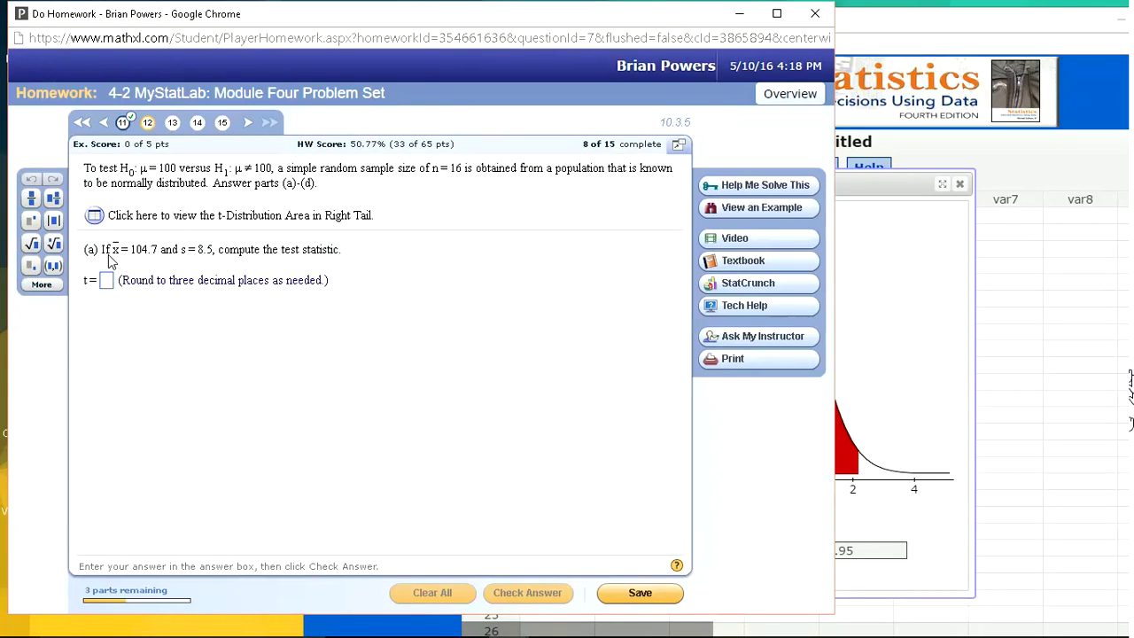
left_click(885, 191)
left_click(959, 184)
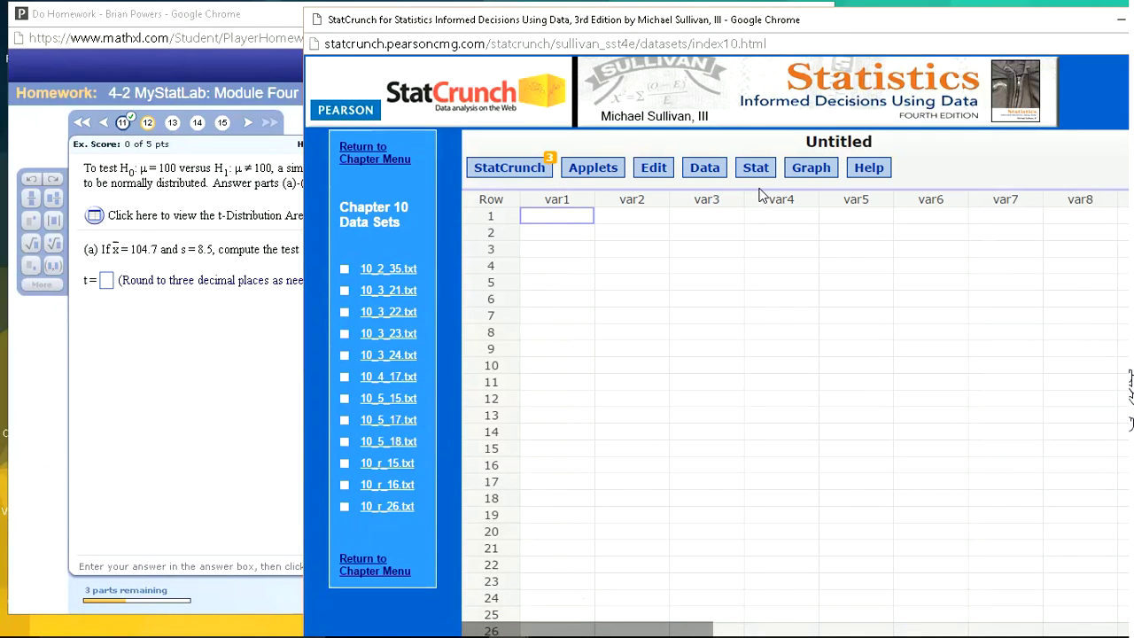
left_click(753, 170)
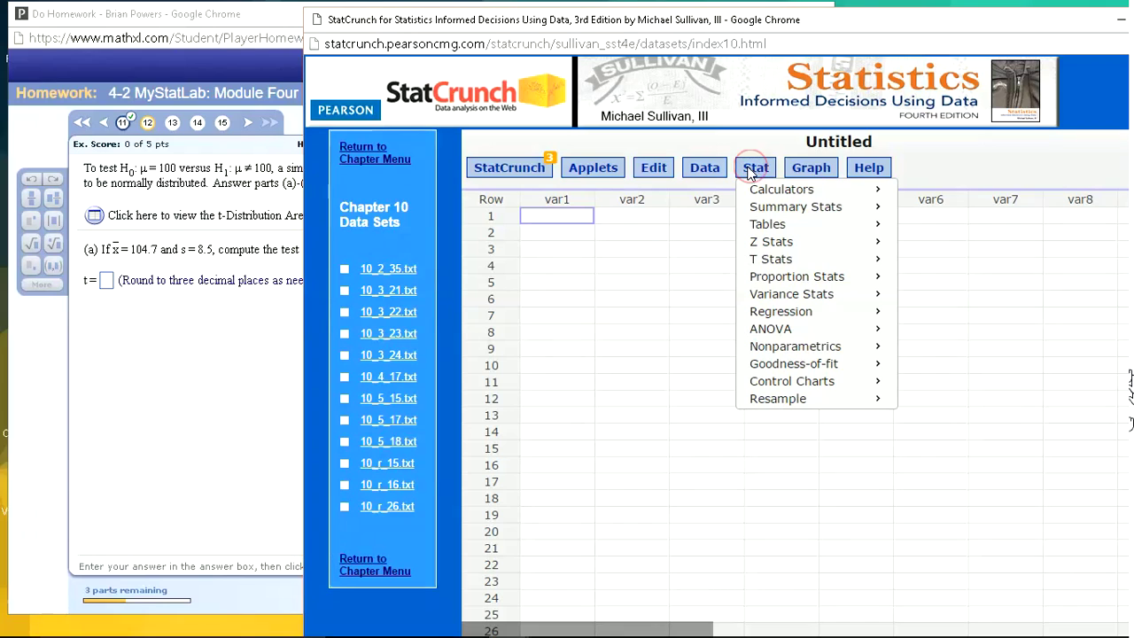
mouse_move(769, 261)
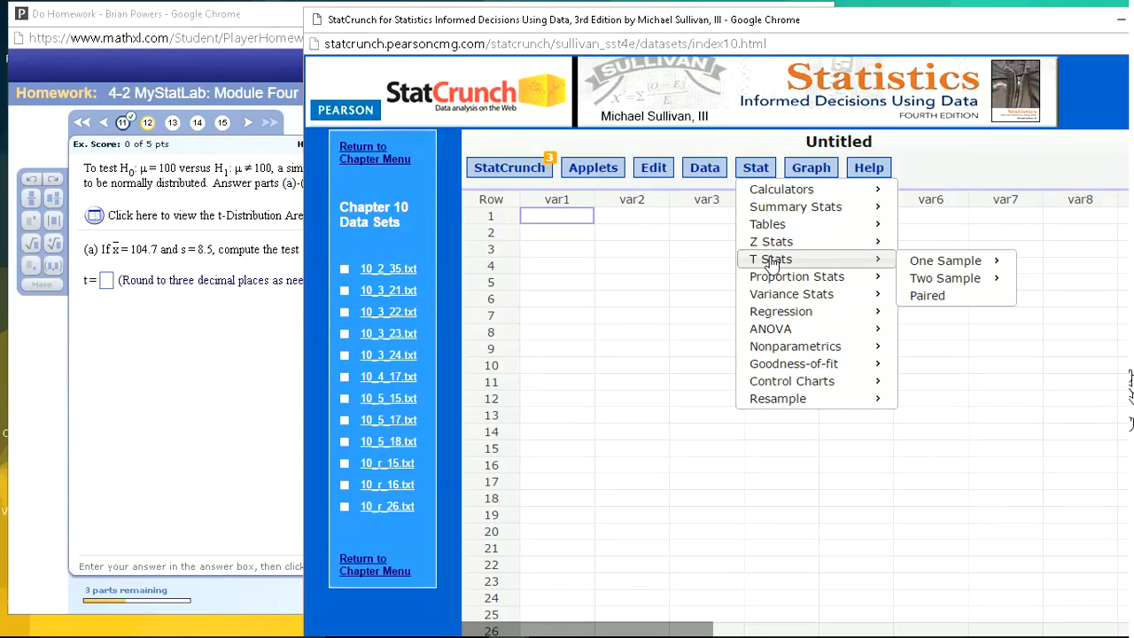
mouse_move(944, 260)
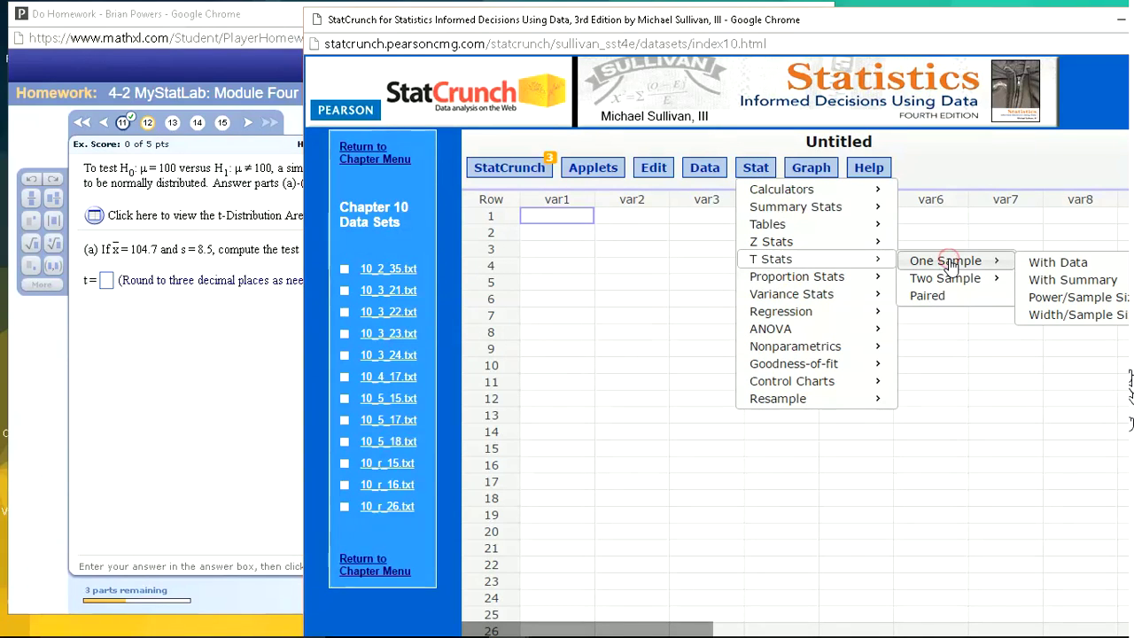
left_click(1073, 280)
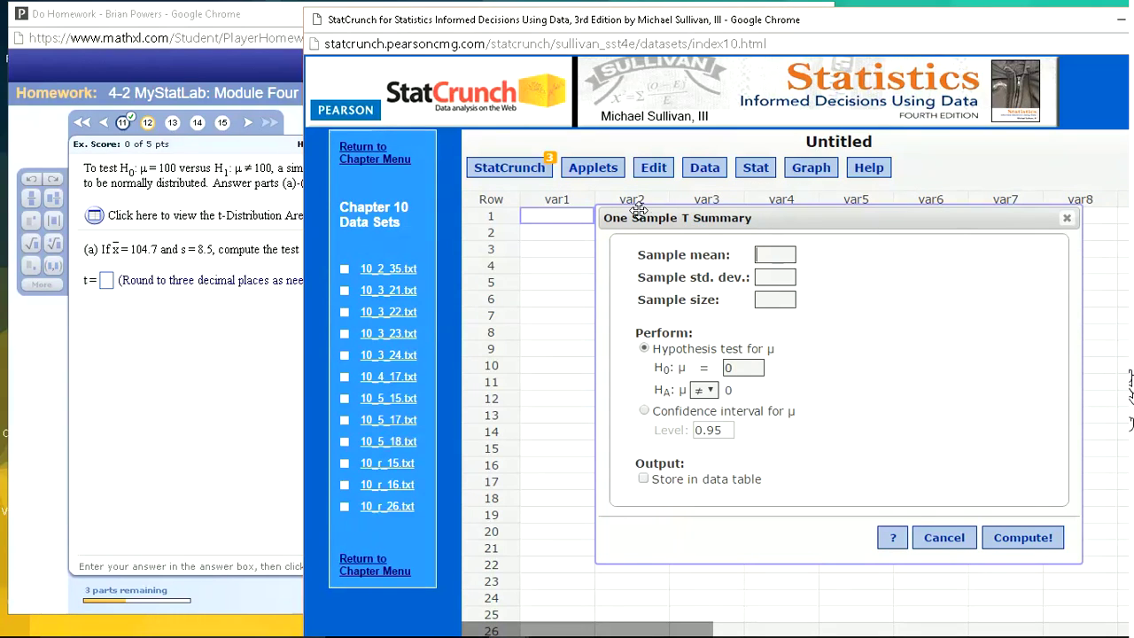
Reposition the StatCrunch window and the One Sample T Summary dialog so question 12's text stays readable
left_click_drag(535, 29, 724, 33)
left_click_drag(535, 29, 439, 216)
left_click_drag(803, 403, 690, 351)
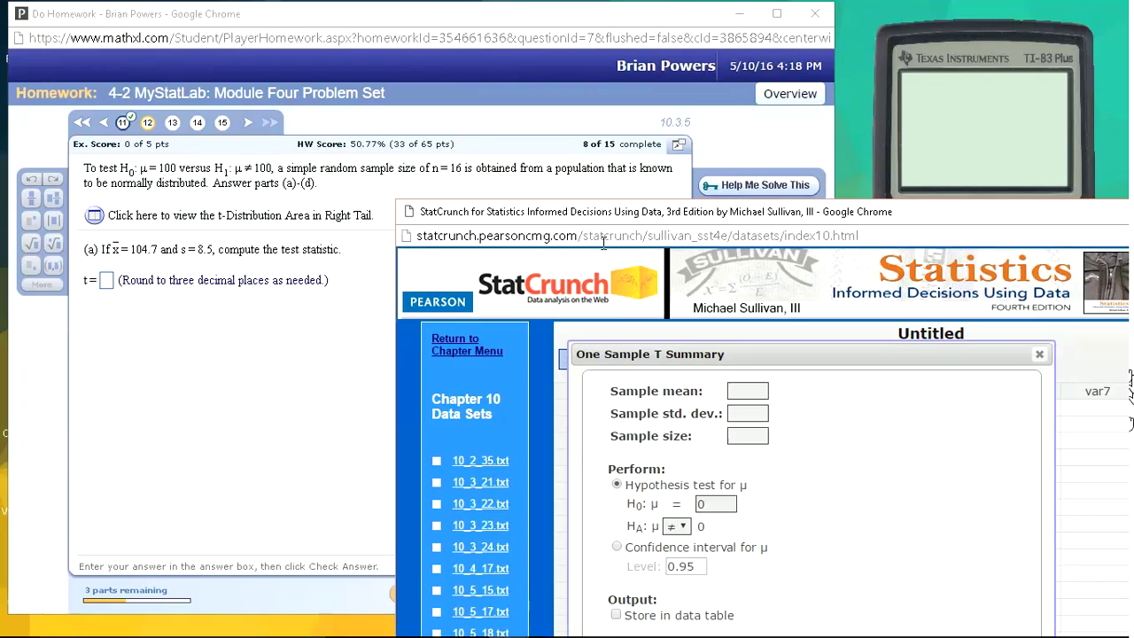
Set the sample mean to 104.7, standard deviation to 8.5, sample size to 16 and the null hypothesis mean to 100
left_click(736, 391)
type("104.7")
left_click(748, 413)
left_click(747, 435)
type("16")
left_click(713, 504)
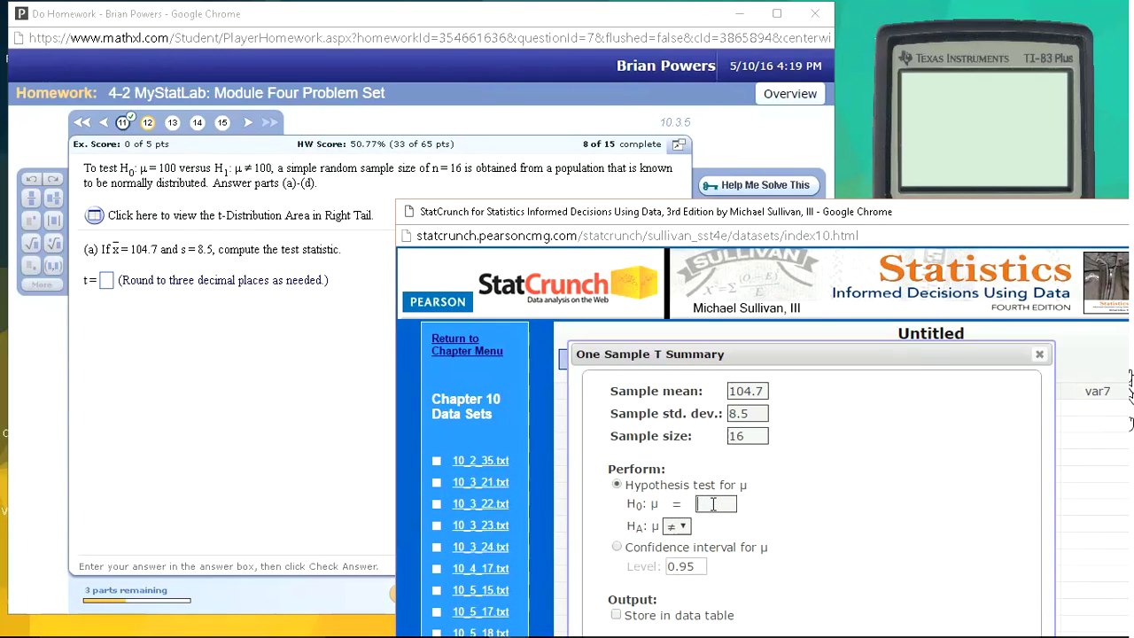
type("100")
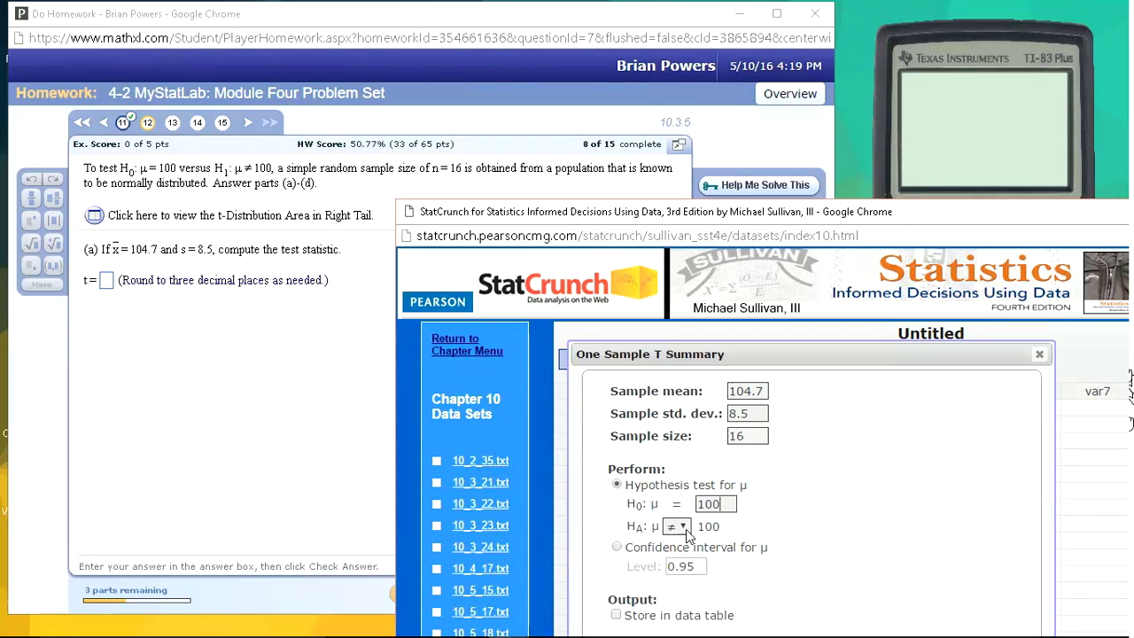
Move the StatCrunch window back up, then compute the one-sample T test and reposition its results window
left_click(802, 213)
left_click_drag(802, 213, 795, 21)
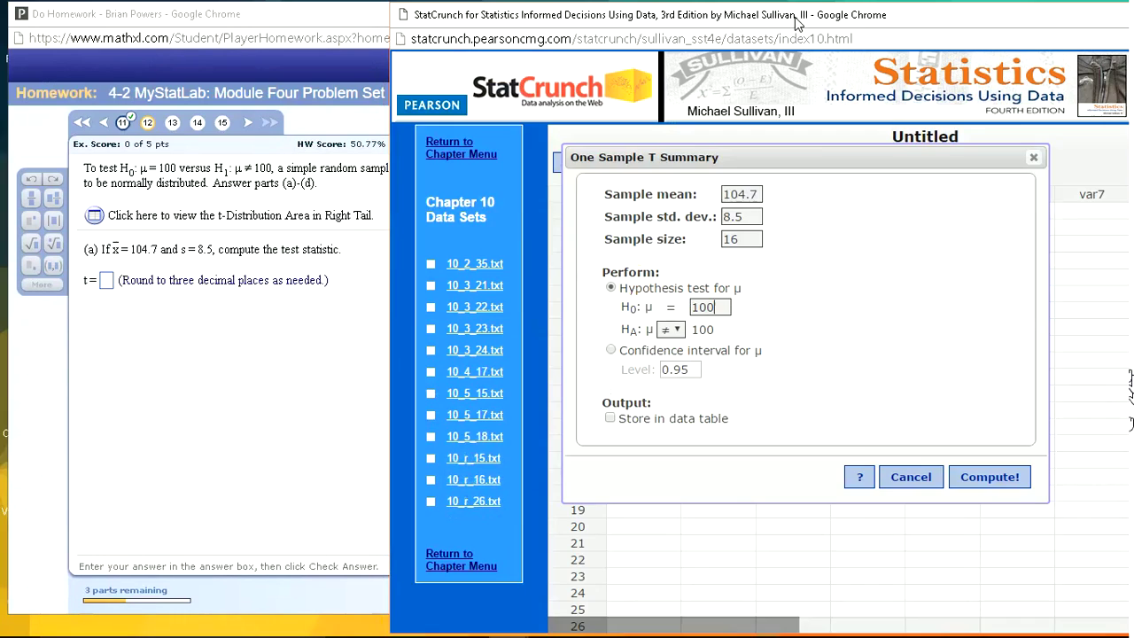
left_click(992, 478)
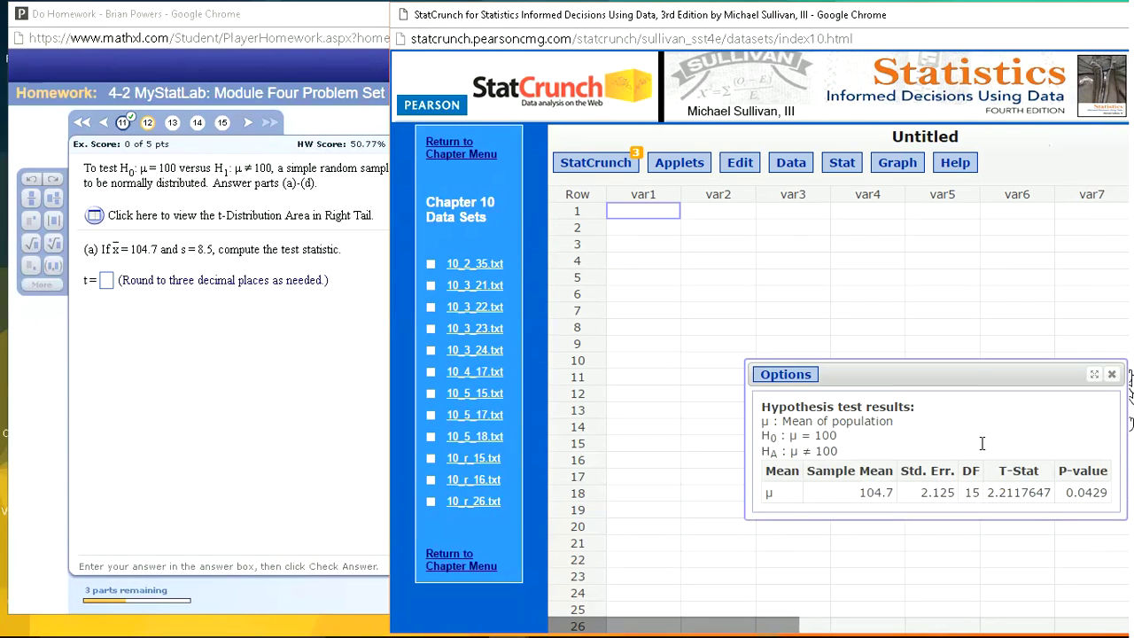
left_click_drag(973, 372, 777, 251)
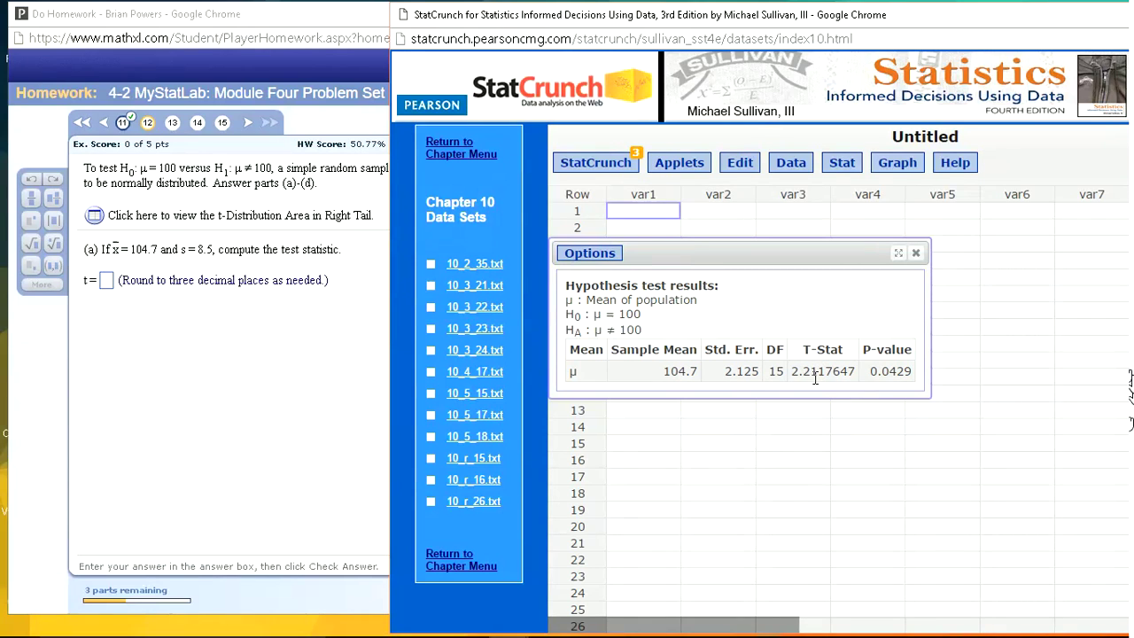
Try 2.112 as the test statistic for question 12 part (a) in the homework window
left_click(108, 280)
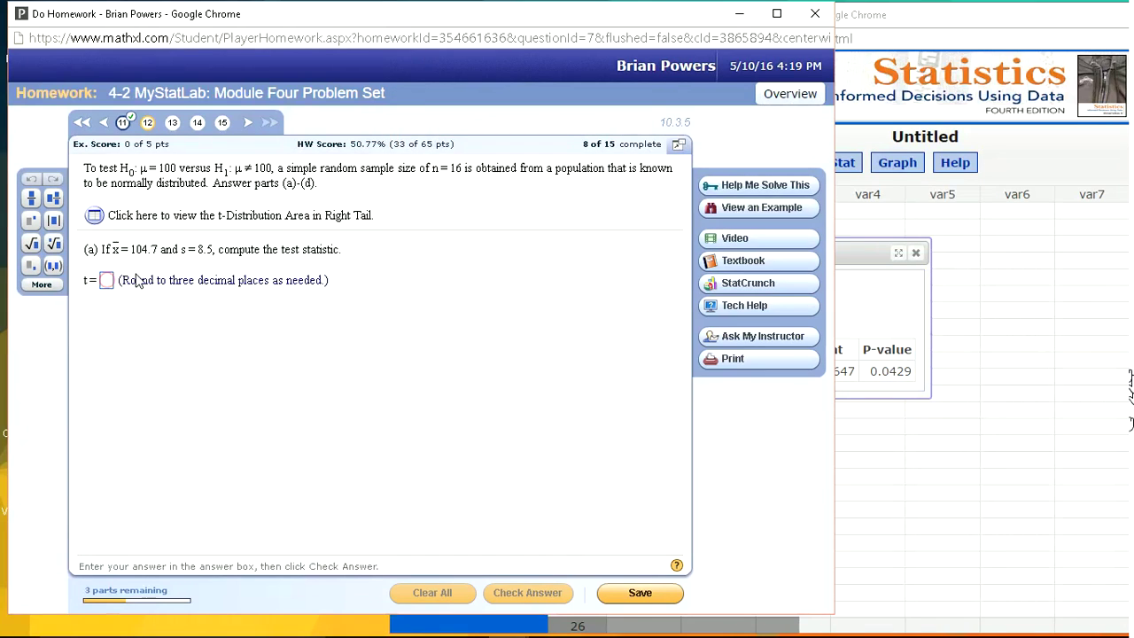
type("2.112")
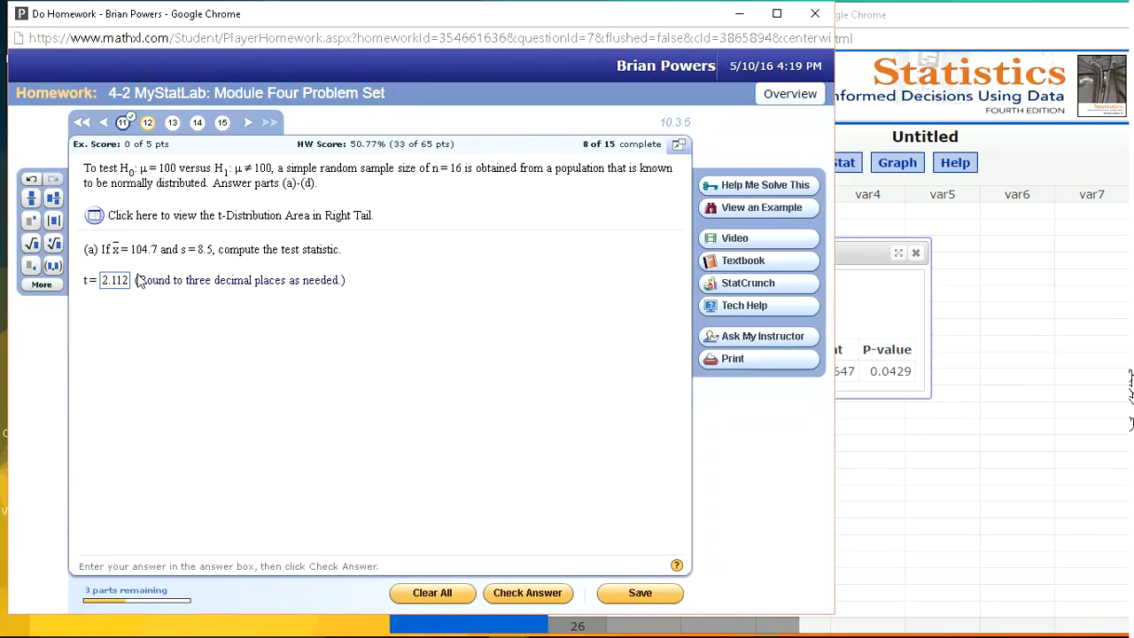
key("Return")
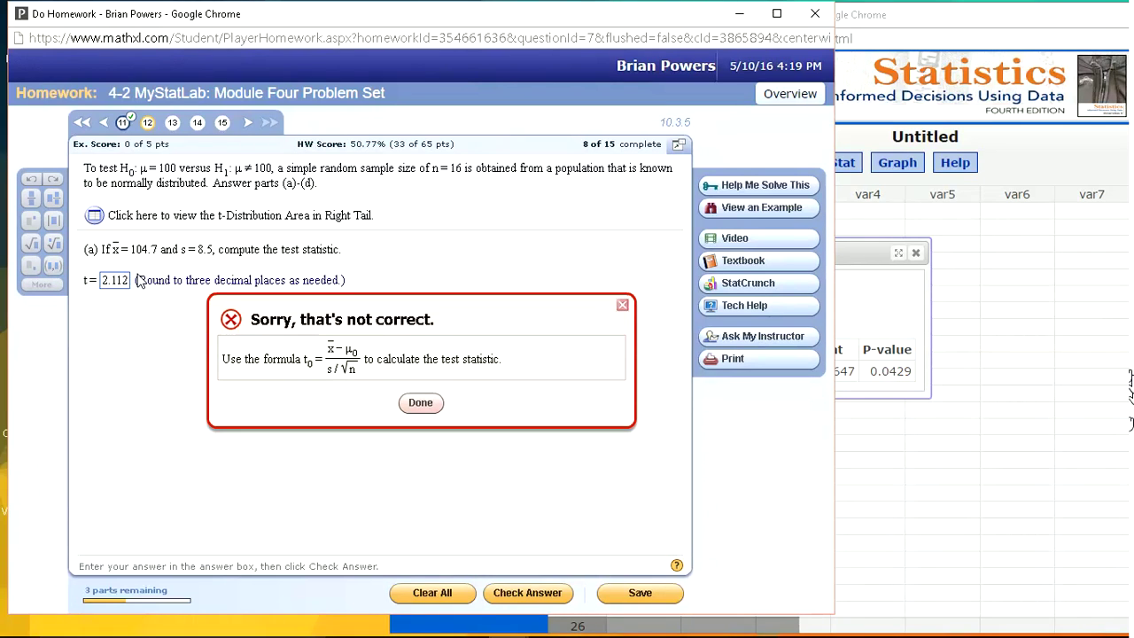
key("Return")
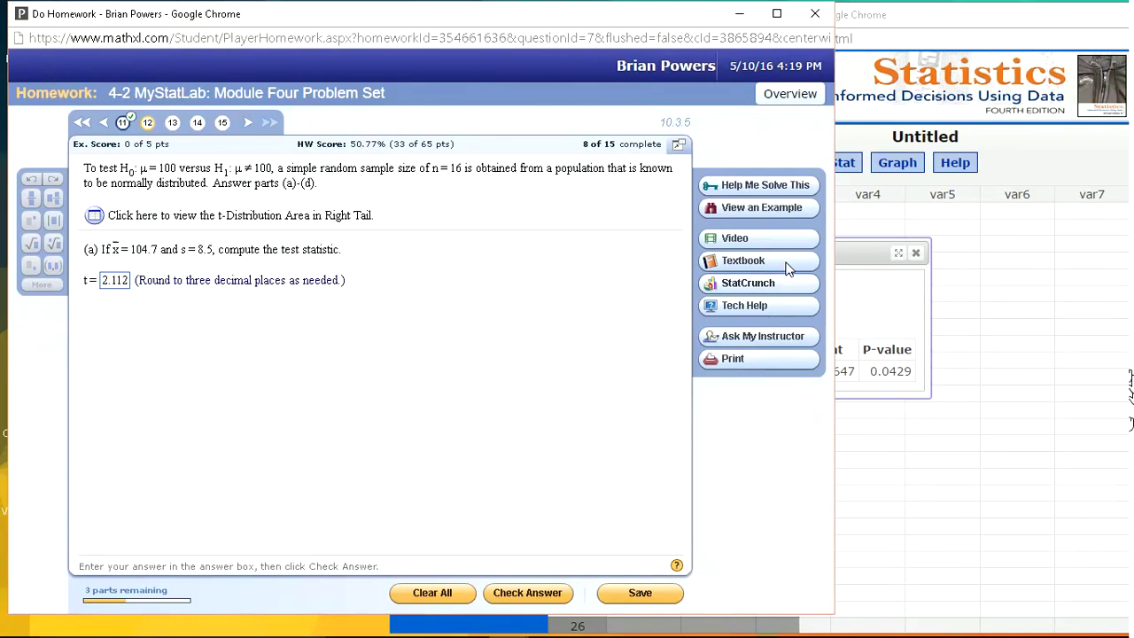
Recheck the T-Stat in StatCrunch, correct the part (a) test statistic to 2.212 and submit it
left_click(855, 250)
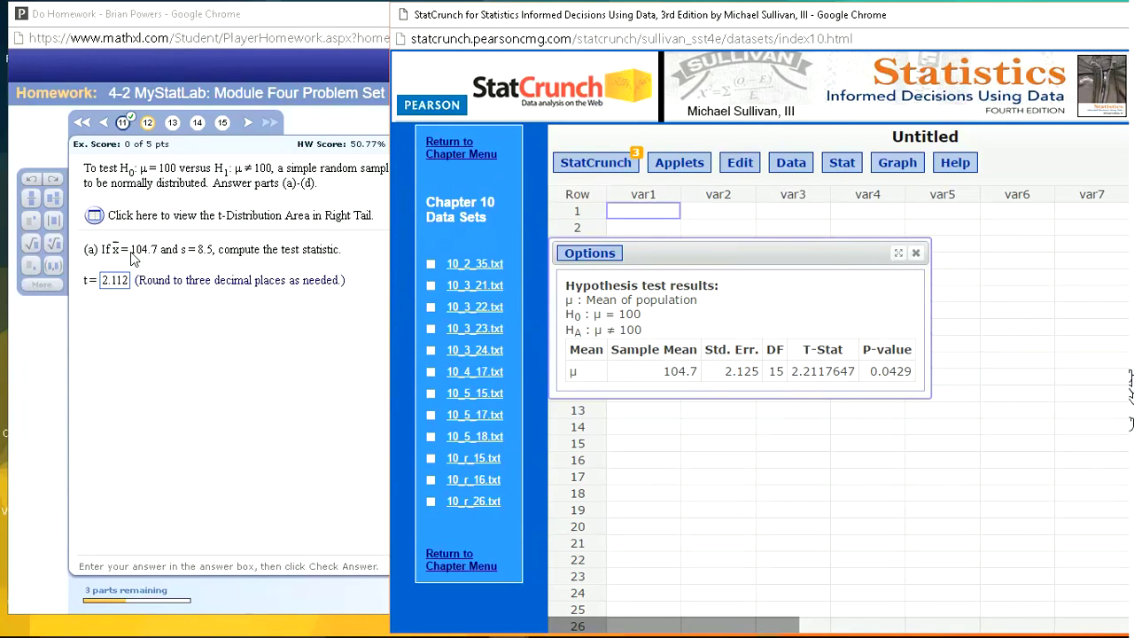
left_click(115, 288)
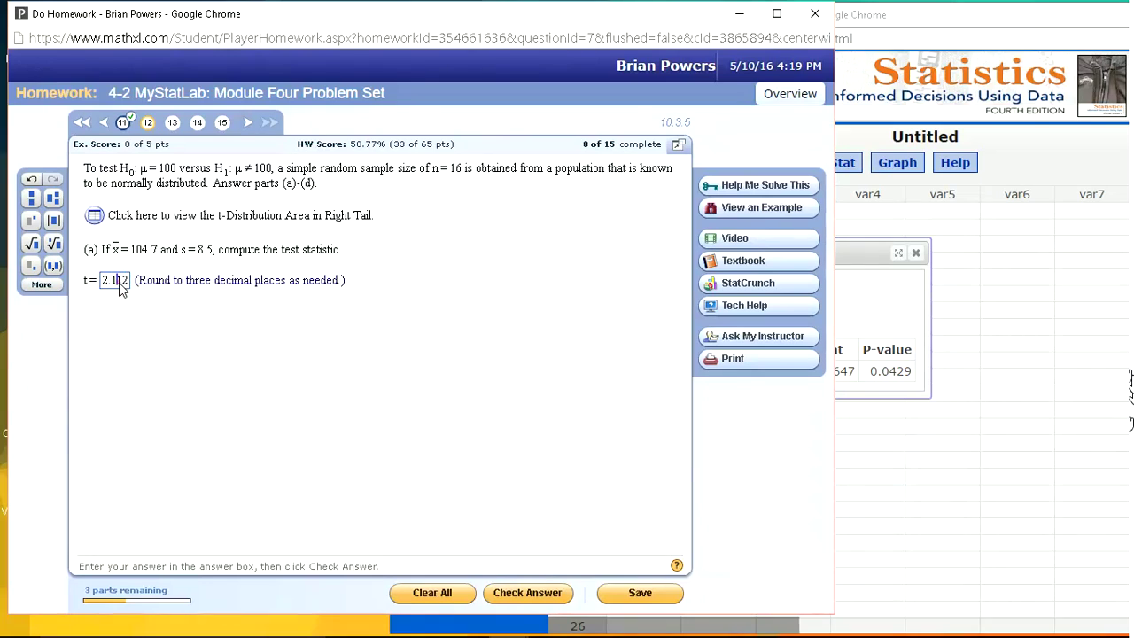
key("BackSpace")
type("2")
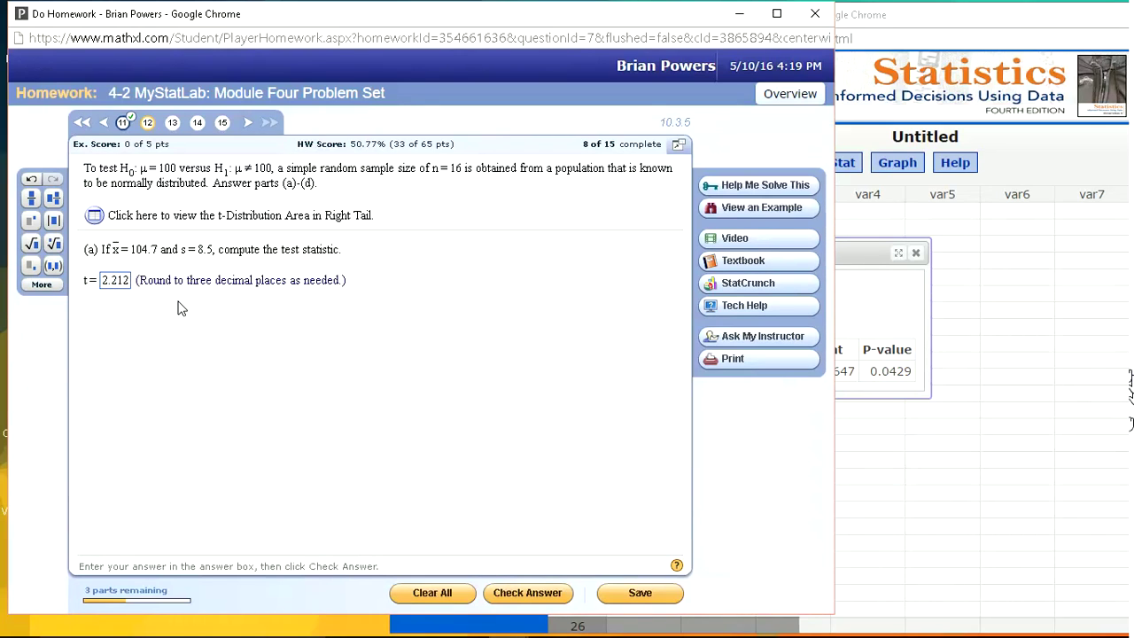
key("Return")
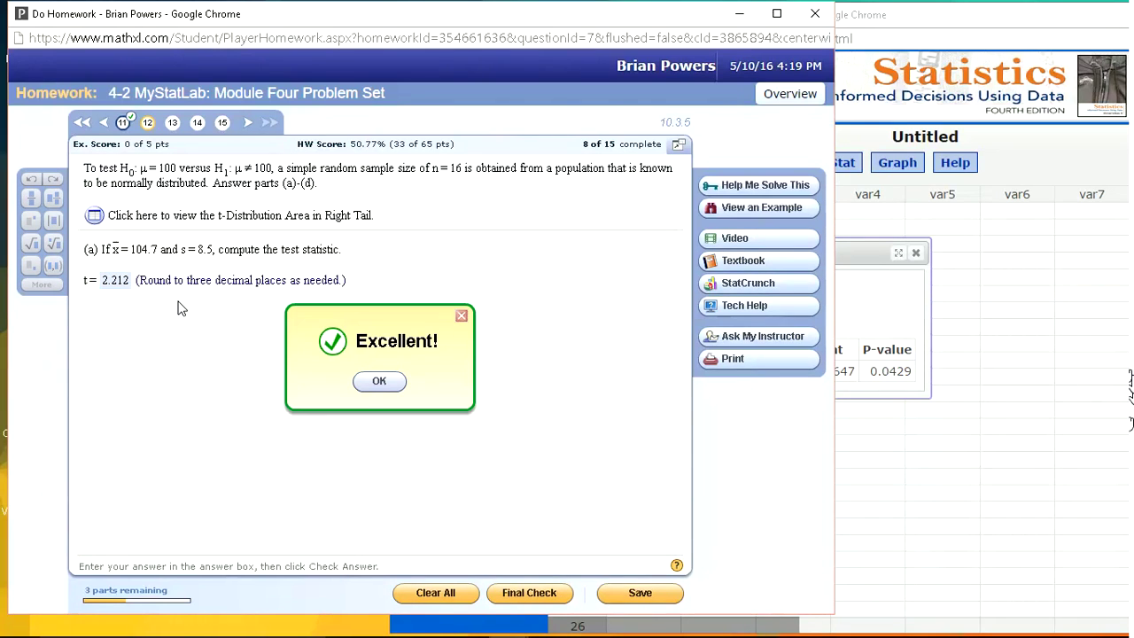
key("Return")
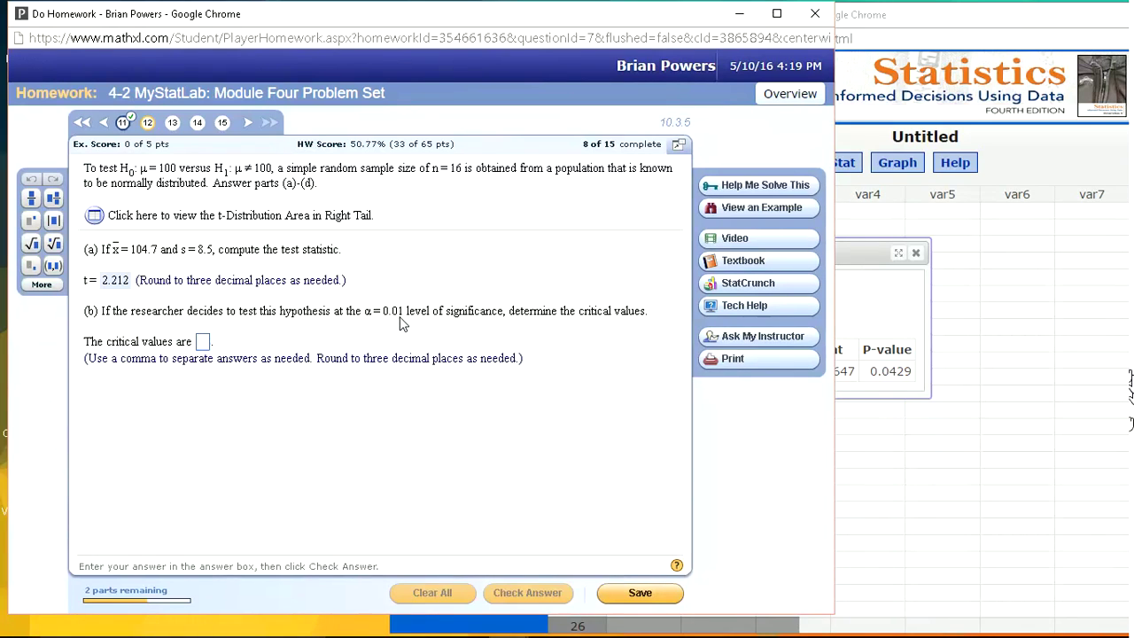
Switch to StatCrunch, move the T test results up slightly and open a T calculator in Between mode
left_click(855, 249)
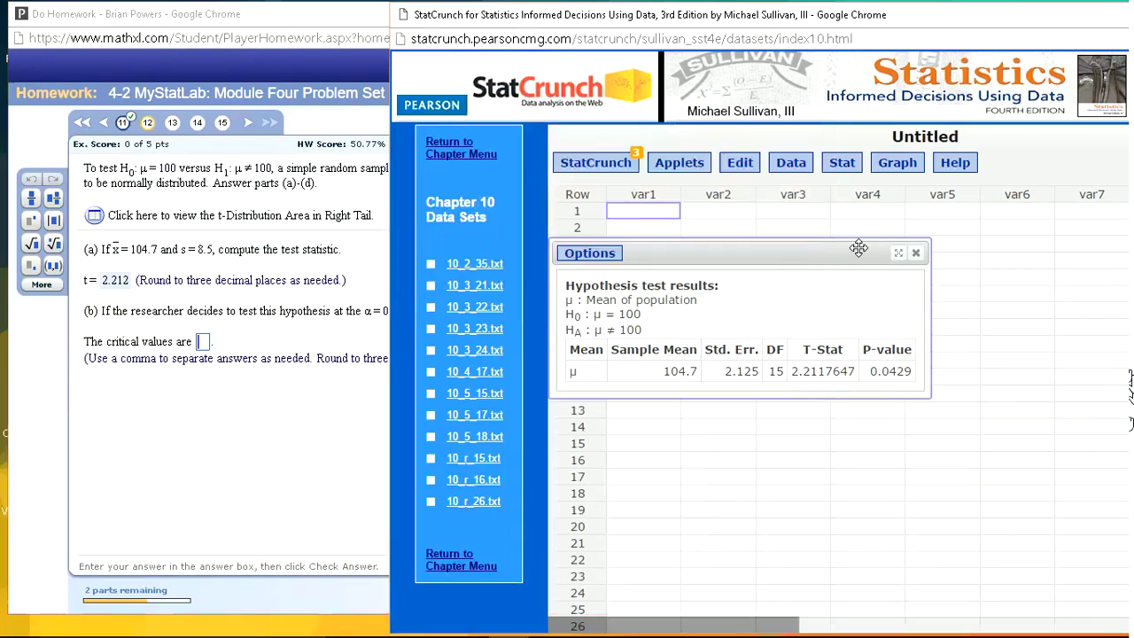
left_click(817, 251)
left_click_drag(817, 251, 819, 231)
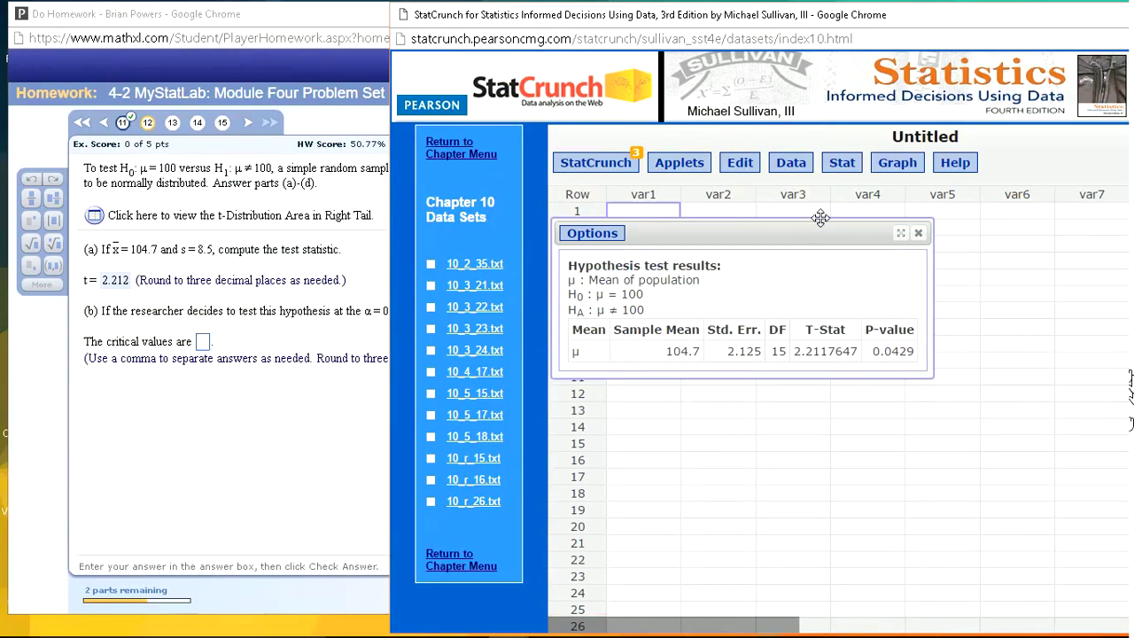
left_click(840, 165)
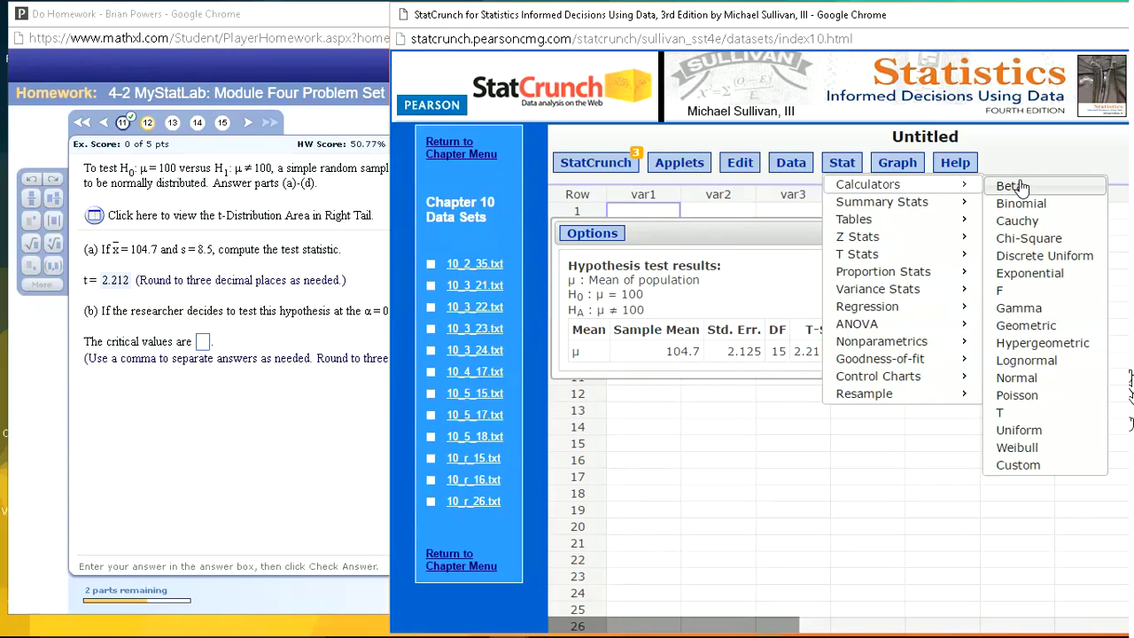
left_click(1016, 416)
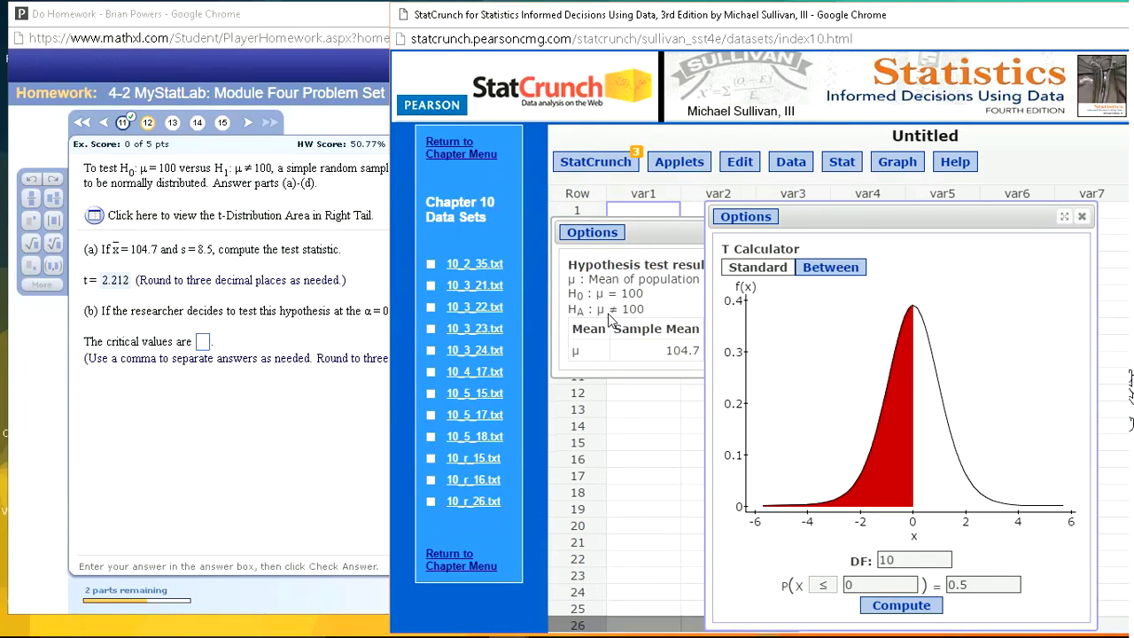
left_click(817, 275)
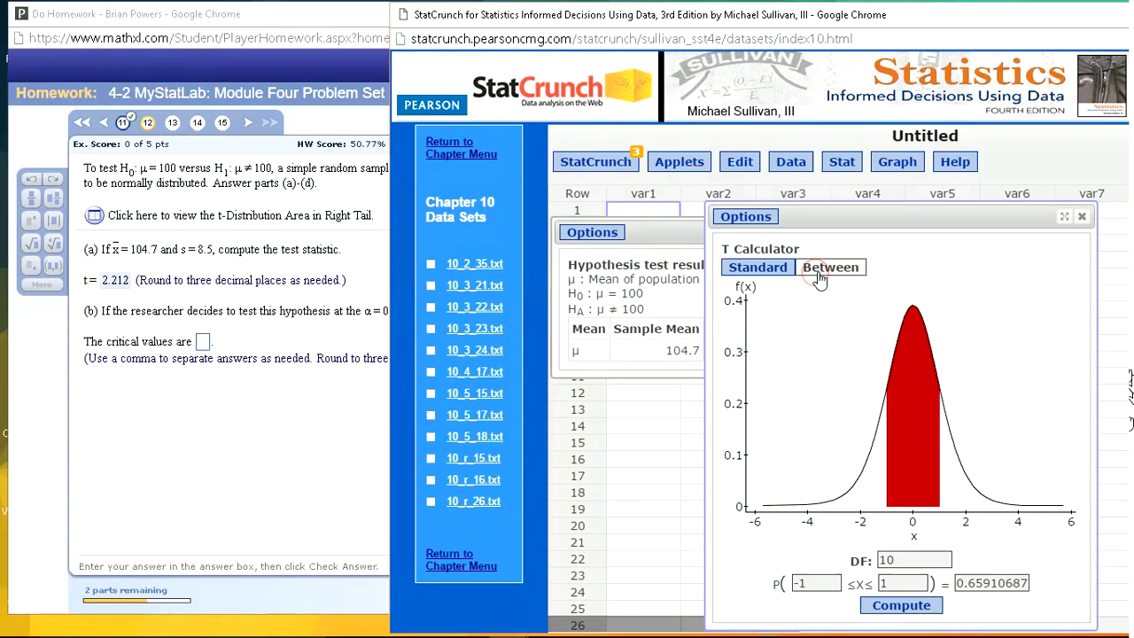
Set the T calculator to 15 degrees of freedom and a between-probability of .99, then compute the critical values
double_click(910, 558)
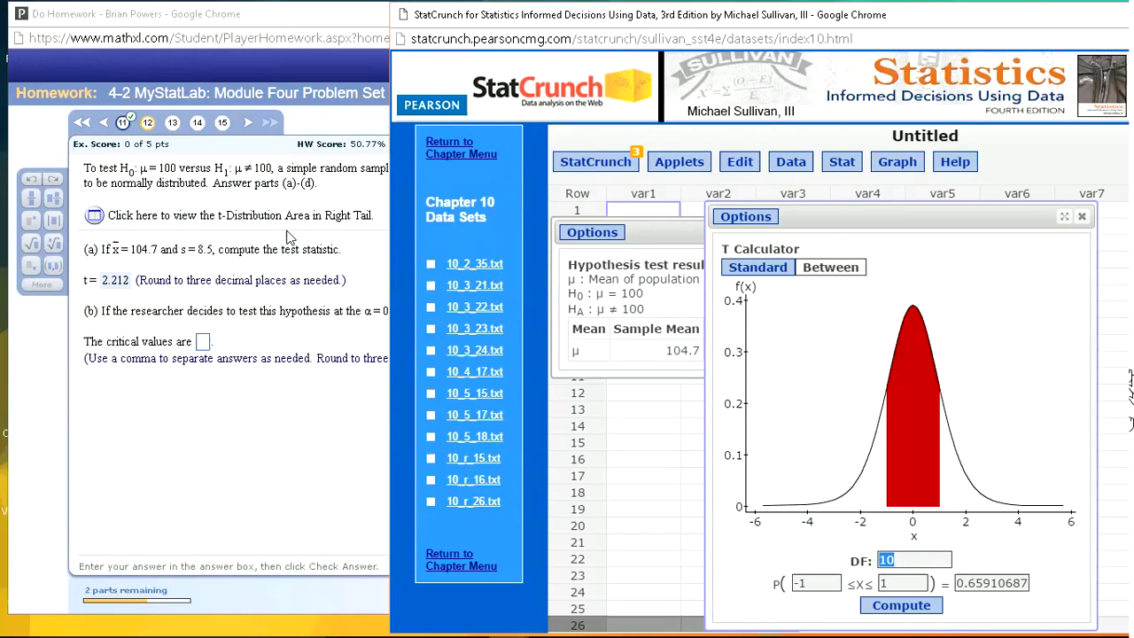
left_click(327, 181)
left_click(901, 563)
type("15")
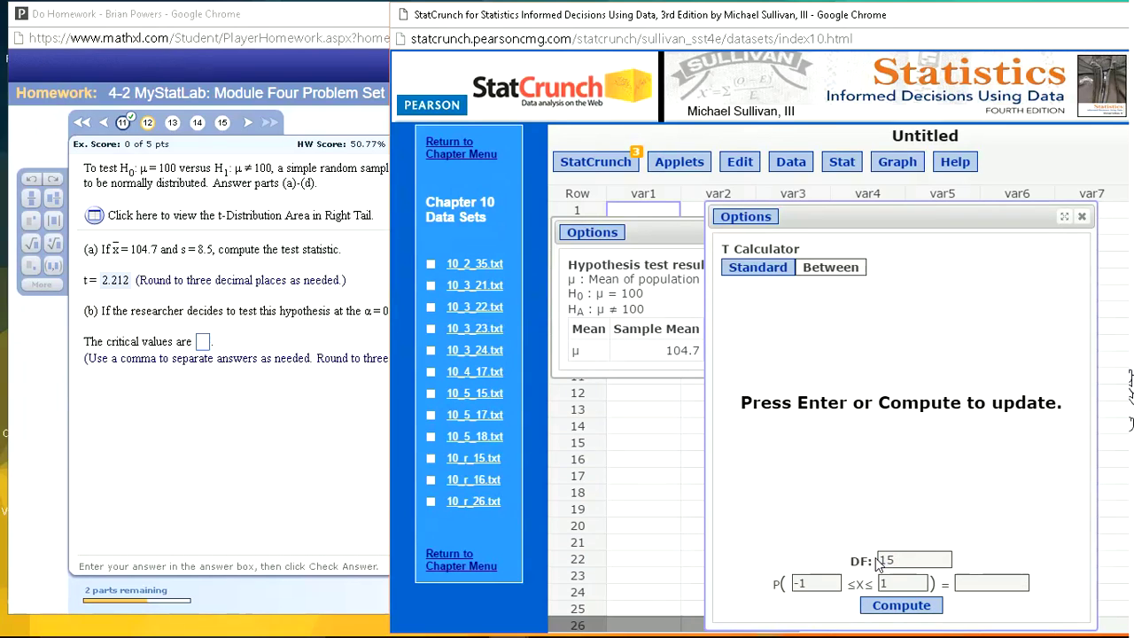
left_click(975, 583)
left_click(297, 441)
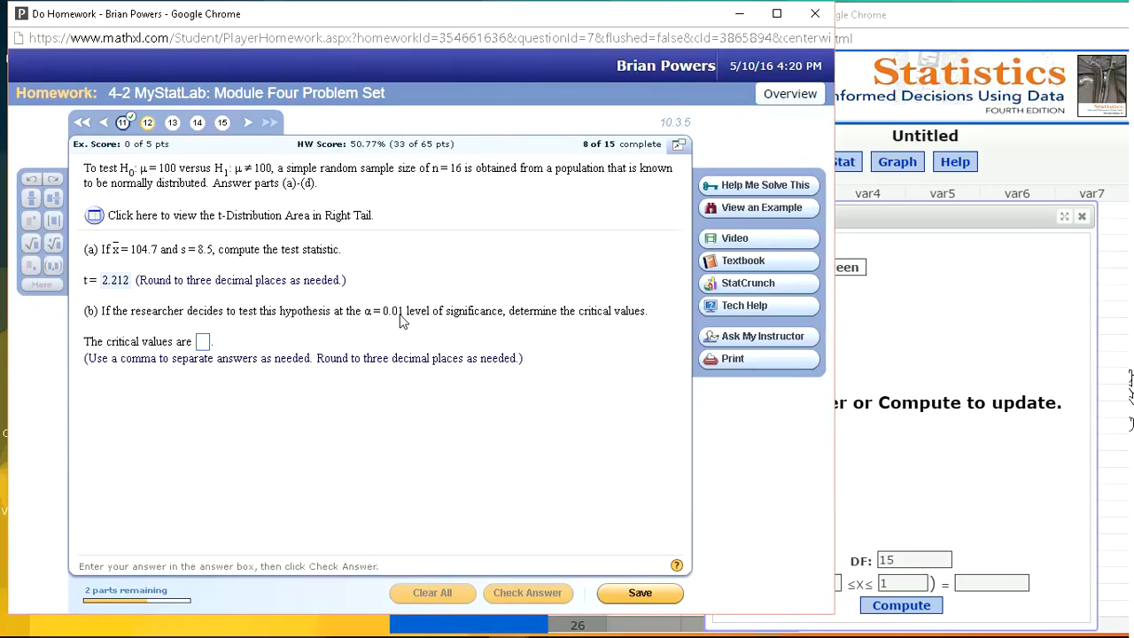
left_click(967, 585)
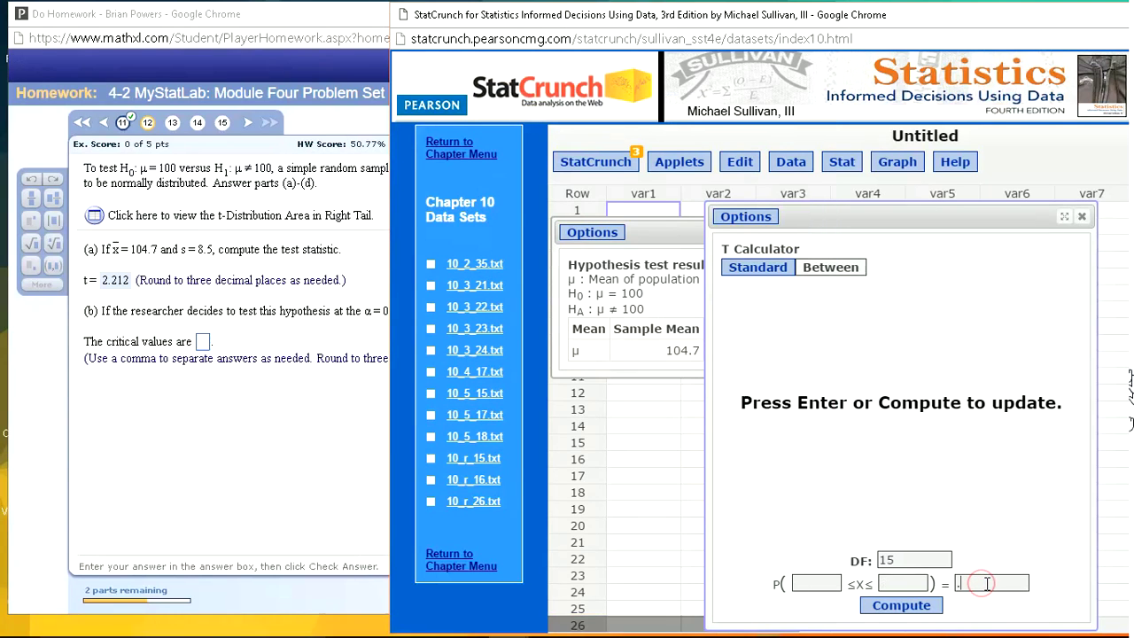
left_click(902, 607)
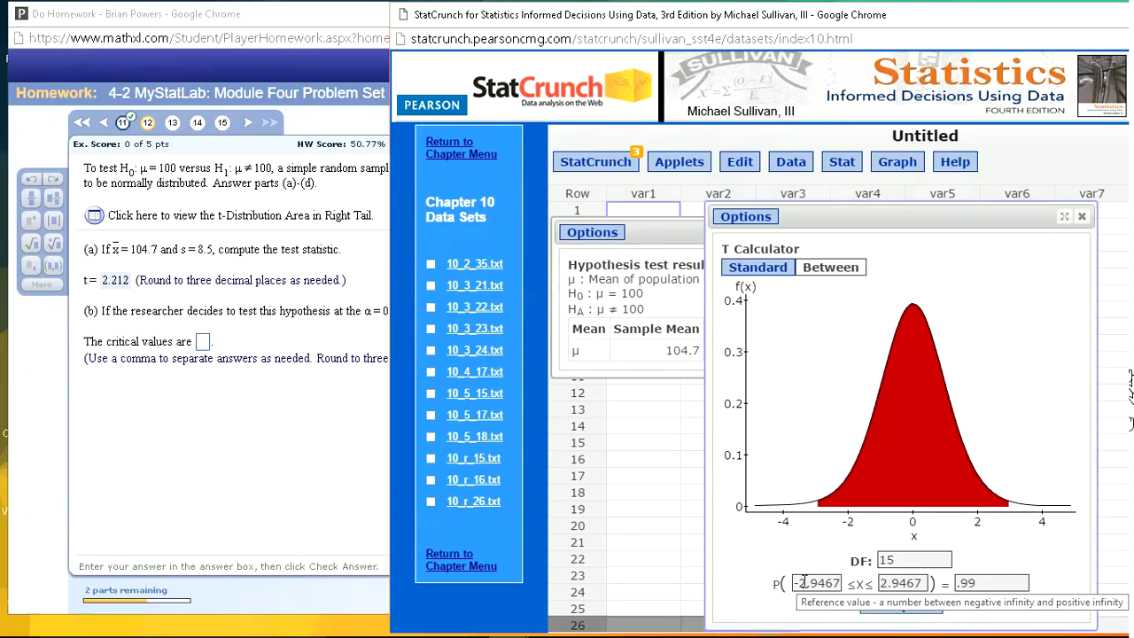
Reposition the T calculator in StatCrunch so its critical values stay visible beside the homework window
left_click(312, 327)
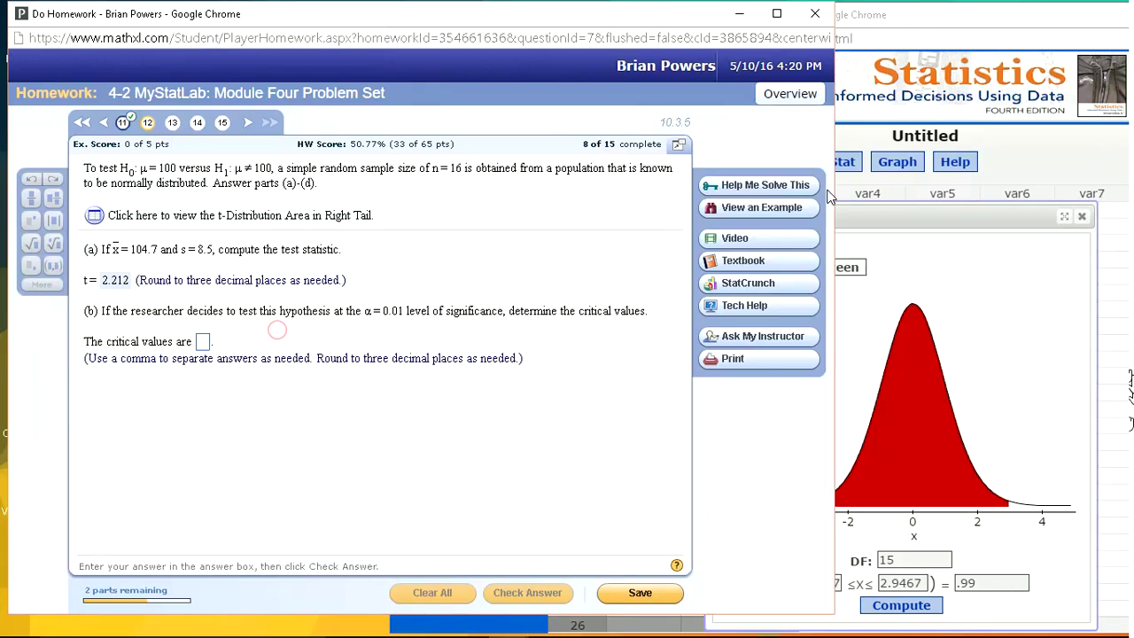
left_click(885, 227)
left_click_drag(910, 206, 941, 150)
Enter -2.947,2.947 as the critical values for part (b) in the homework window and submit the answer
left_click(203, 346)
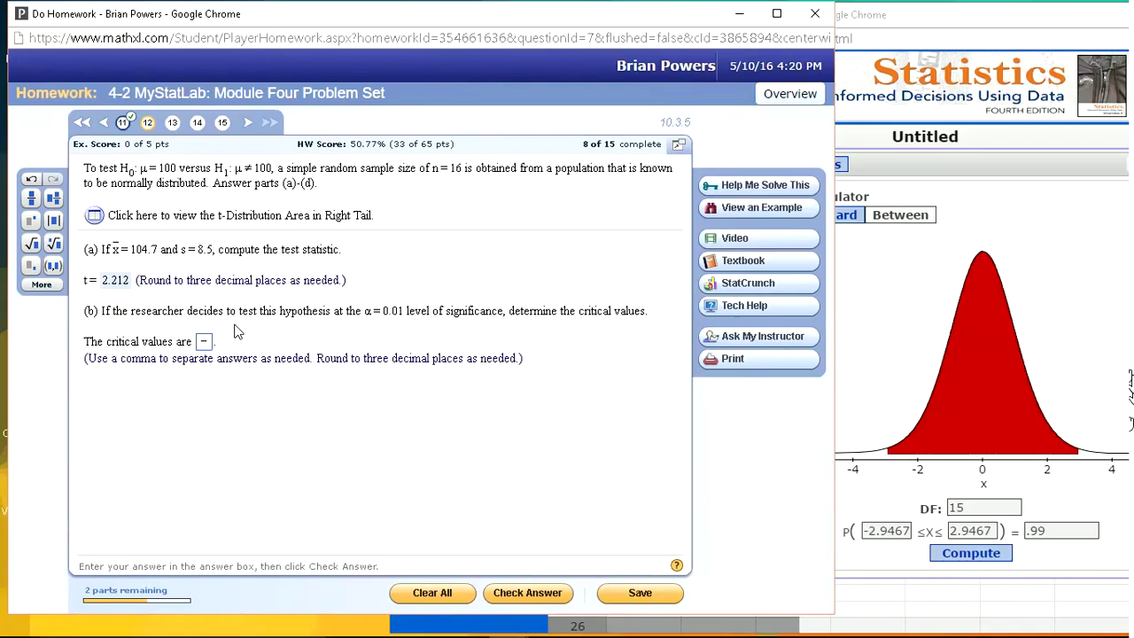
type("-2")
type(".9")
type("5")
type("7")
type(",")
type("2.947")
left_click(235, 332)
key("BackSpace")
type("4")
key("Return")
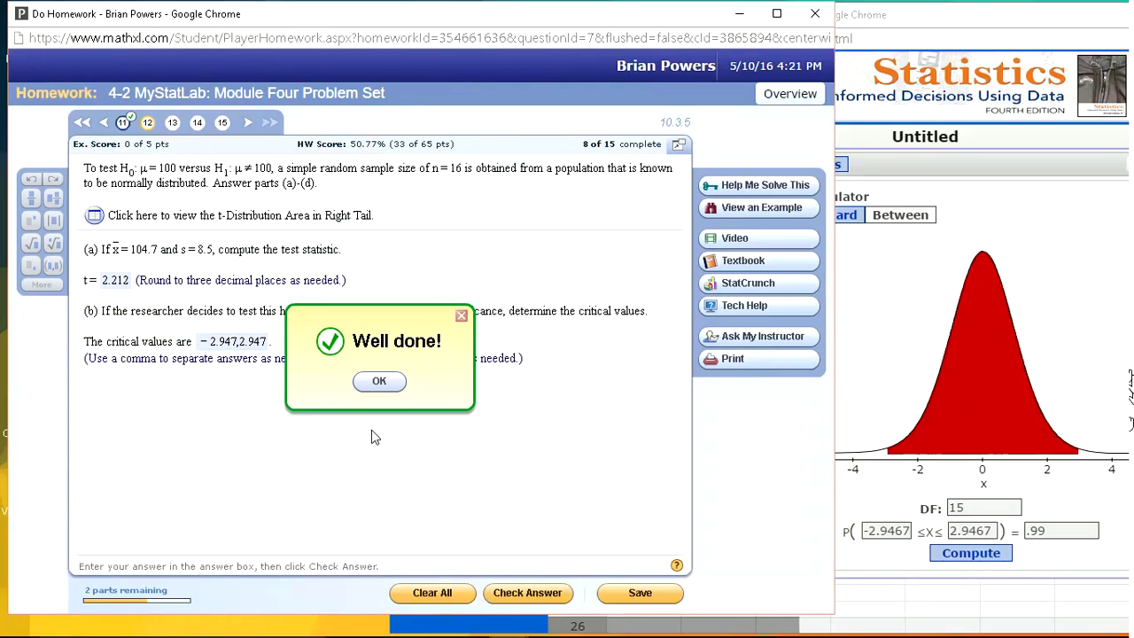
left_click(377, 383)
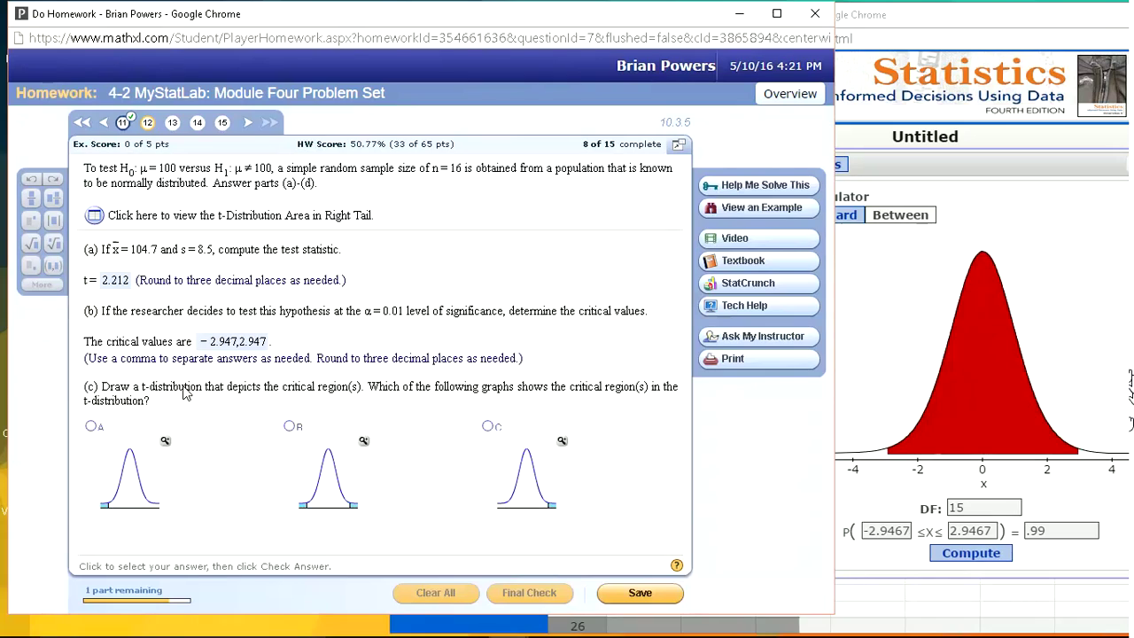
Answer part (c) with graph B, checking its two shaded tails in the enlarged view, and submit it
left_click(290, 427)
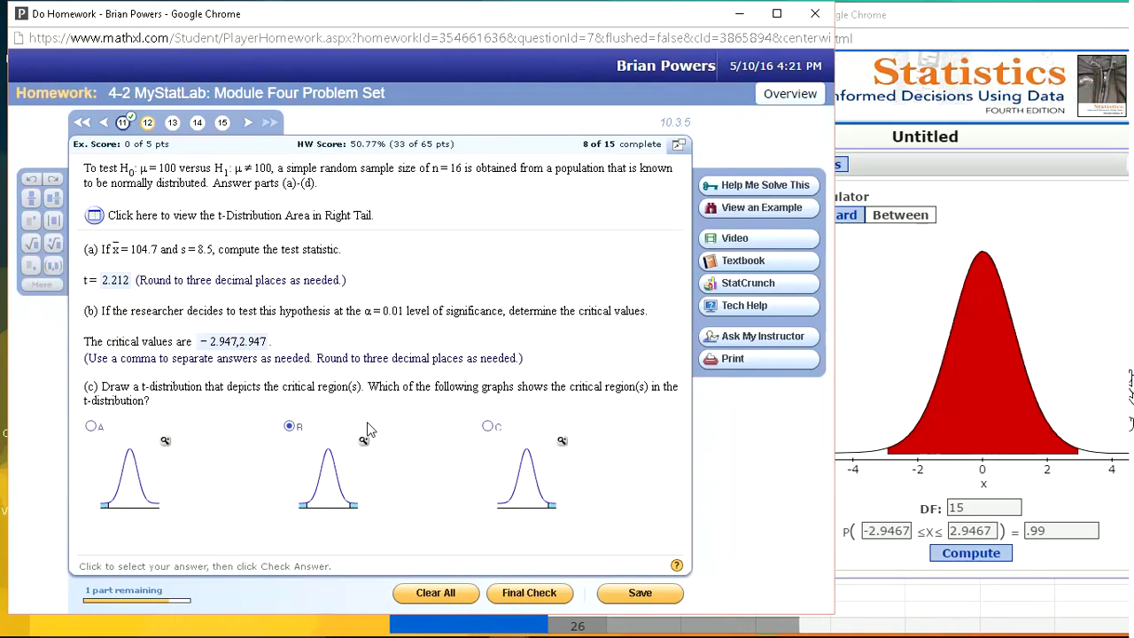
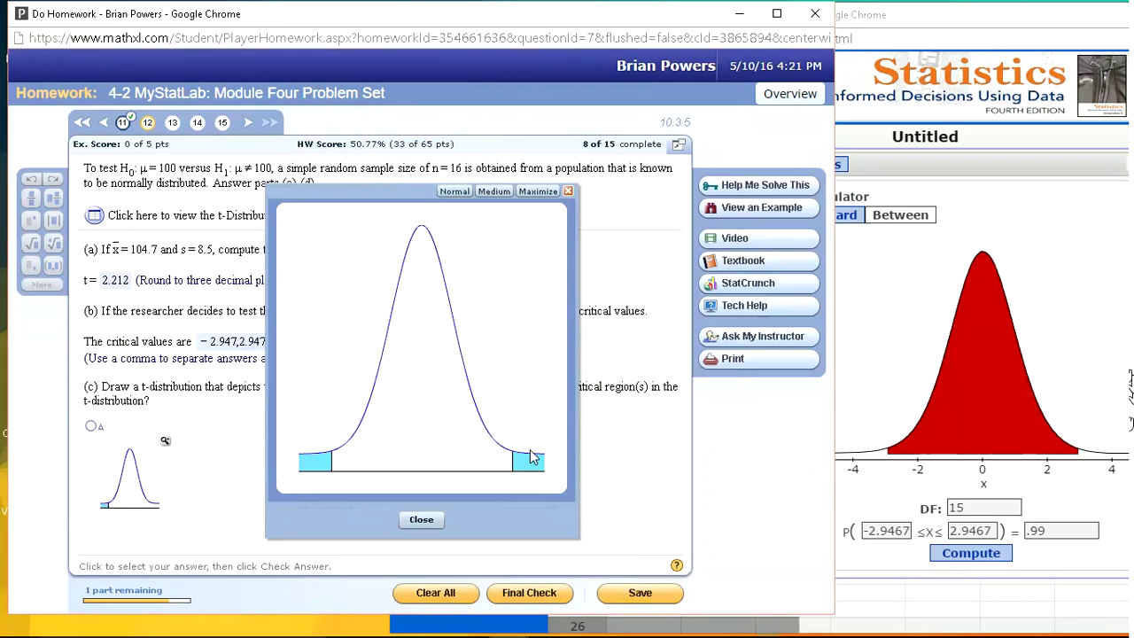
left_click(569, 191)
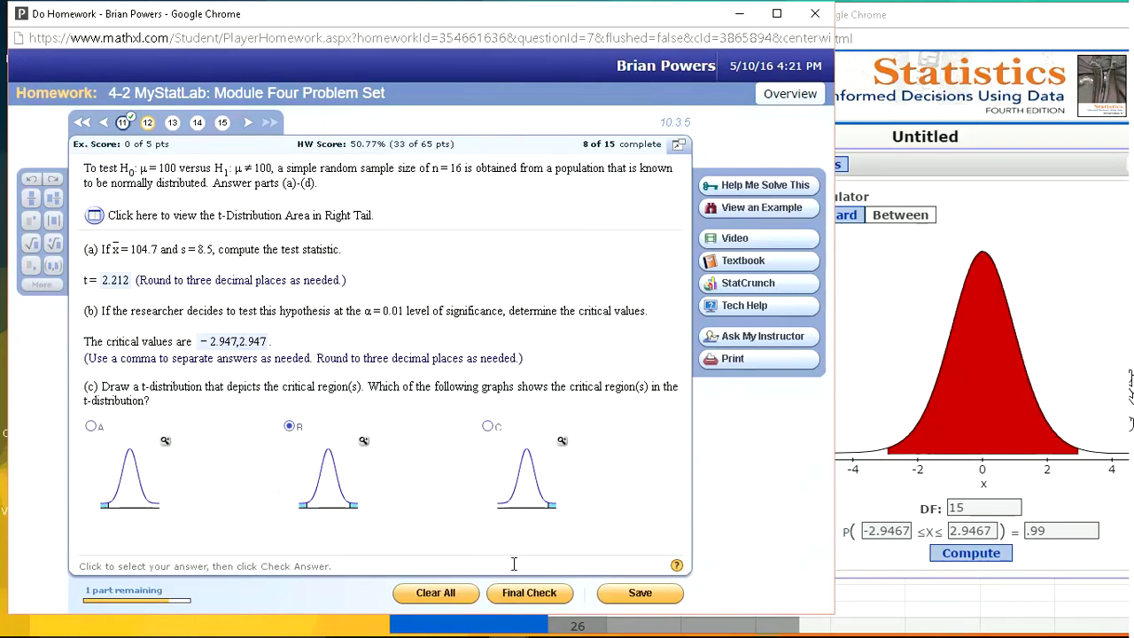
left_click(301, 463)
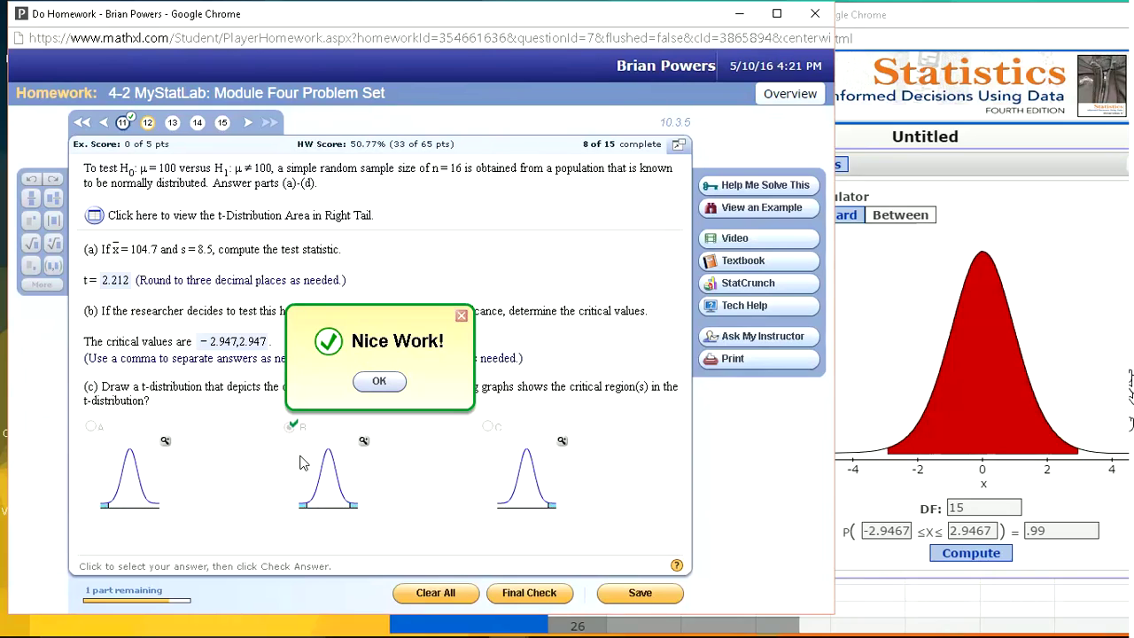
key("Return")
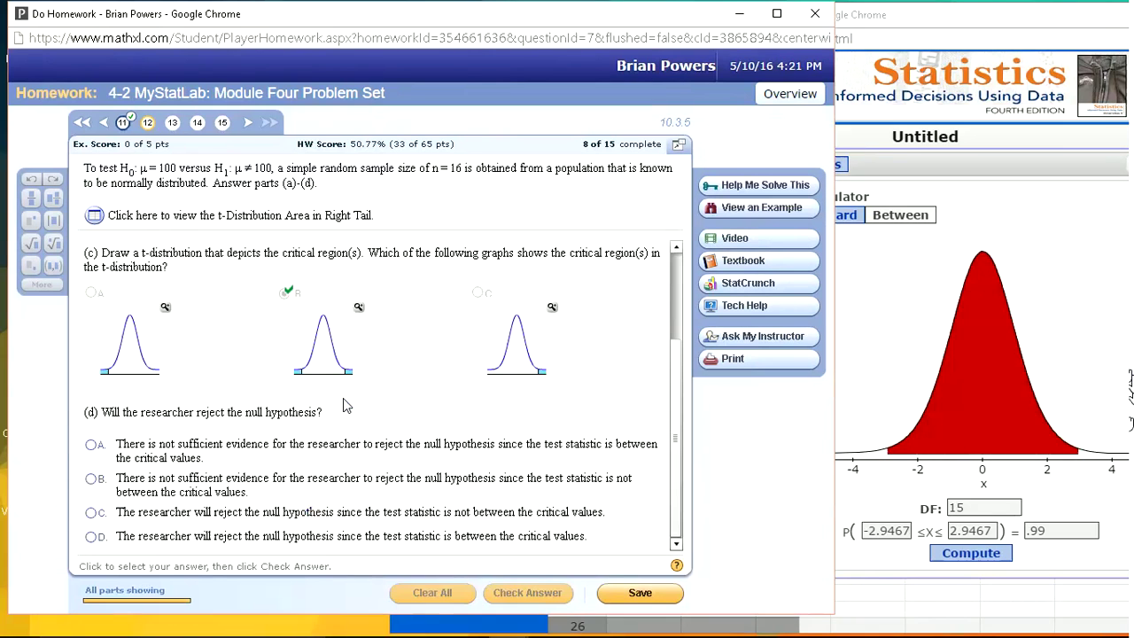
Answer part (d) with choice A, insufficient evidence to reject the null hypothesis, then proceed to question 13 and close the blank pop-up window
scroll(387, 363, "up", 3)
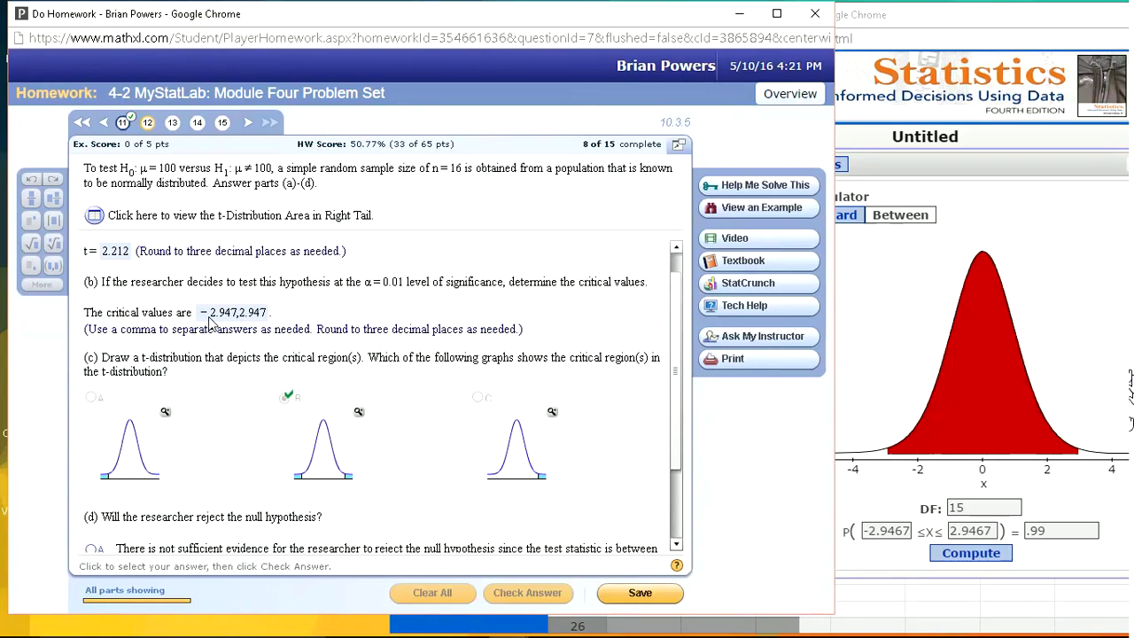
scroll(249, 404, "down", 3)
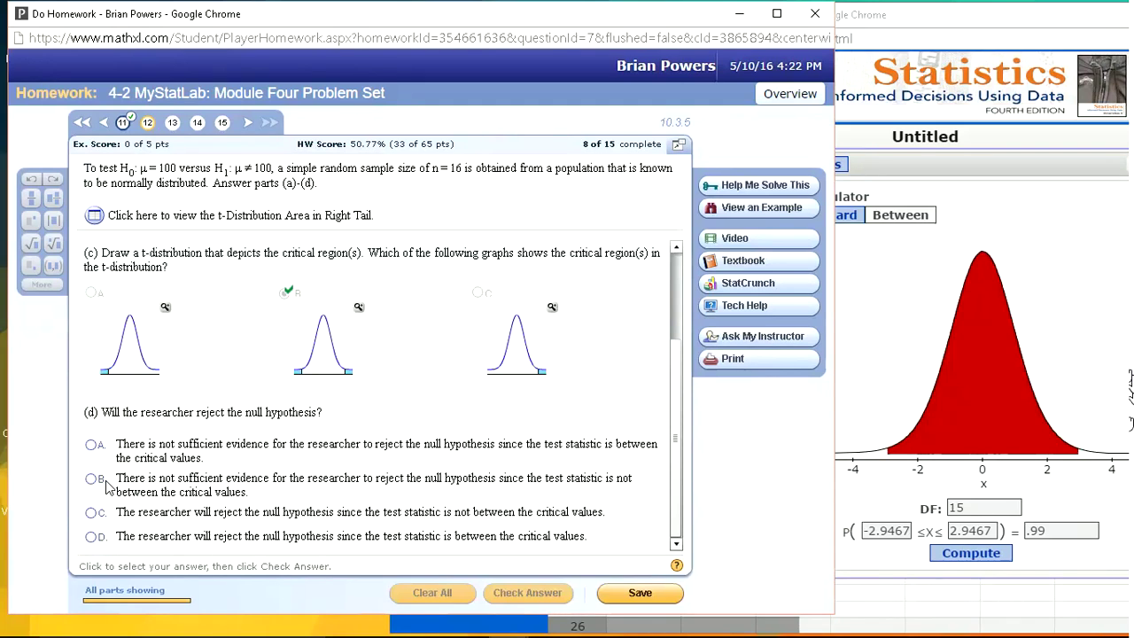
left_click(128, 453)
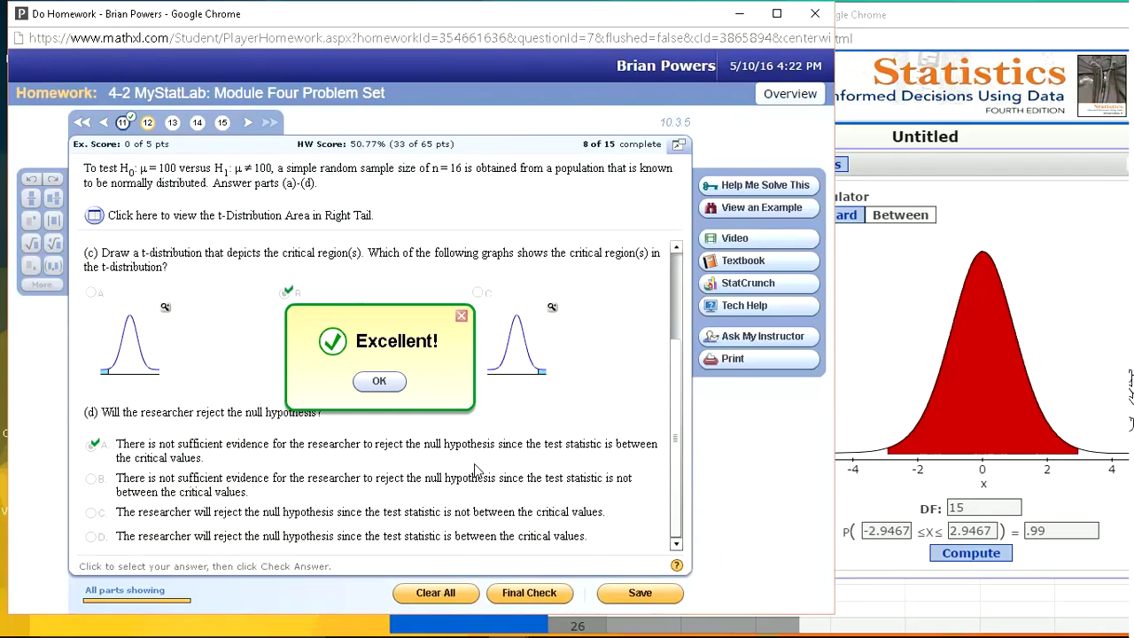
key("Return")
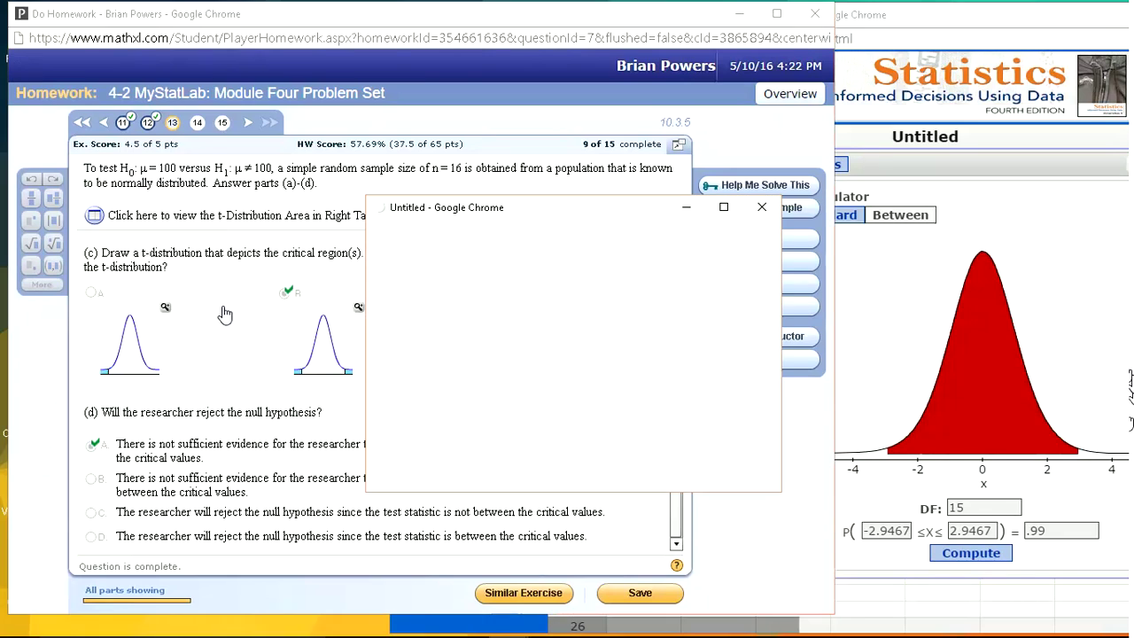
left_click(762, 213)
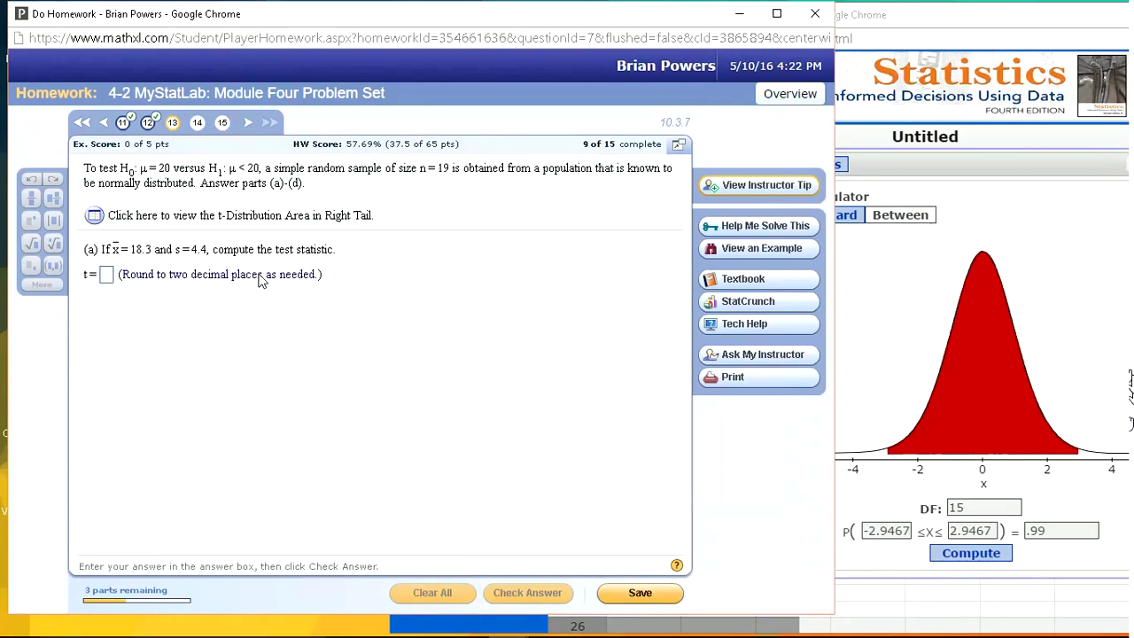
Switch to StatCrunch, reopen the settings of the existing one-sample T test for editing, and move the dialog clear of the results
left_click(879, 167)
left_click(692, 234)
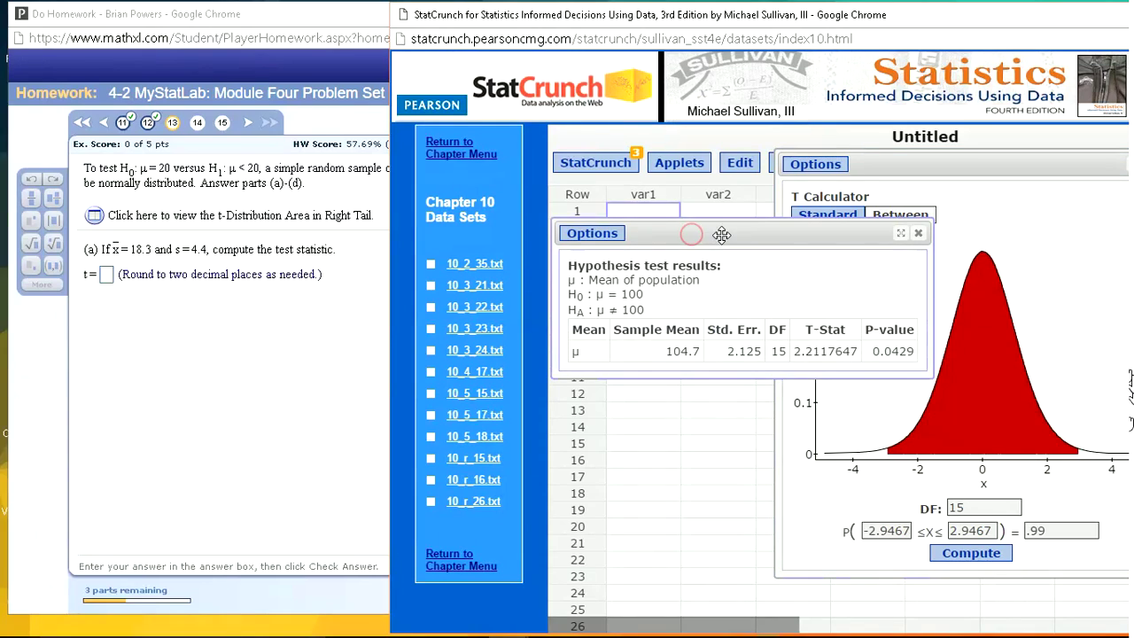
left_click(582, 233)
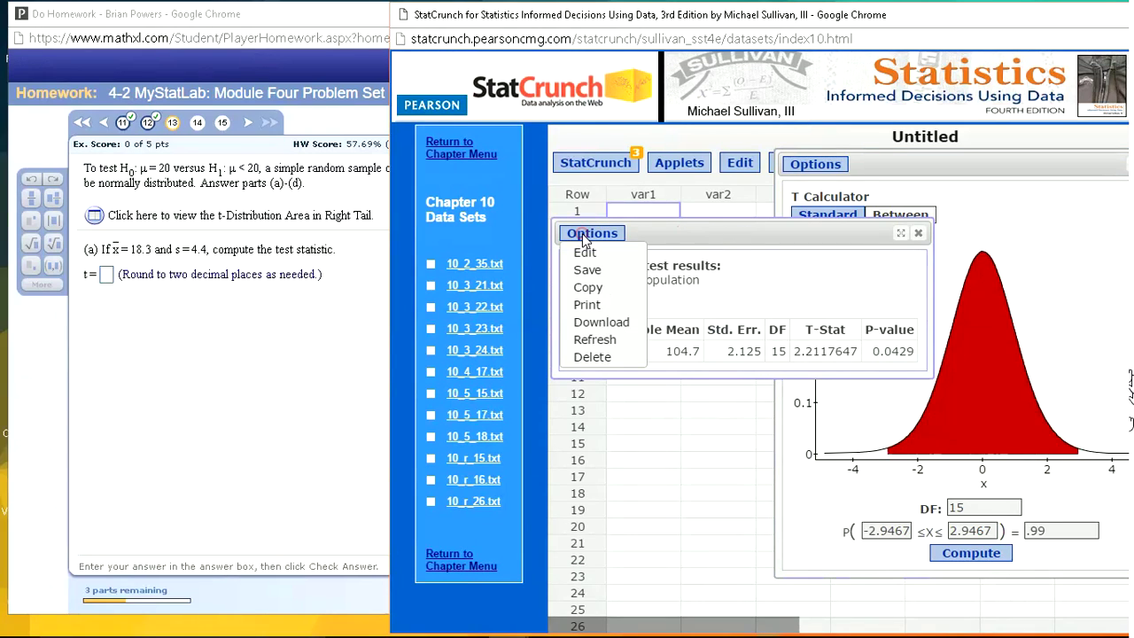
left_click(586, 254)
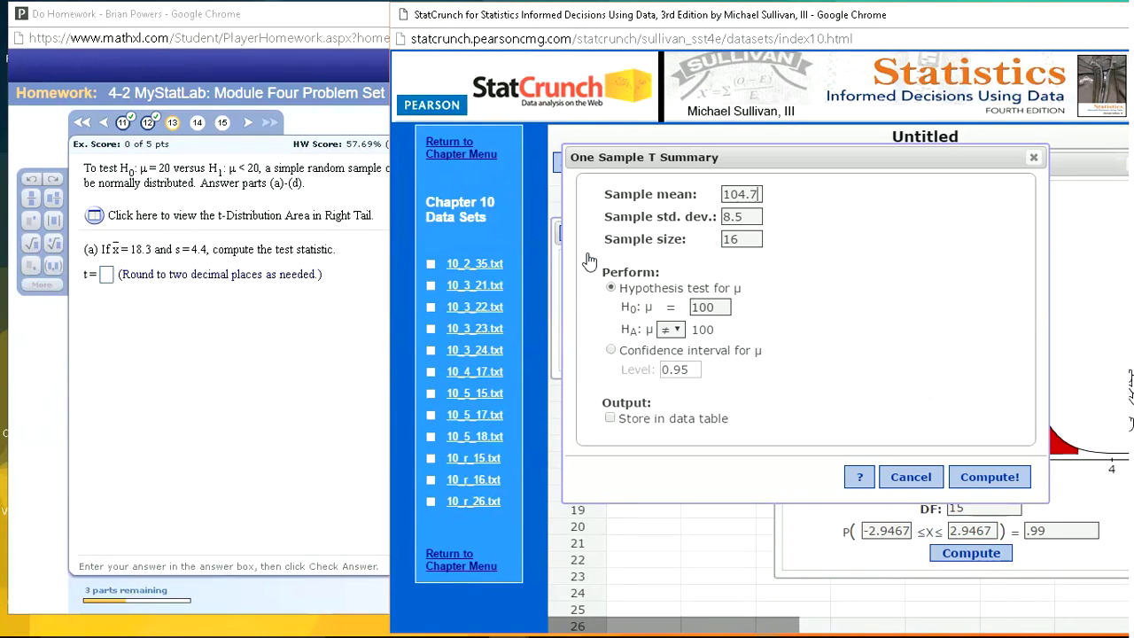
left_click_drag(697, 157, 754, 161)
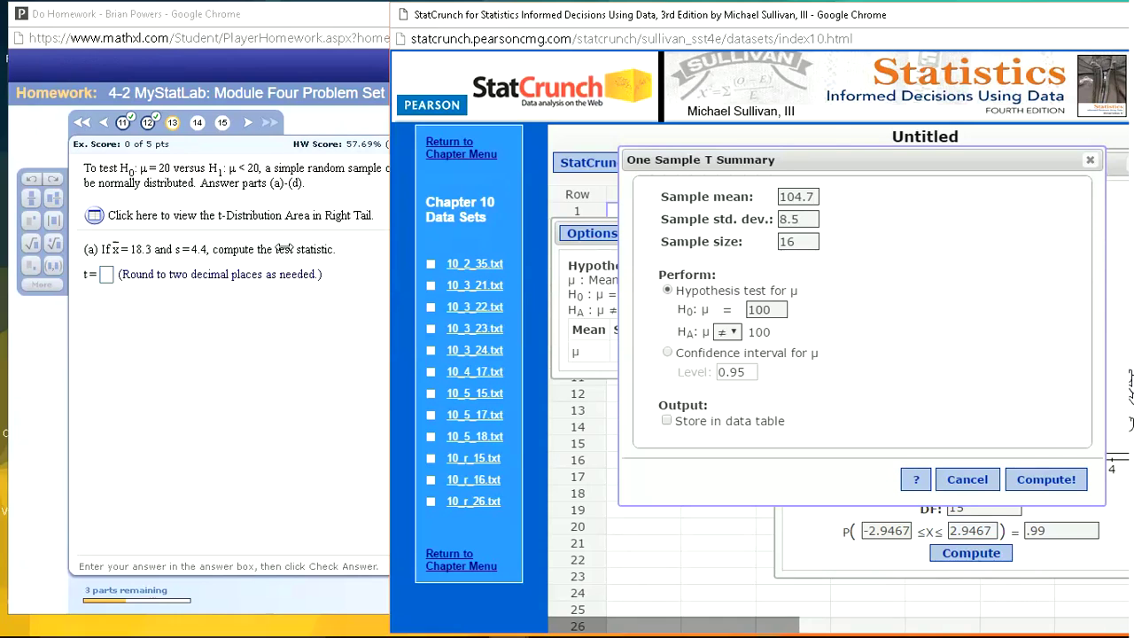
Check question 13's given values in the homework window and set the T test's sample mean to 18.3
left_click(252, 196)
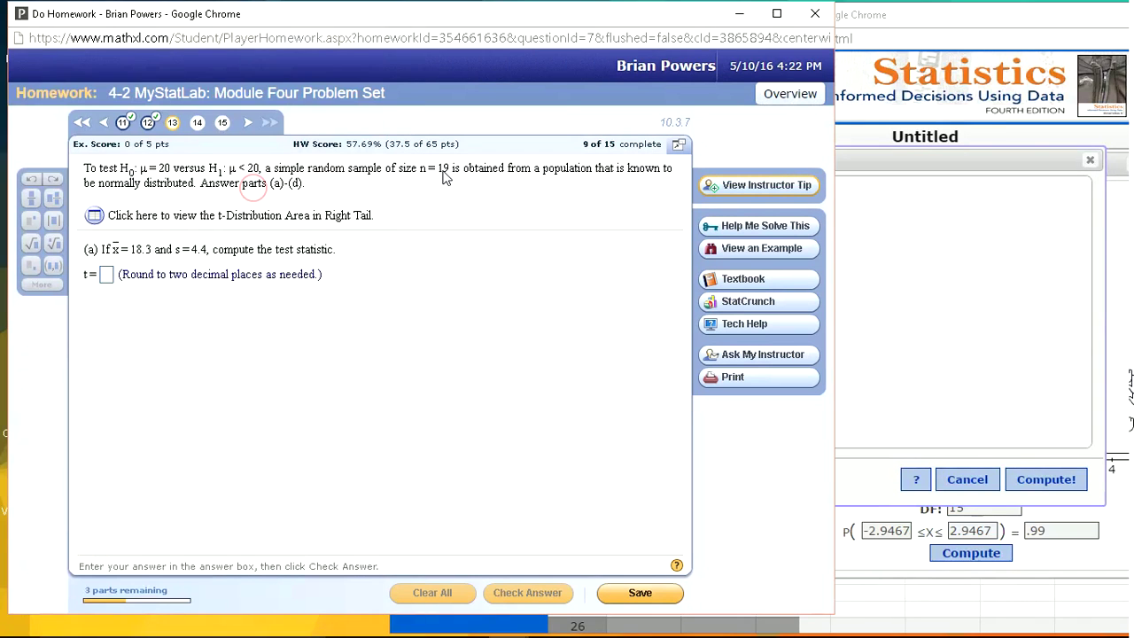
left_click(885, 249)
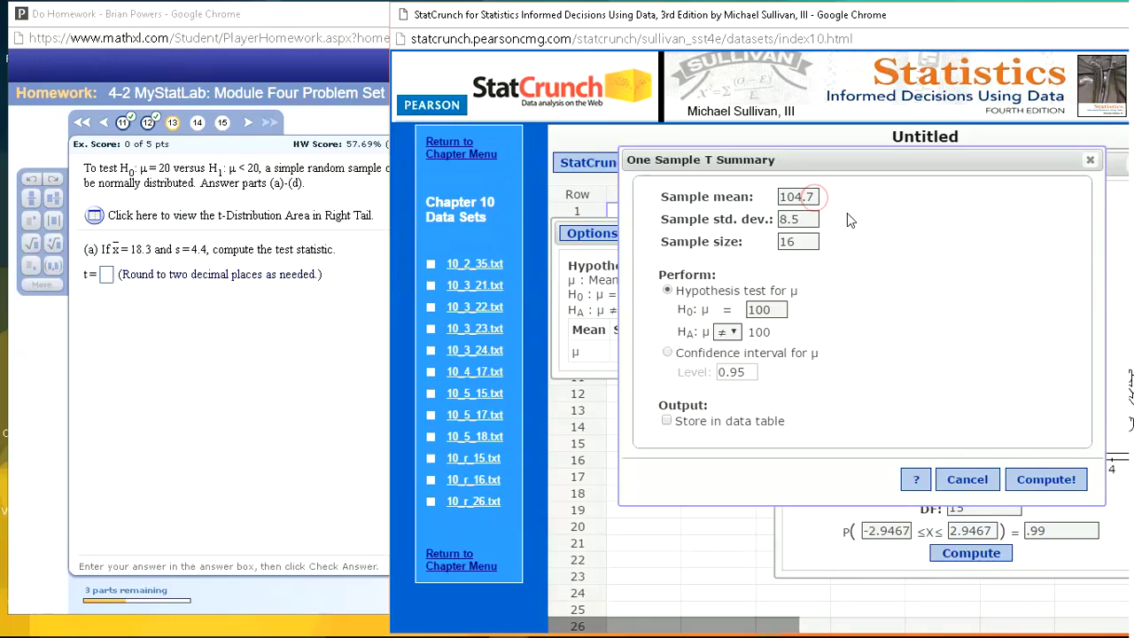
key("BackSpace")
key("BackSpace")
key("BackSpace")
key("BackSpace")
key("BackSpace")
type("18")
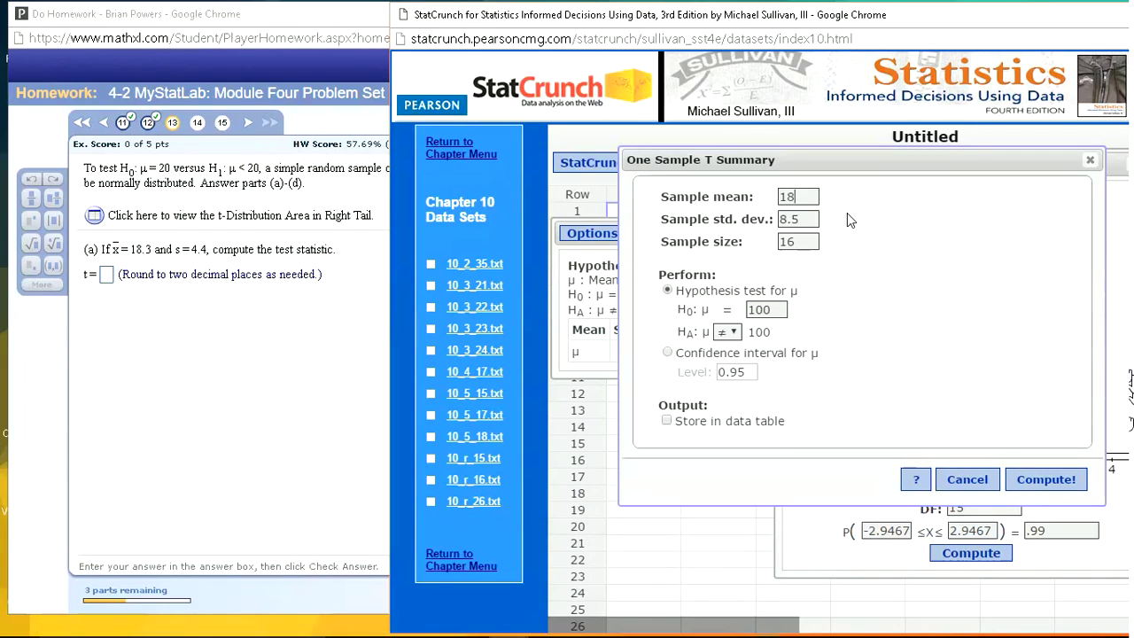
type(".3")
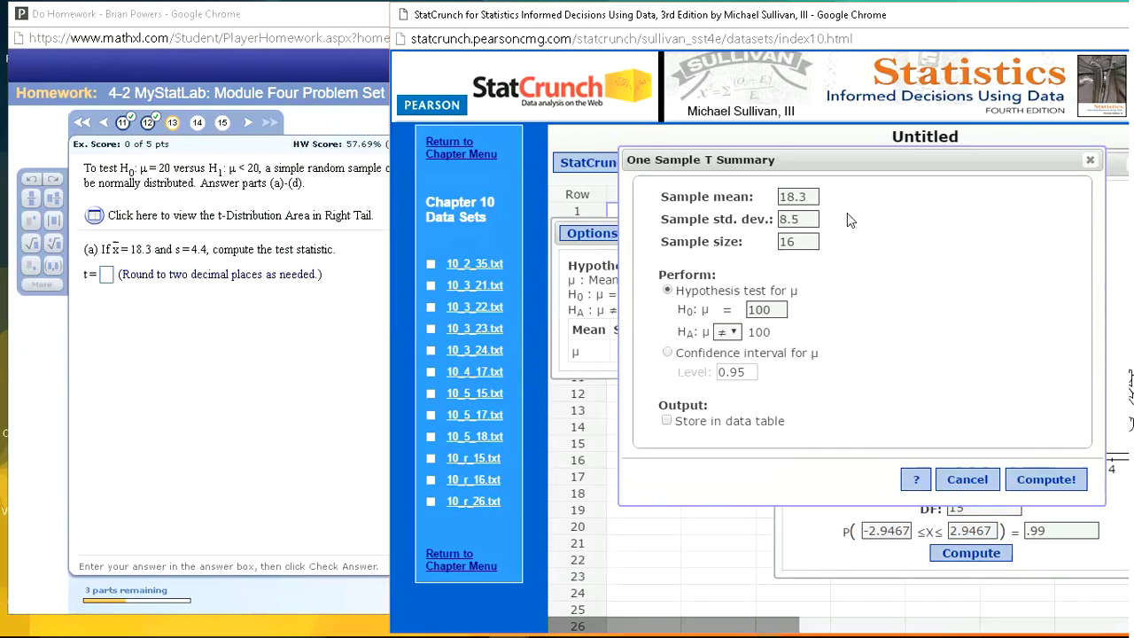
Set the sample standard deviation to 4.4 and the sample size to 19, checking both against the homework question
left_click(806, 218)
key("BackSpace")
key("BackSpace")
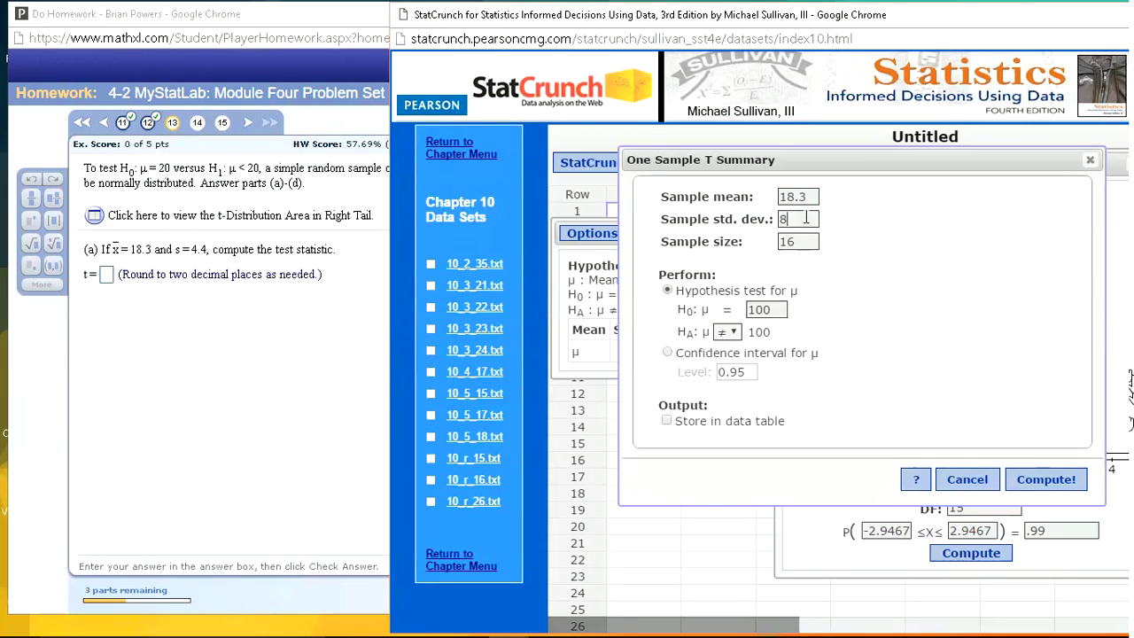
key("BackSpace")
type("4.4")
left_click(340, 188)
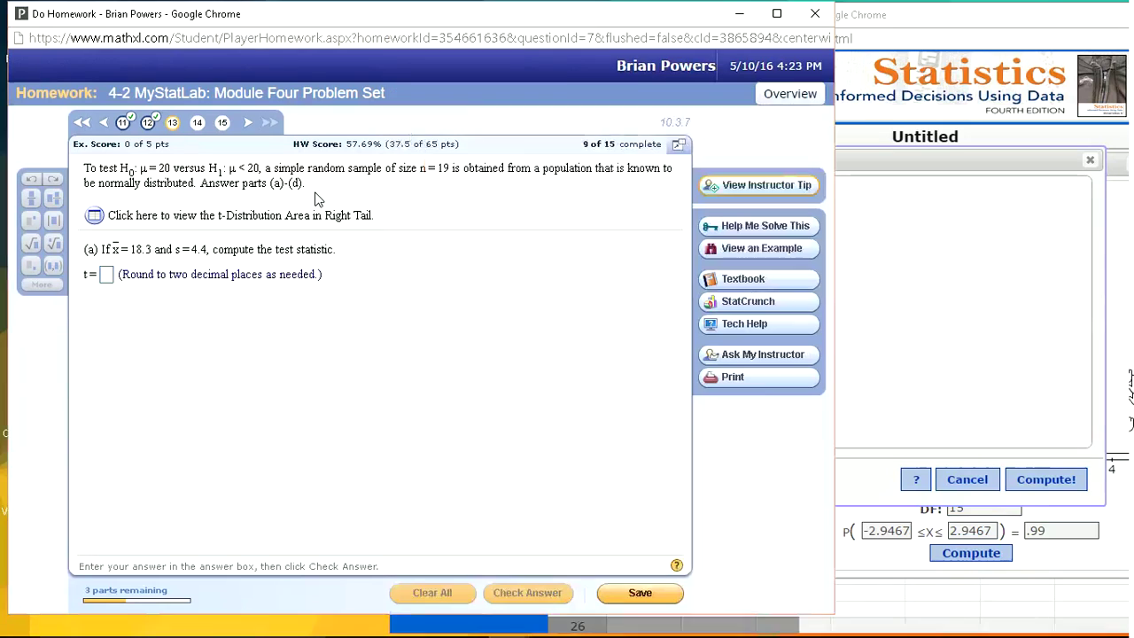
left_click(901, 296)
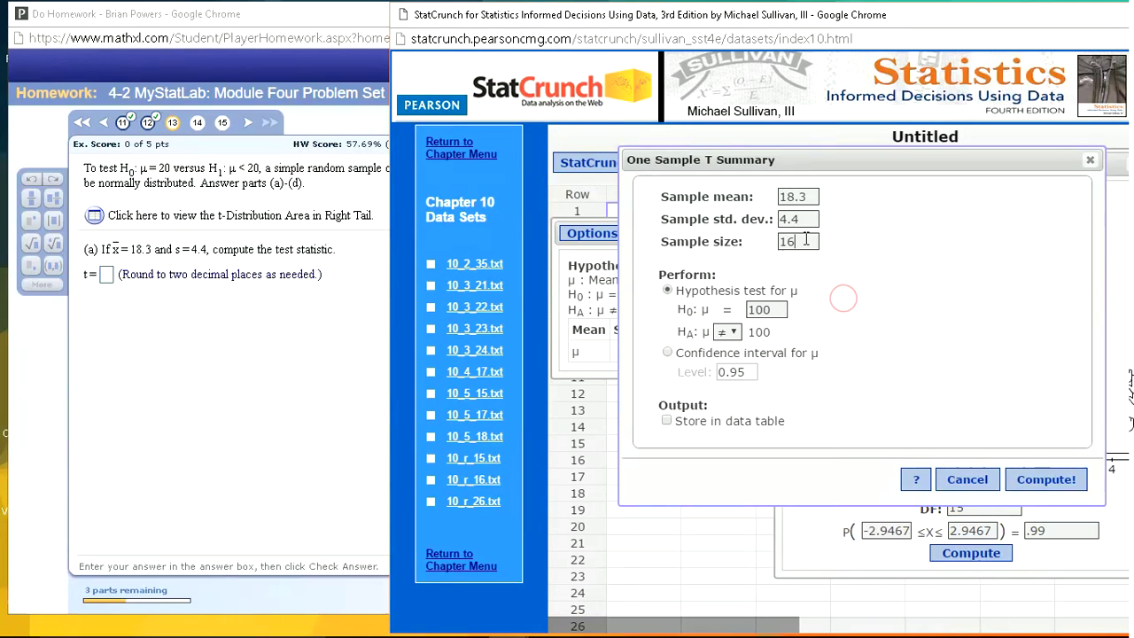
key("BackSpace")
Set the null hypothesis mean to 20 with a less-than alternative and compute the one-sample T test
double_click(762, 310)
type("2")
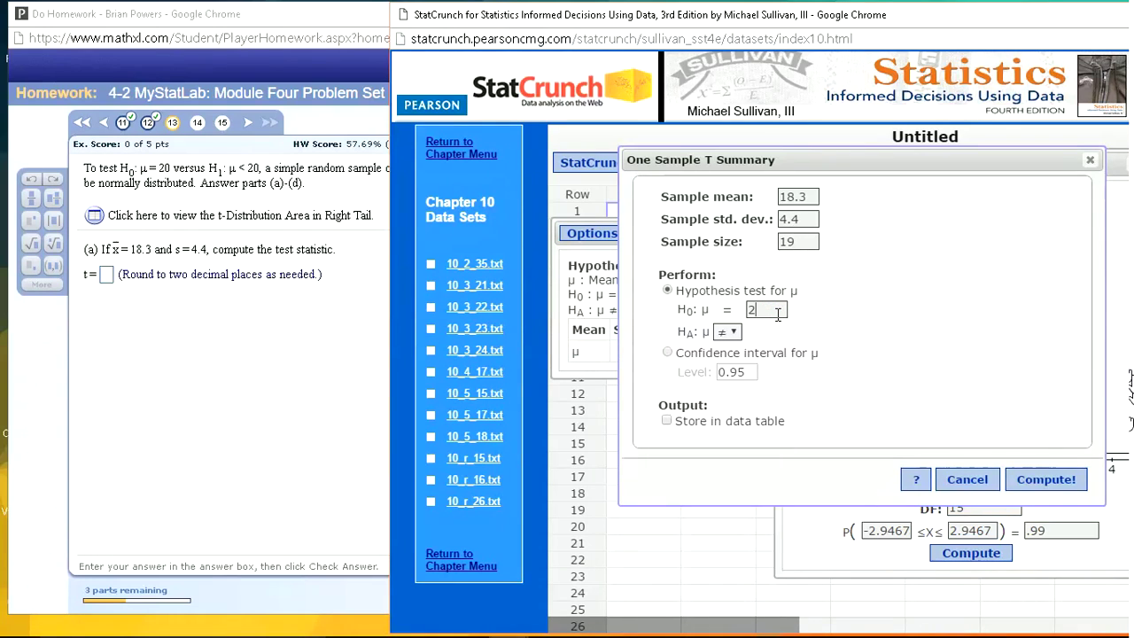
type("0")
left_click(733, 333)
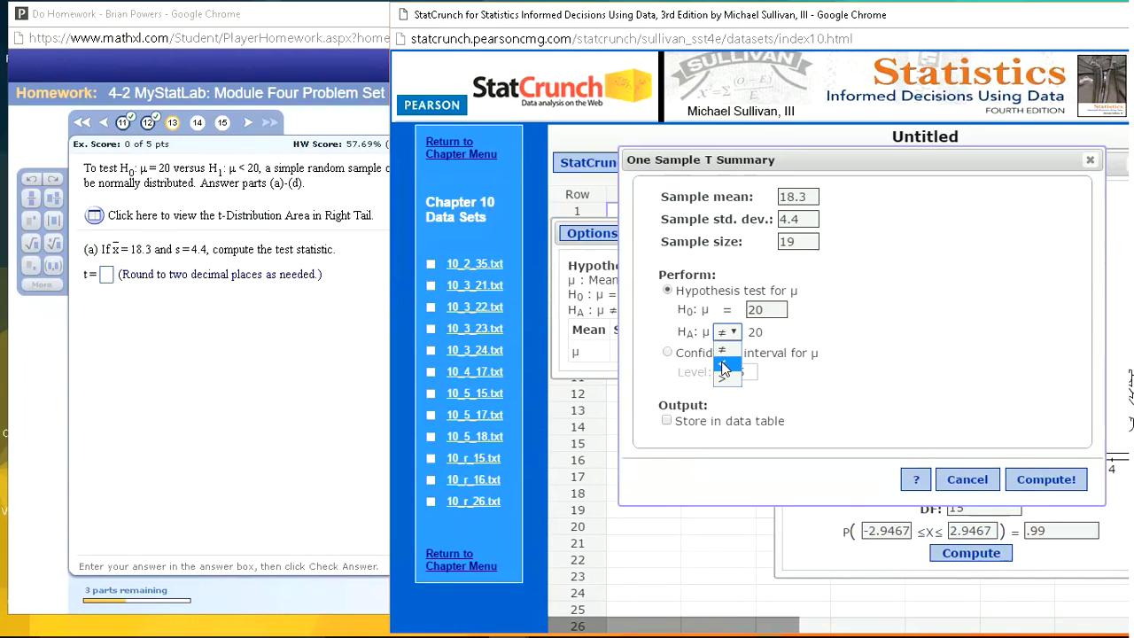
left_click(723, 365)
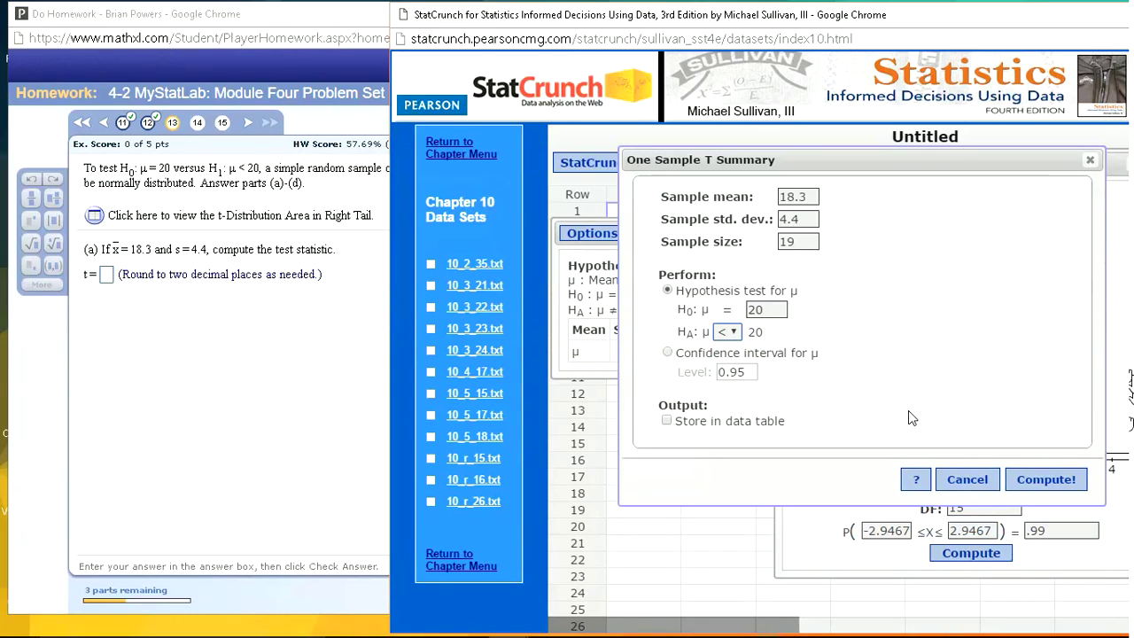
left_click(1048, 481)
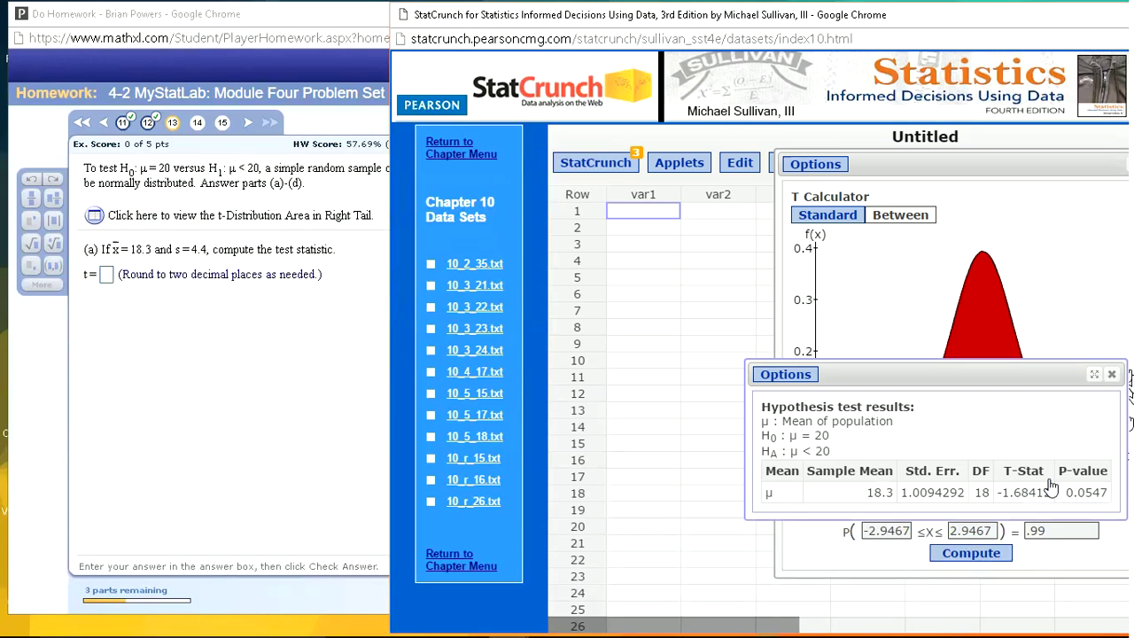
Reposition the test results so they stay visible beside the homework window, and submit -1.68 as the test statistic for part (a)
left_click_drag(932, 376, 724, 251)
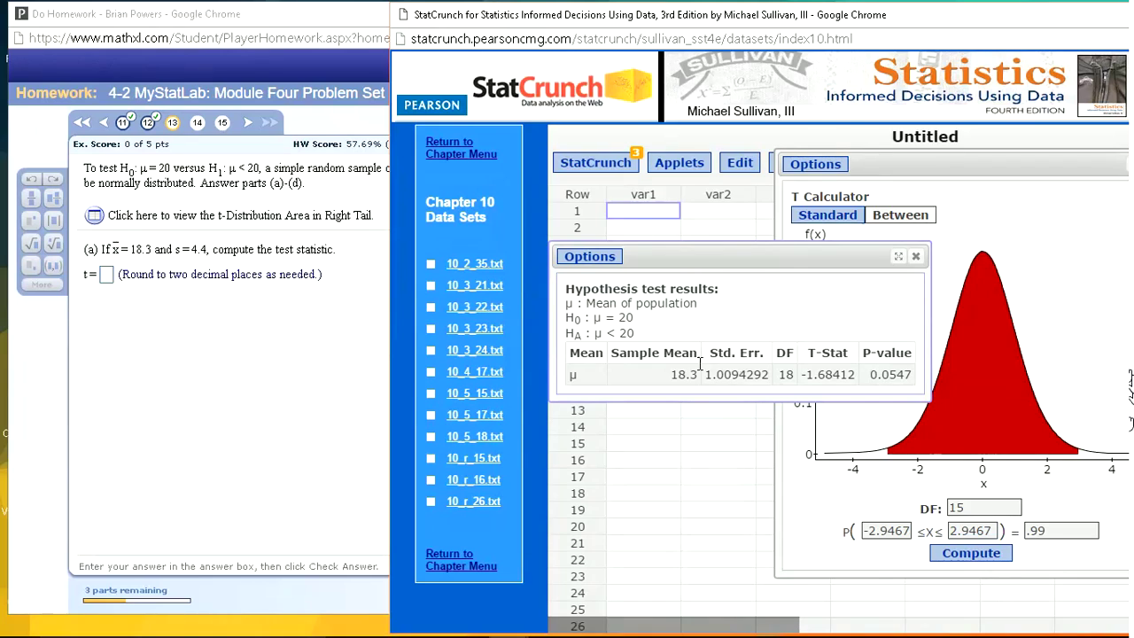
left_click_drag(736, 252, 853, 223)
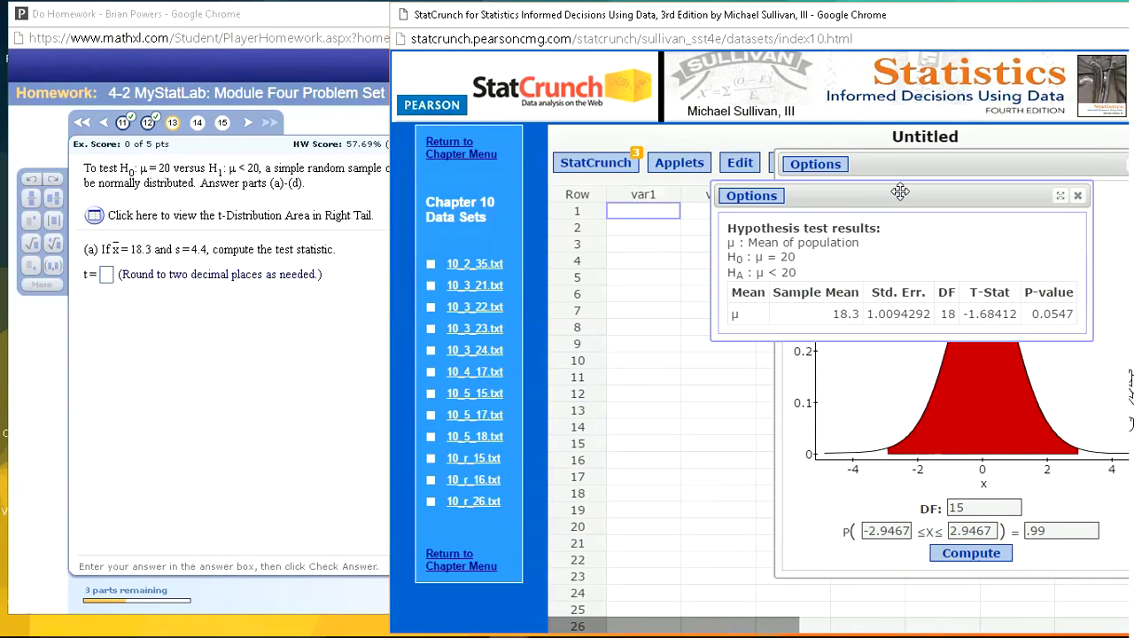
left_click(218, 307)
left_click(107, 275)
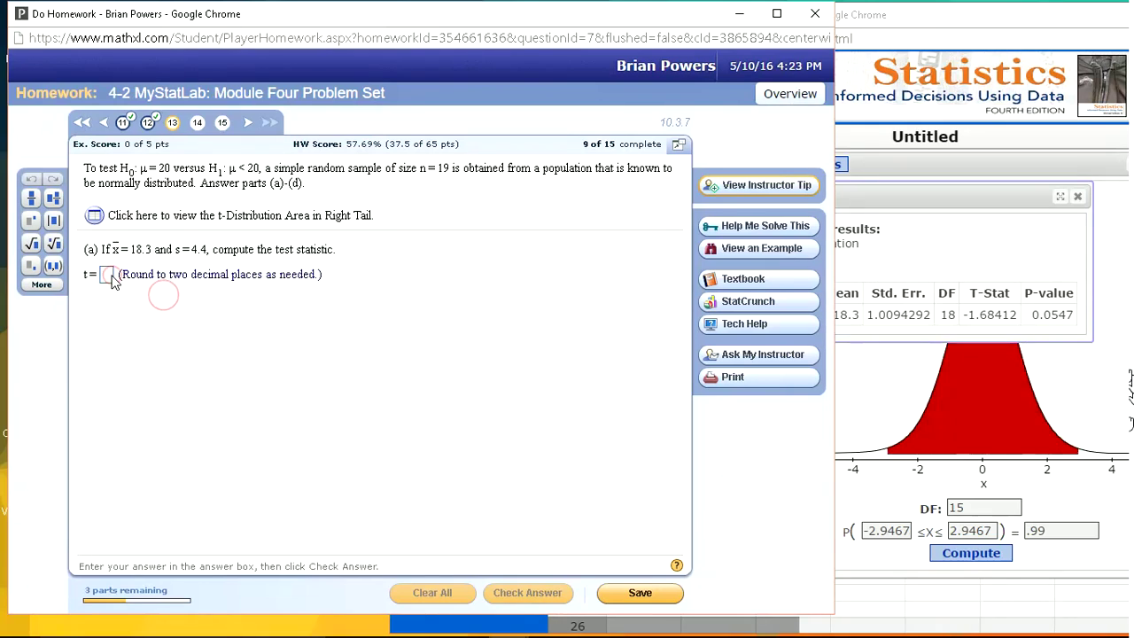
type("-1")
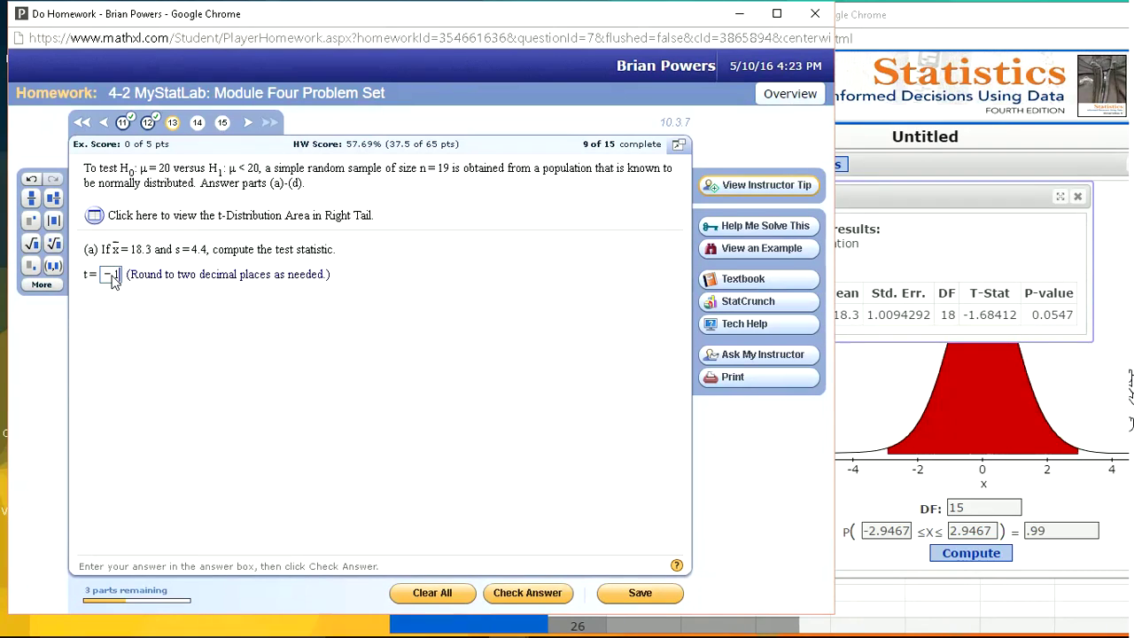
type(".6")
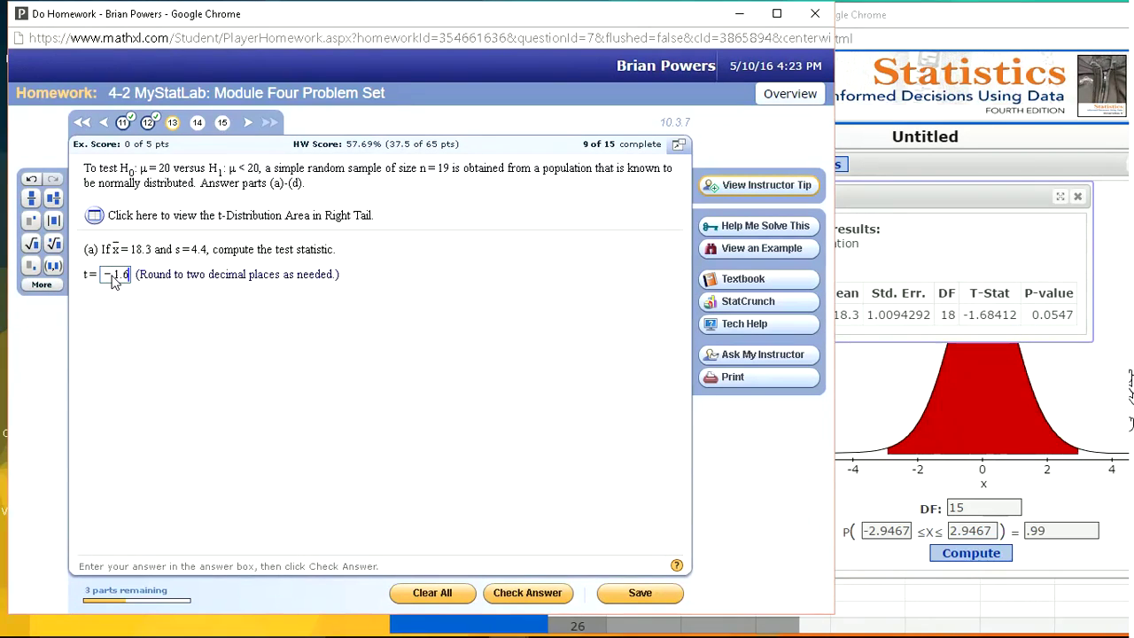
type("84")
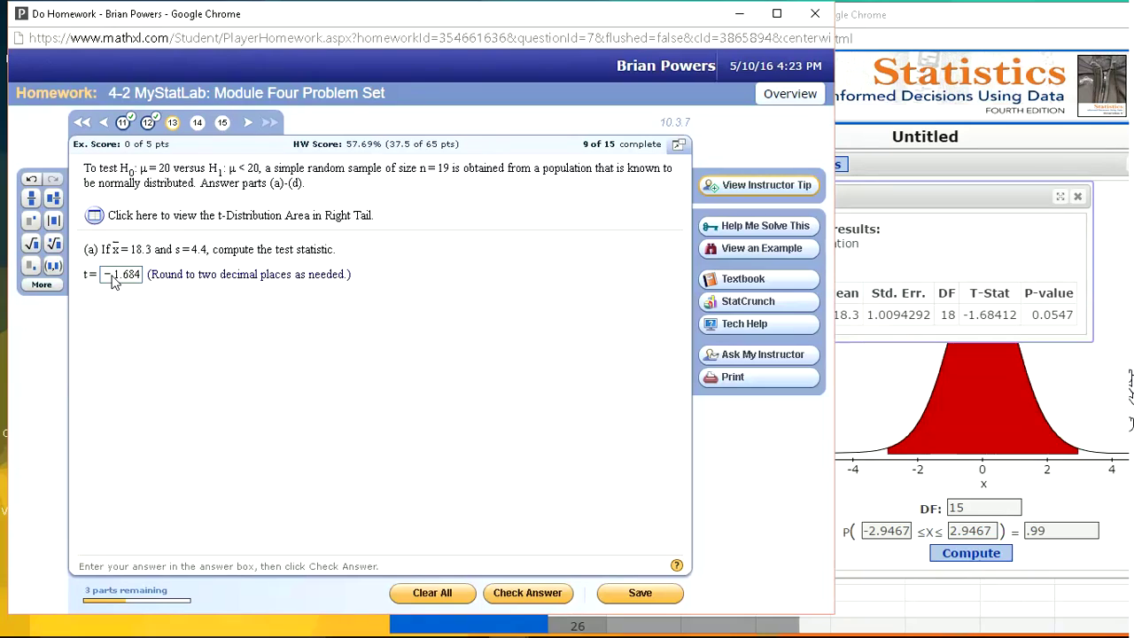
key("BackSpace")
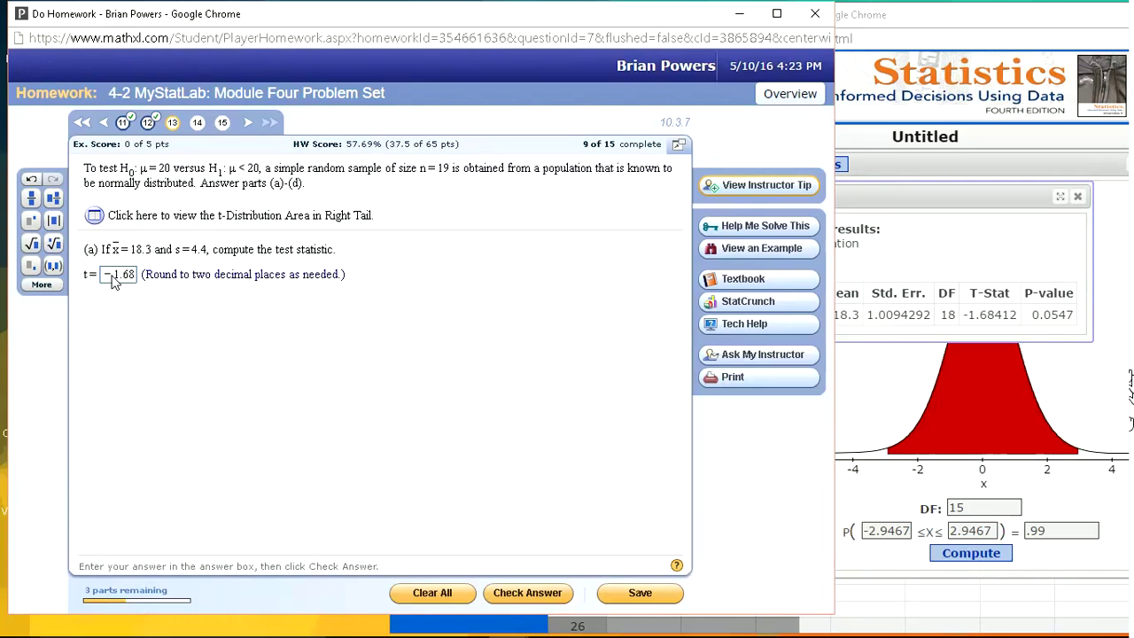
key("Return")
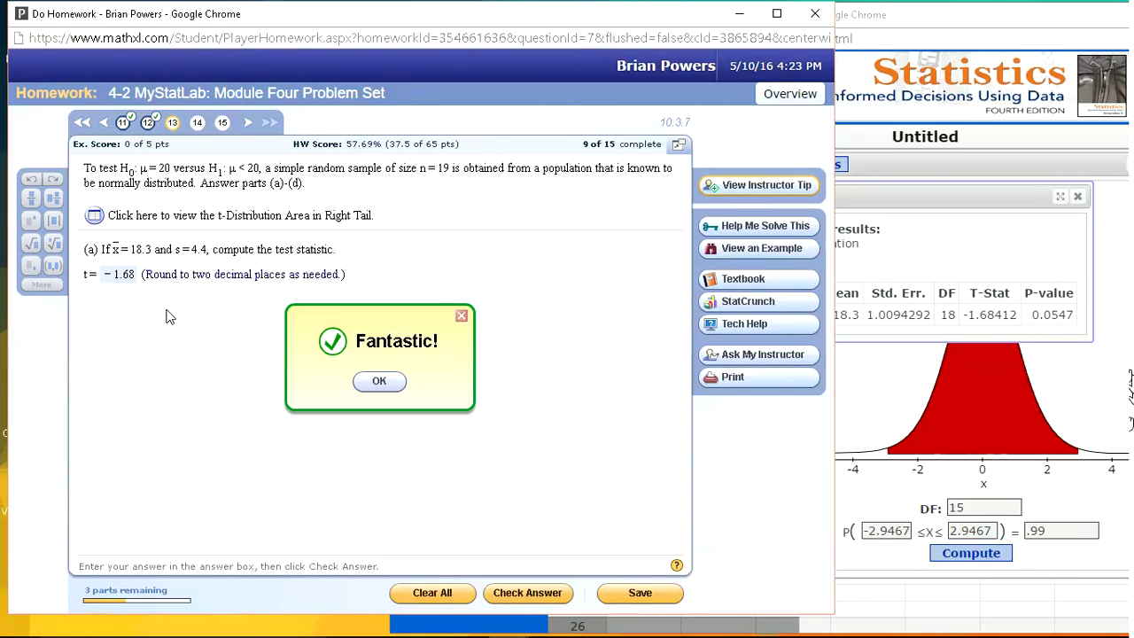
key("Return")
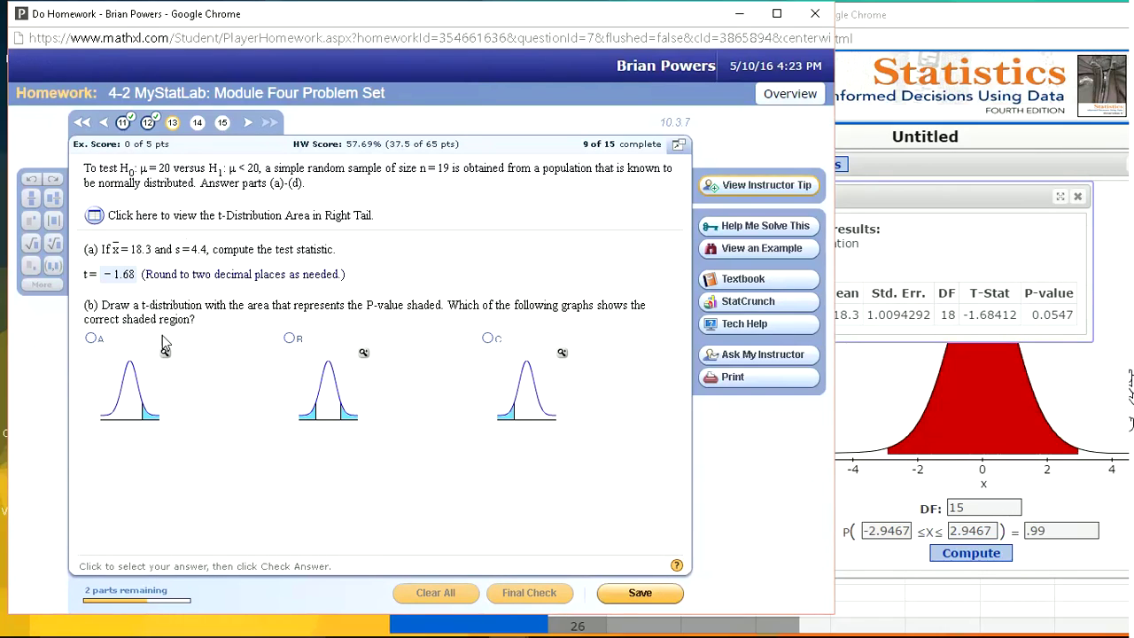
Submit graph C for part (b) and, using the StatCrunch P-value, choice D (0.05 < P-value < 0.10) for part (c)
left_click(488, 340)
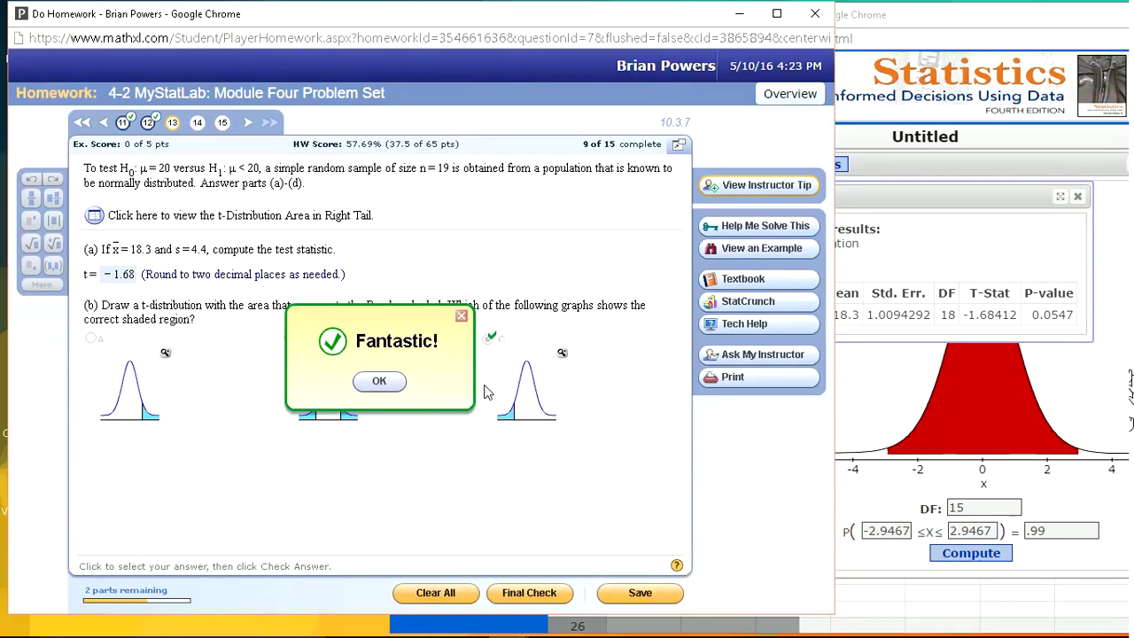
left_click(379, 381)
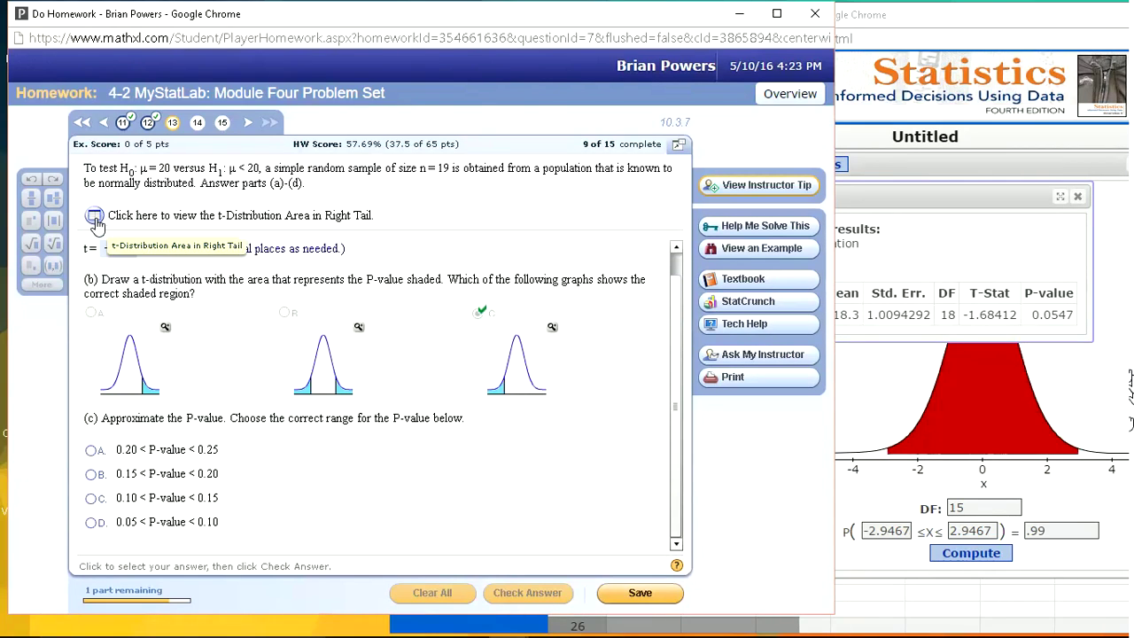
left_click(1058, 316)
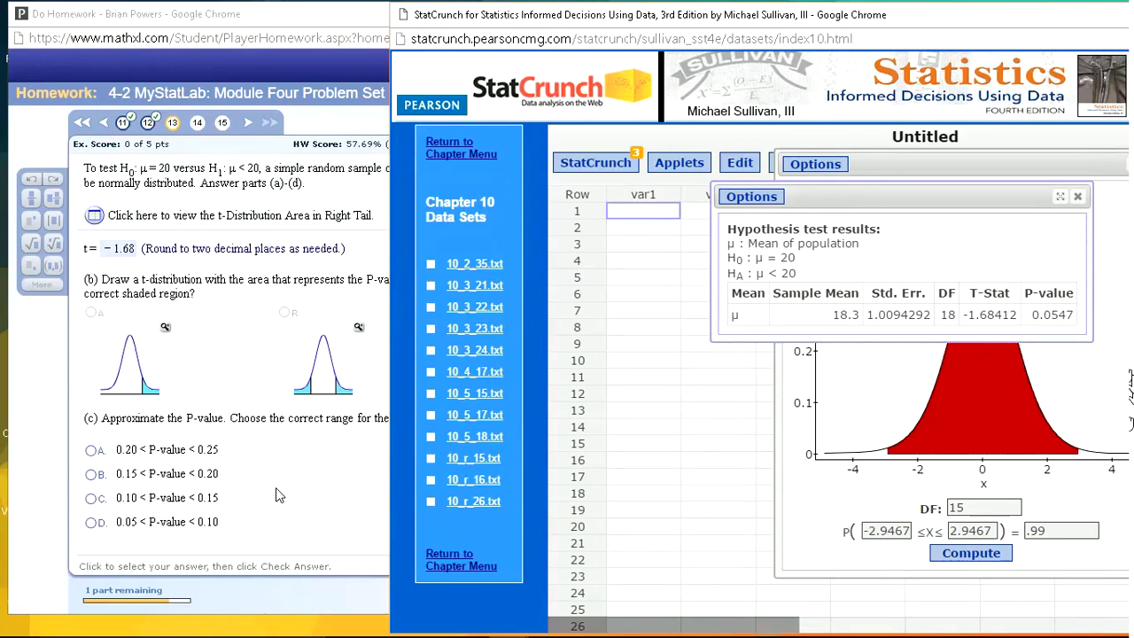
left_click(264, 529)
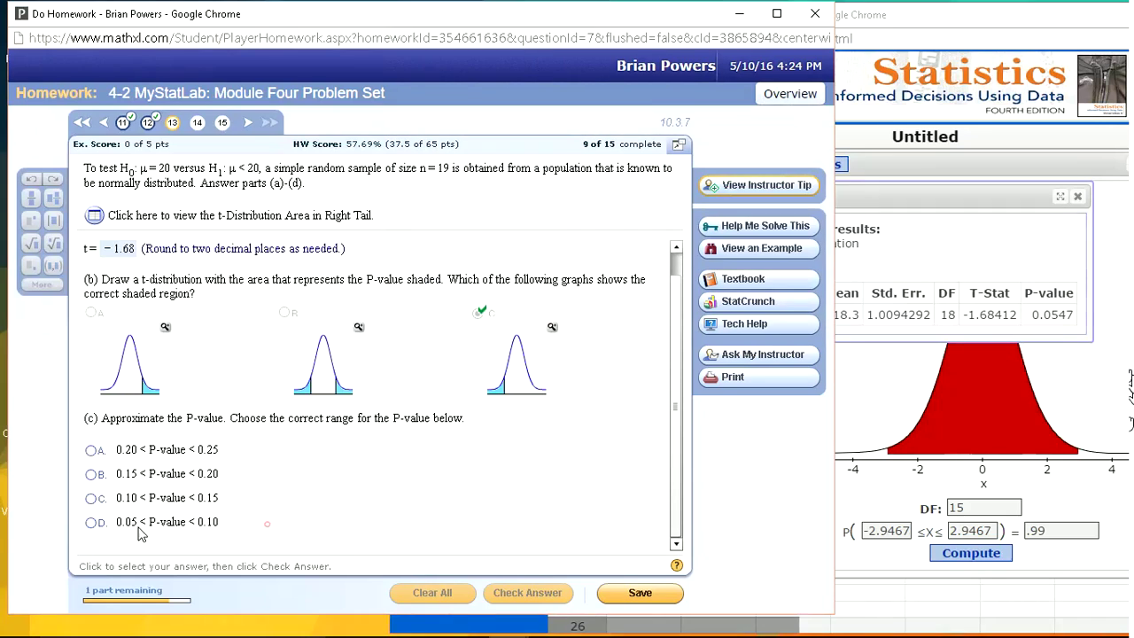
left_click(133, 527)
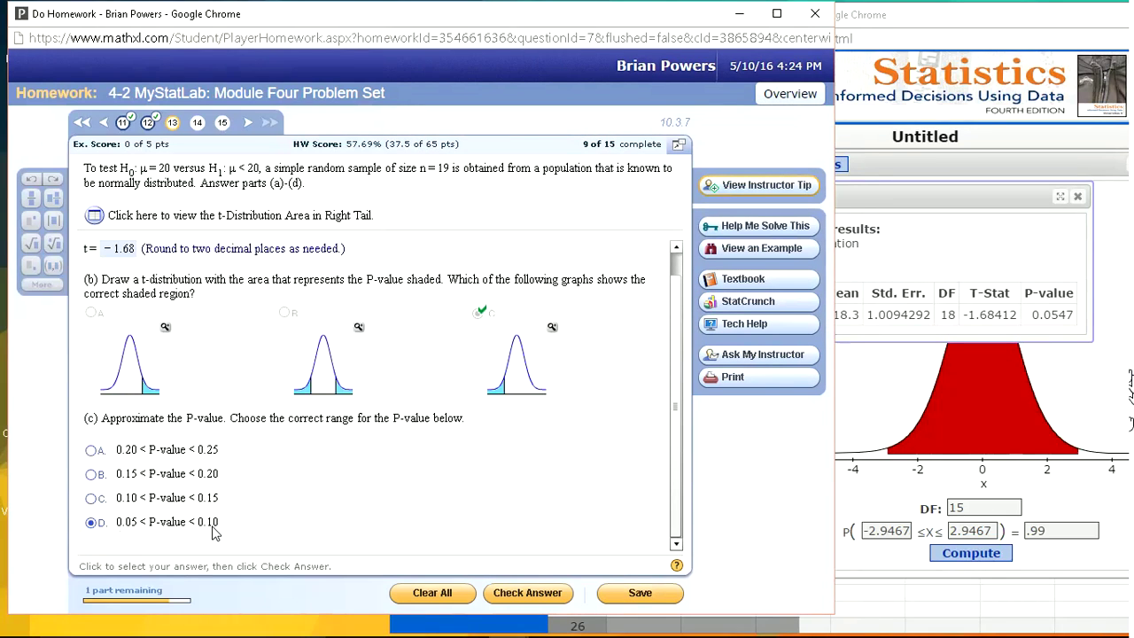
key("Return")
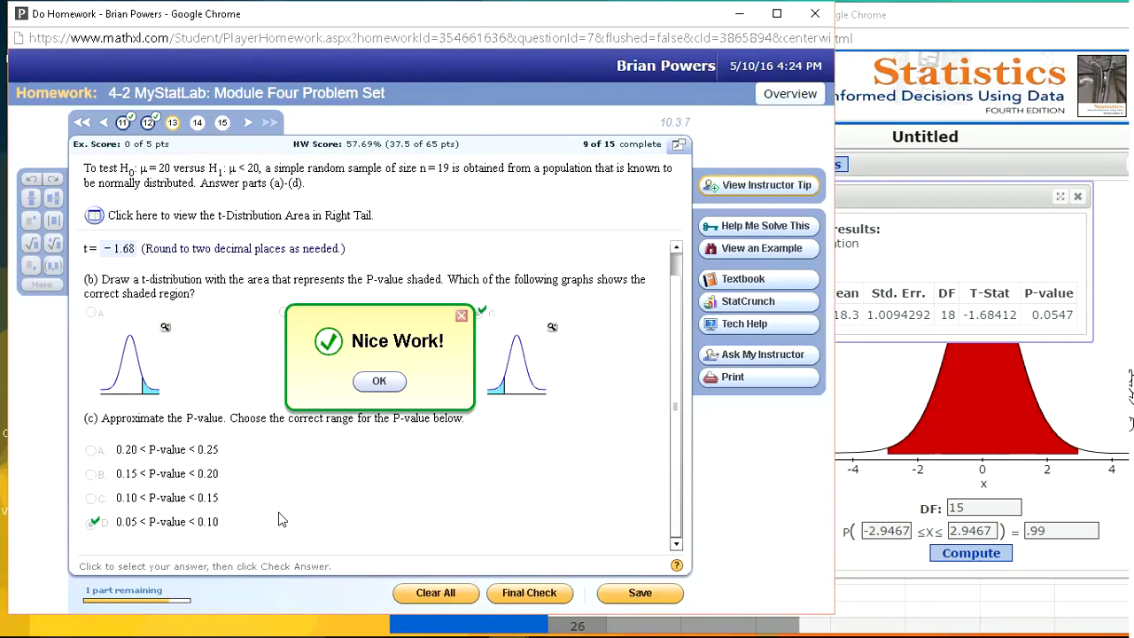
key("Return")
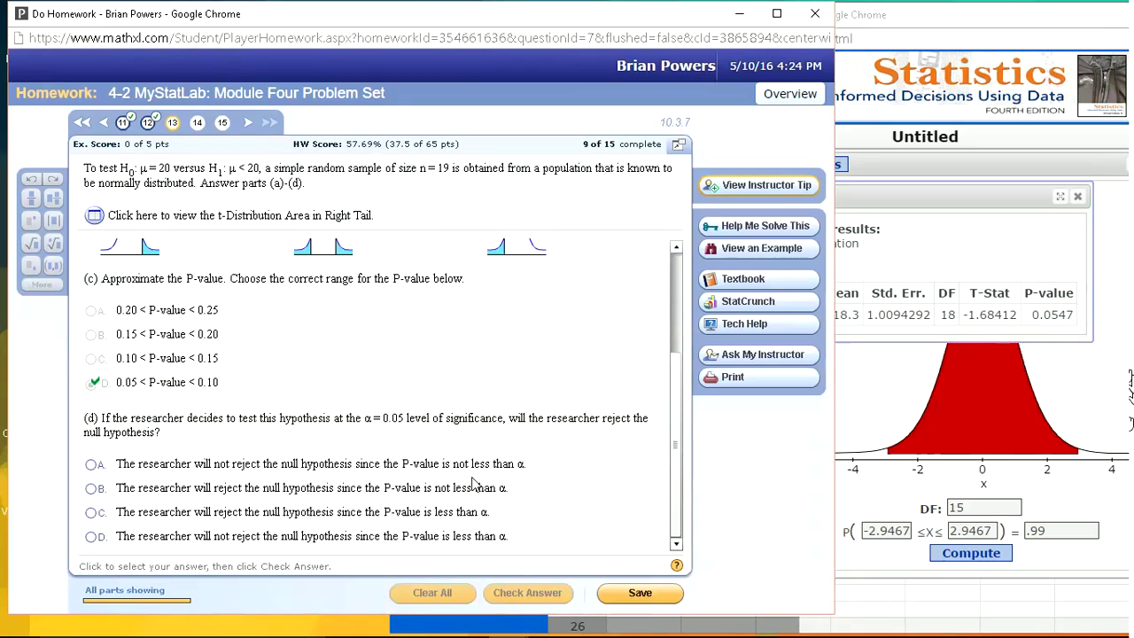
Answer part (d) with choice A, not rejecting the null hypothesis since the P-value is not less than α, and submit it
left_click(91, 466)
key("Return")
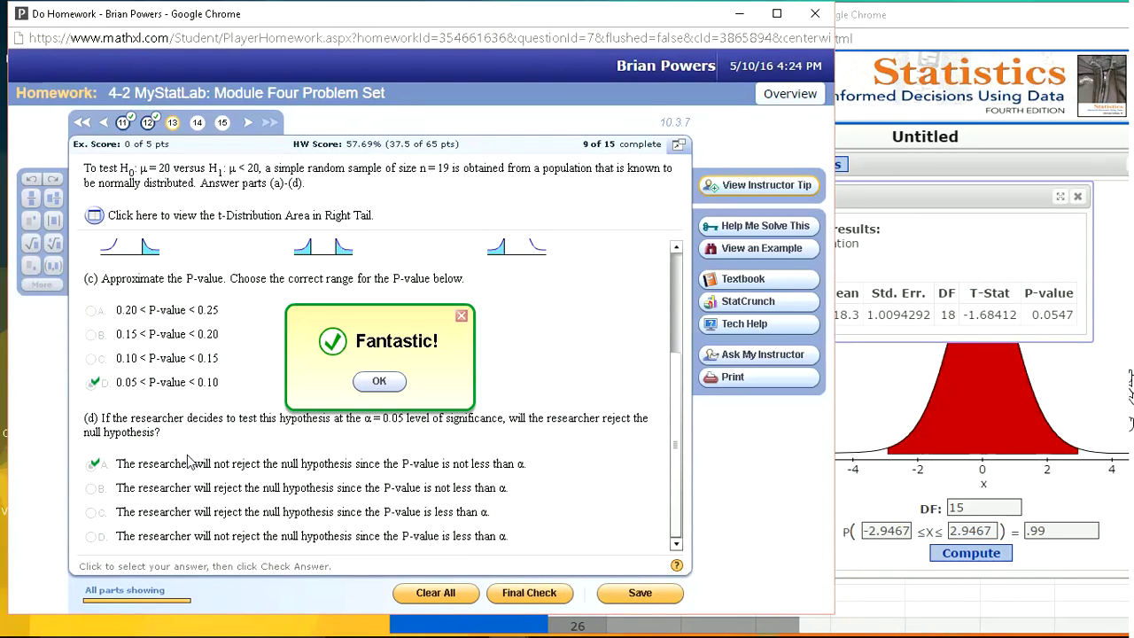
key("Return")
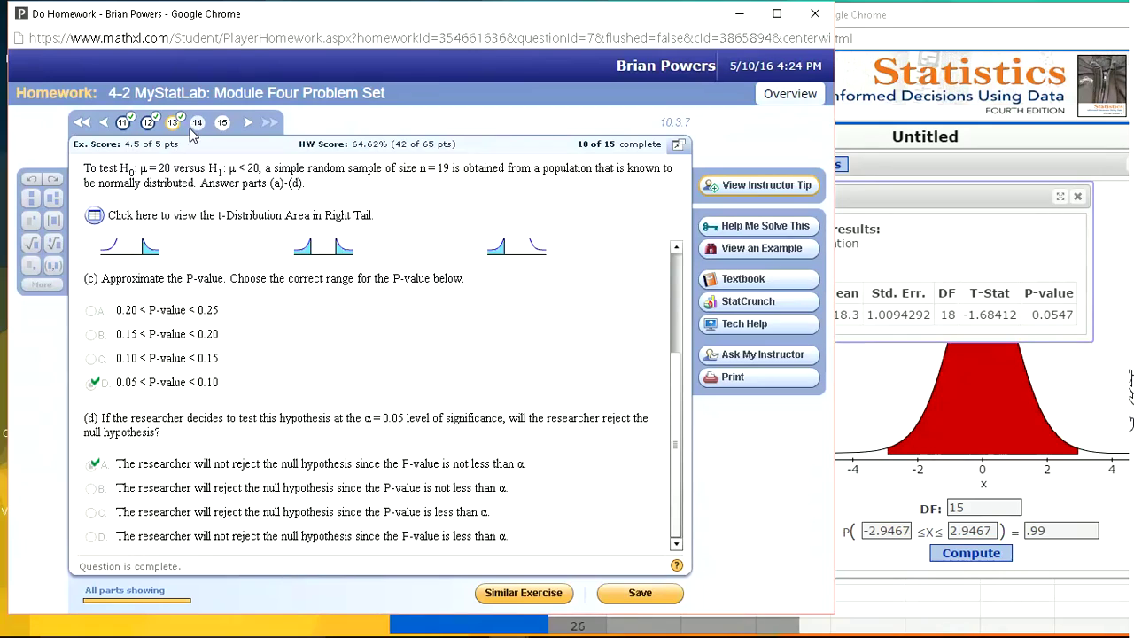
Open question 14 and set its null hypothesis to μ = 35.2
left_click(198, 123)
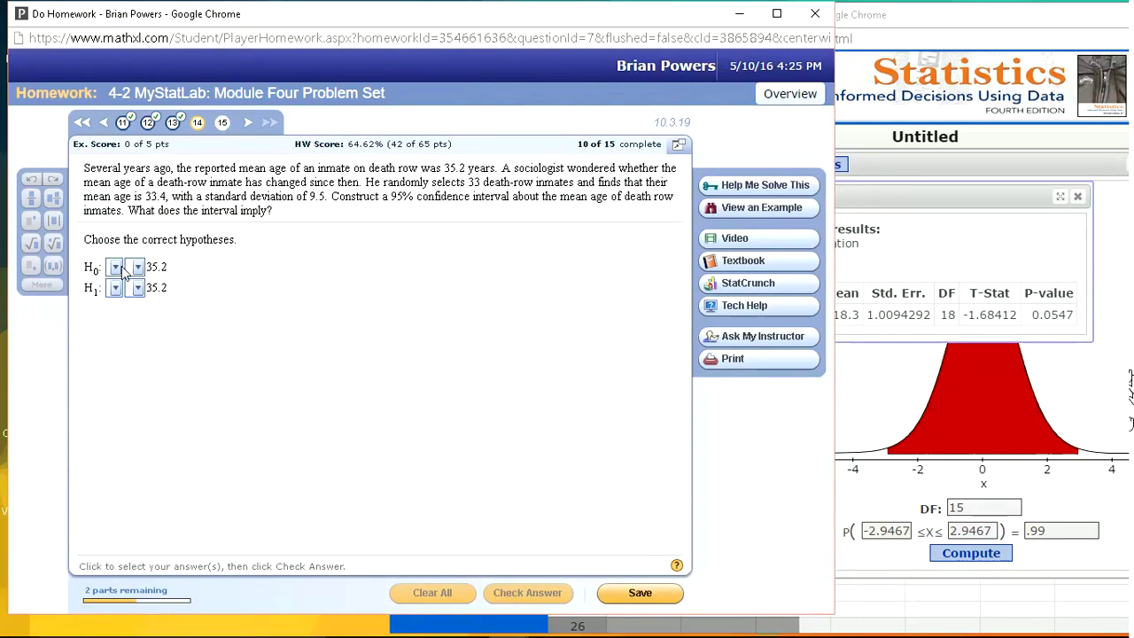
left_click(118, 268)
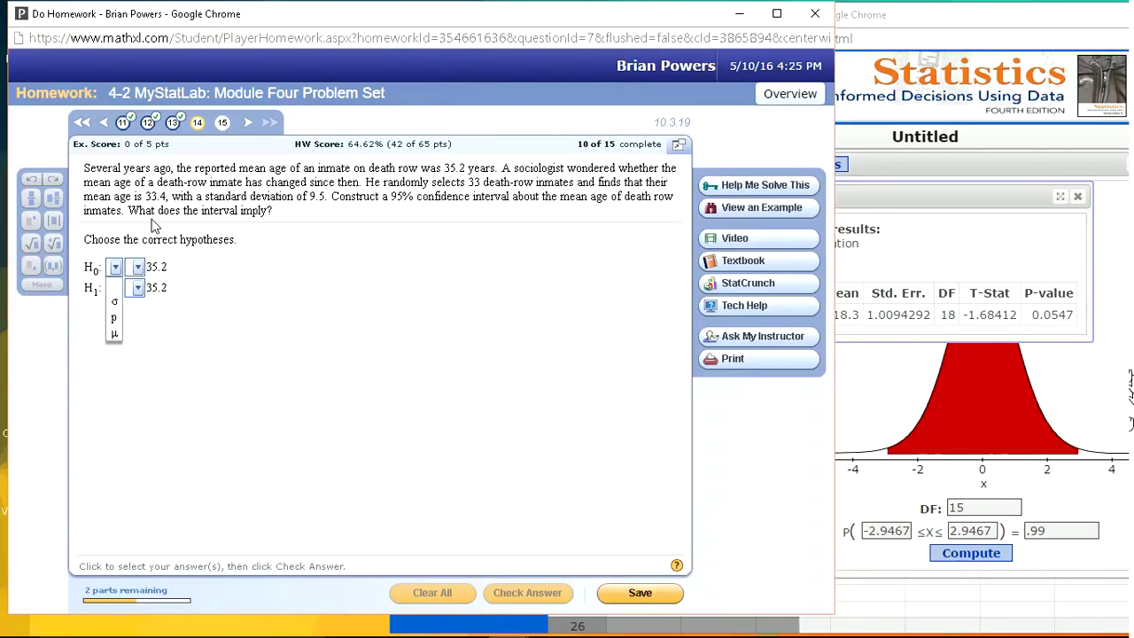
left_click(163, 173)
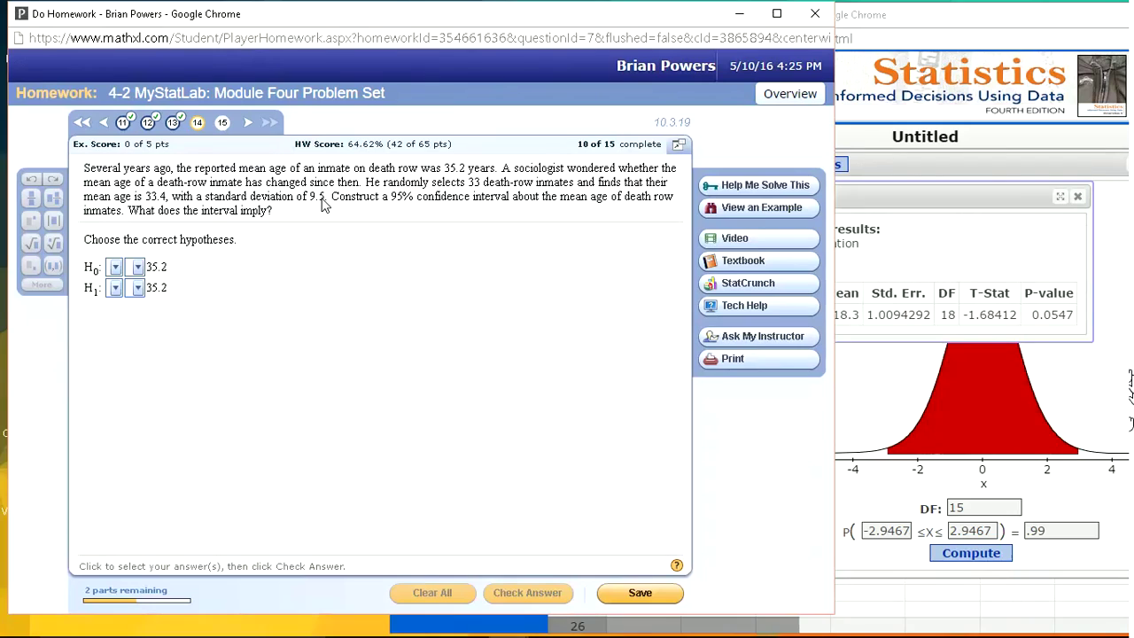
left_click(117, 270)
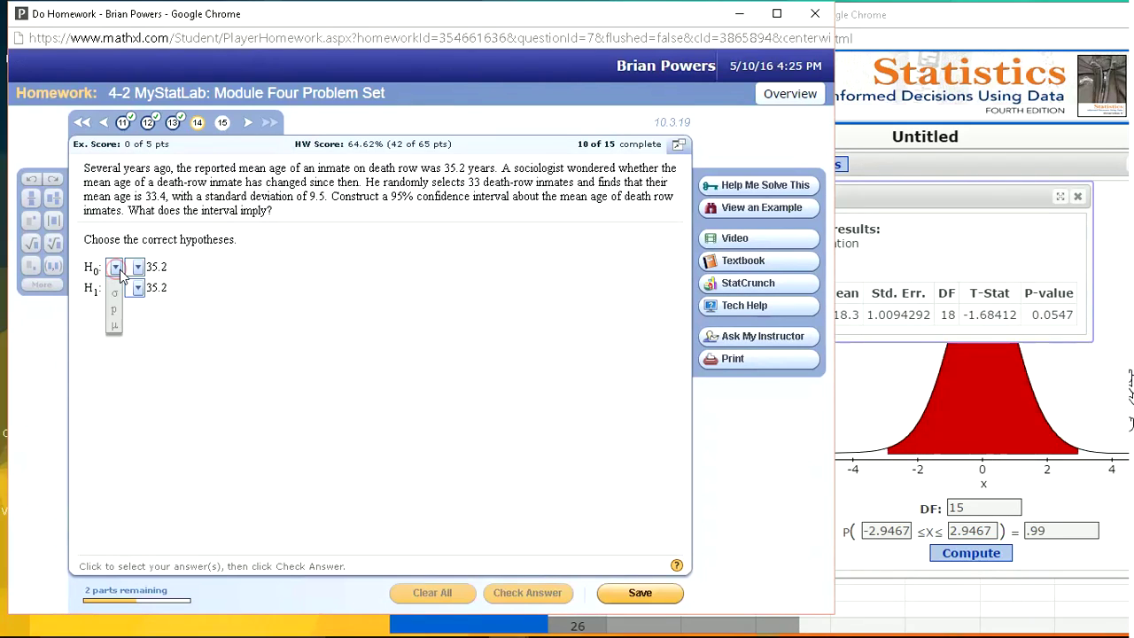
left_click(114, 333)
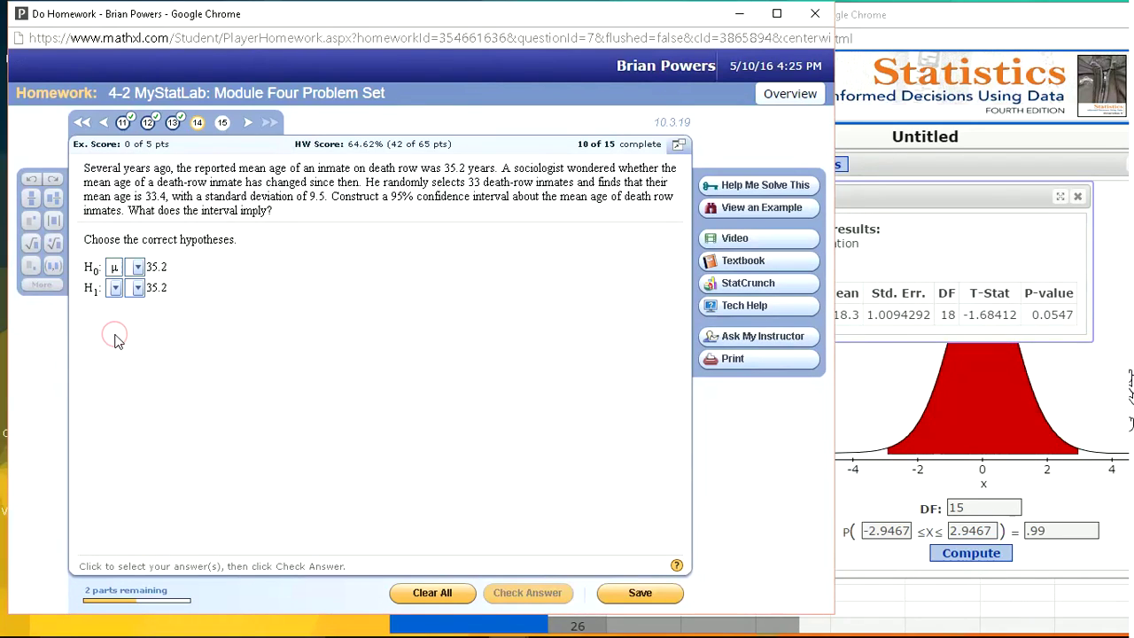
left_click(139, 270)
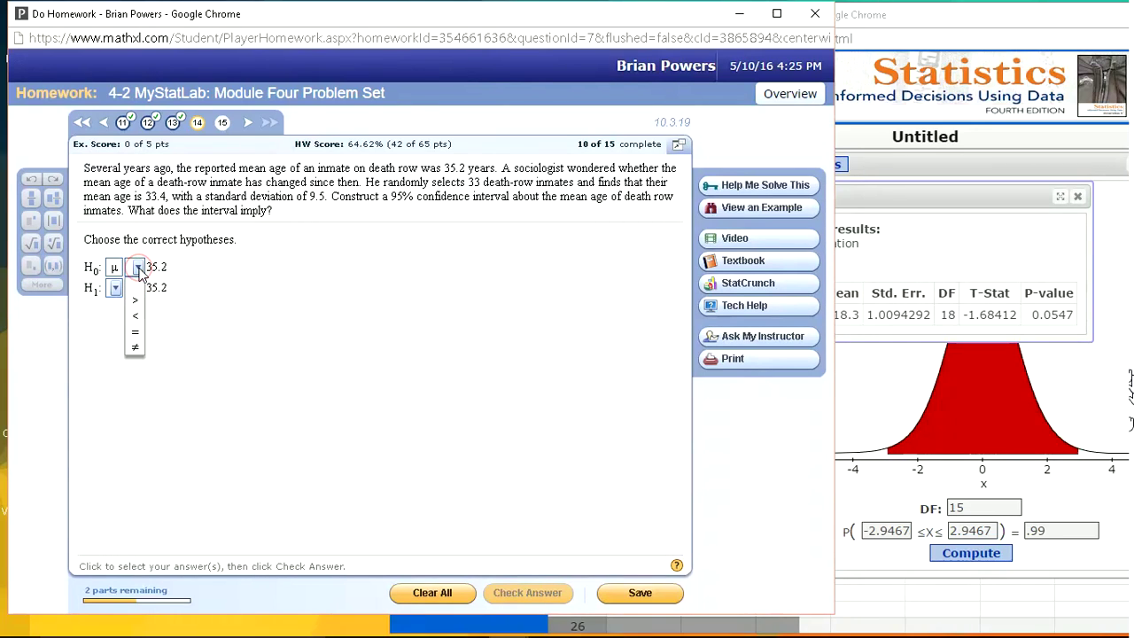
left_click(135, 331)
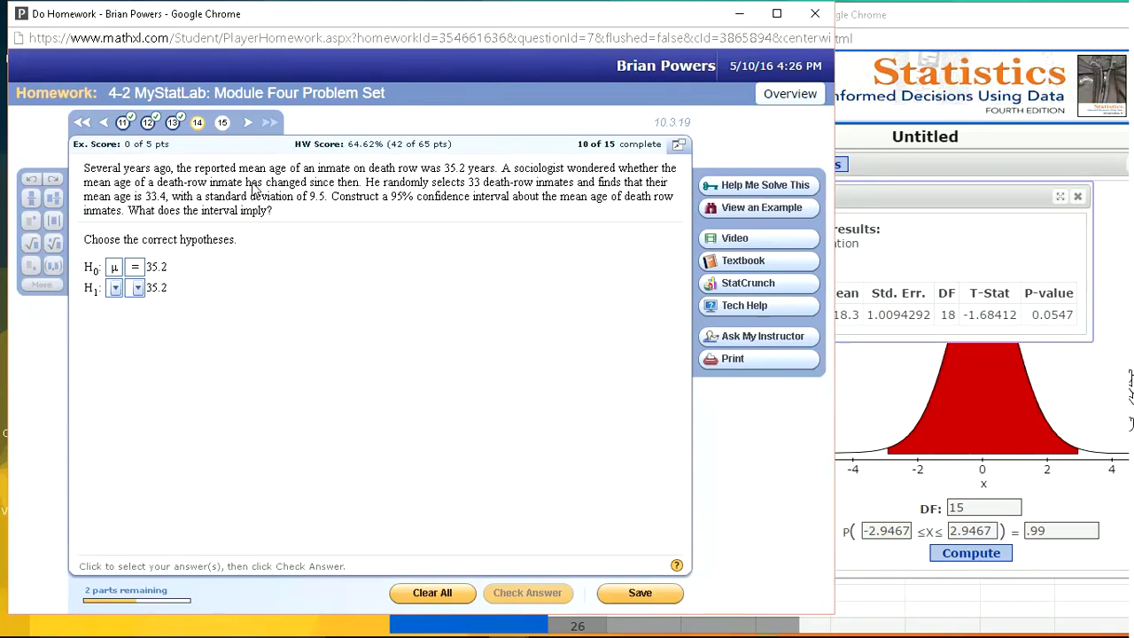
Set the alternative hypothesis to μ ≠ 35.2 and submit both hypotheses
left_click(116, 290)
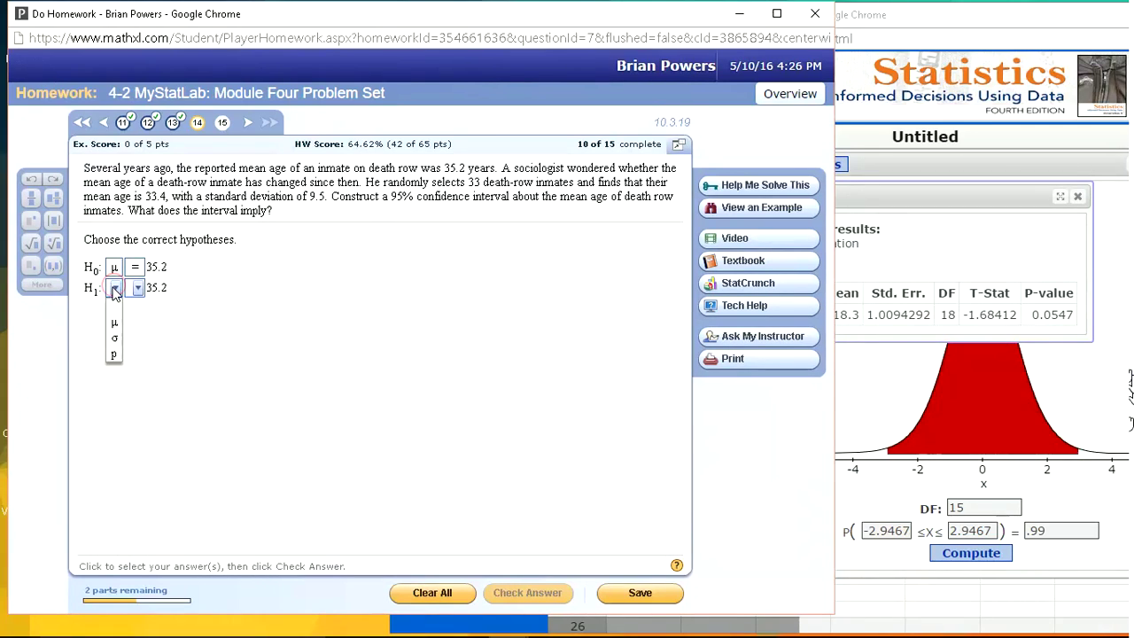
left_click(113, 335)
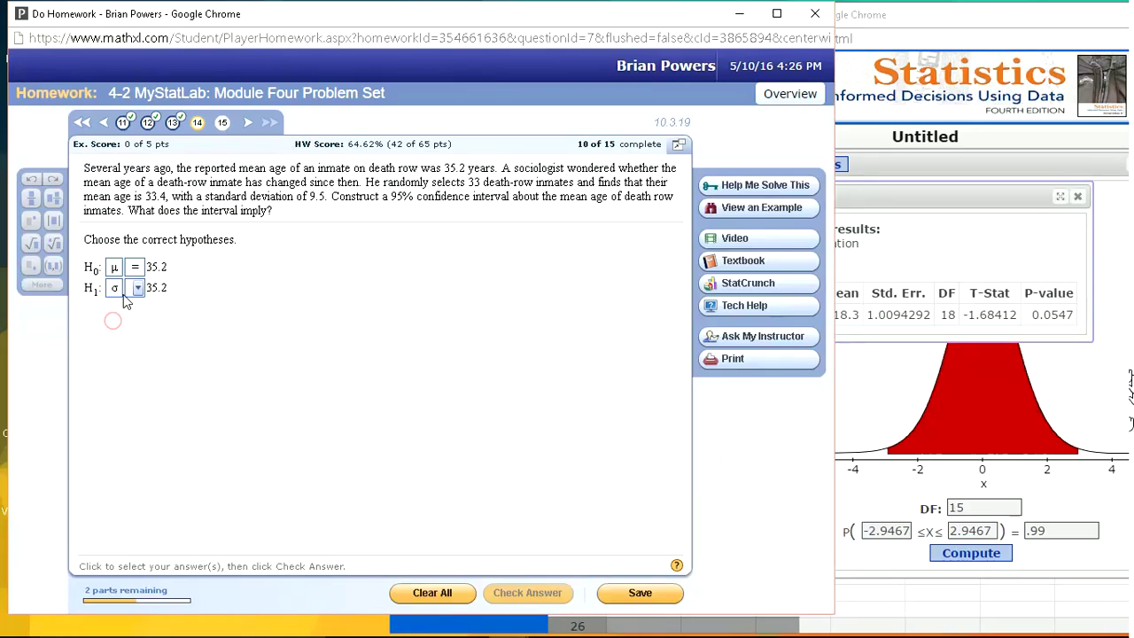
left_click(113, 293)
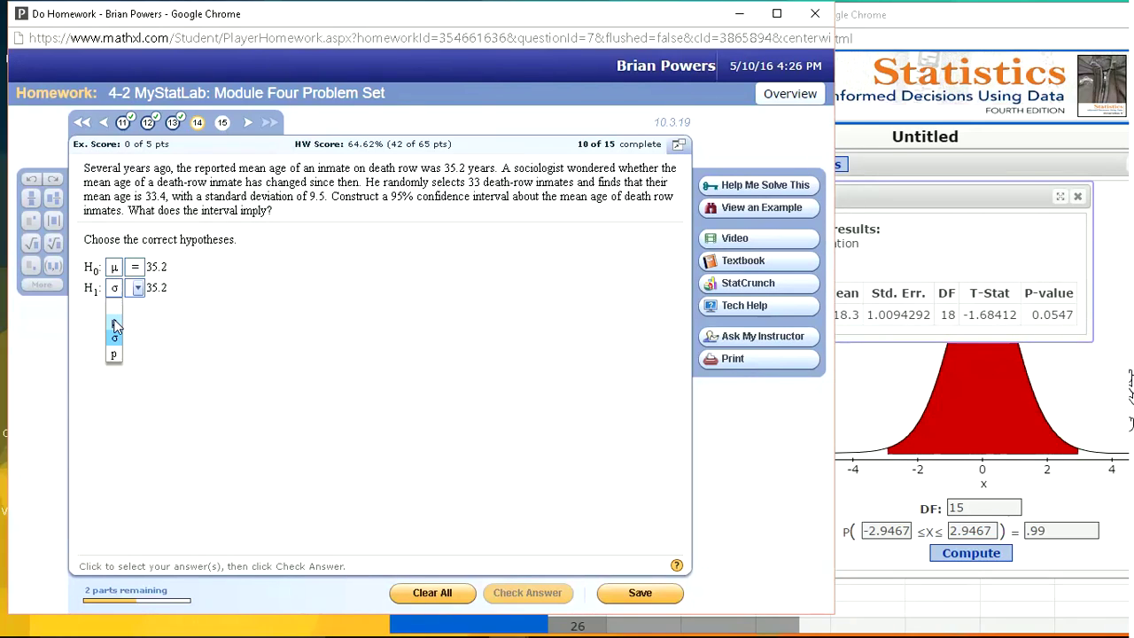
left_click(114, 323)
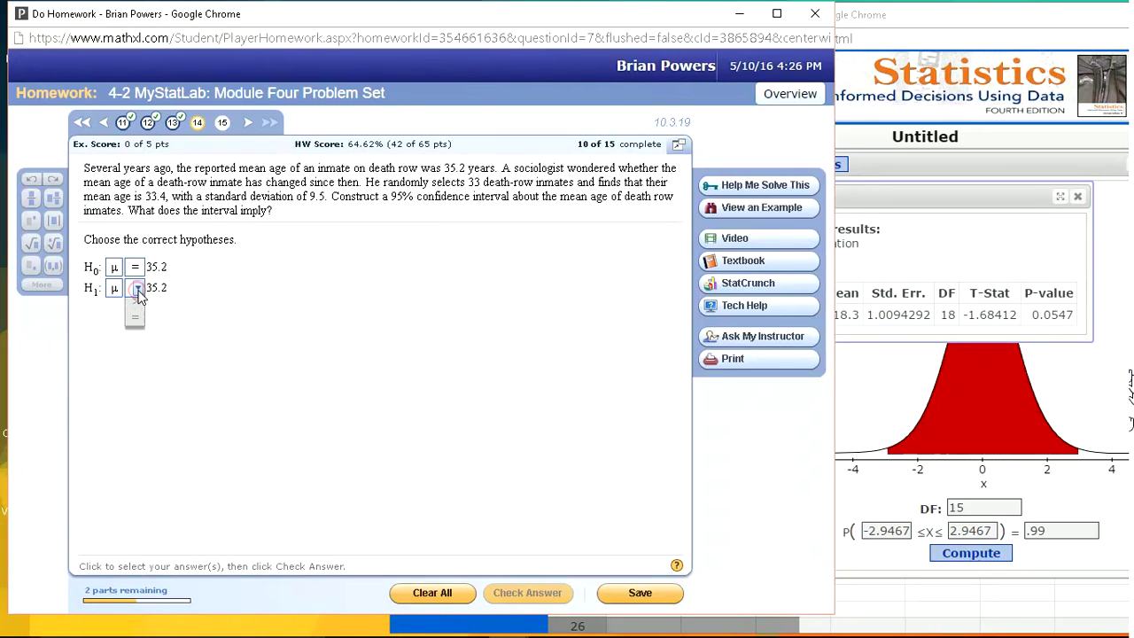
left_click(137, 288)
left_click(135, 339)
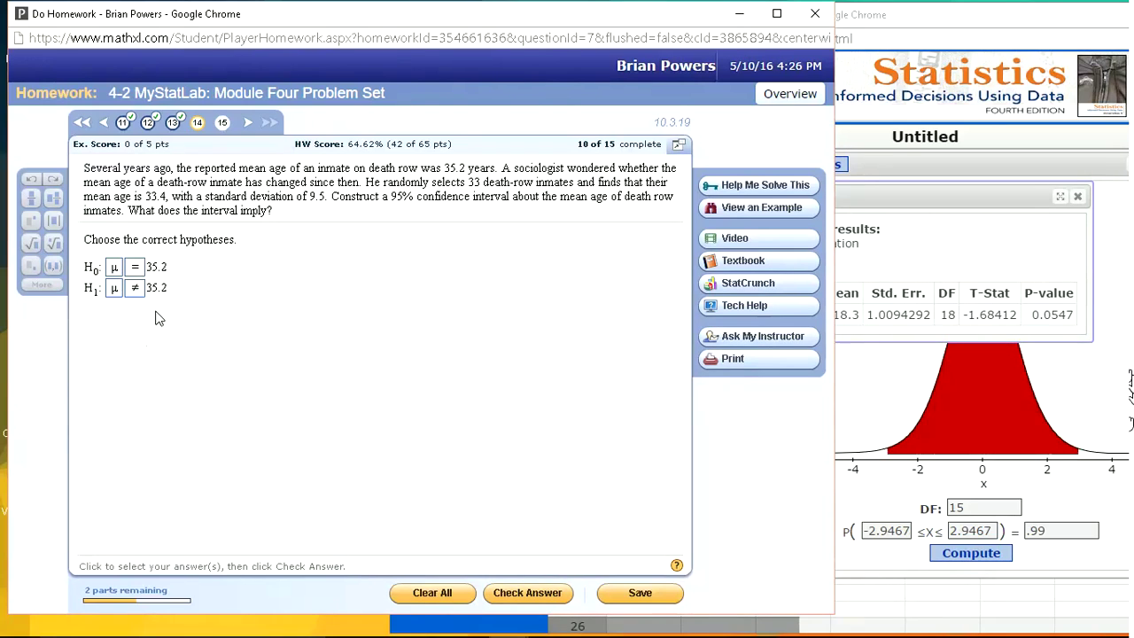
key("Return")
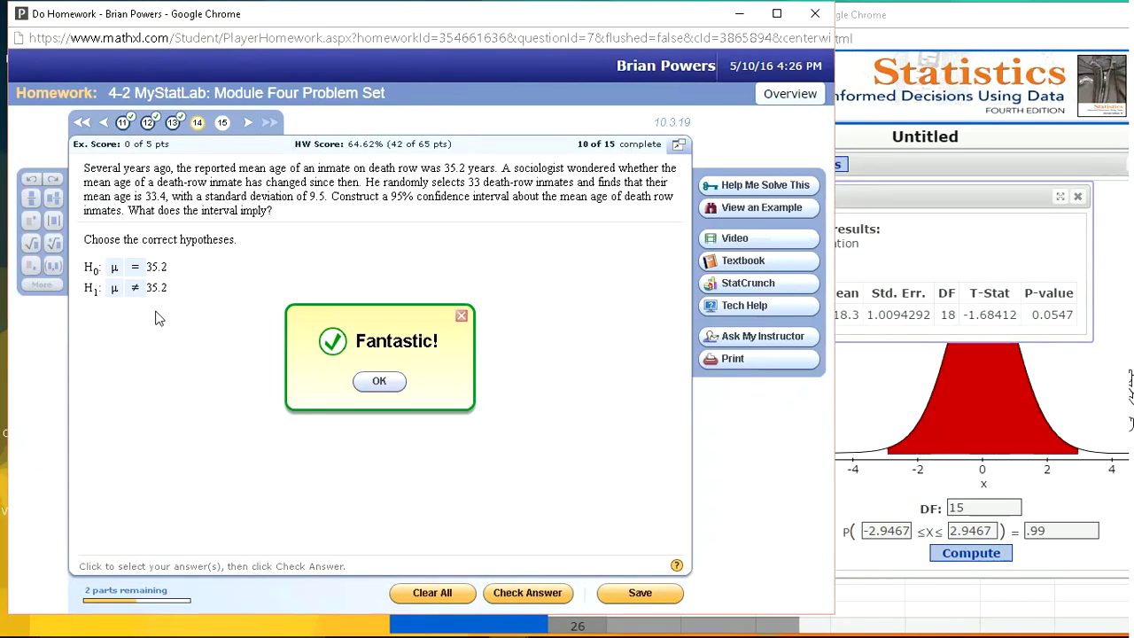
key("Return")
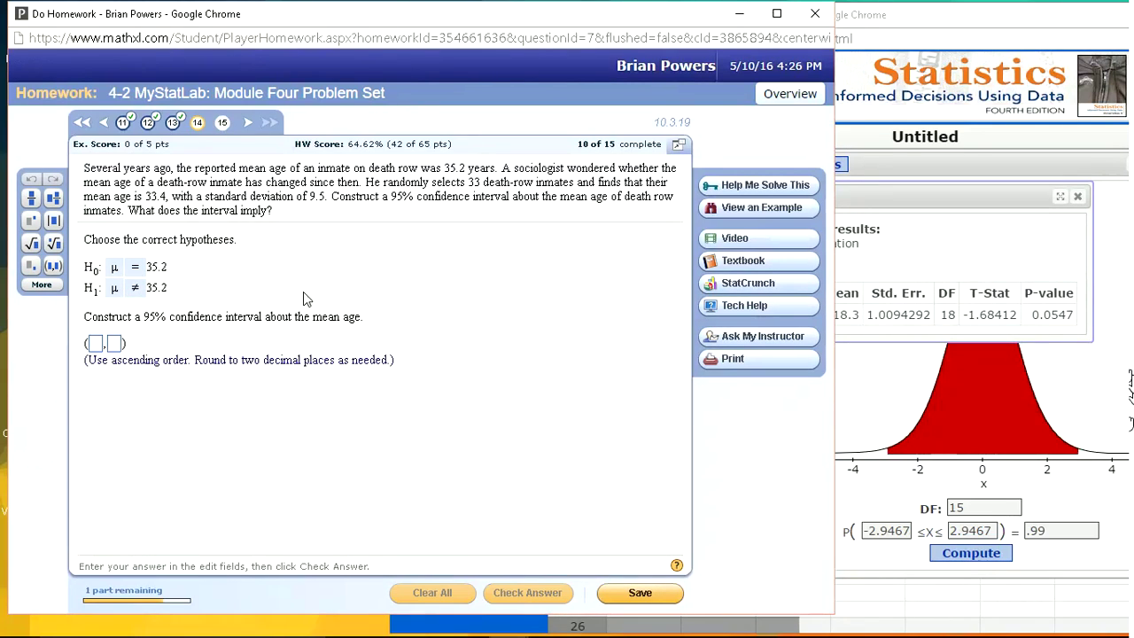
Switch to StatCrunch, reopen the one-sample T settings from the earlier results, and enter sample mean 33.4 and standard deviation 9.5
left_click(861, 203)
left_click(745, 198)
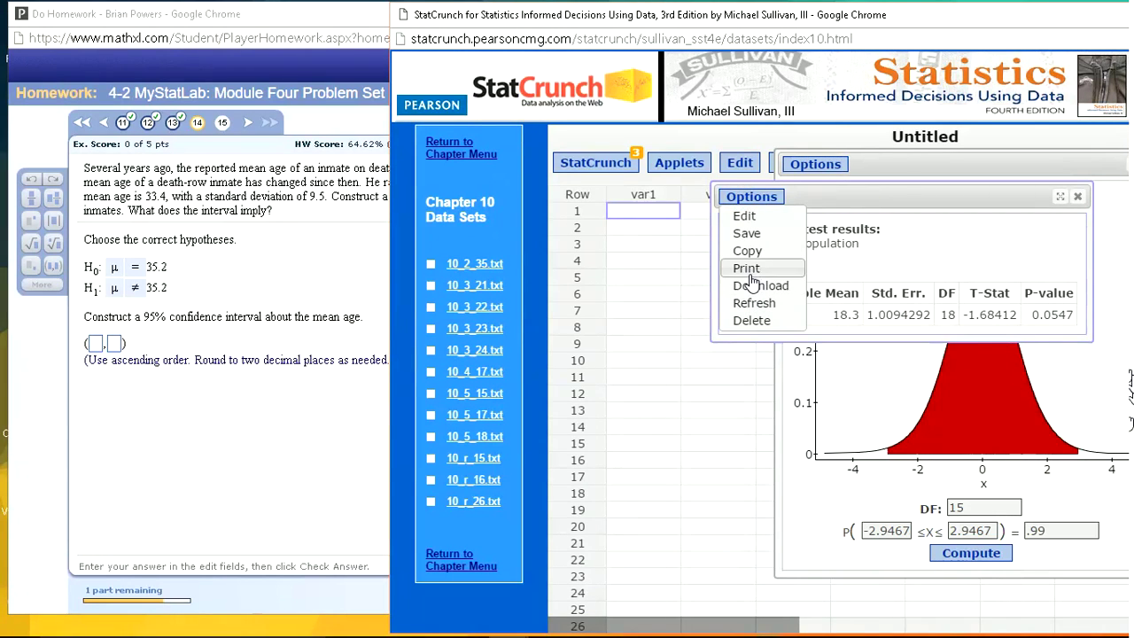
left_click(746, 219)
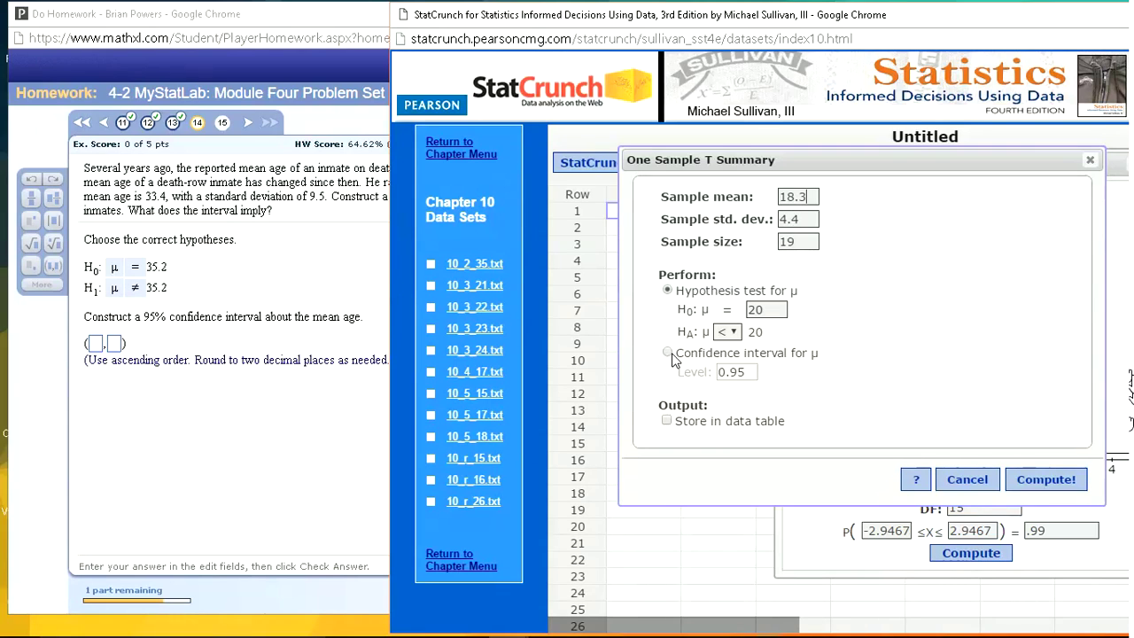
left_click_drag(794, 202, 782, 204)
type("33.4")
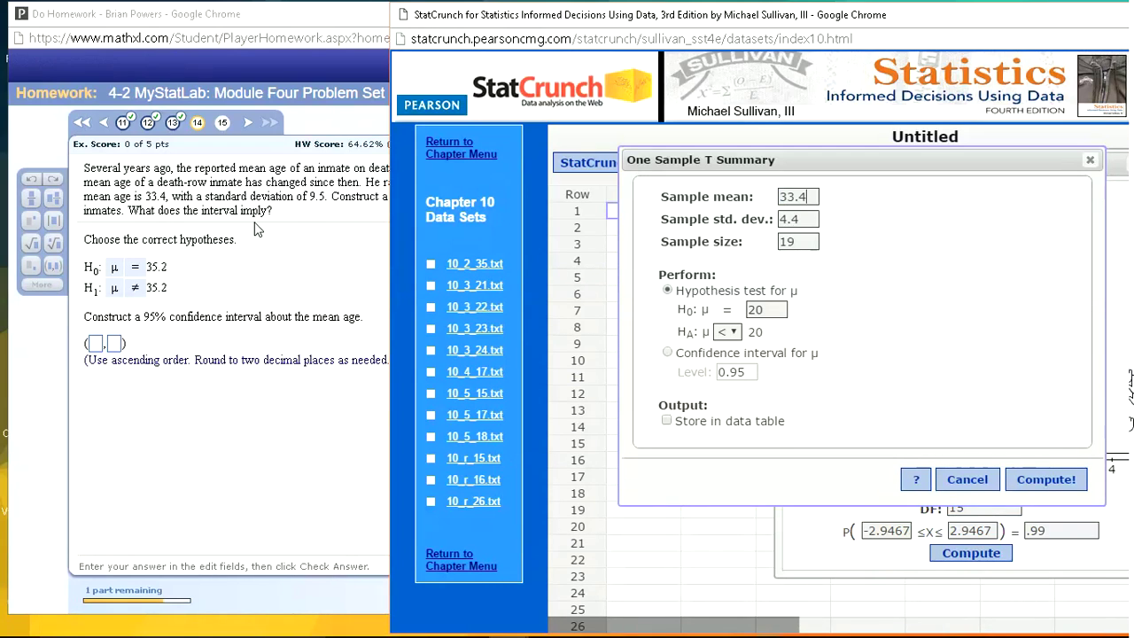
left_click(804, 224)
double_click(804, 225)
key("BackSpace")
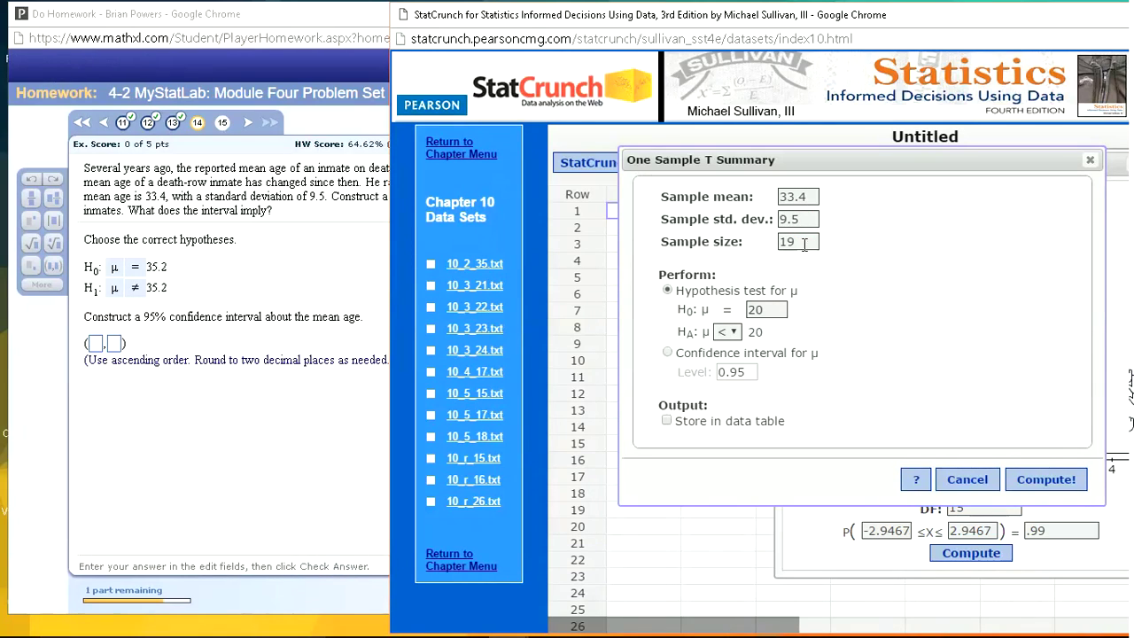
Check the number of inmates in the homework question and set the StatCrunch sample size to 33
left_click(341, 191)
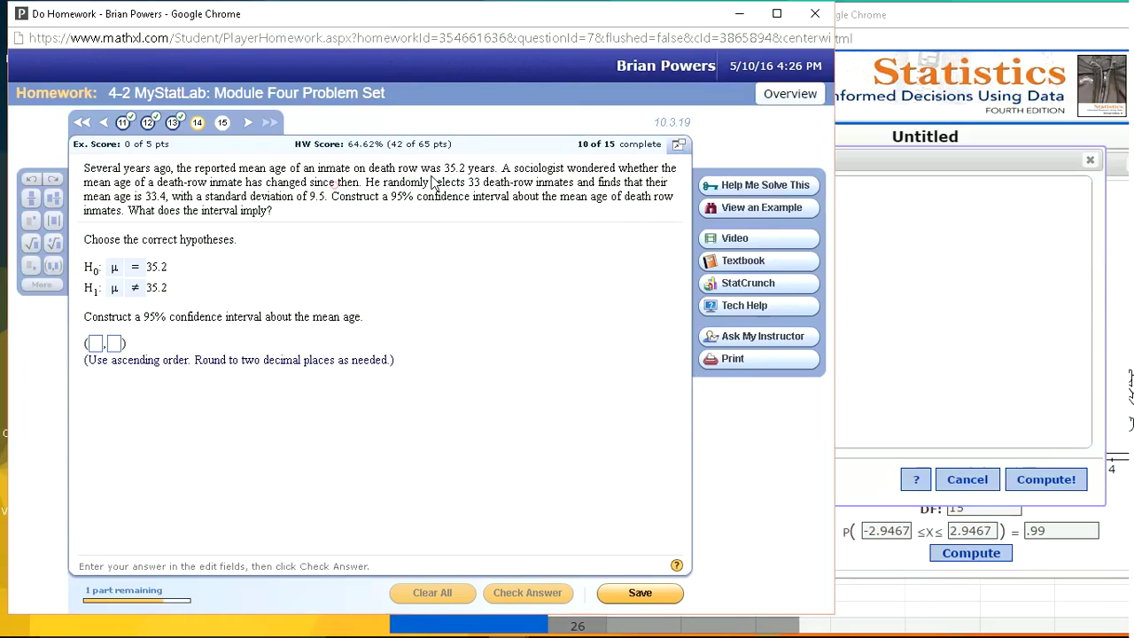
left_click(868, 294)
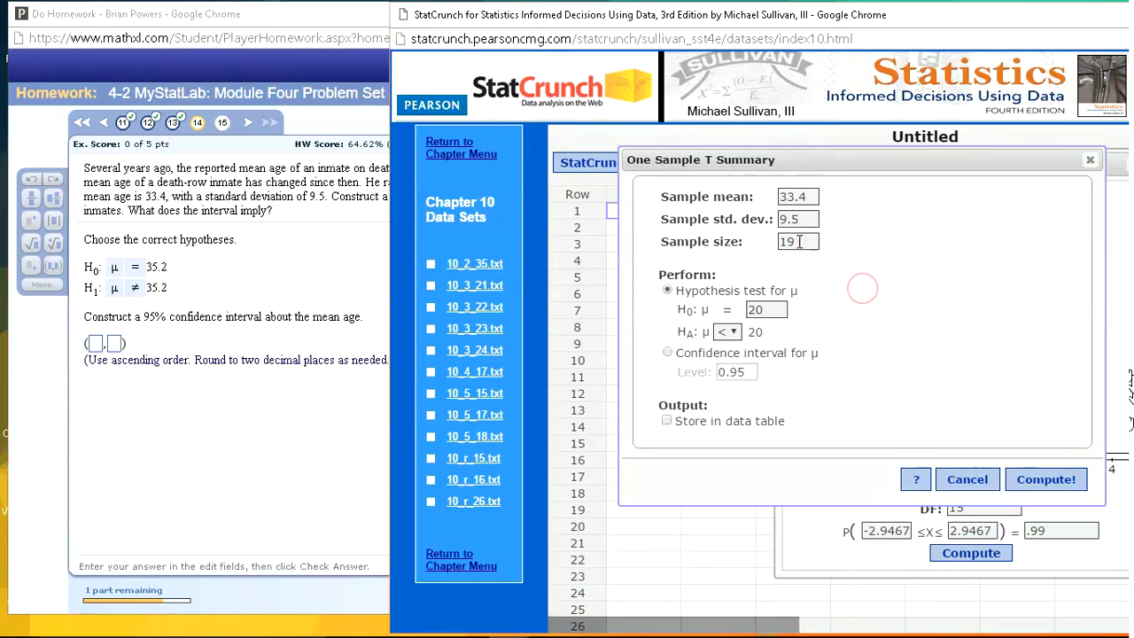
left_click(797, 241)
key("BackSpace")
key("BackSpace")
type("33")
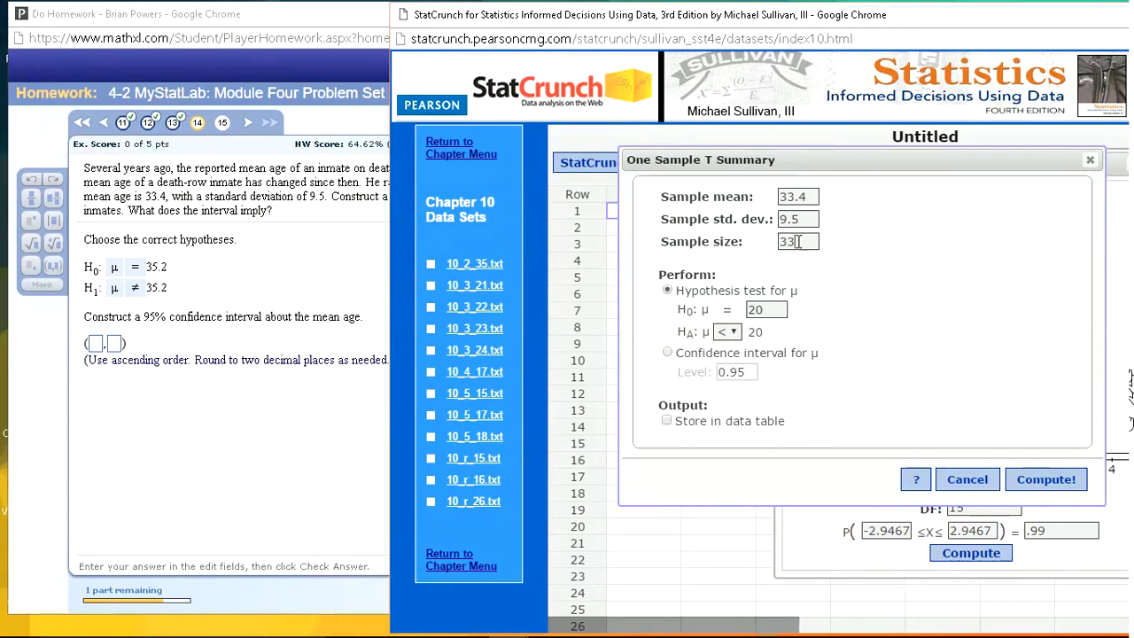
Compute a confidence interval for μ at level 0.95 and reposition the results so the limits stay visible beside the homework window
left_click(667, 352)
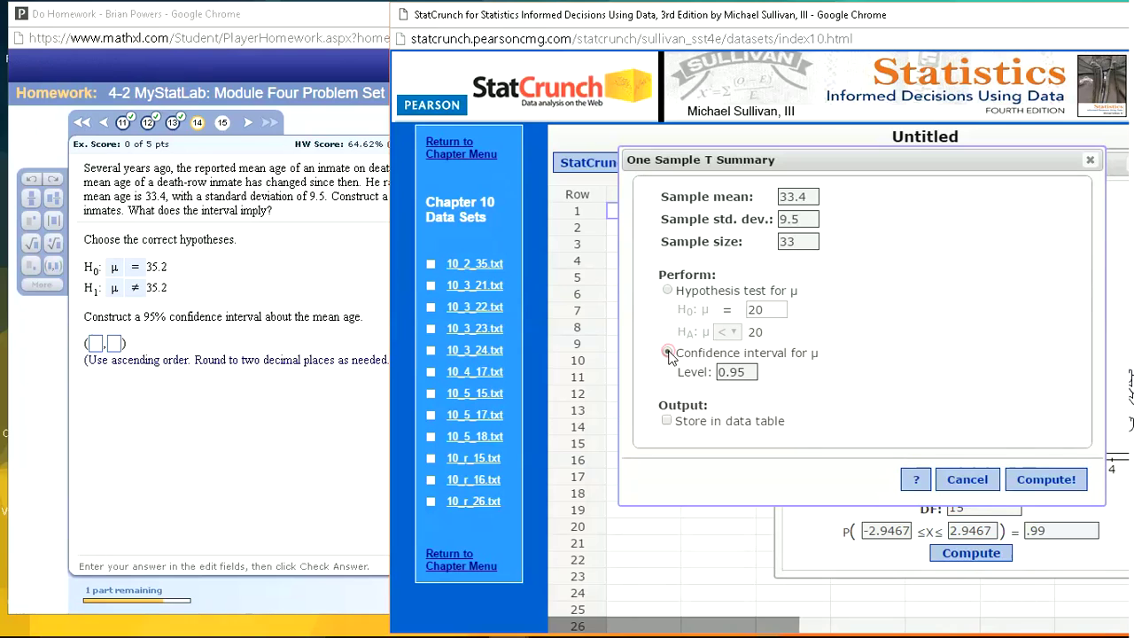
left_click(324, 202)
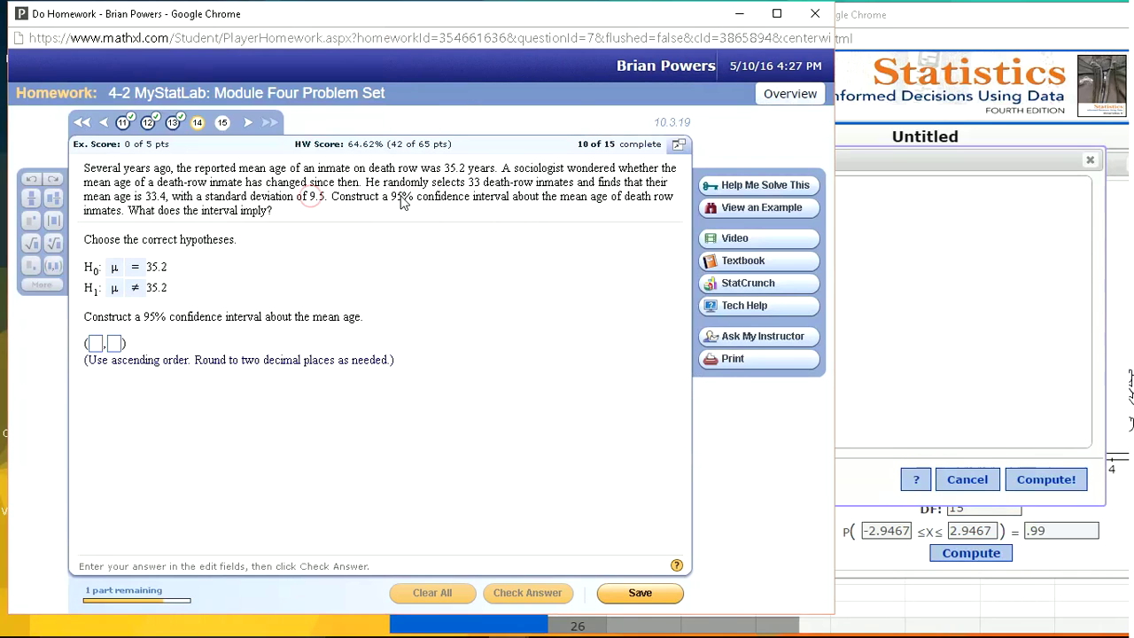
left_click(945, 366)
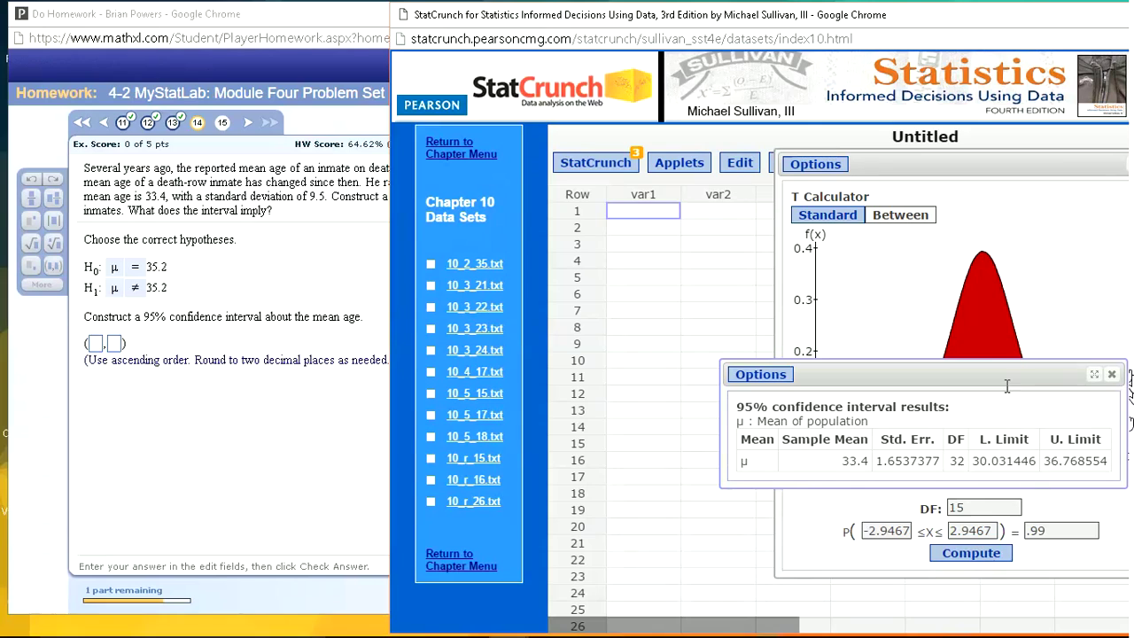
left_click(993, 371)
left_click_drag(993, 370, 983, 275)
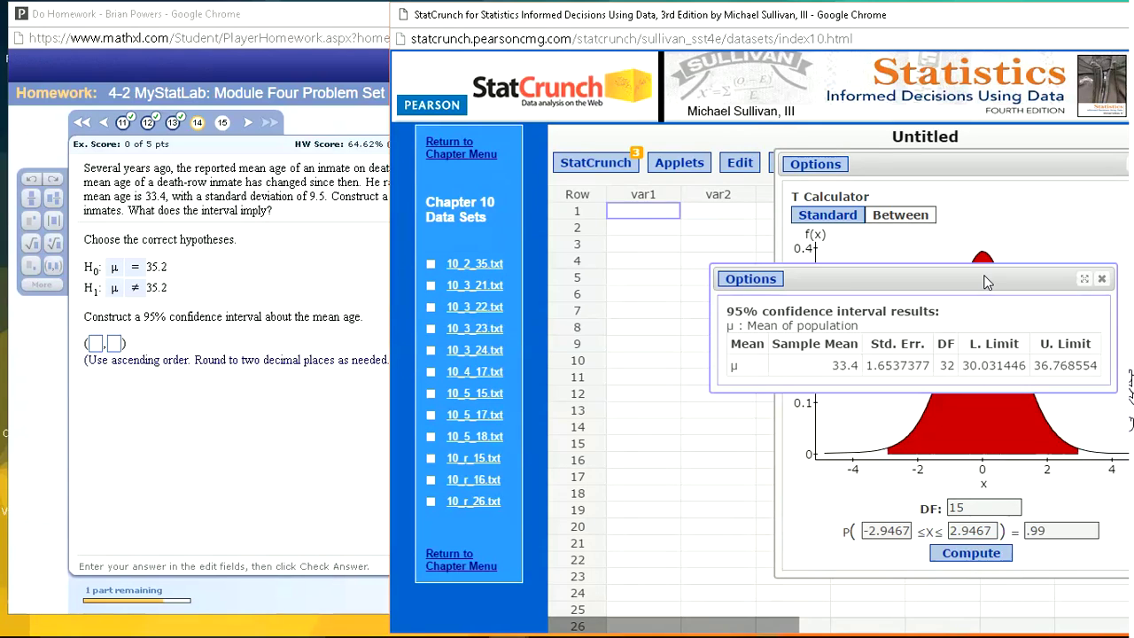
Submit (30.03, 36.77) as the 95% confidence interval about the mean age in the homework question
left_click(103, 352)
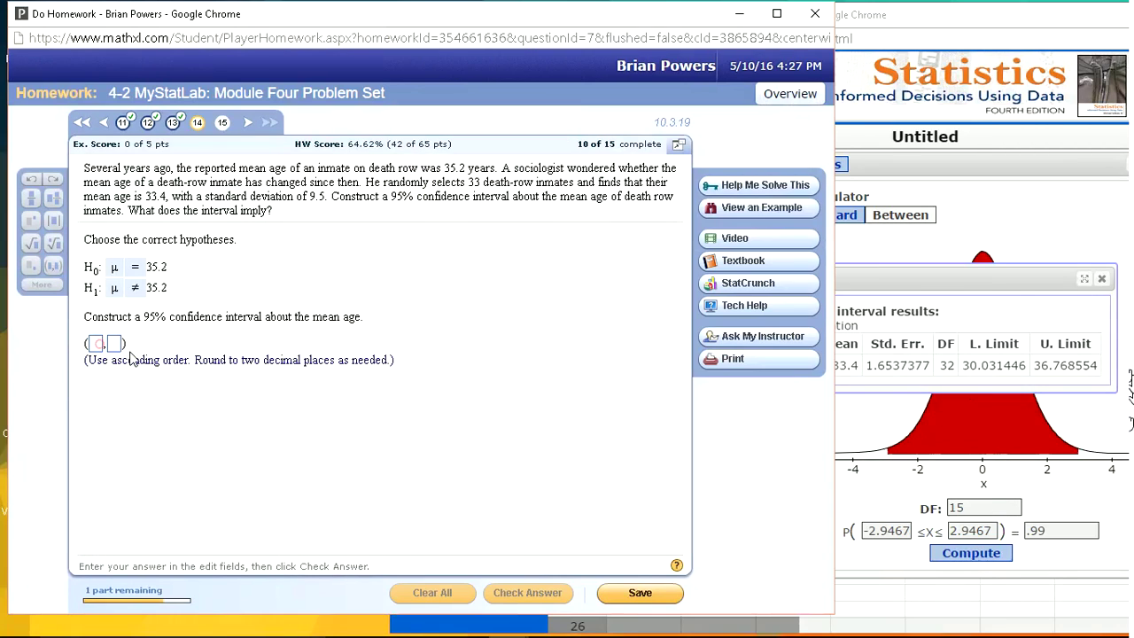
type("30")
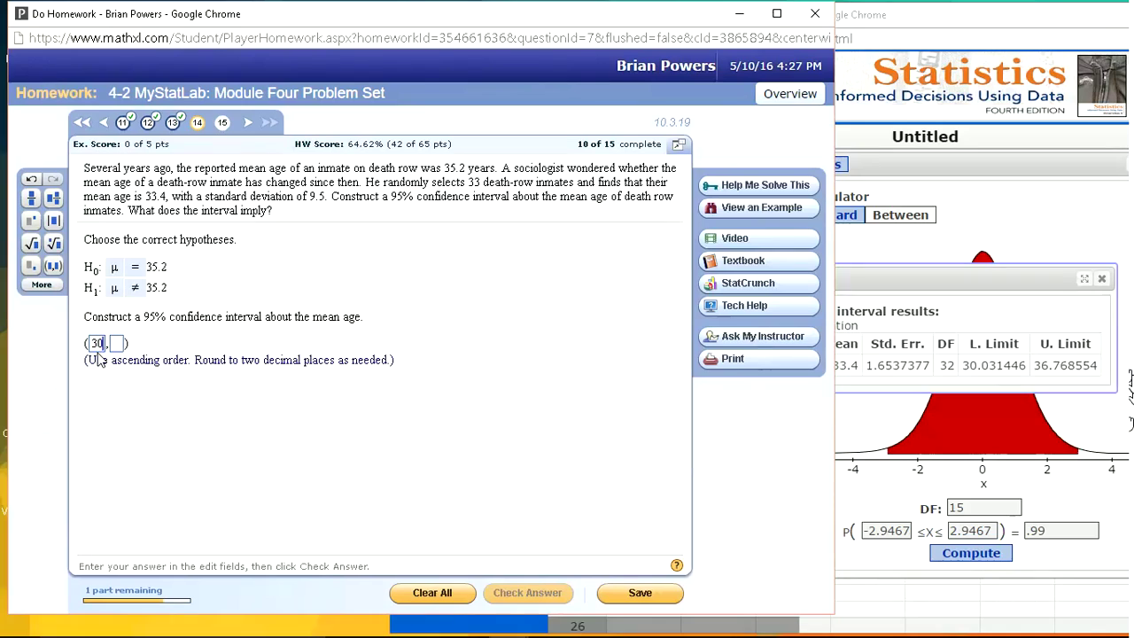
type(".03")
key("Tab")
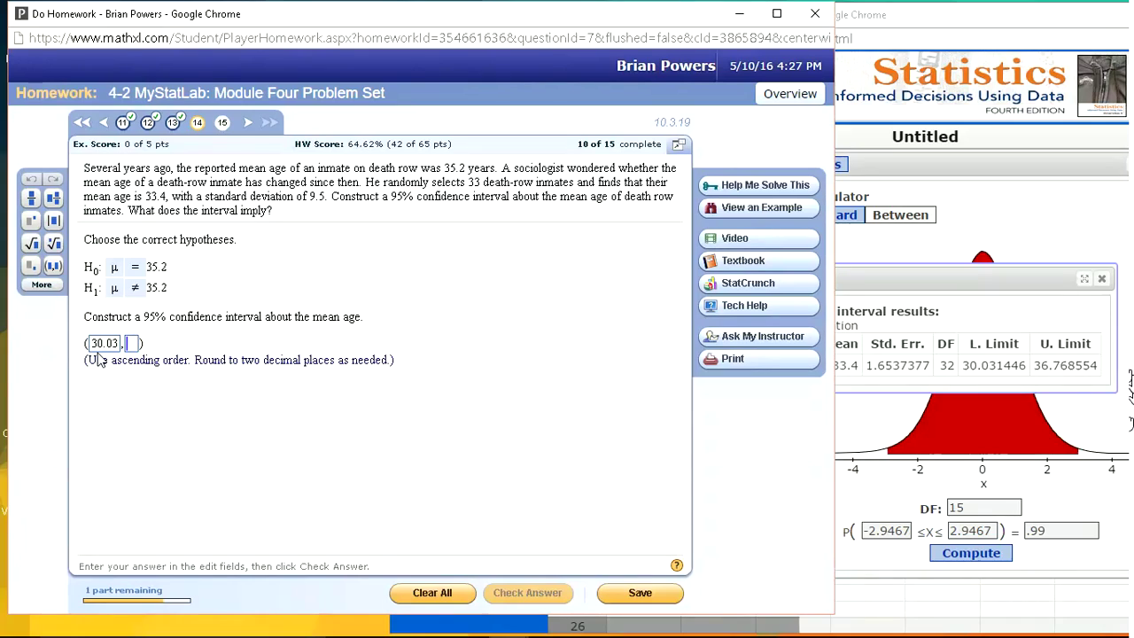
type("36.")
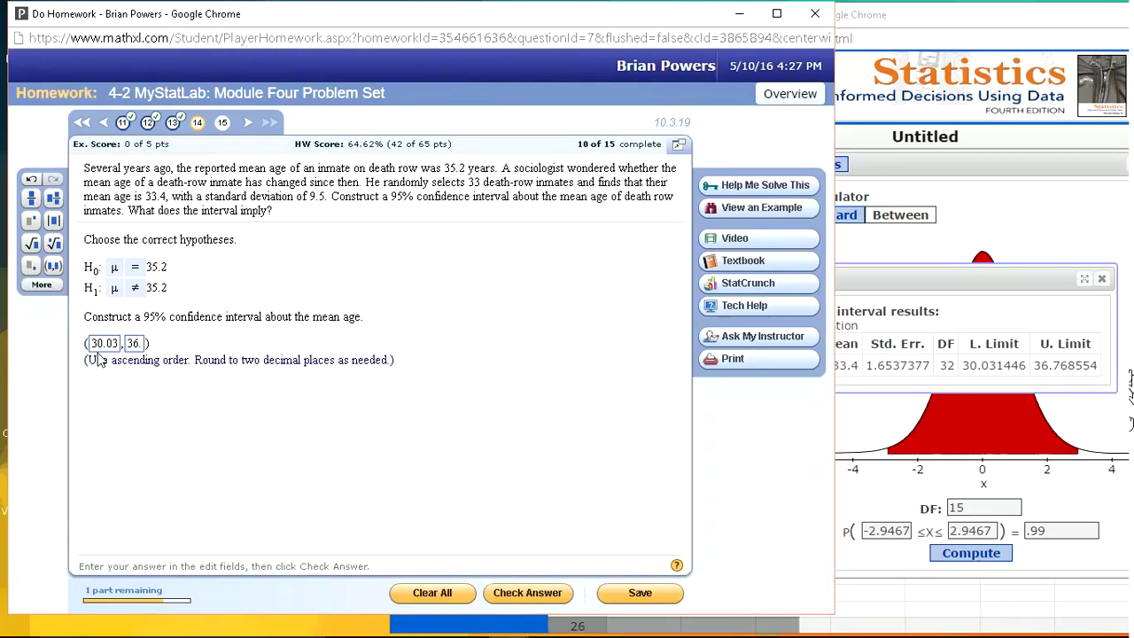
type("77")
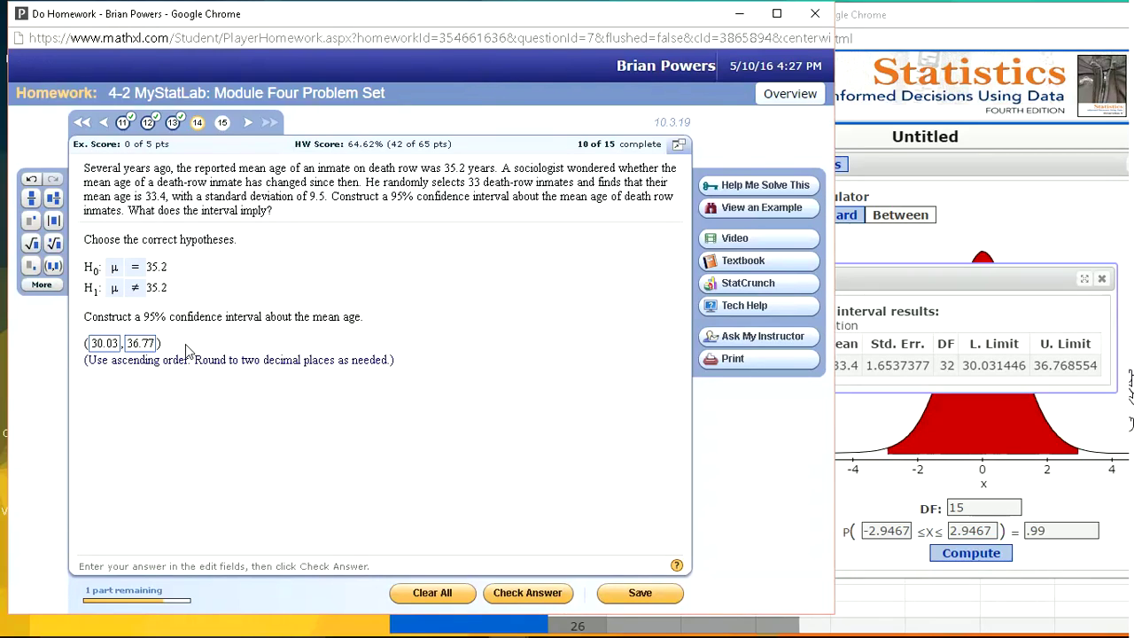
key("Return")
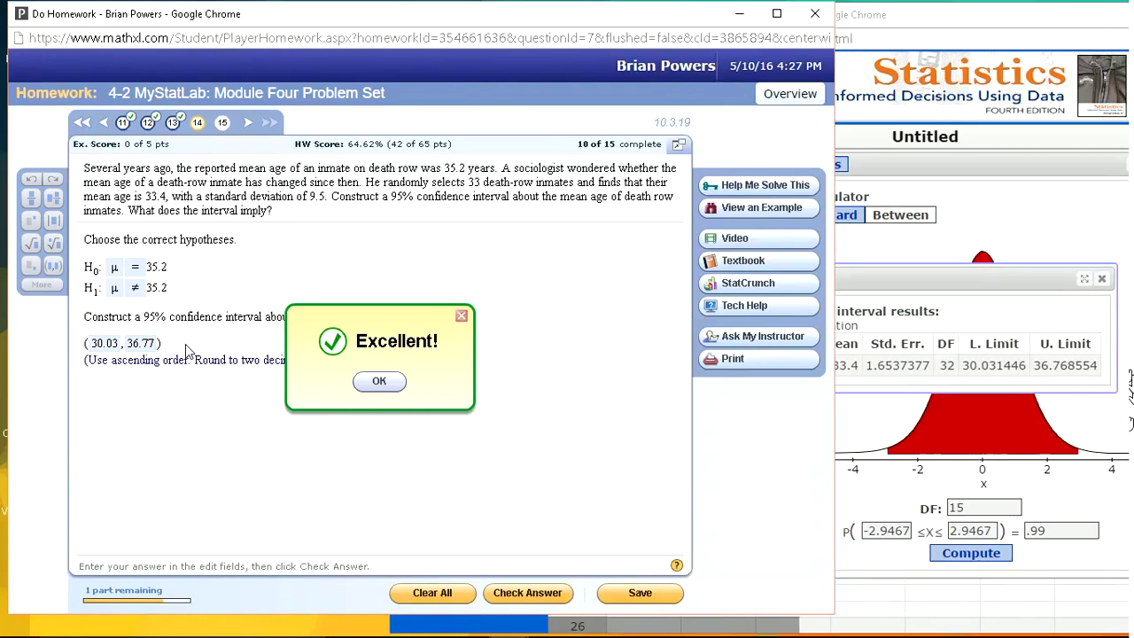
key("Return")
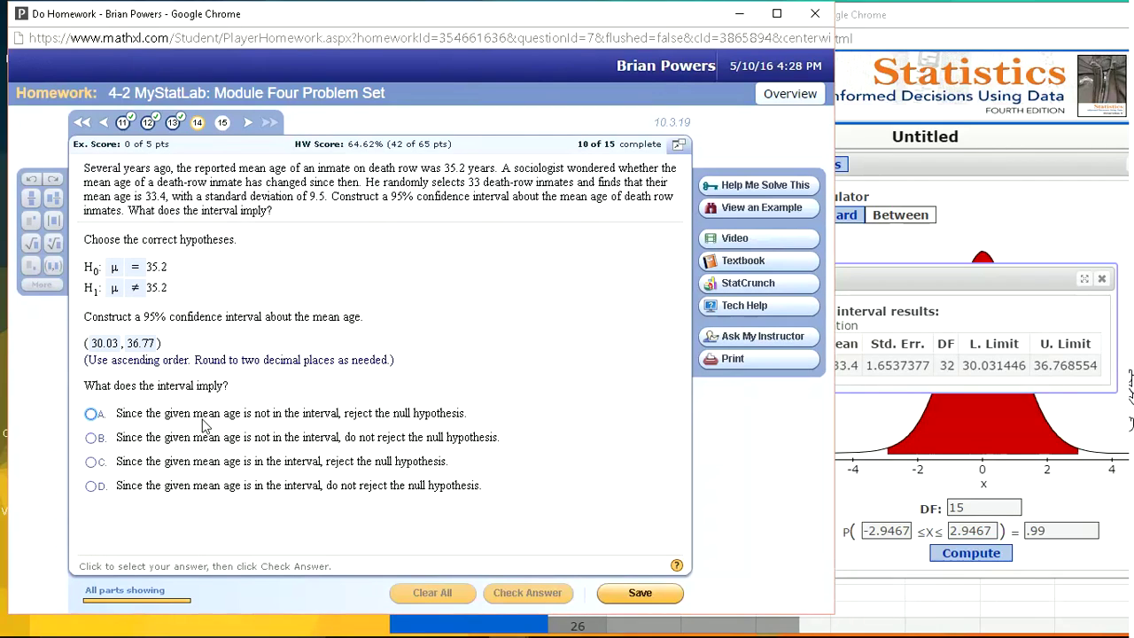
Submit choice D, not rejecting the null hypothesis since the given mean age is in the interval, and open question 15
left_click(93, 486)
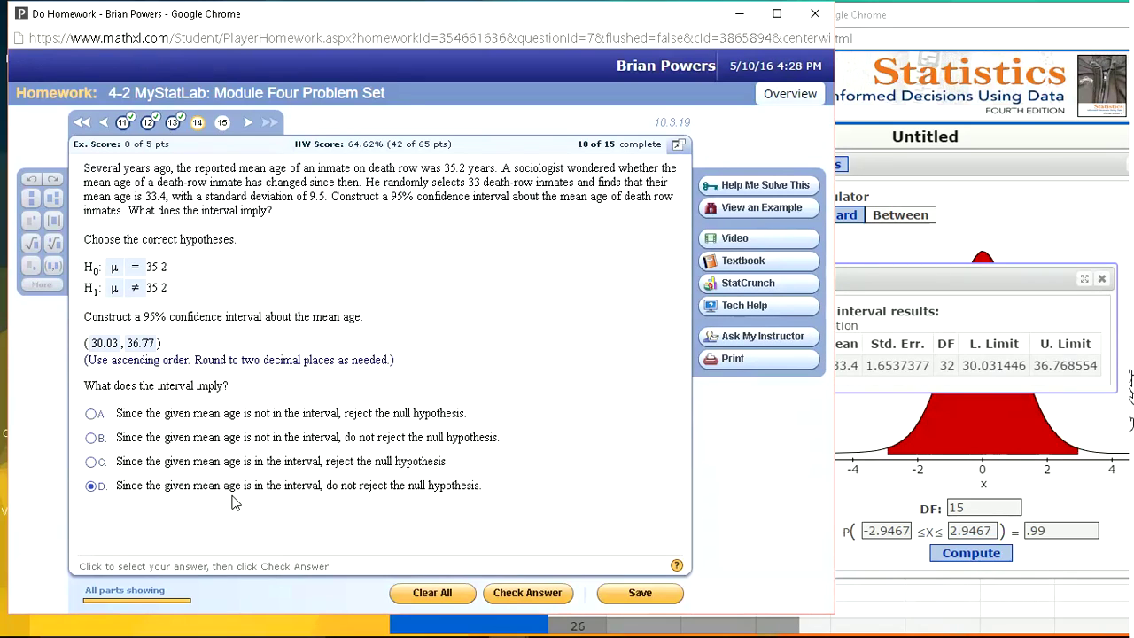
key("Return")
key("Return")
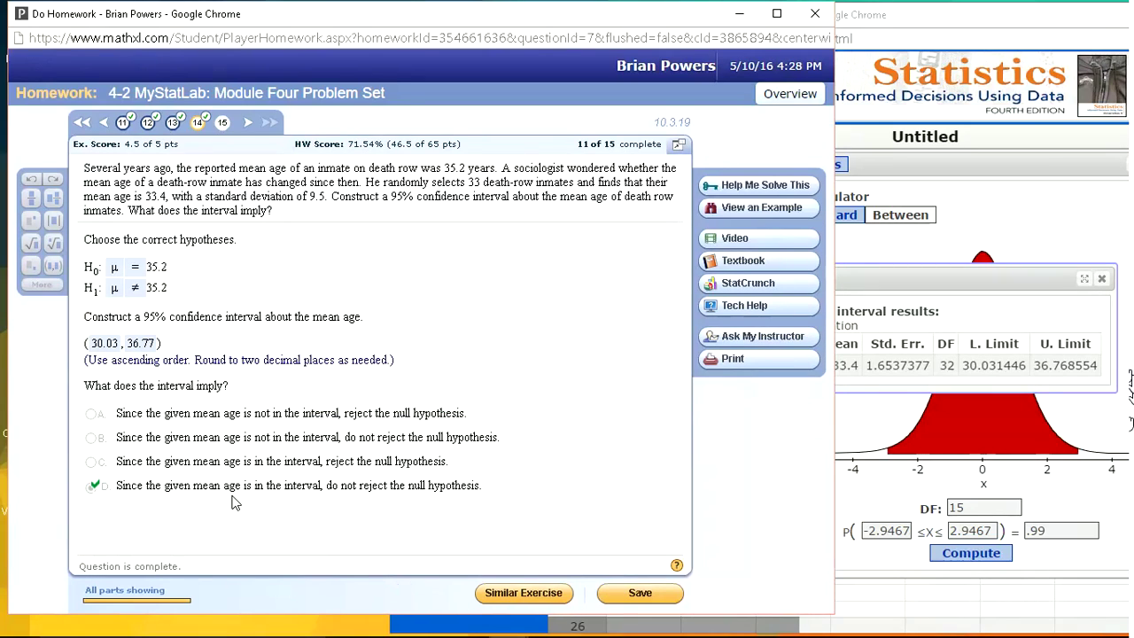
left_click(222, 124)
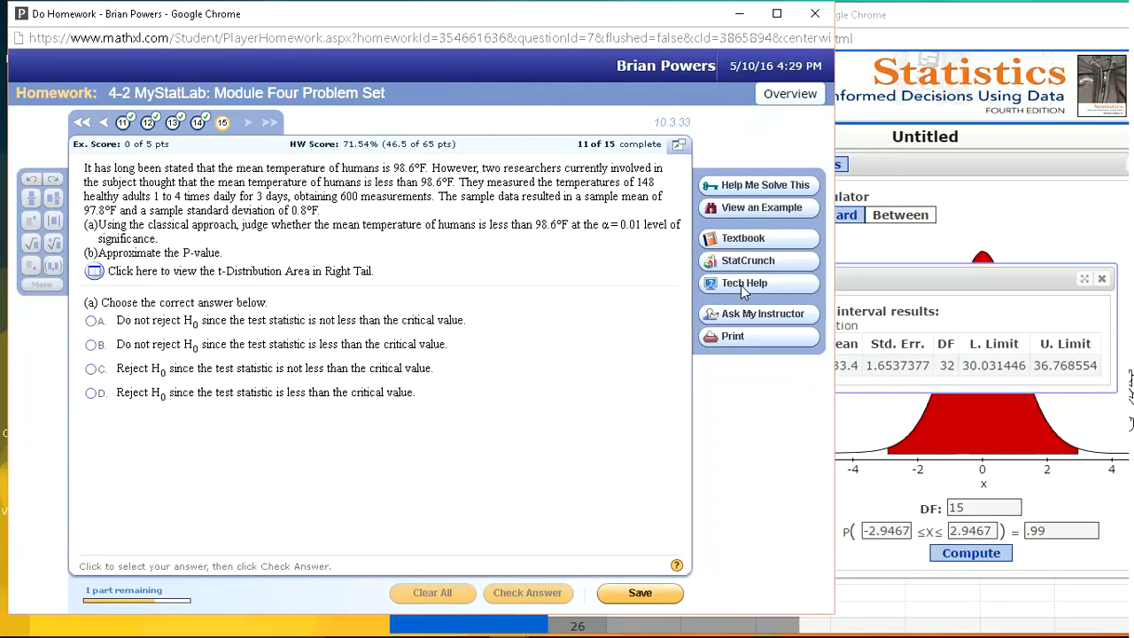
Edit the One Sample T Summary in StatCrunch to use sample mean 97.8, standard deviation .8 and sample size 600
left_click(1051, 282)
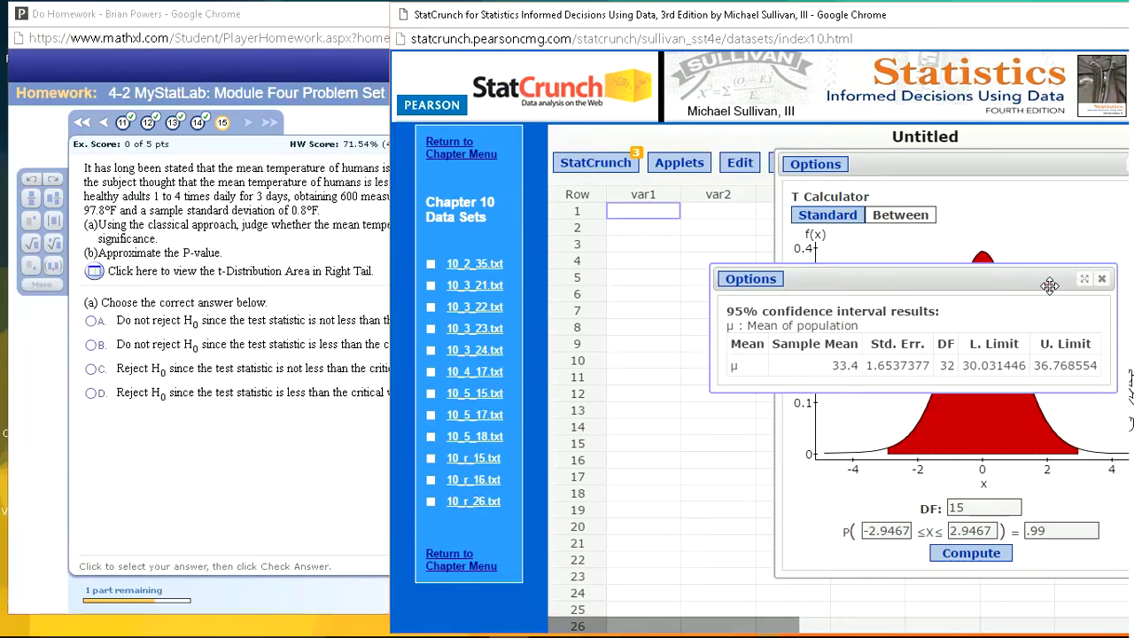
left_click(751, 279)
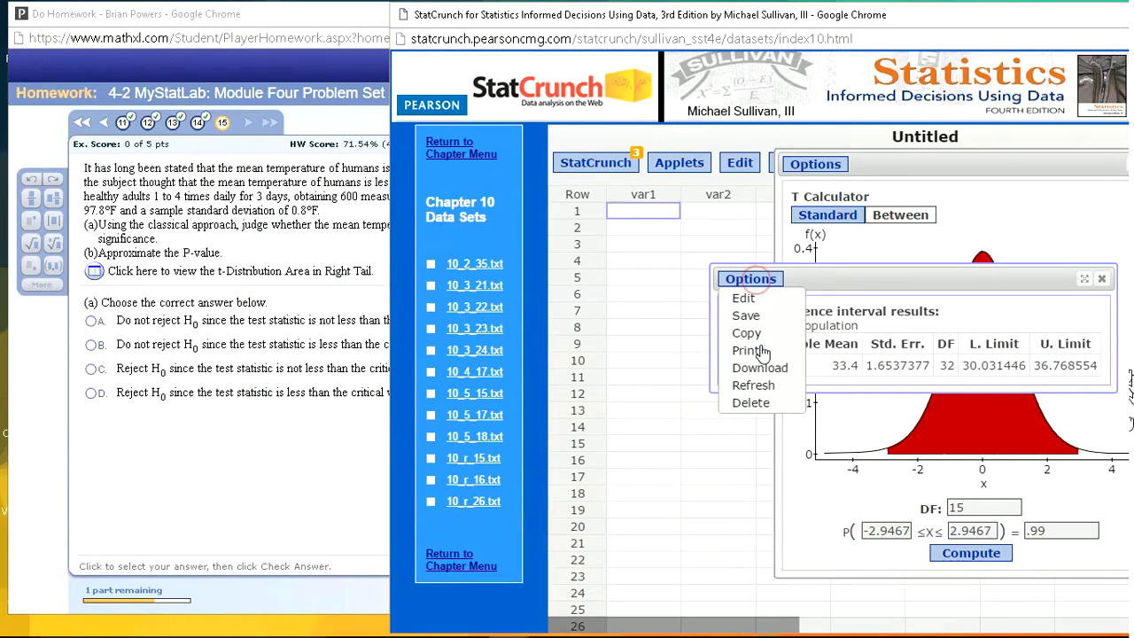
left_click(744, 299)
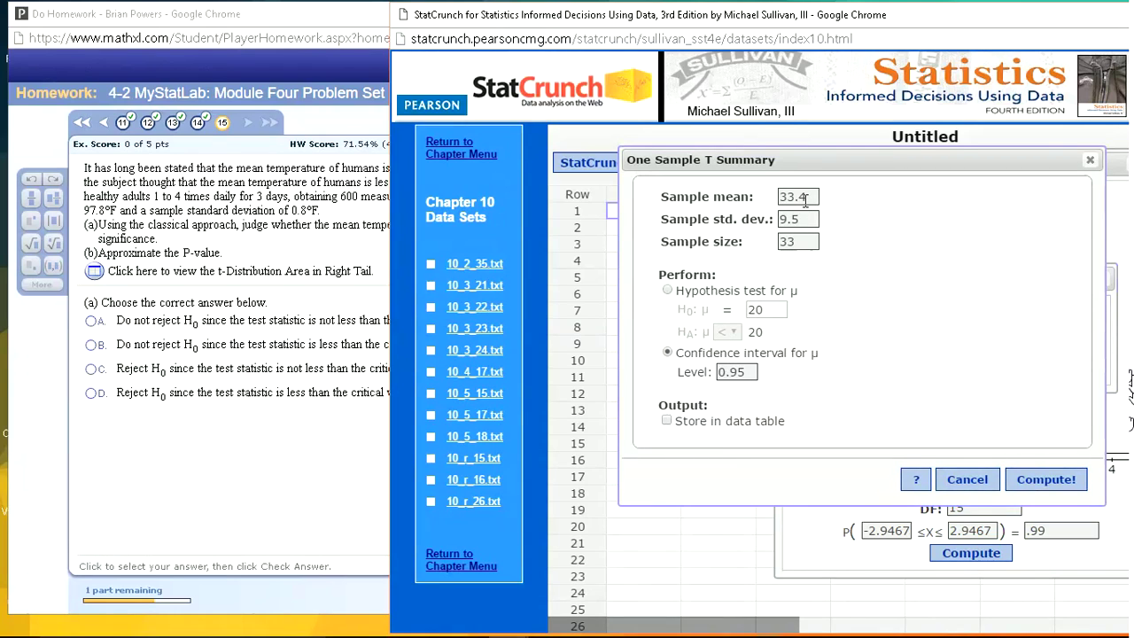
left_click_drag(815, 198, 780, 198)
type("97.8")
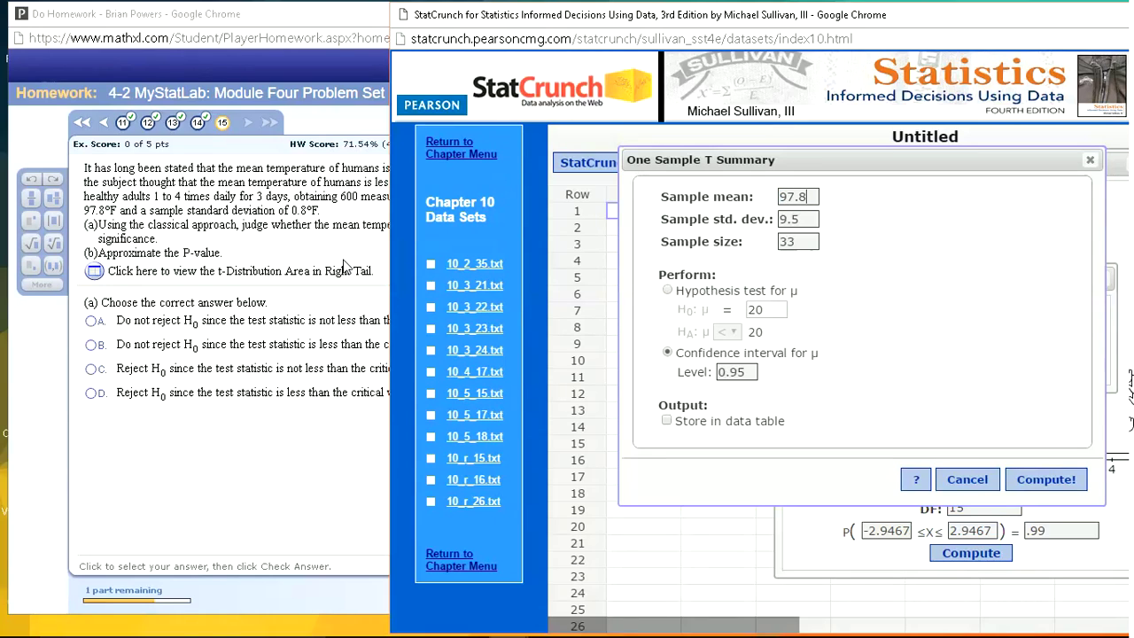
double_click(800, 222)
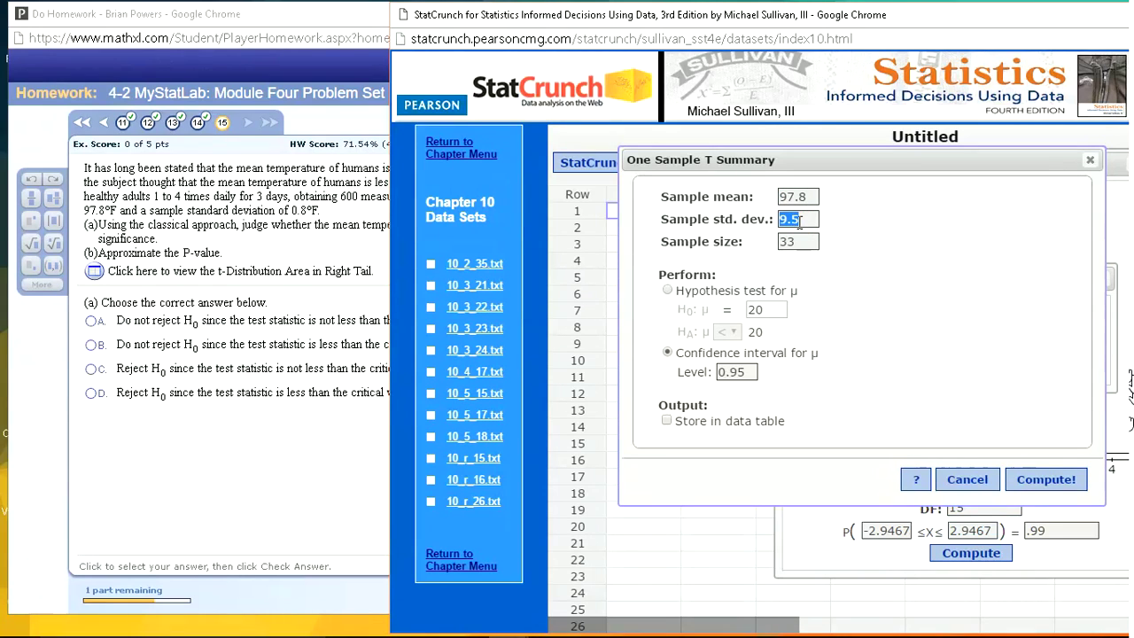
type(".8")
double_click(795, 242)
left_click(353, 200)
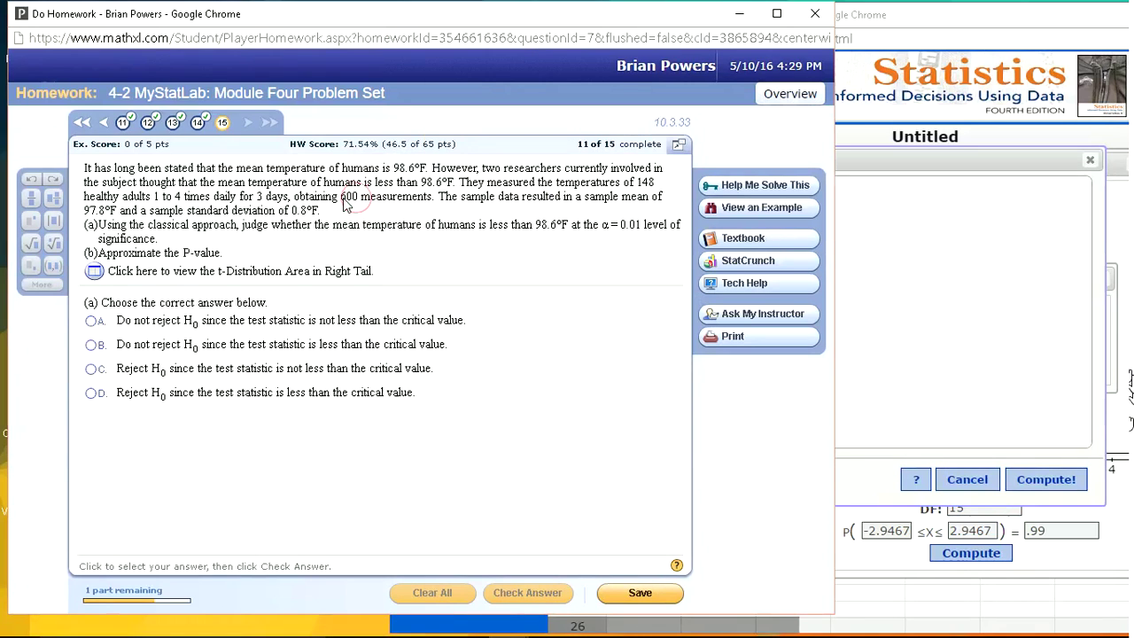
left_click(884, 184)
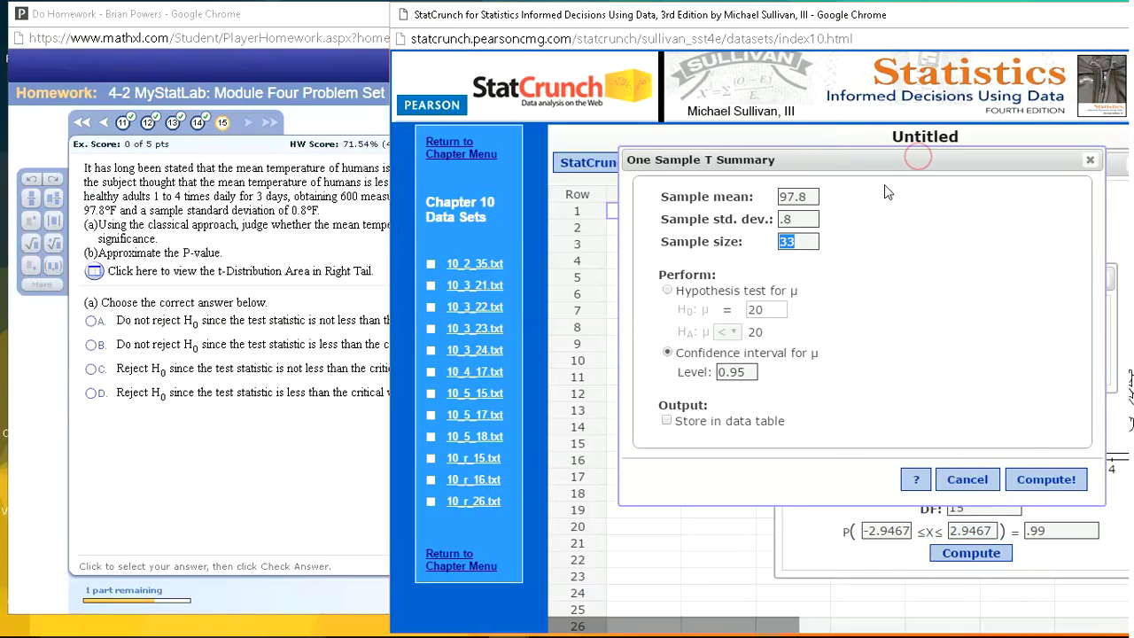
type("600")
Compute a hypothesis test of H0: μ = 98.6 against HA: μ < 98.6 and move the results higher over the T Calculator
left_click(668, 291)
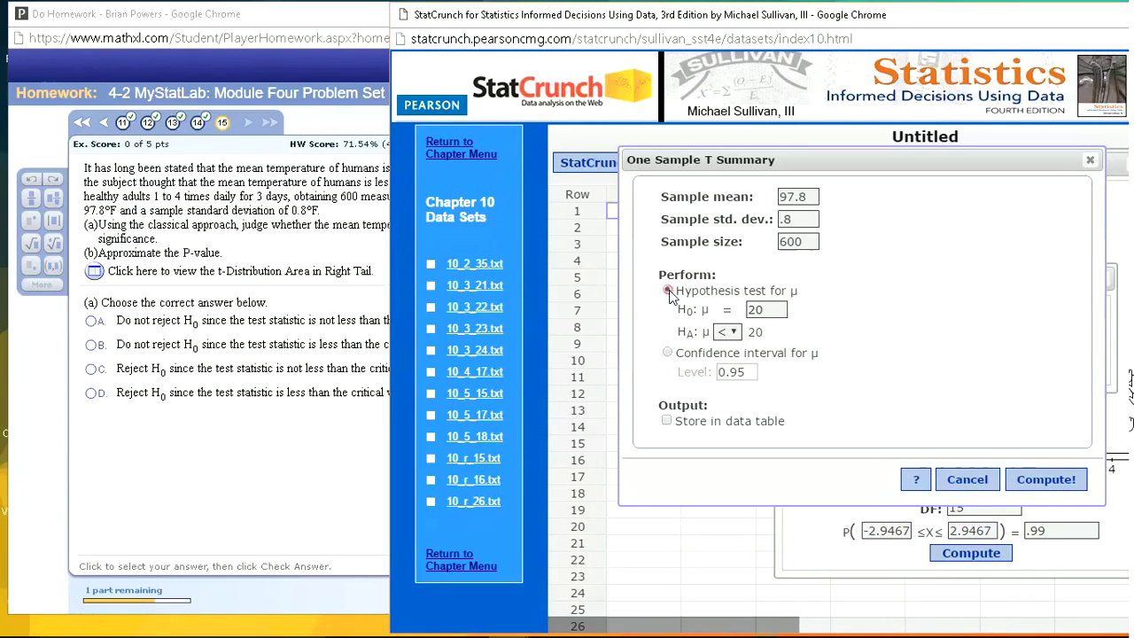
double_click(755, 309)
type("98.6")
left_click(282, 217)
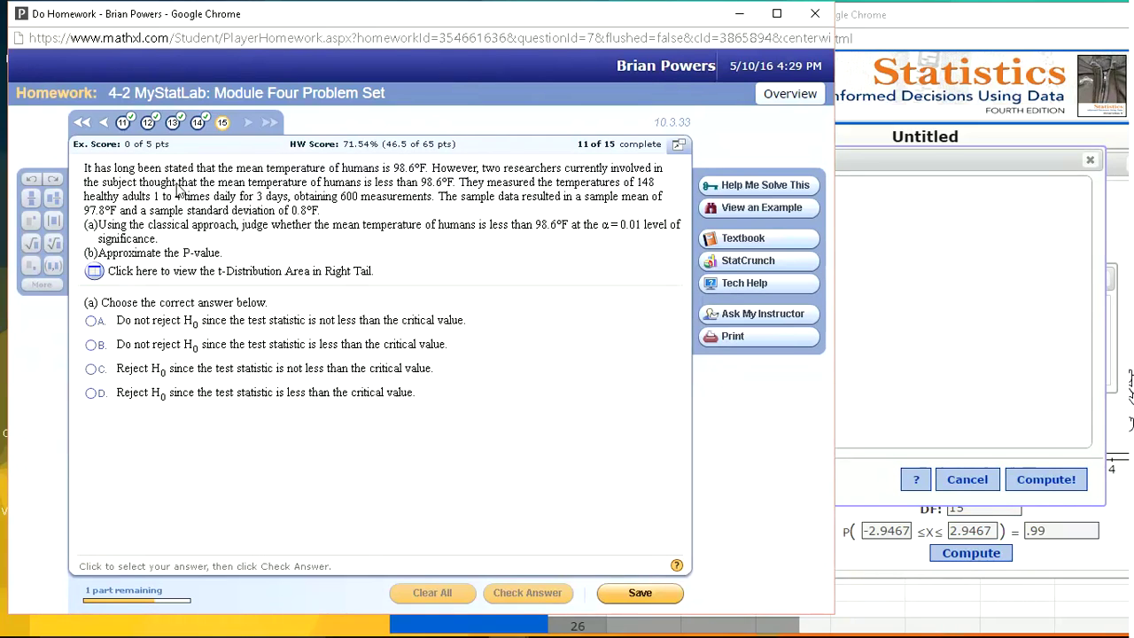
left_click(880, 379)
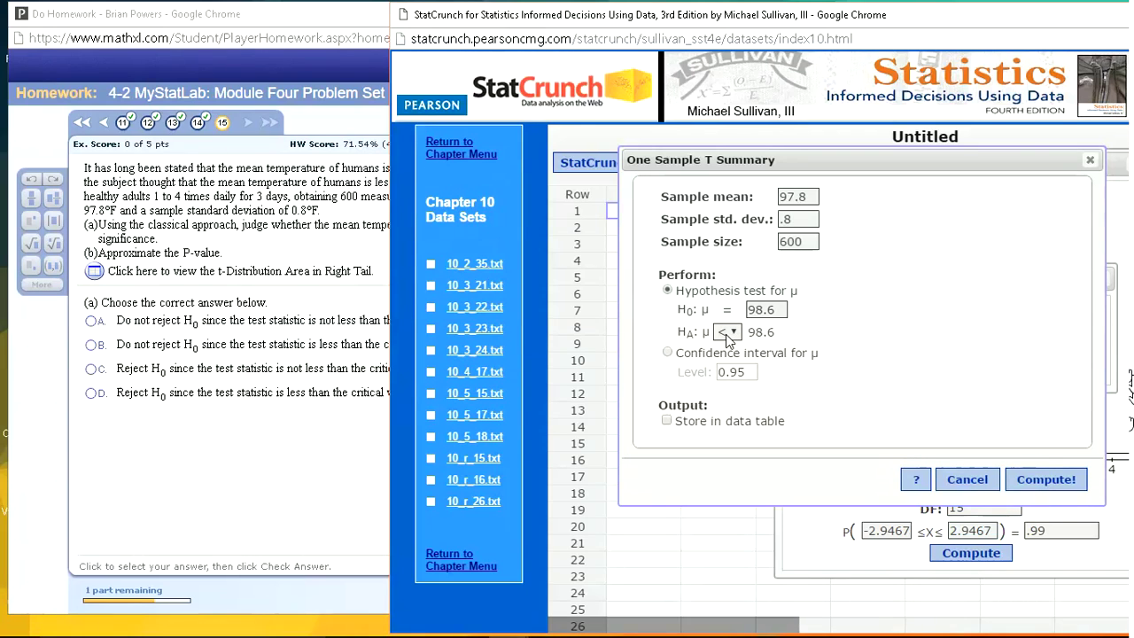
left_click(1043, 483)
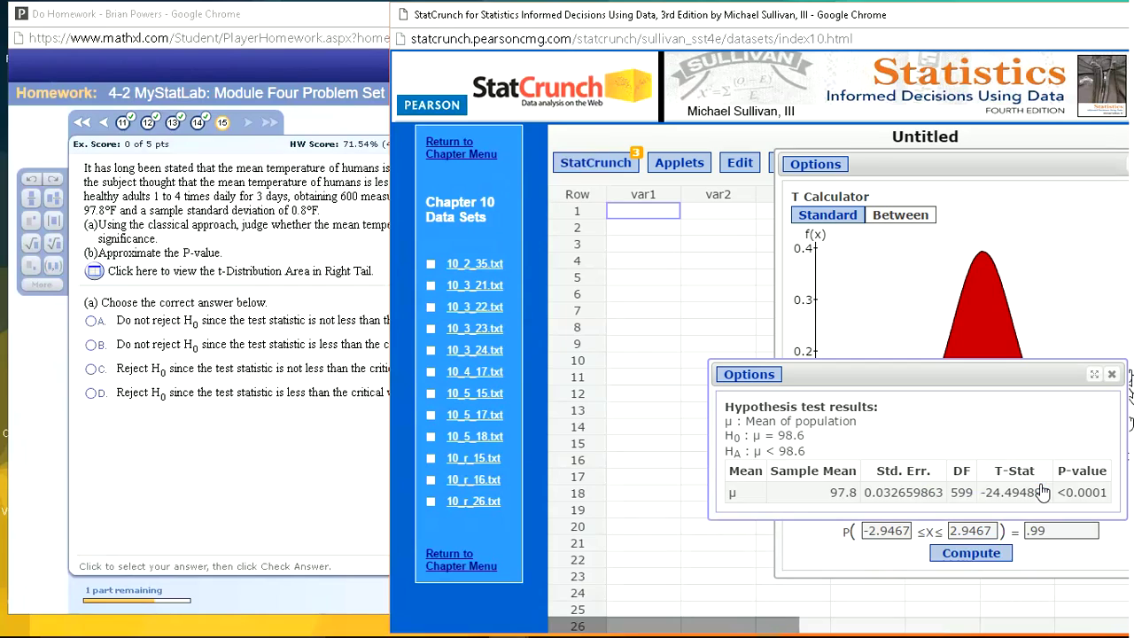
left_click(909, 371)
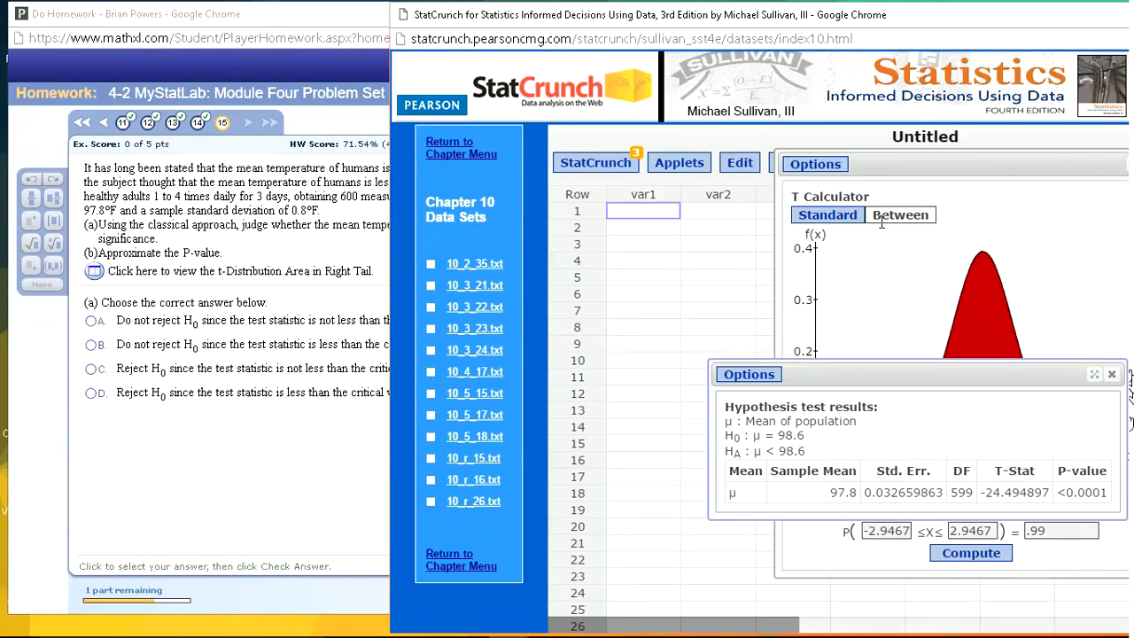
left_click_drag(827, 399, 898, 236)
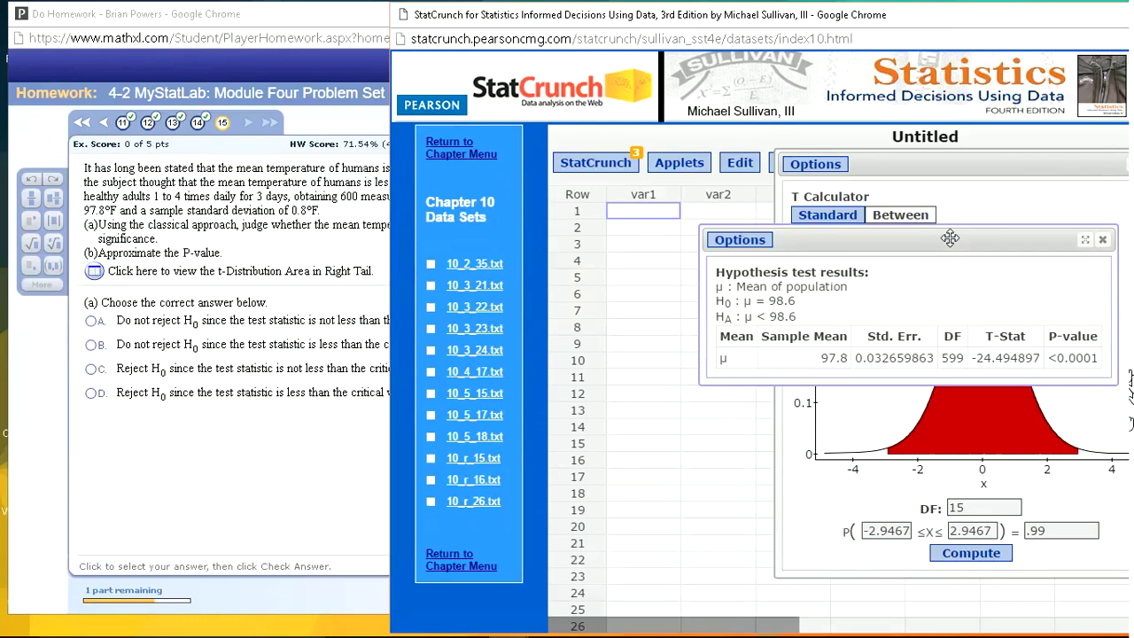
left_click_drag(944, 239, 947, 218)
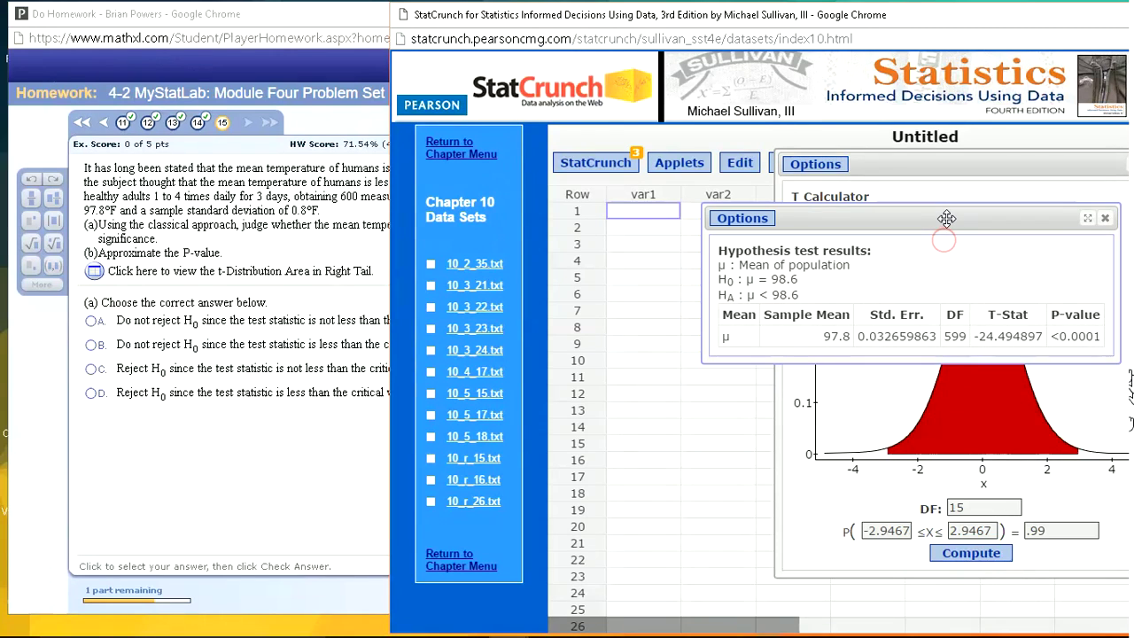
Switch the T Calculator to Standard mode and set its degrees of freedom to 599
left_click(268, 477)
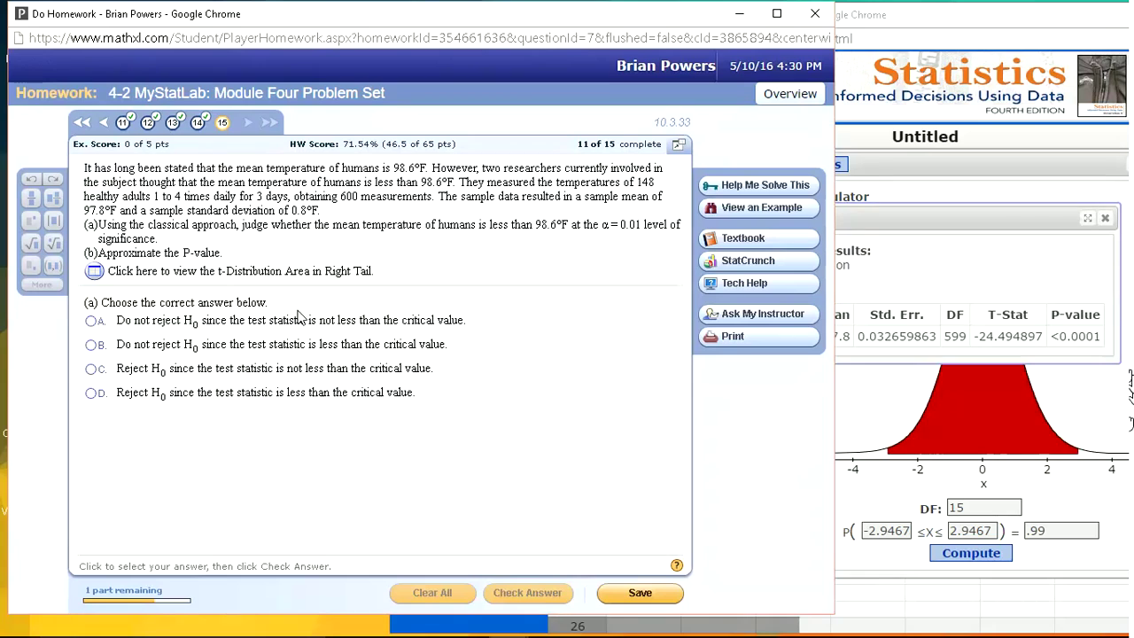
left_click(892, 411)
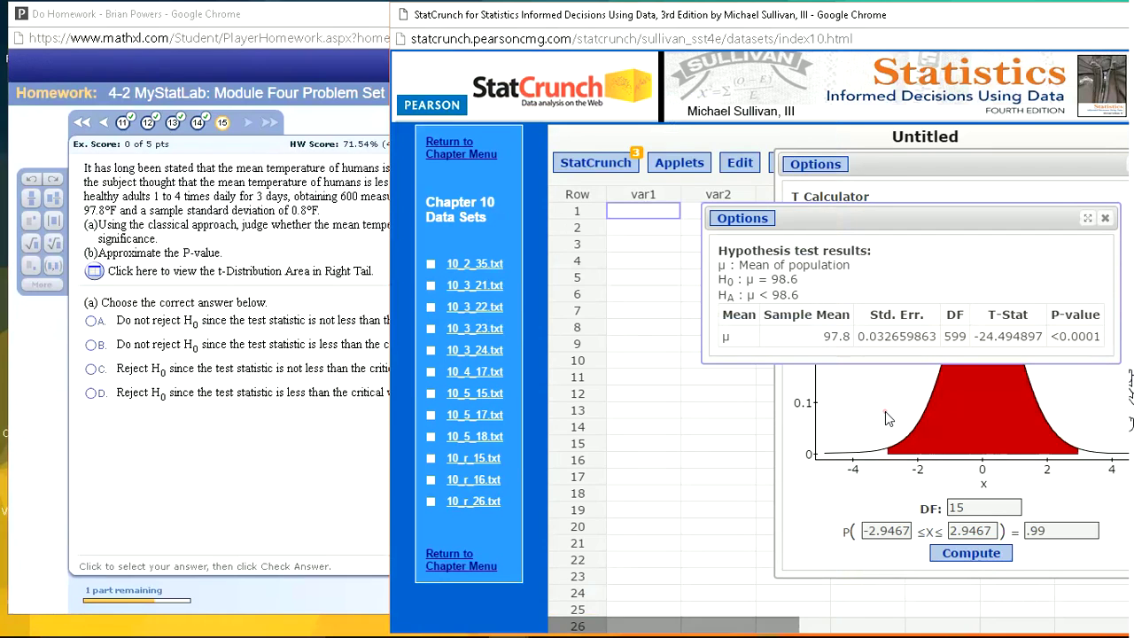
left_click(828, 217)
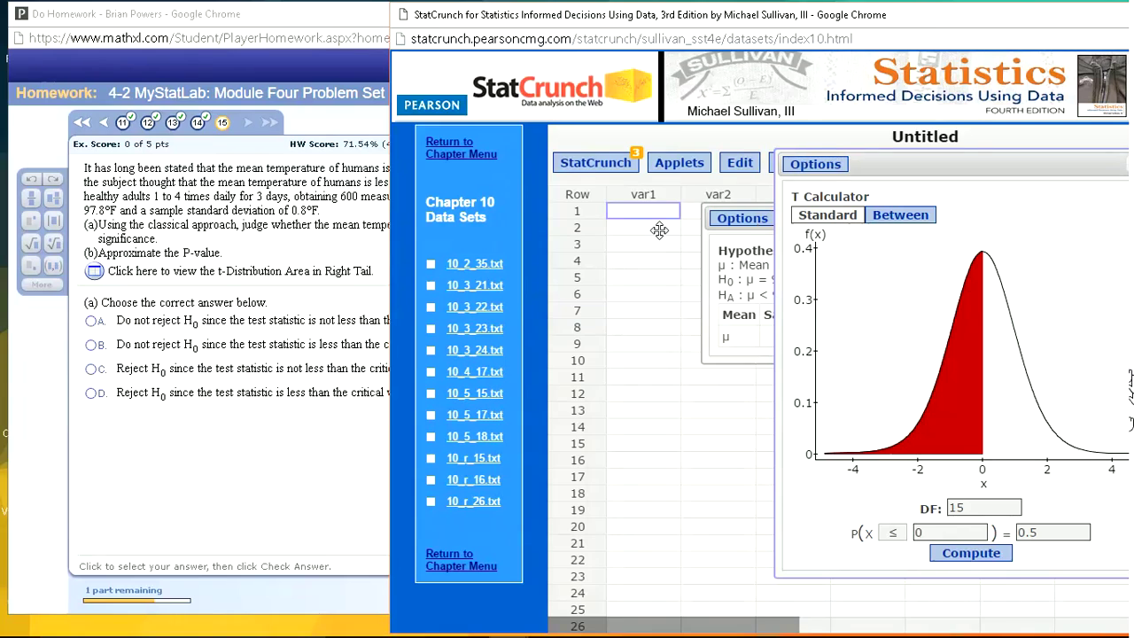
left_click(354, 197)
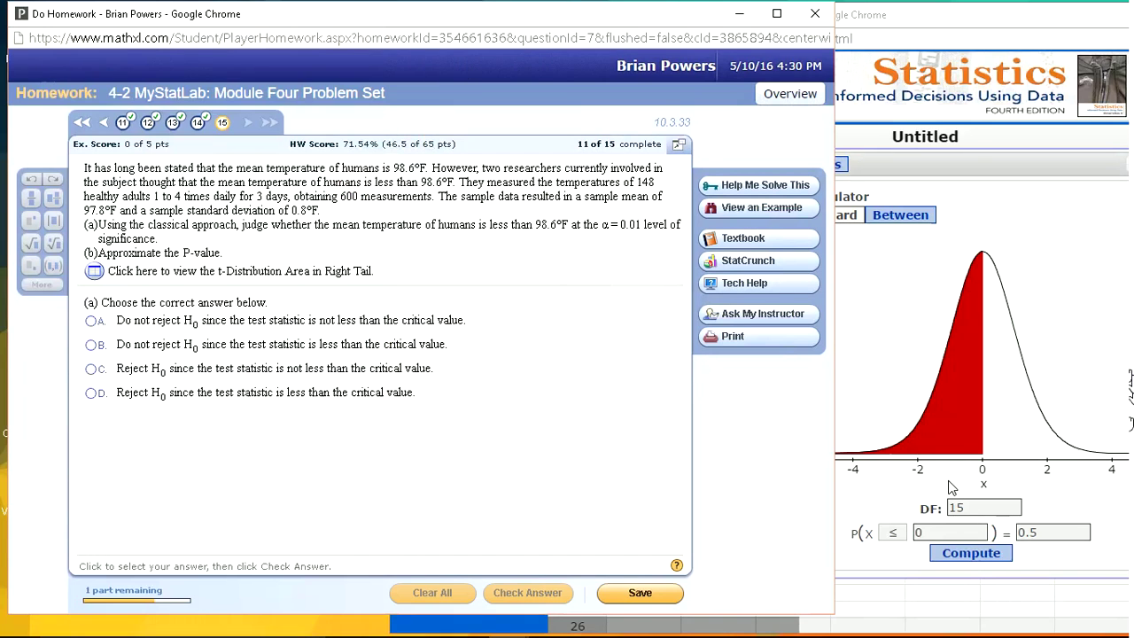
left_click(964, 506)
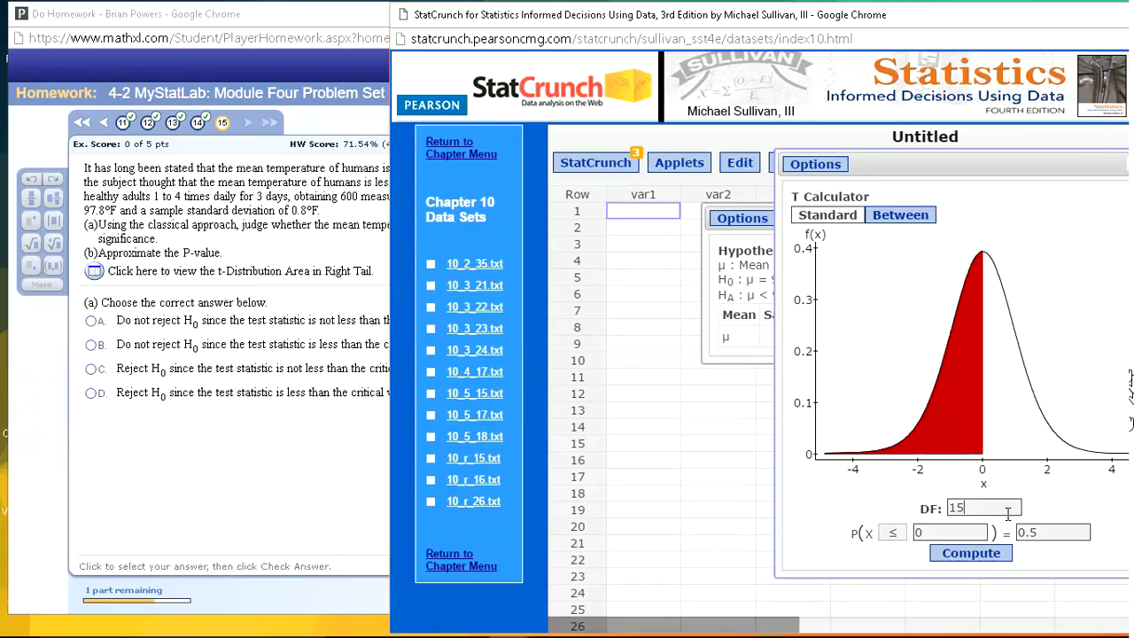
type("59")
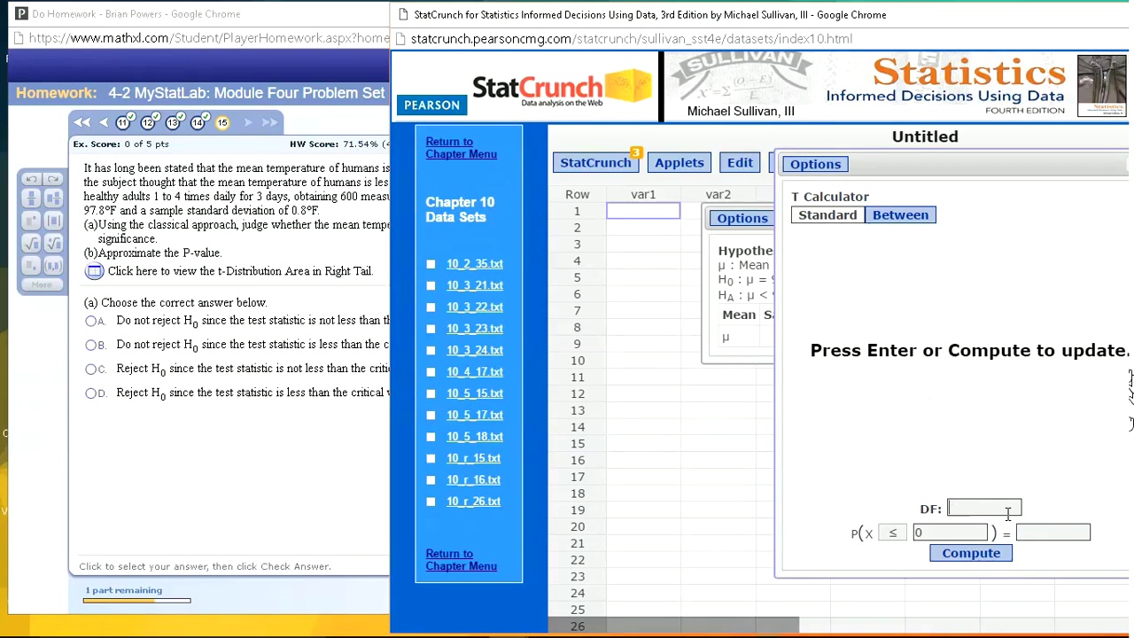
type("599")
Check the significance level in the homework question and compute the left-tail (≤) critical t-value for probability .01
left_click(892, 533)
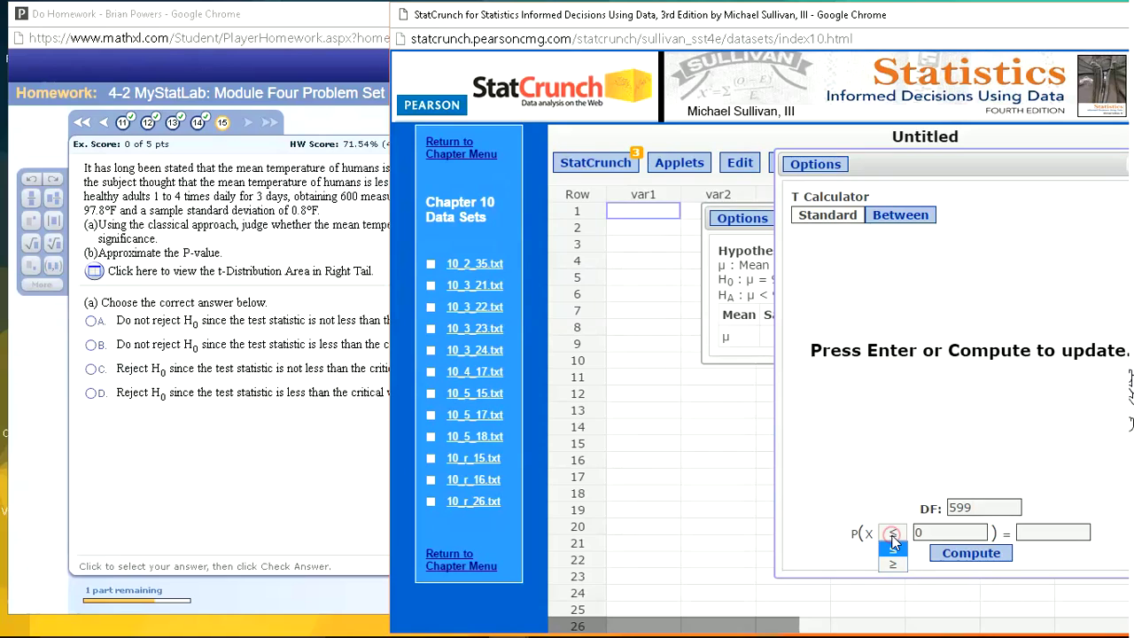
left_click(851, 532)
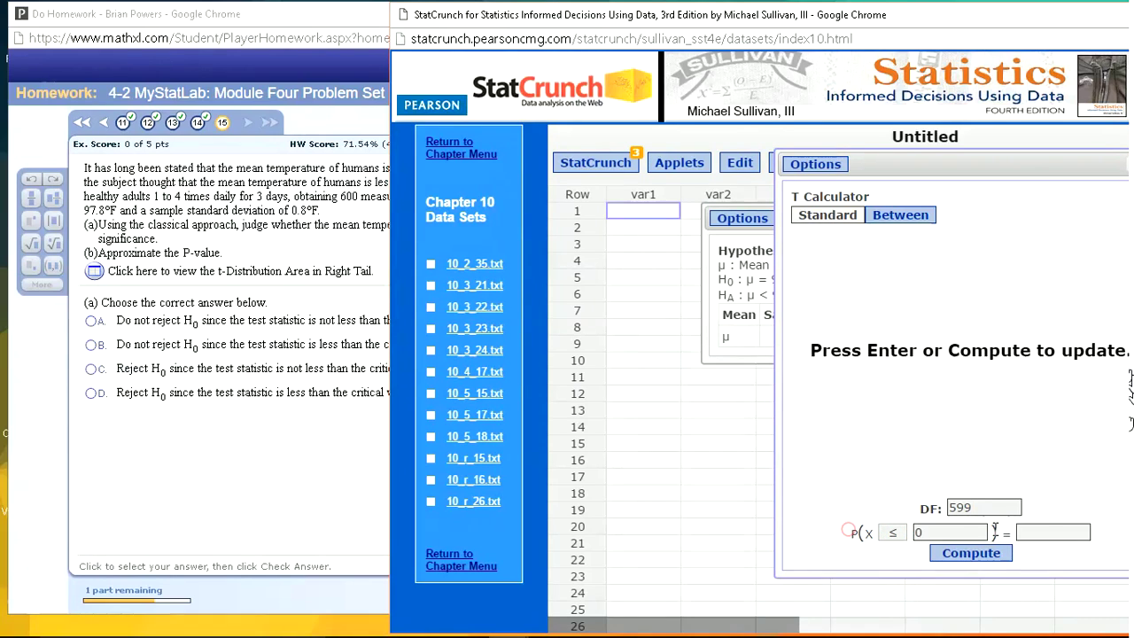
left_click(263, 203)
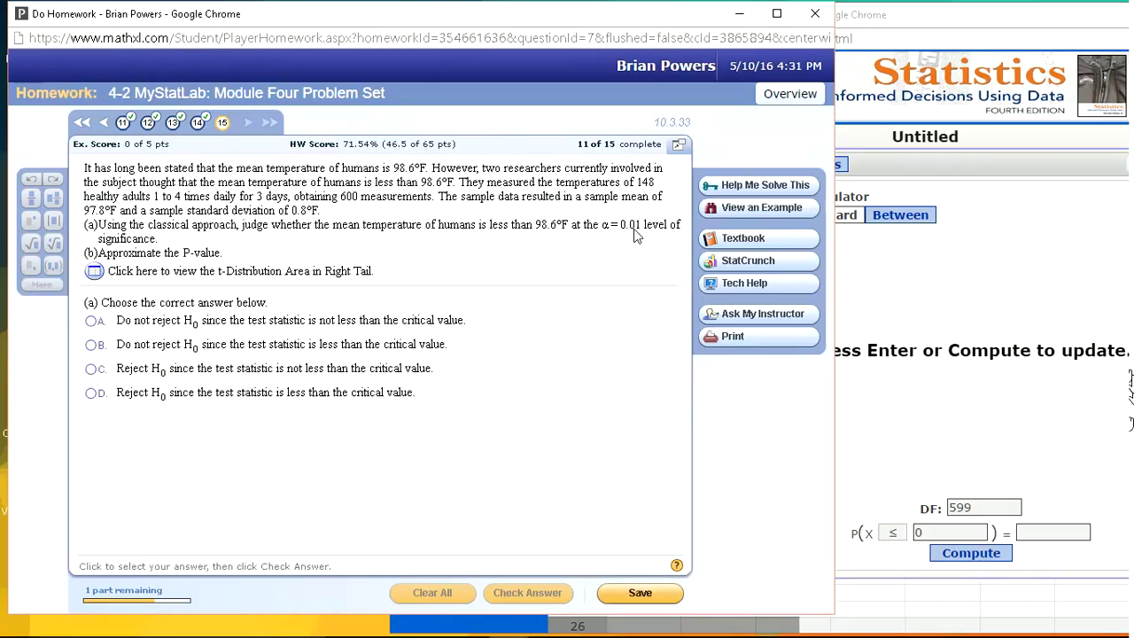
left_click(1036, 531)
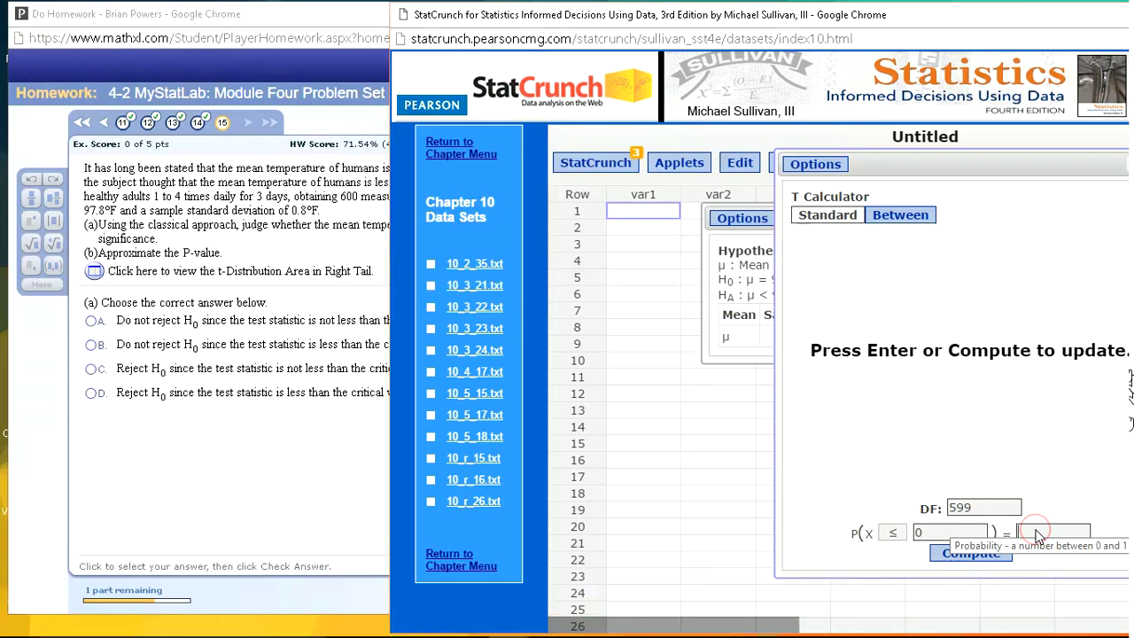
type(".01")
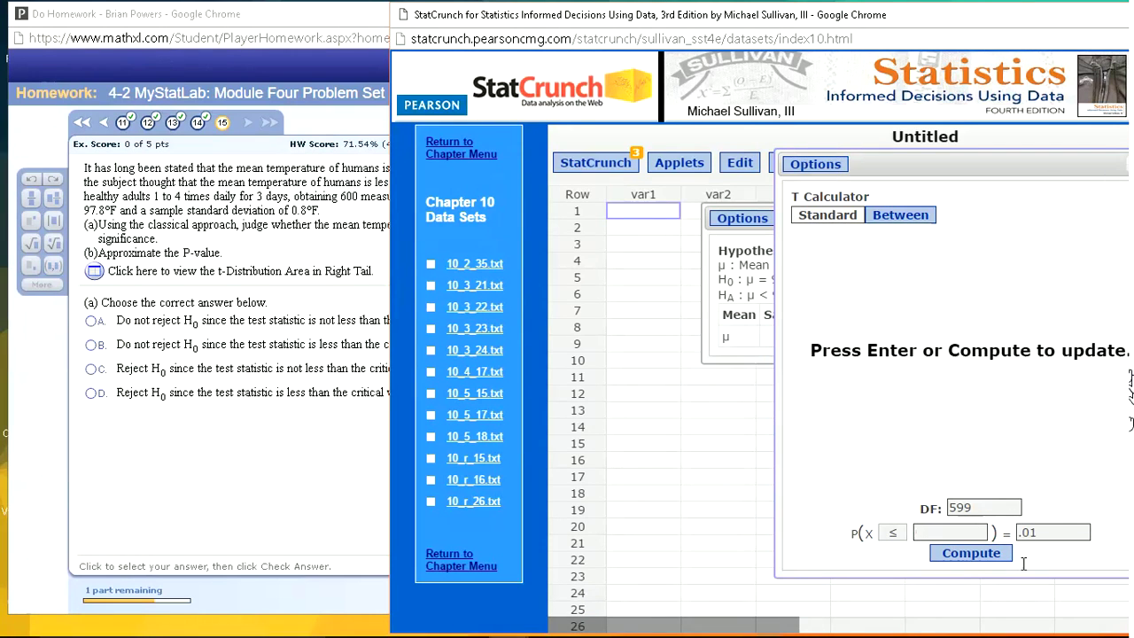
left_click(975, 554)
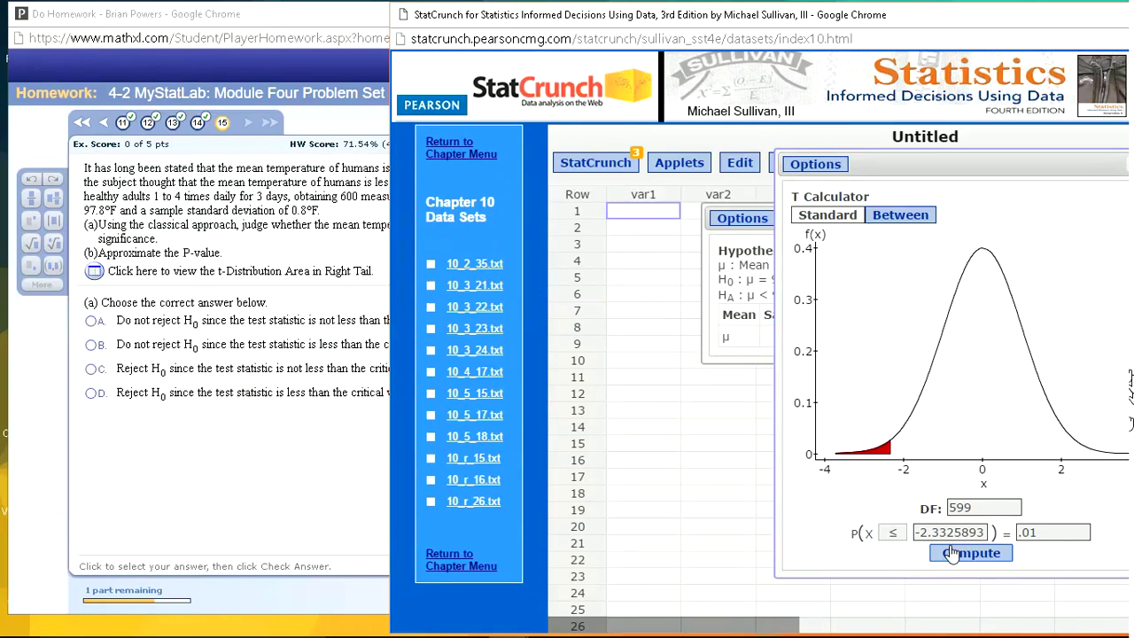
Compare the test statistic with the critical value and submit choice D, rejecting H0 since the statistic is less than the critical value
left_click(755, 213)
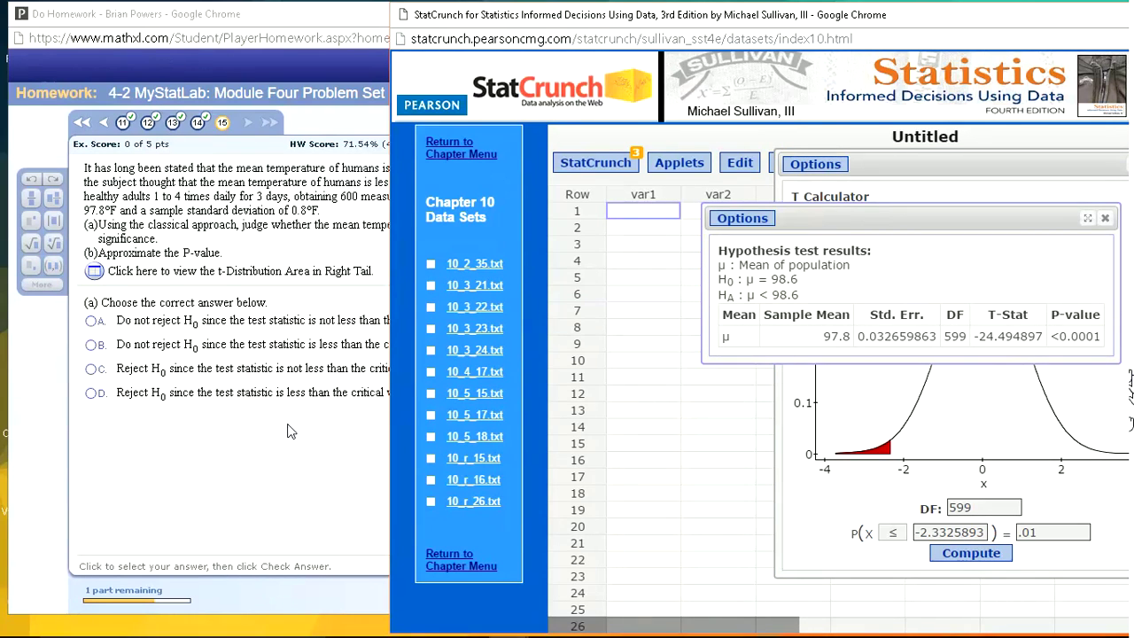
left_click(213, 427)
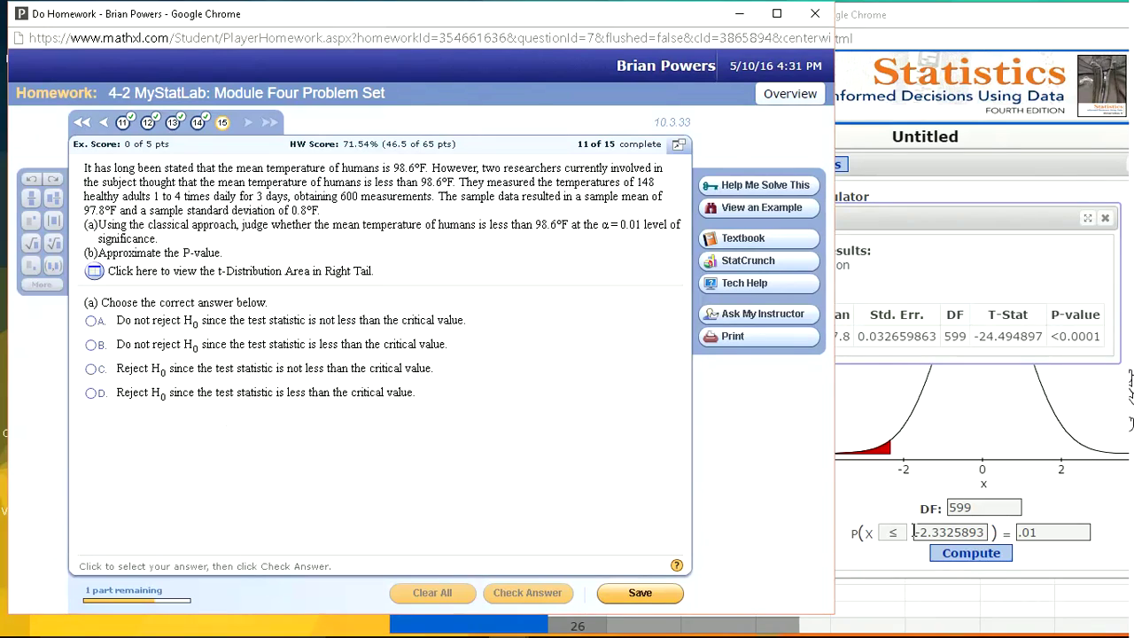
left_click(883, 460)
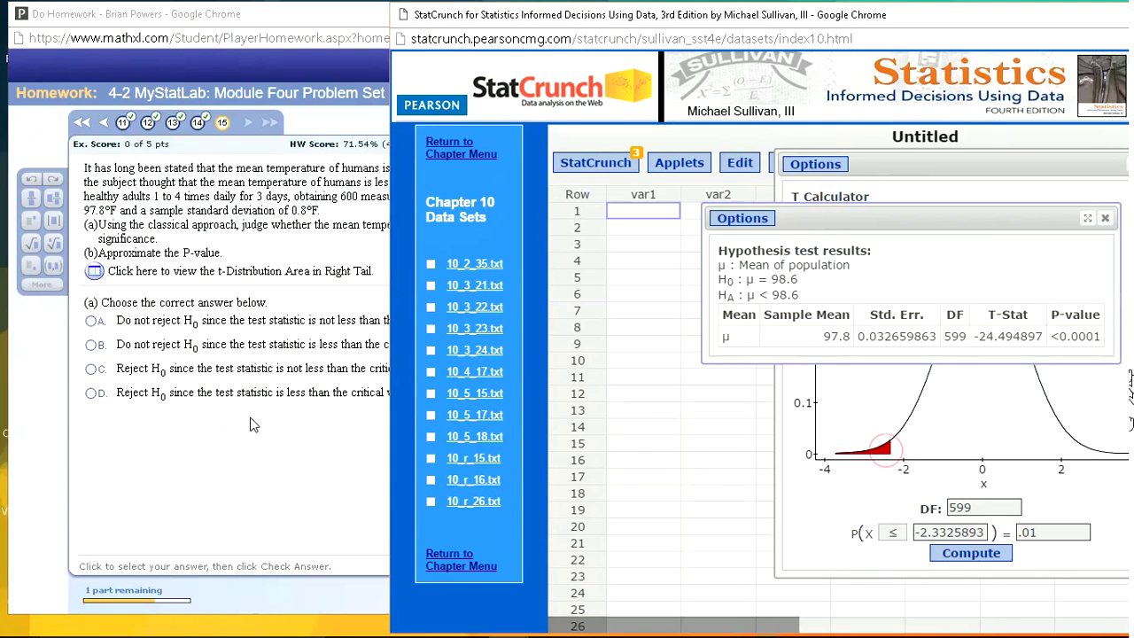
left_click(886, 450)
left_click(233, 440)
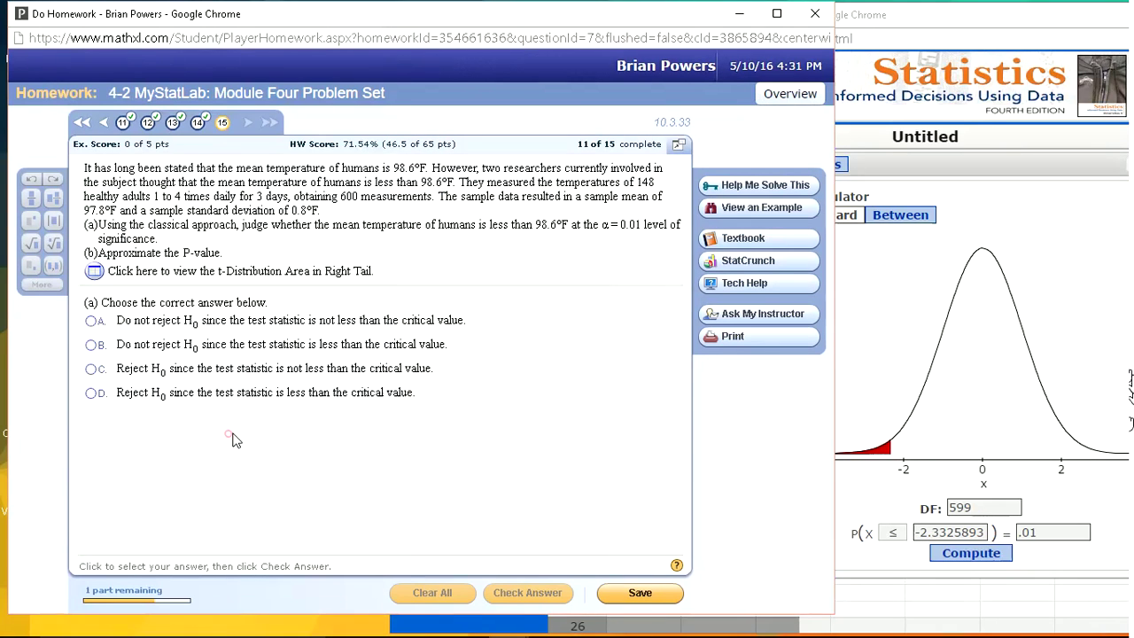
left_click(93, 394)
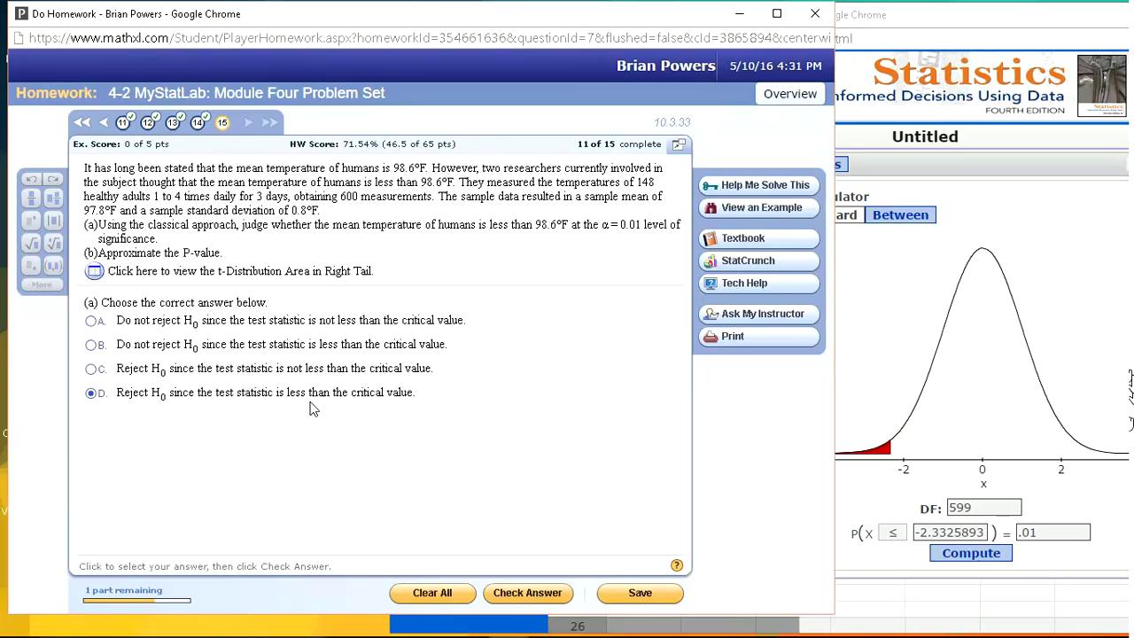
key("Return")
key("Return")
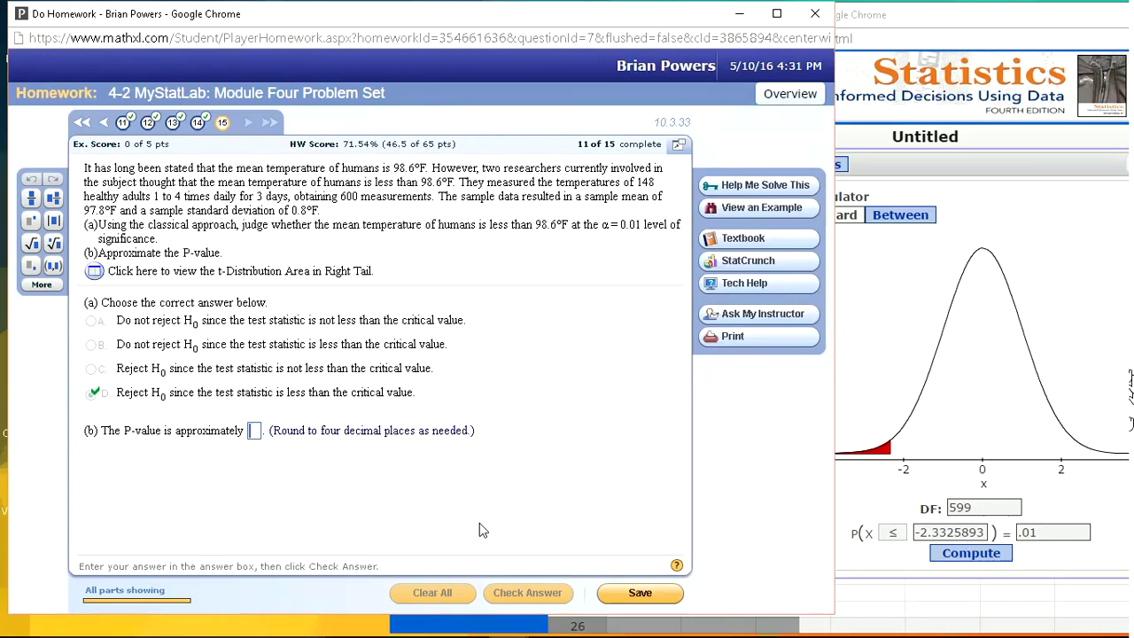
Bring the hypothesis test results back in front of the T Calculator and submit 0 as the approximate P-value for part (b)
left_click(917, 163)
left_click_drag(917, 163, 865, 167)
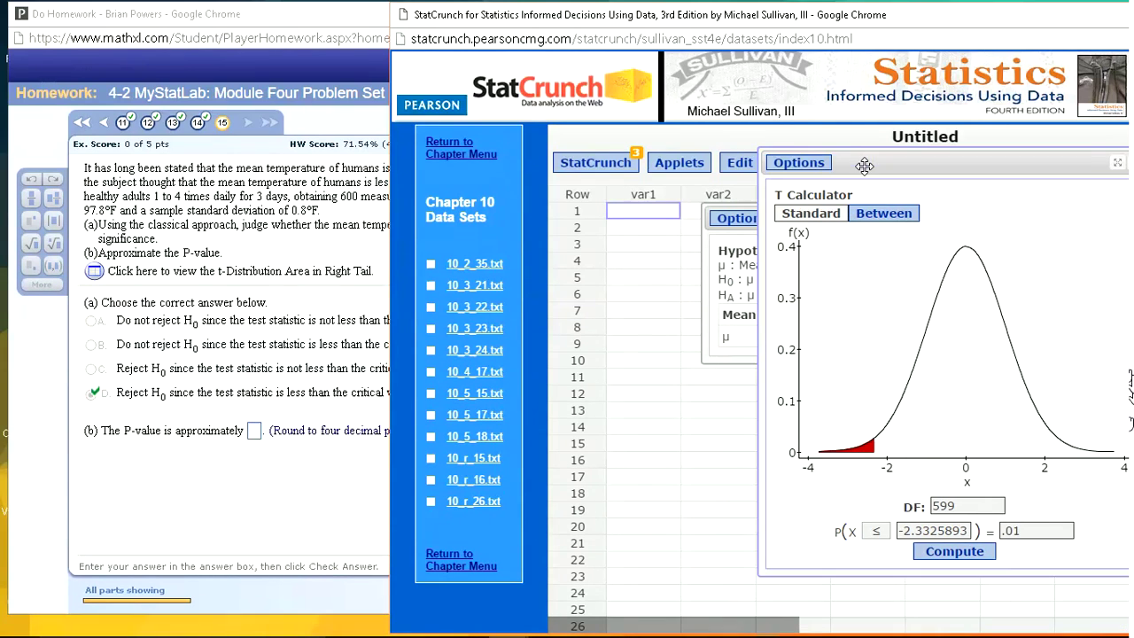
left_click(705, 246)
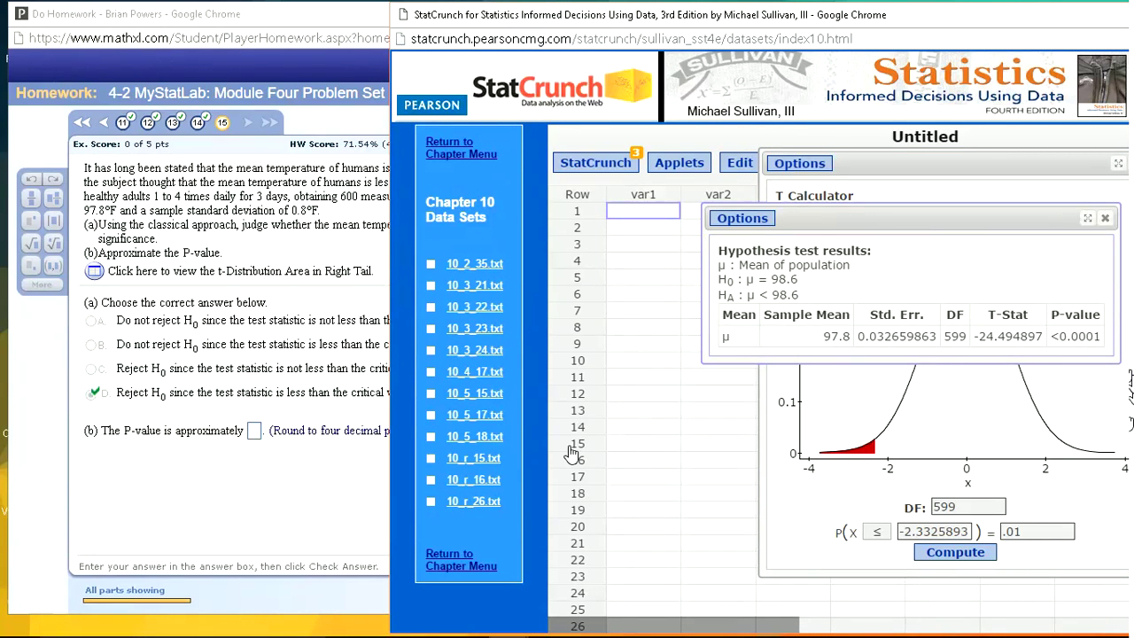
left_click(255, 431)
left_click(256, 431)
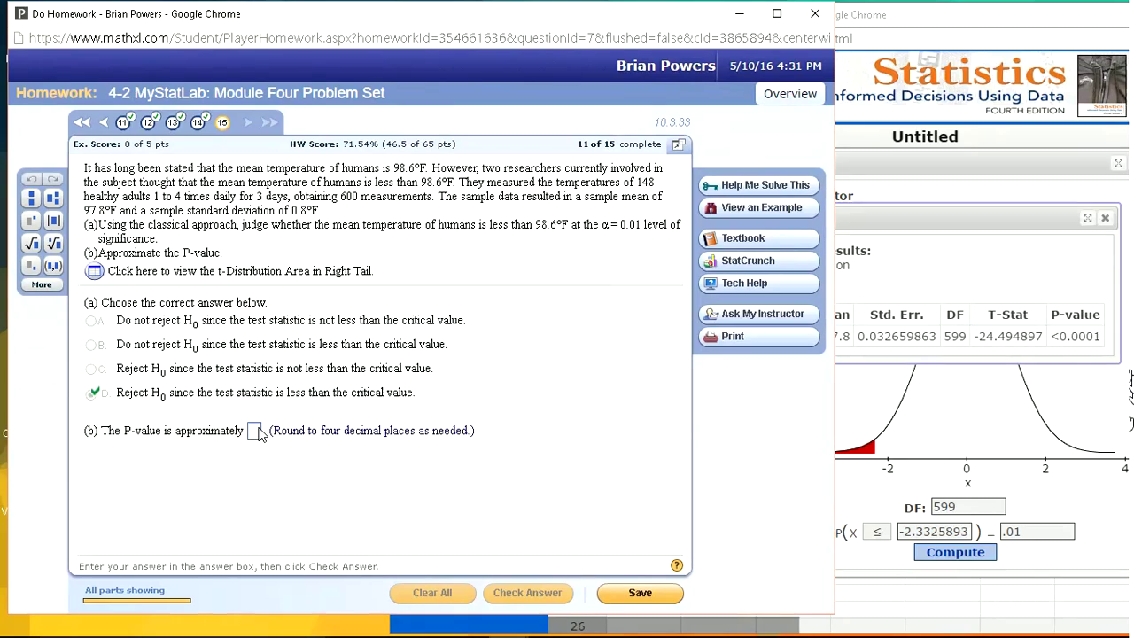
type("0")
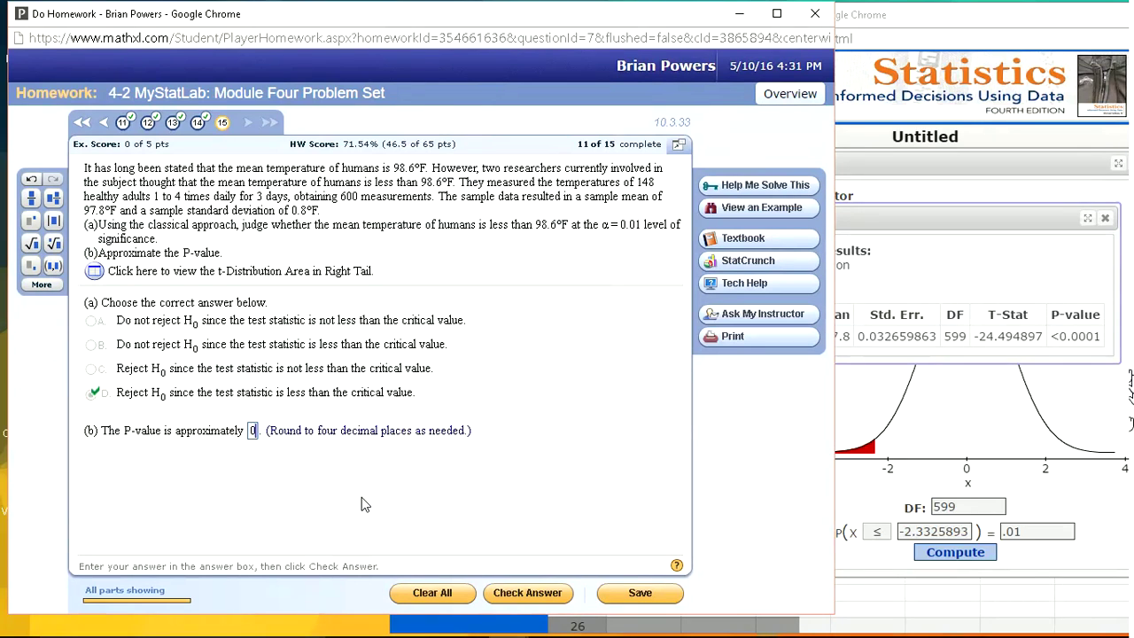
key("Return")
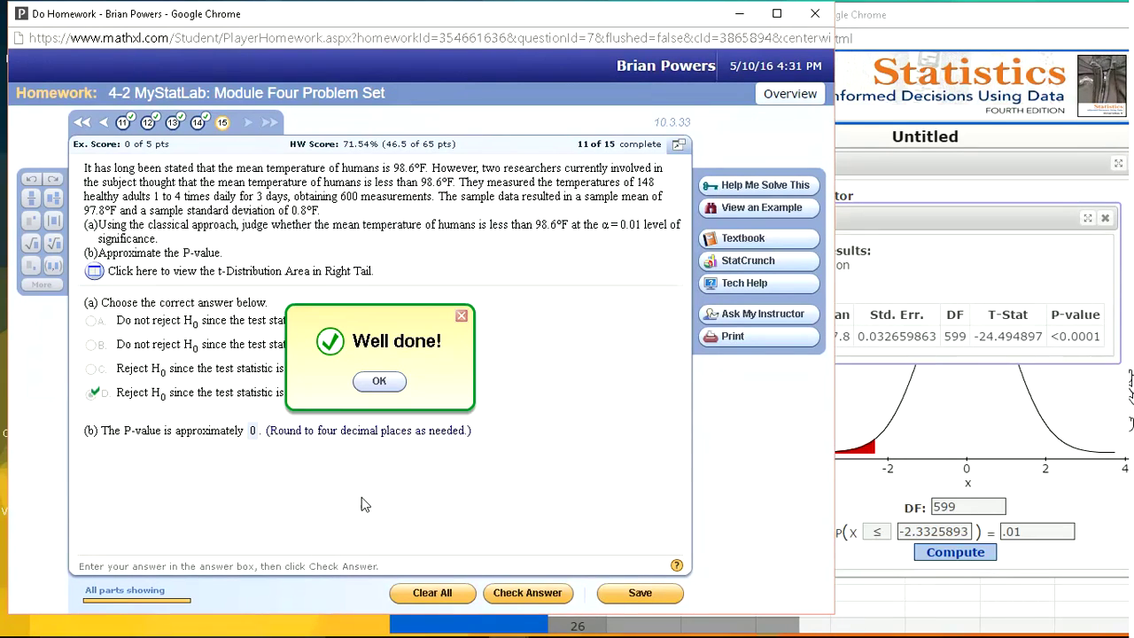
key("Return")
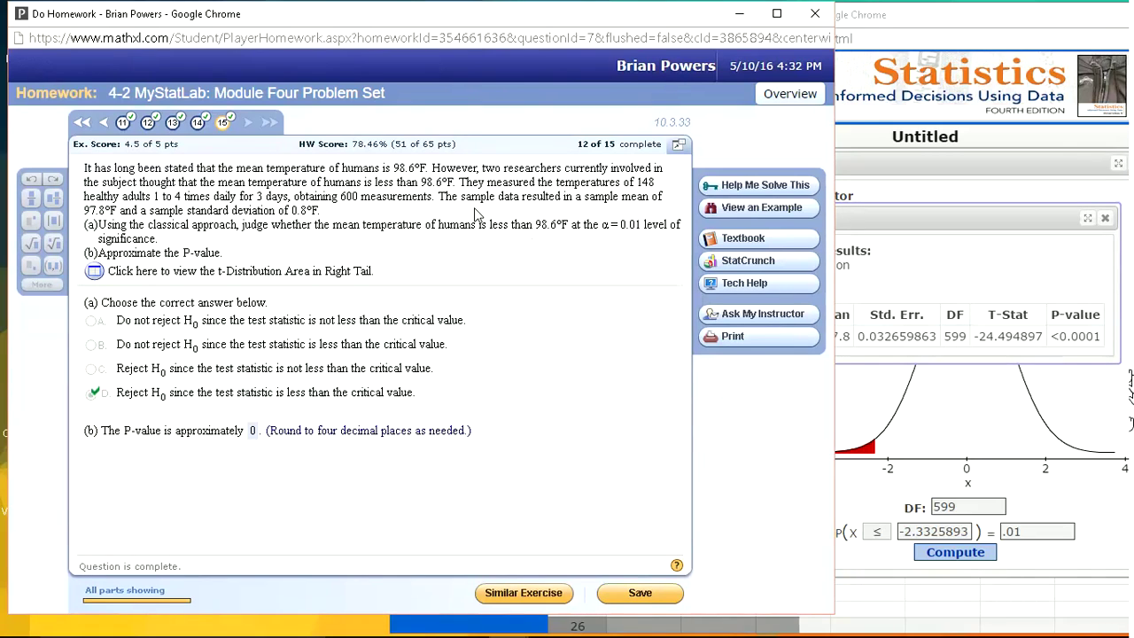
mouse_move(345, 627)
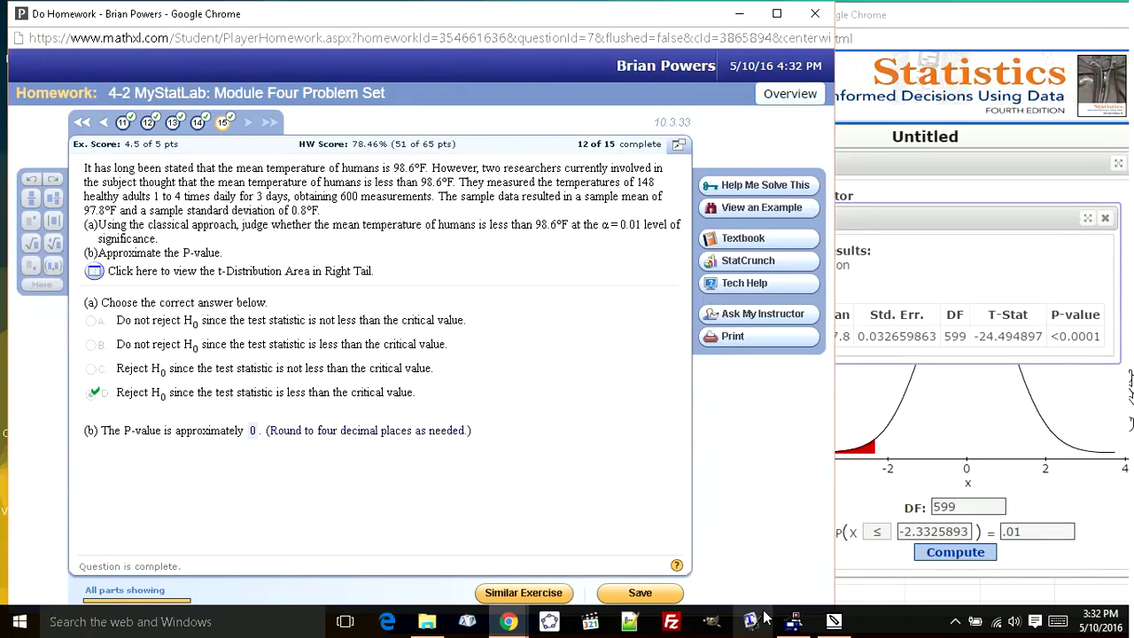